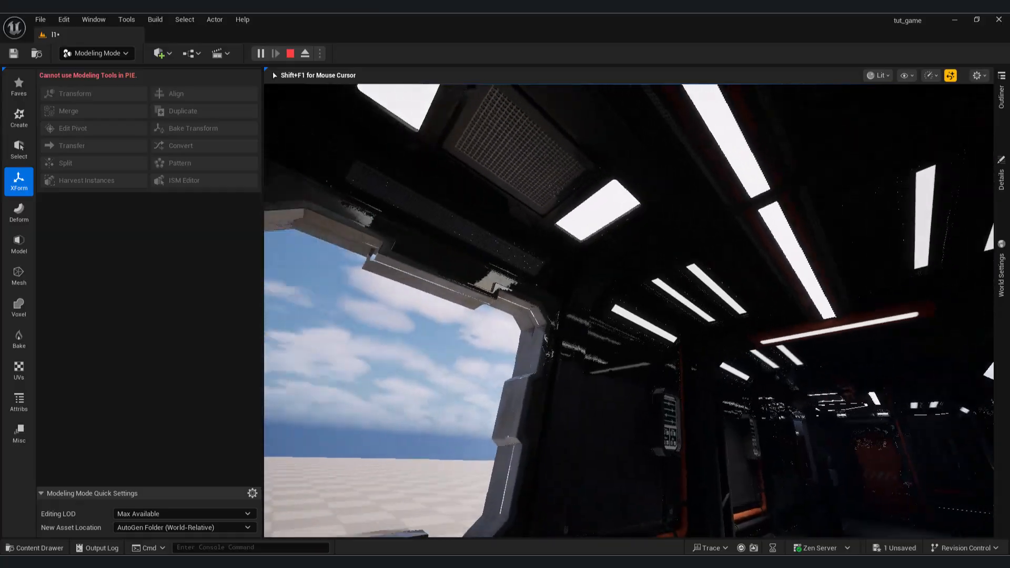
Walk through the sci-fi corridor and the lift in play mode, and end the play session.
key(w)
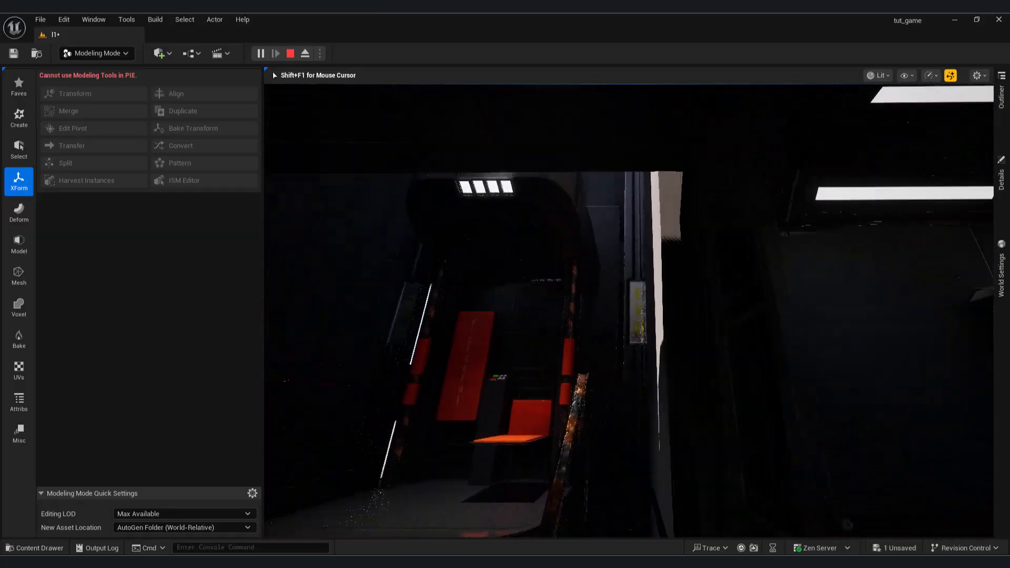
key(w)
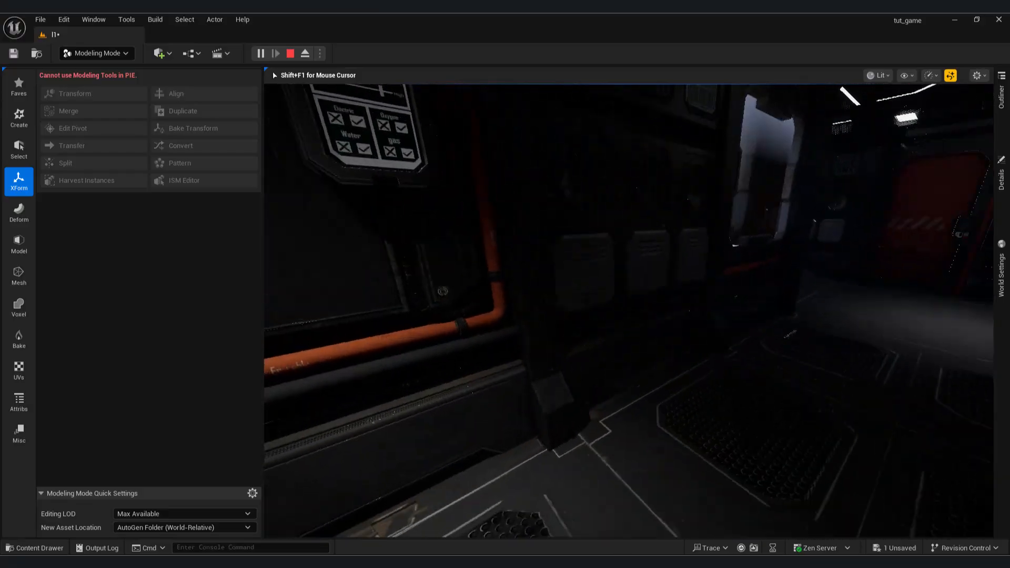
key(w)
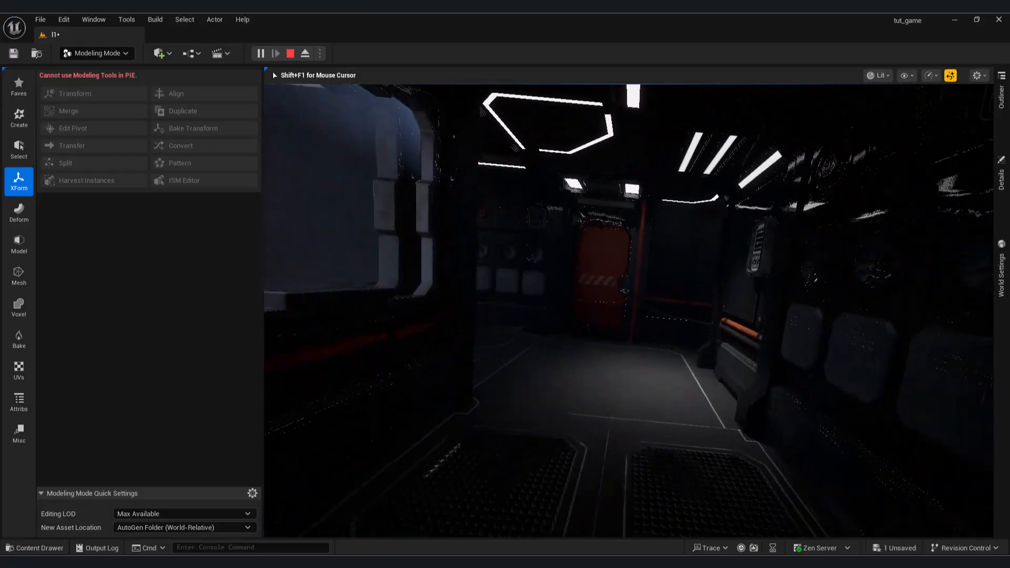
key(w)
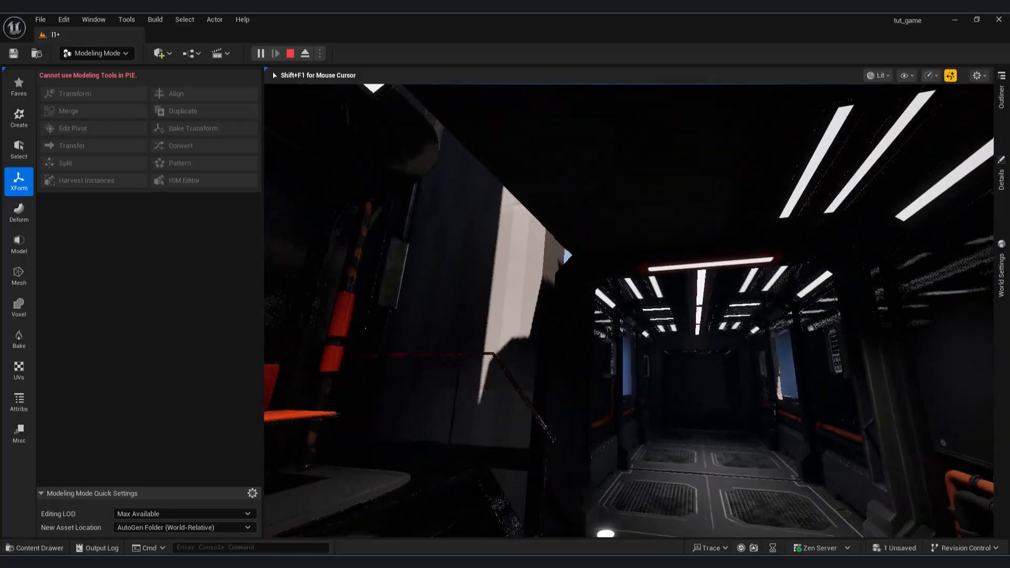
key(w)
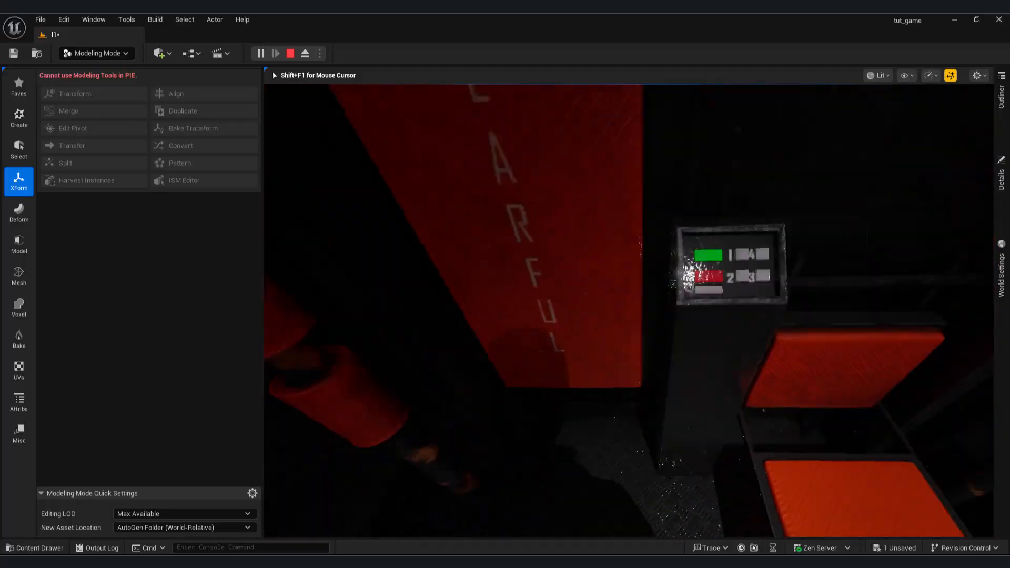
key(w)
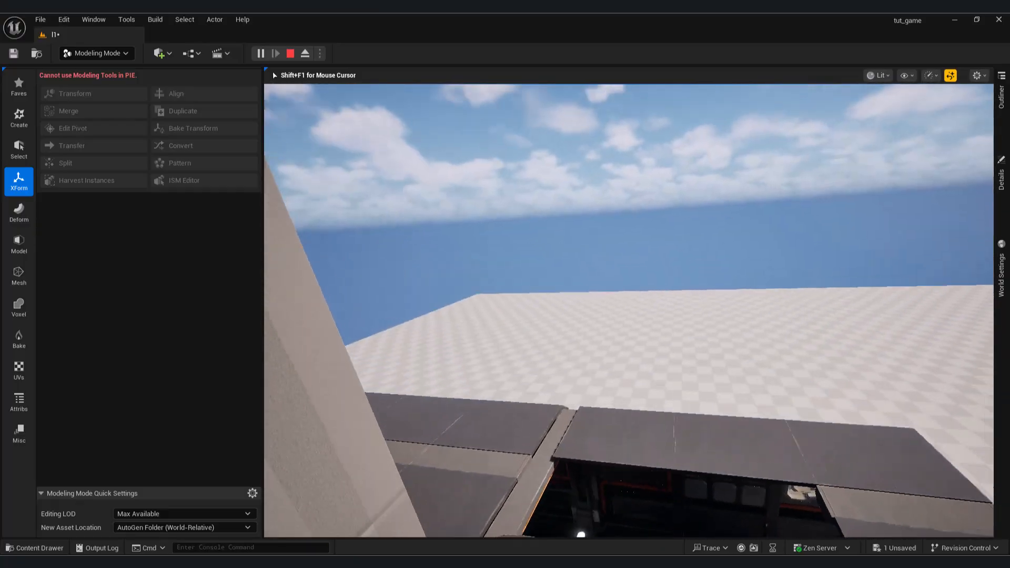
key(Escape)
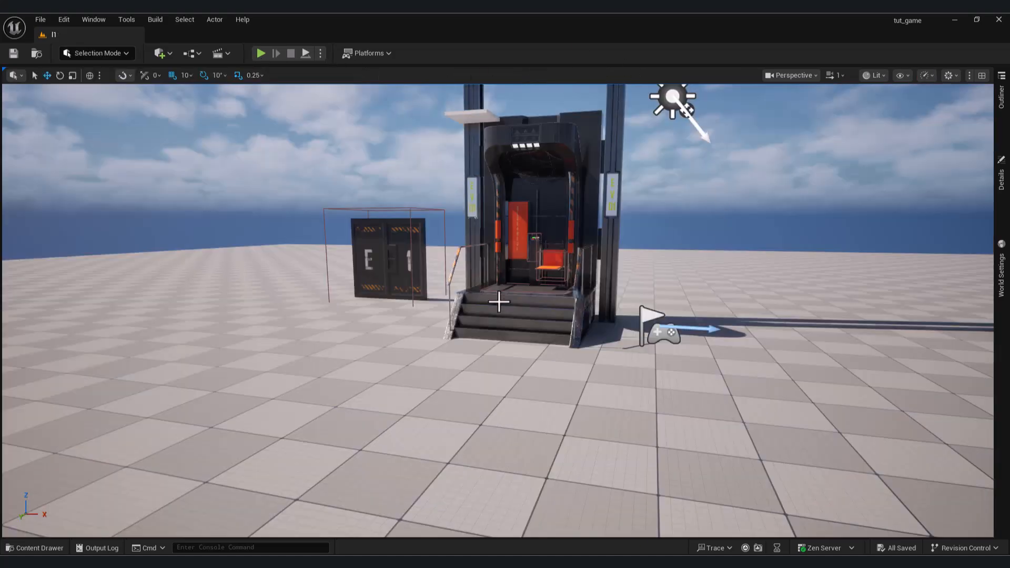
right_drag(467, 284, 410, 253)
key(a)
key(s)
key(d)
right_drag(563, 336, 563, 327)
key(s)
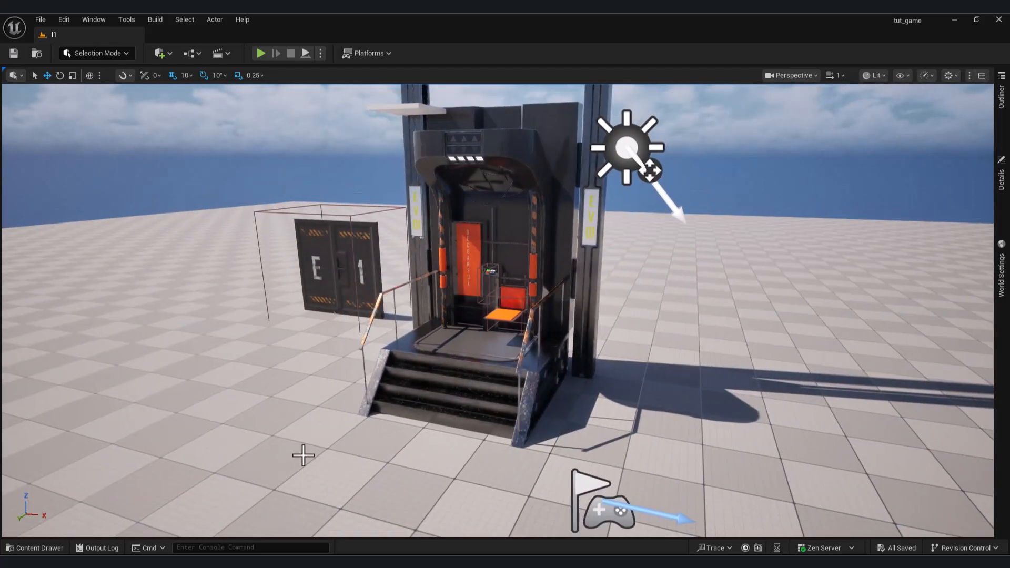
Open the Poster image from the Pro folder in File Explorer, look at the corridor asset overview and close it.
click(531, 562)
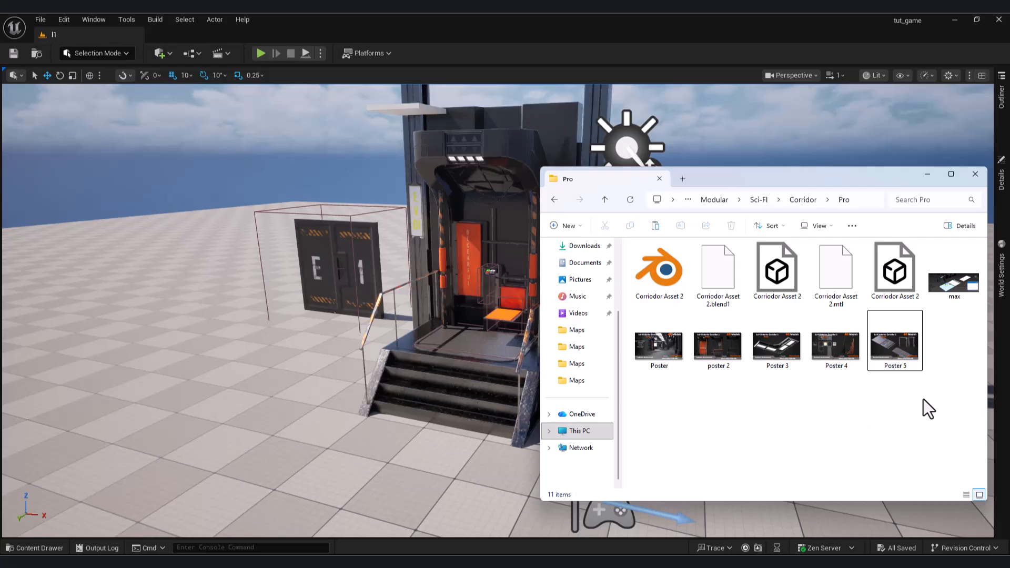
double_click(649, 345)
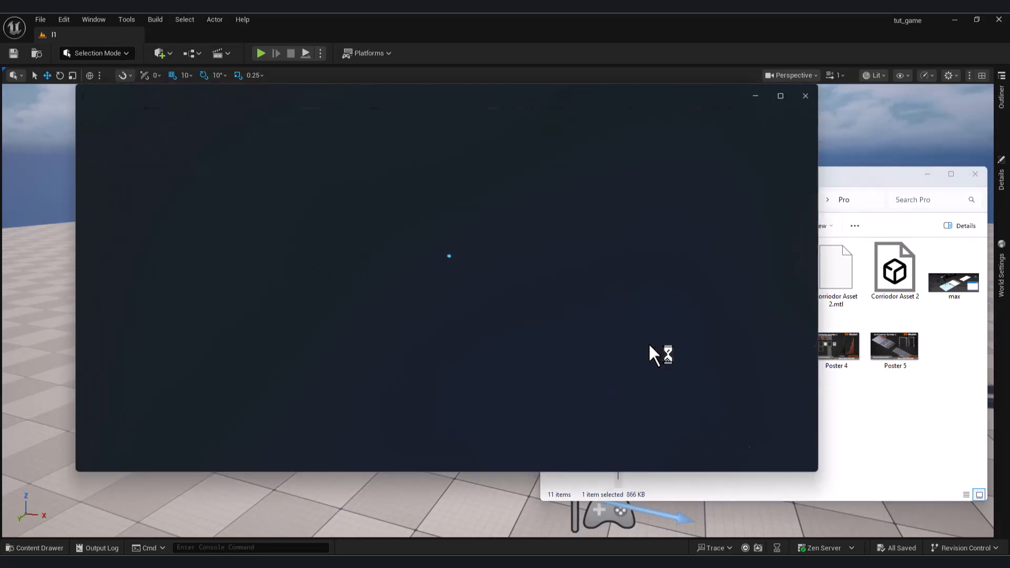
drag(560, 94, 753, 132)
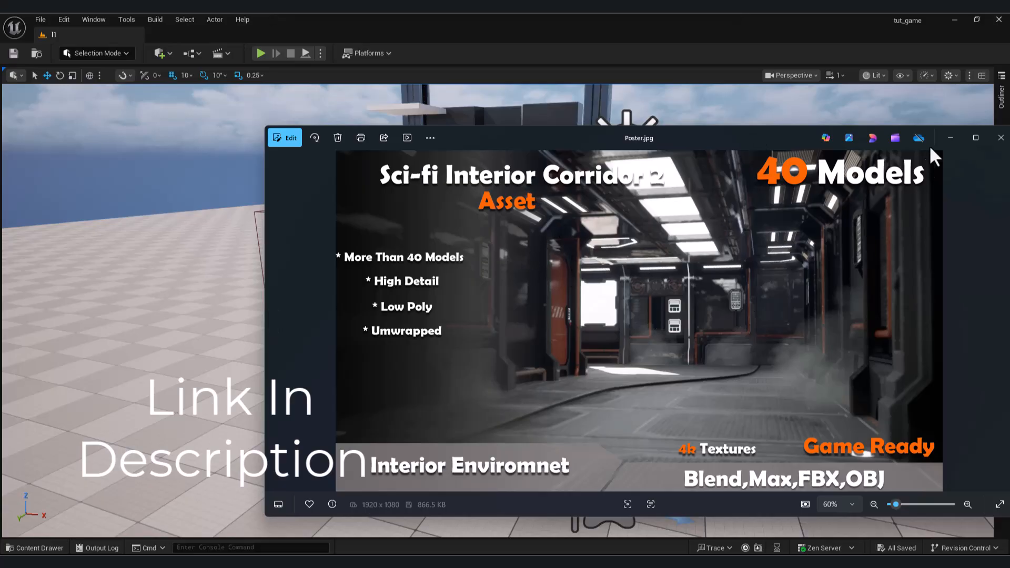
click(1000, 138)
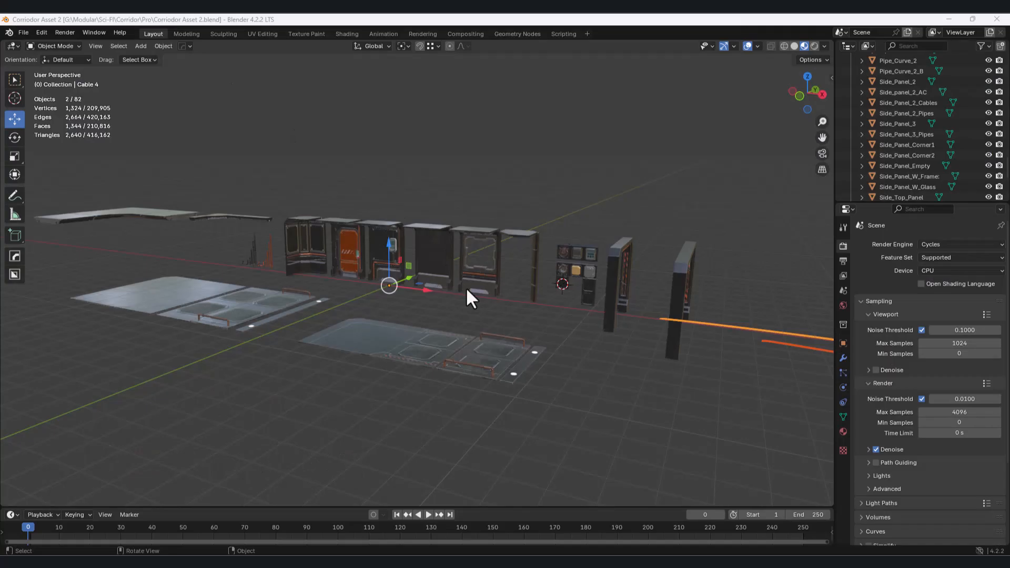
Examine the E1 lift door and the row of modular corridor wall pieces in the level.
middle_drag(466, 286, 444, 294)
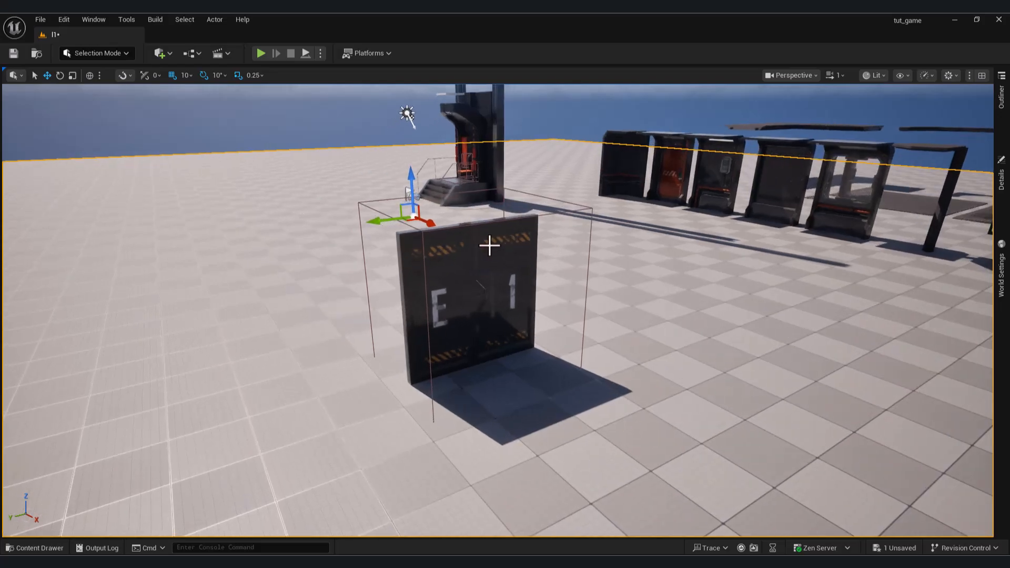
click(526, 225)
click(487, 140)
right_drag(486, 141, 500, 218)
key(w)
key(e)
click(452, 279)
right_drag(452, 279, 482, 300)
key(w)
mouse_move(568, 287)
right_down()
mouse_move(557, 279)
mouse_move(578, 284)
right_up()
key(d)
key(a)
Select the freestanding corner side panel beside the window module, try moving it and undo the move.
right_drag(364, 372, 316, 373)
key(d)
click(354, 372)
key(a)
right_drag(474, 347, 474, 341)
key(s)
drag(461, 340, 439, 337)
key(ctrl+z)
Place the corner side panel's pivot at the foot of its post and set it as the pivot offset.
key(w)
right_drag(602, 352, 684, 384)
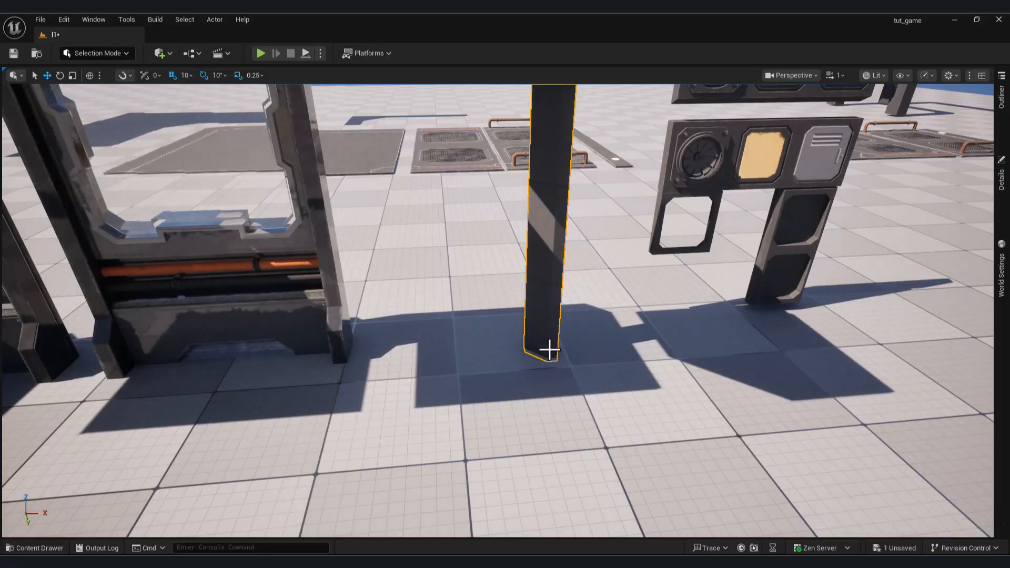
right_drag(551, 351, 589, 373)
key(d)
key(w)
right_click(636, 377)
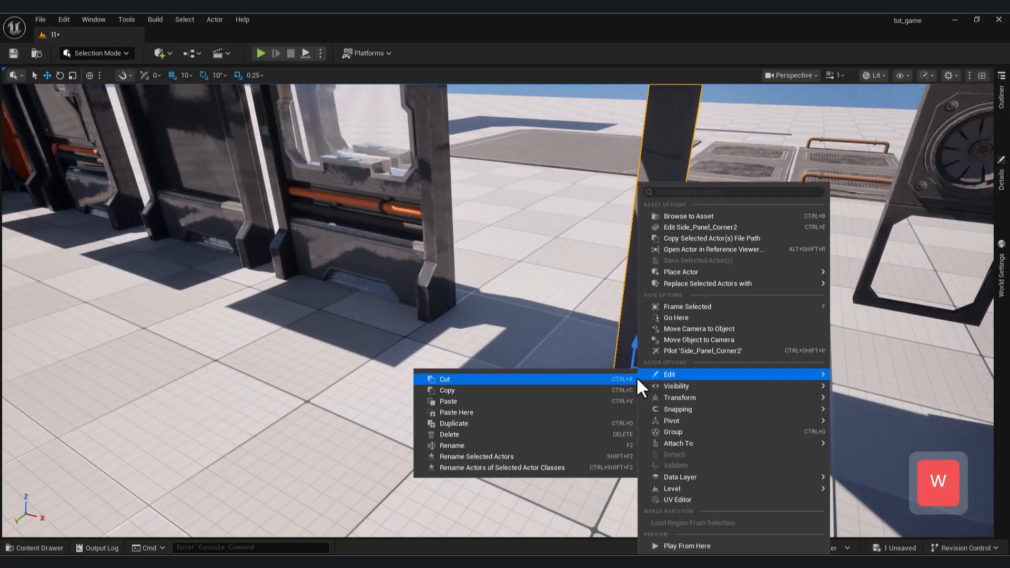
mouse_move(711, 425)
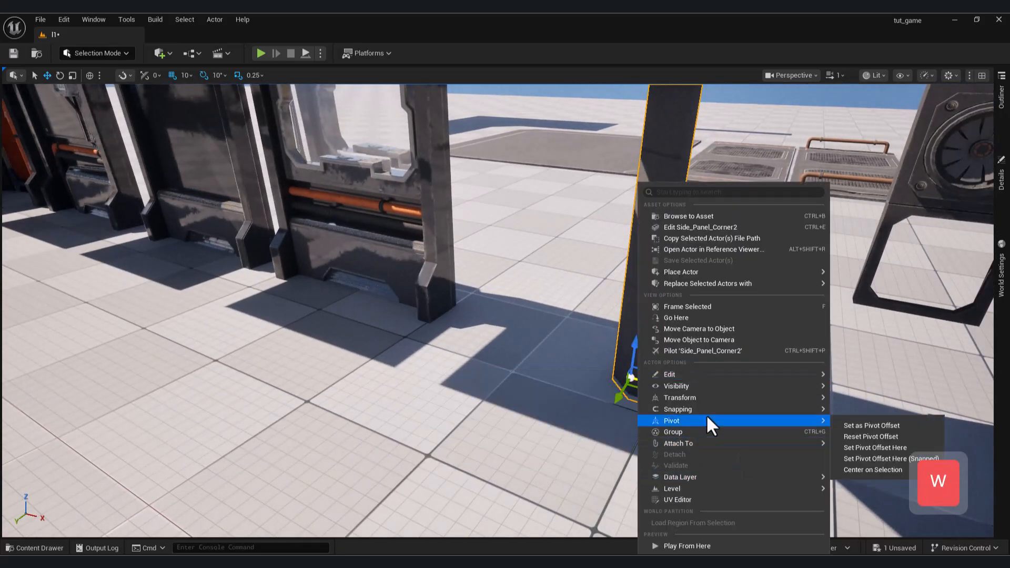
click(868, 425)
Try moving the corner side panel with its new pivot and undo the move.
key(s)
right_drag(635, 367, 636, 367)
drag(646, 408, 606, 398)
key(ctrl+z)
Select the upper three-slot wall insert together with its round speaker, vent grille and green screen.
right_drag(604, 437, 697, 436)
key(a)
key(w)
key(s)
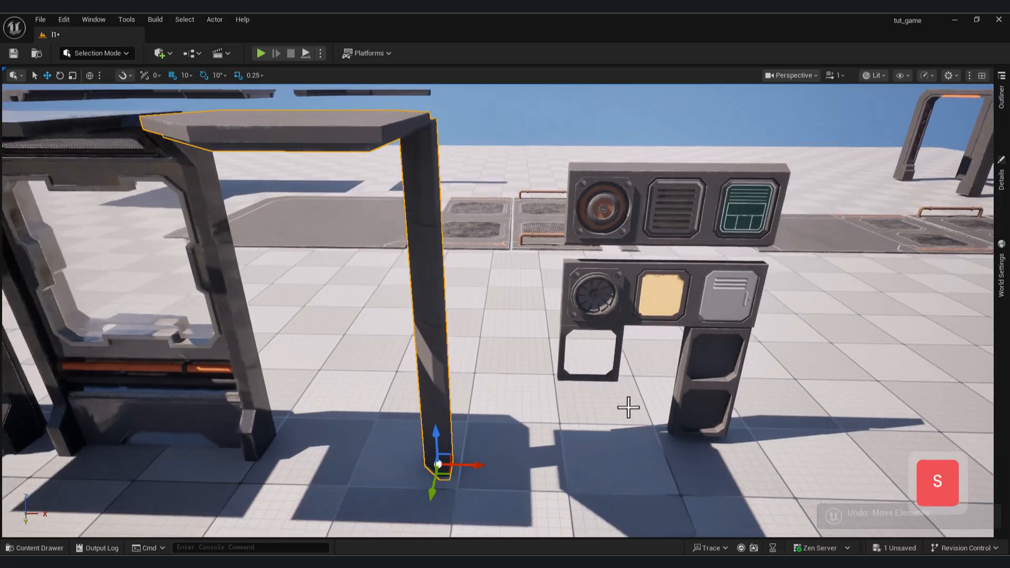
click(611, 212)
key(s)
right_drag(628, 256, 628, 226)
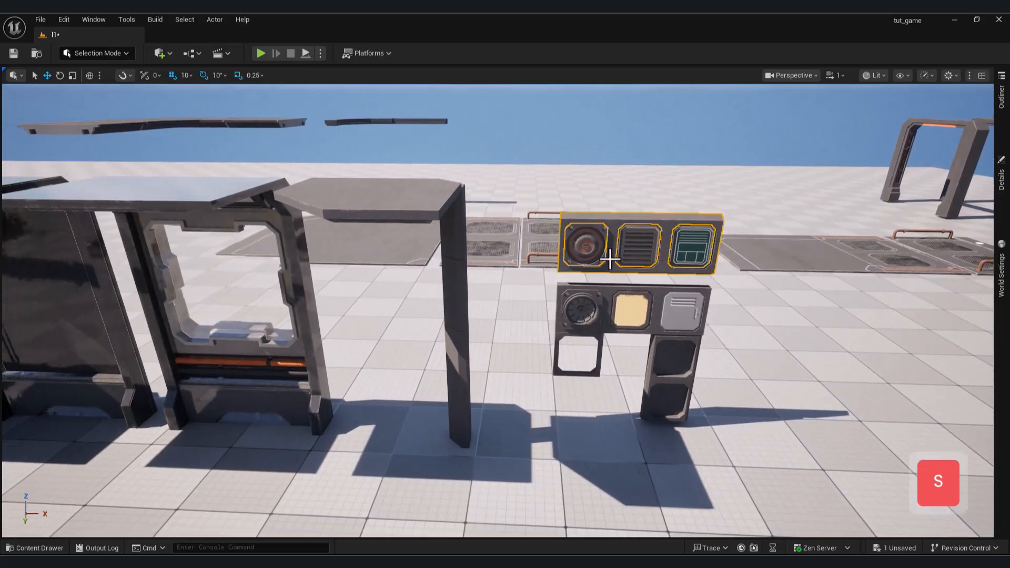
key(shift)
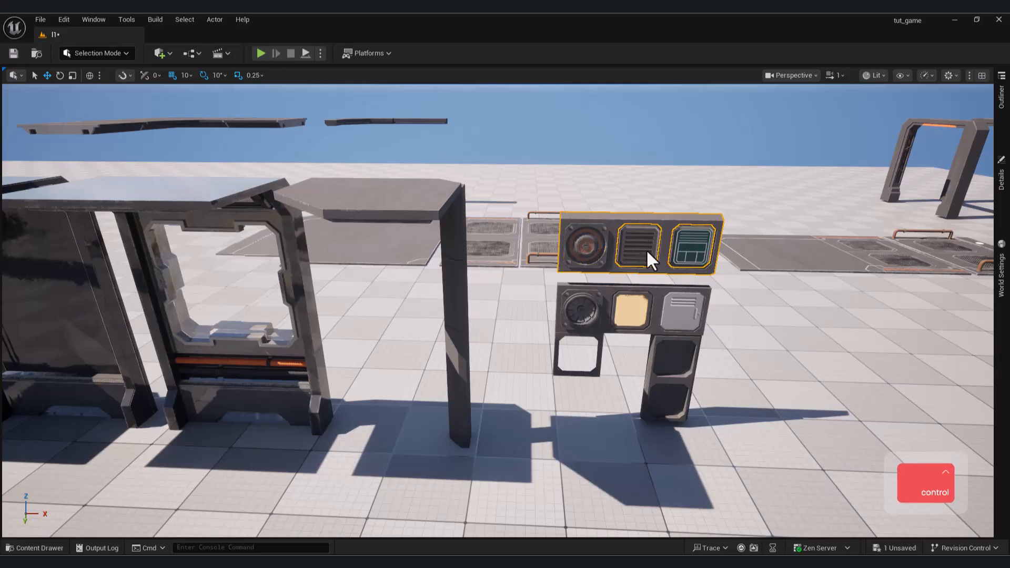
ctrl+click(691, 258)
key(s)
right_drag(673, 307, 673, 305)
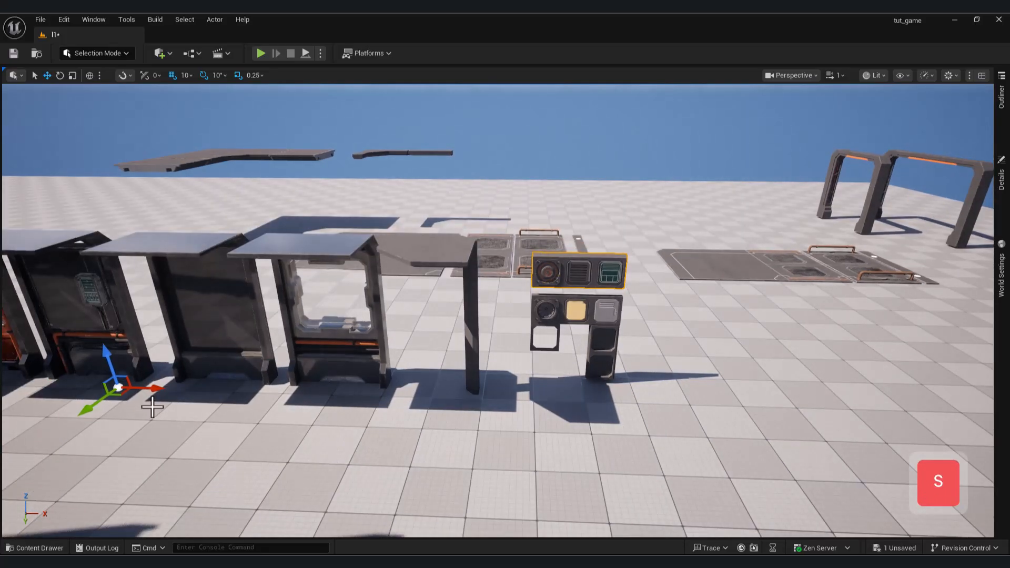
Move the selected wall insert along X and Y into the upper recess of the blank wall module.
drag(162, 392, 11, 387)
mouse_move(327, 353)
right_down()
mouse_move(311, 360)
mouse_move(326, 354)
right_up()
key(s)
key(a)
drag(310, 348, 187, 349)
key(w)
mouse_move(188, 349)
right_down()
mouse_move(105, 368)
mouse_move(210, 362)
mouse_move(181, 339)
right_up()
key(q)
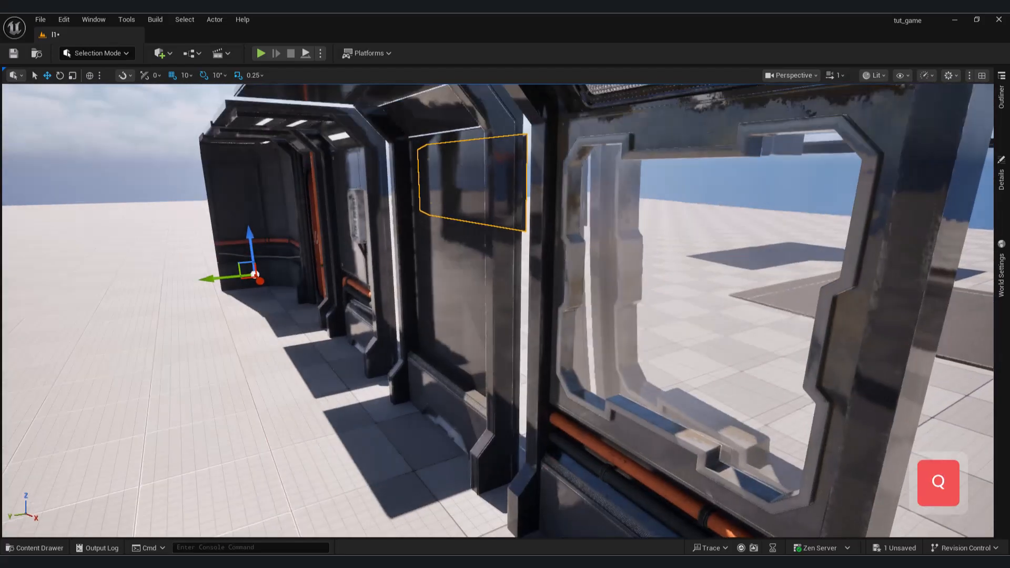
drag(213, 277, 207, 278)
right_drag(206, 279, 326, 277)
Place the insert's pivot at its lower corner beside the round speaker and set it as the pivot offset.
key(a)
key(s)
key(w)
right_drag(566, 242, 567, 241)
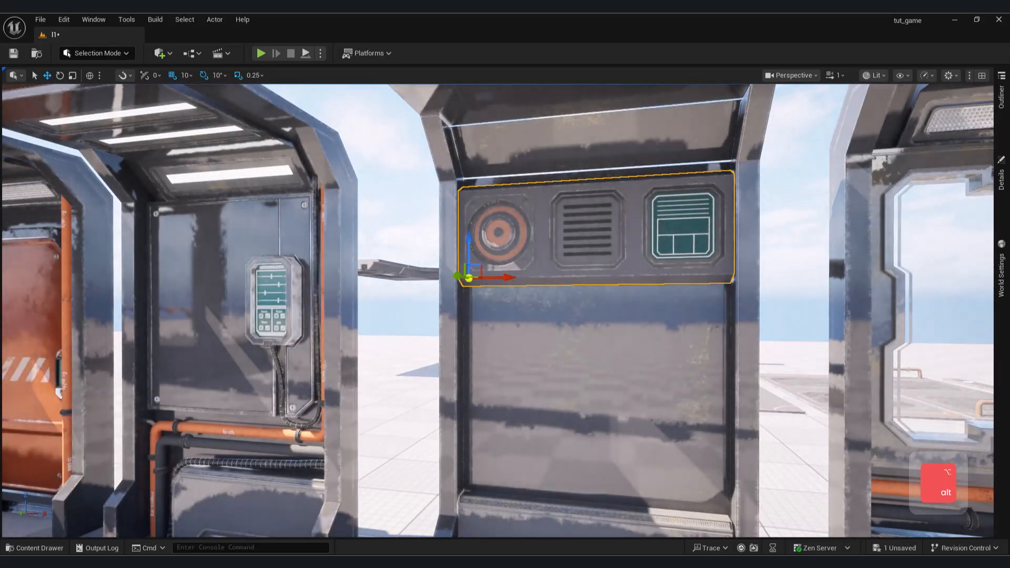
right_click(480, 274)
mouse_move(616, 422)
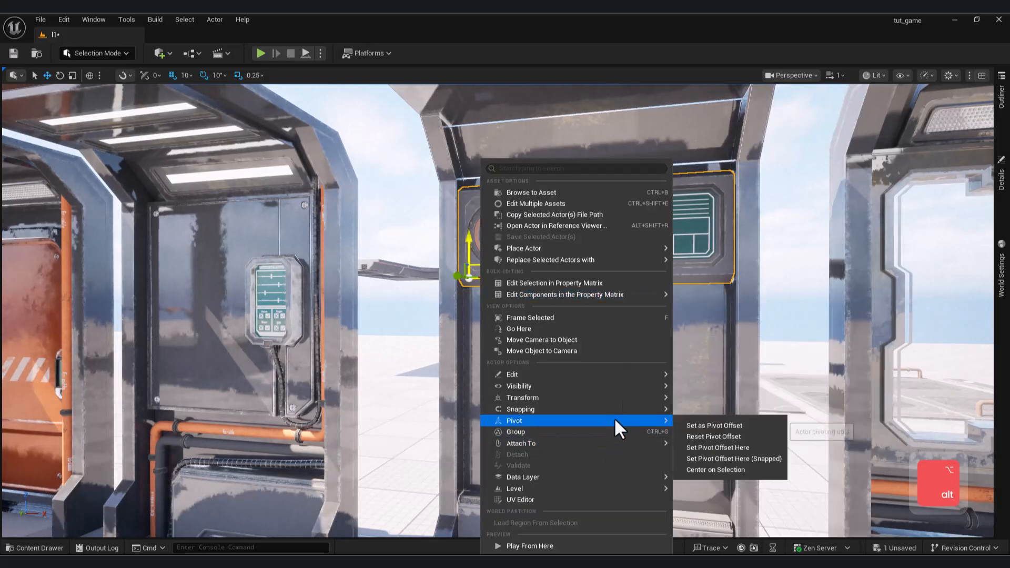
click(718, 425)
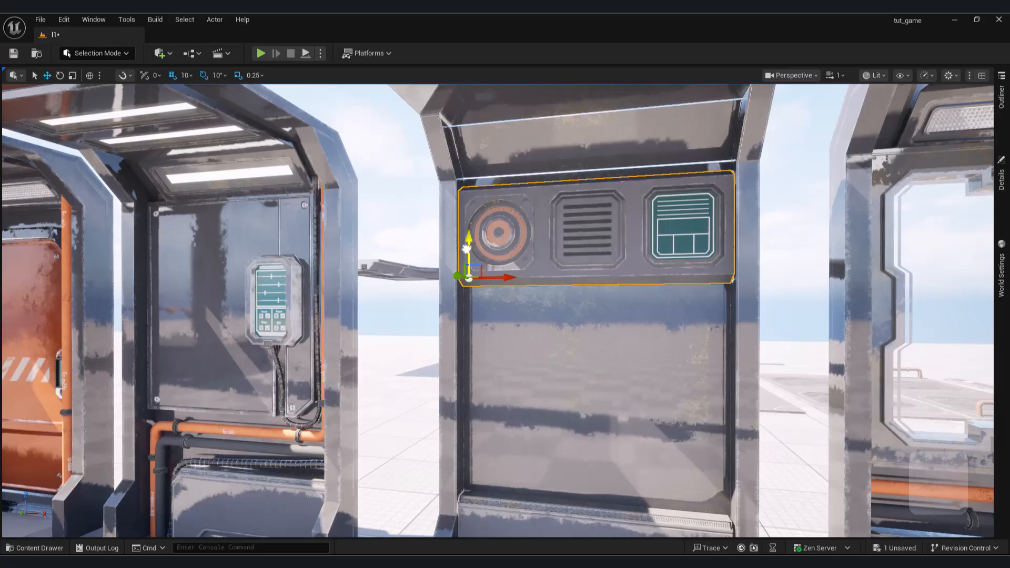
Raise the wall insert slightly along Z to close the gap below the module's ceiling trim.
drag(466, 248, 461, 235)
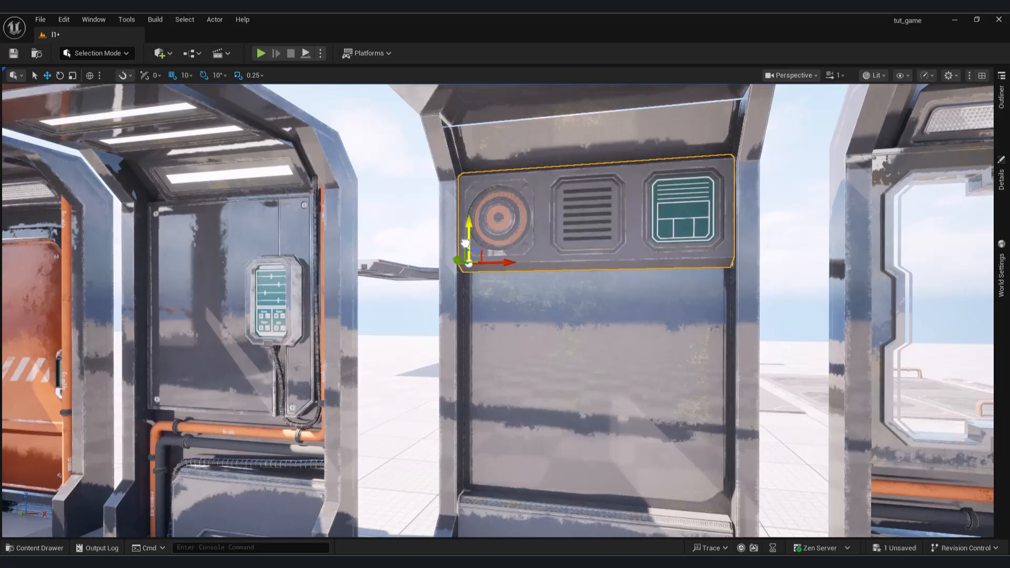
key(s)
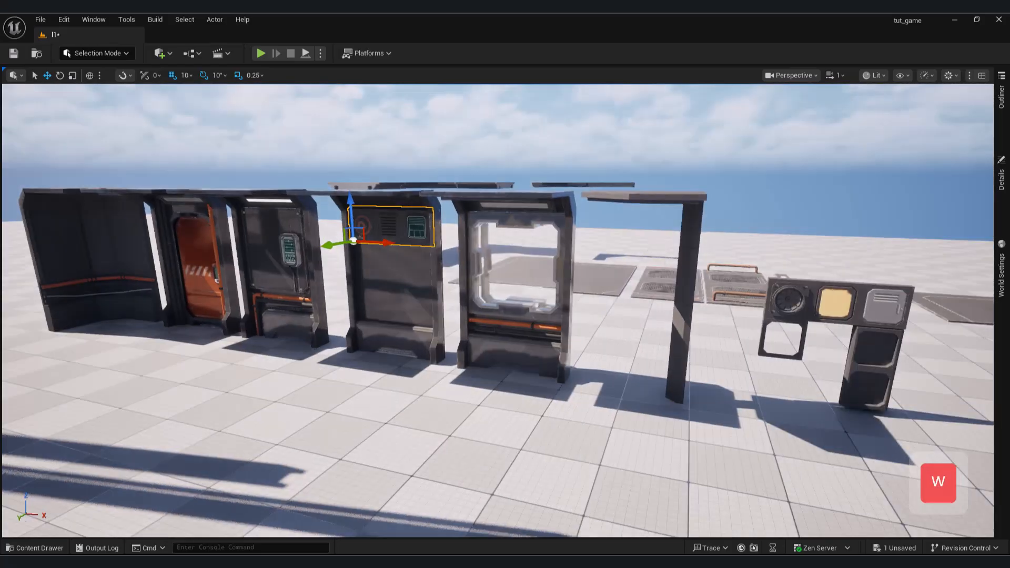
key(w)
key(a)
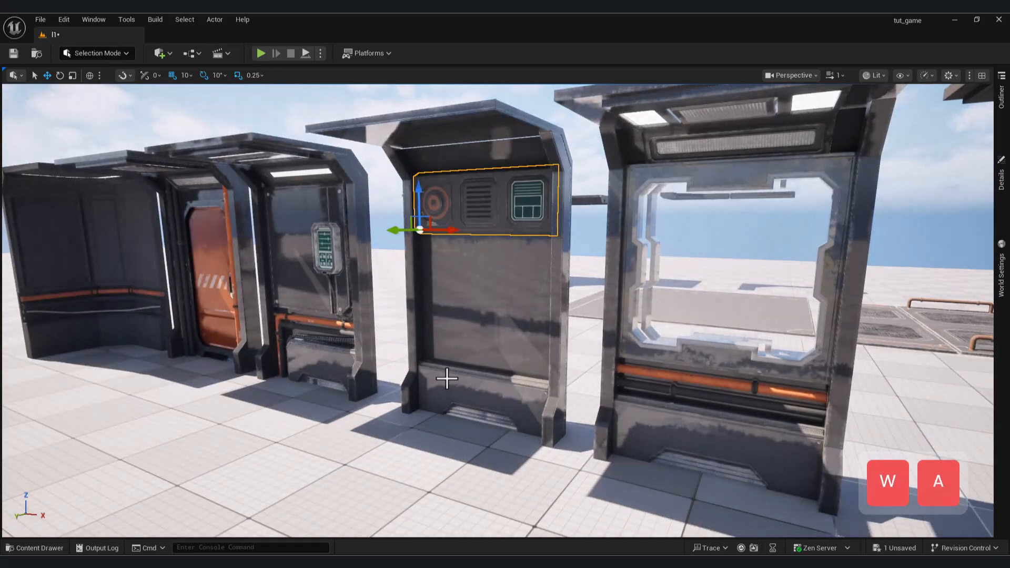
Select the structural parts of the wall module around the insert, try moving them along X and undo the move.
shift+click(445, 387)
shift+click(518, 379)
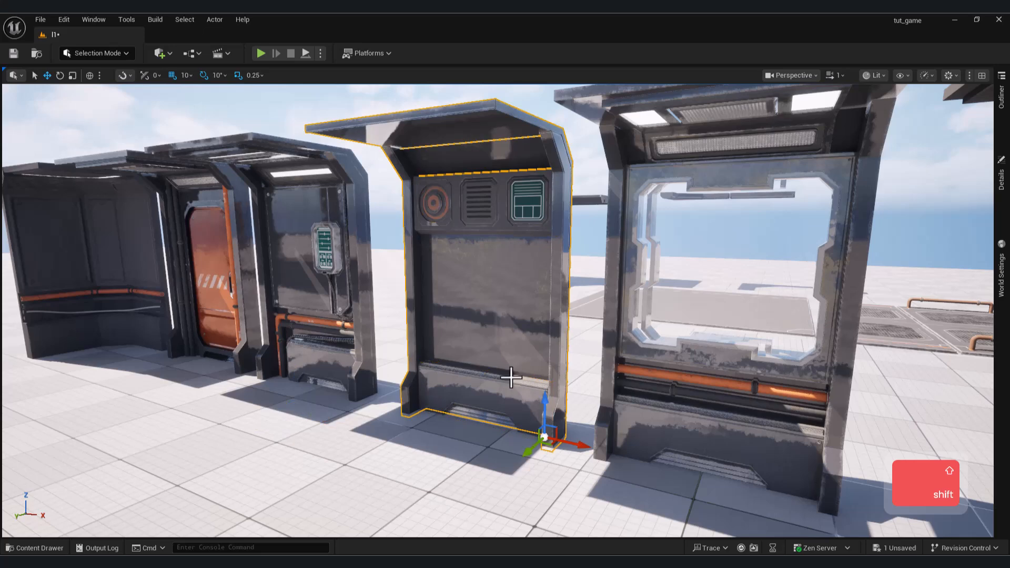
shift+click(566, 364)
shift+click(562, 351)
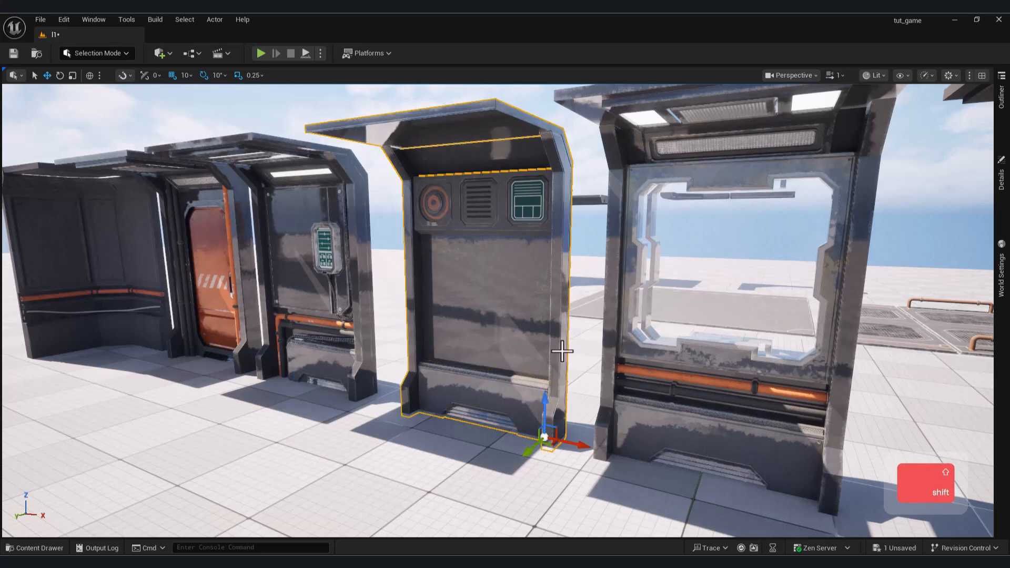
drag(577, 448, 352, 405)
key(ctrl+z)
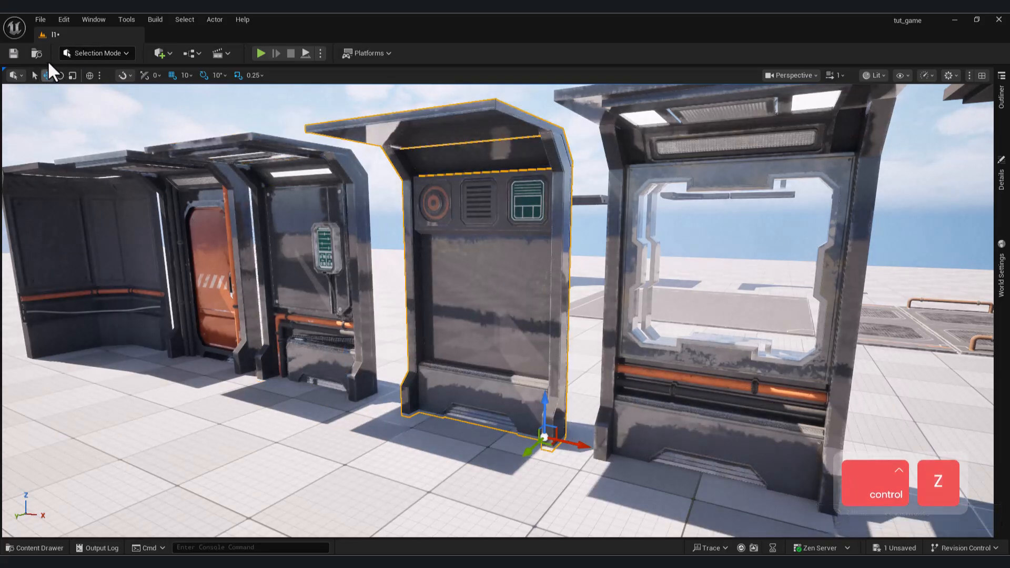
Switch to Modeling Mode and merge the selected wall module parts into one mesh.
click(78, 52)
key(Escape)
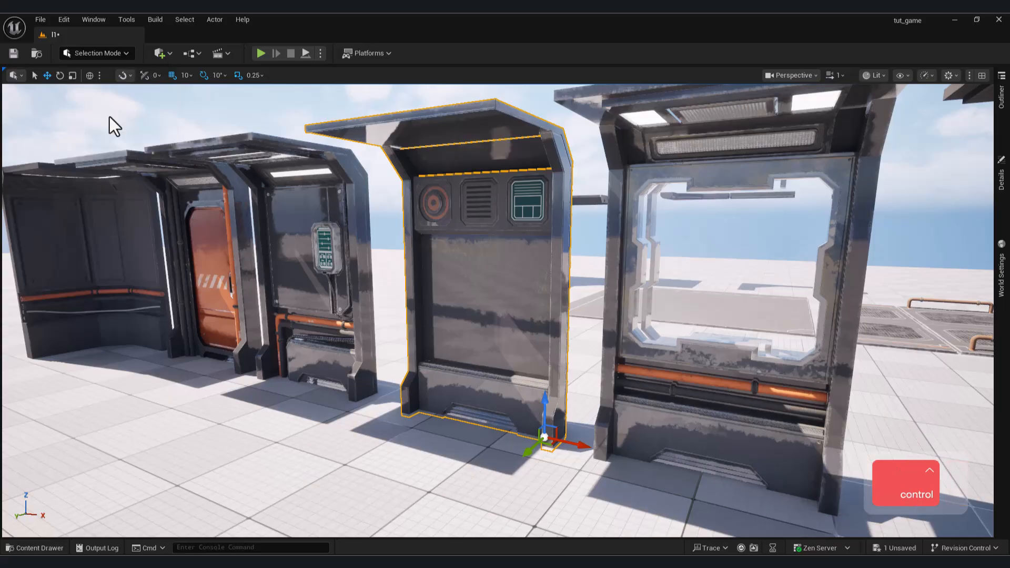
key(shift+5)
click(11, 188)
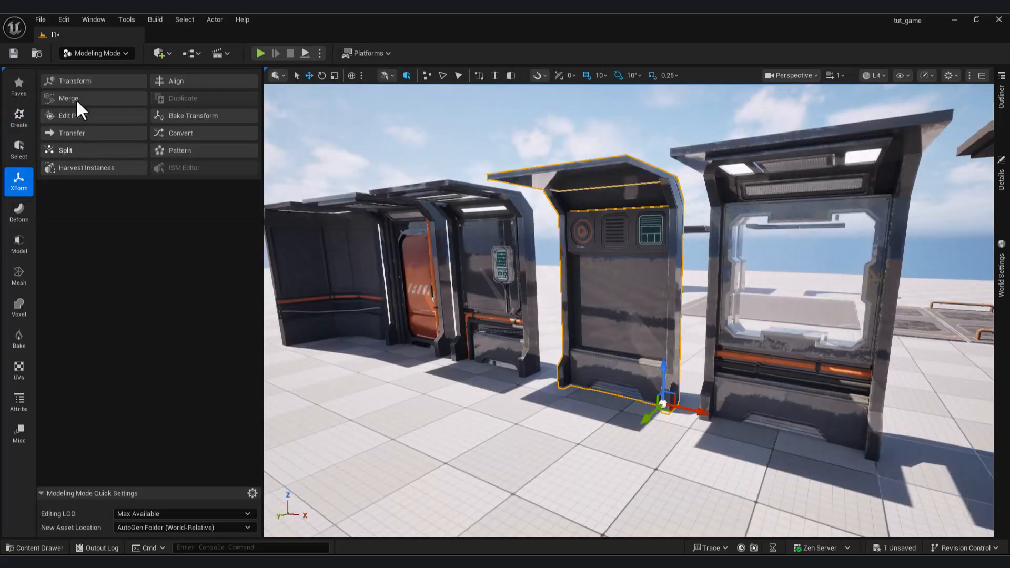
click(86, 100)
click(623, 520)
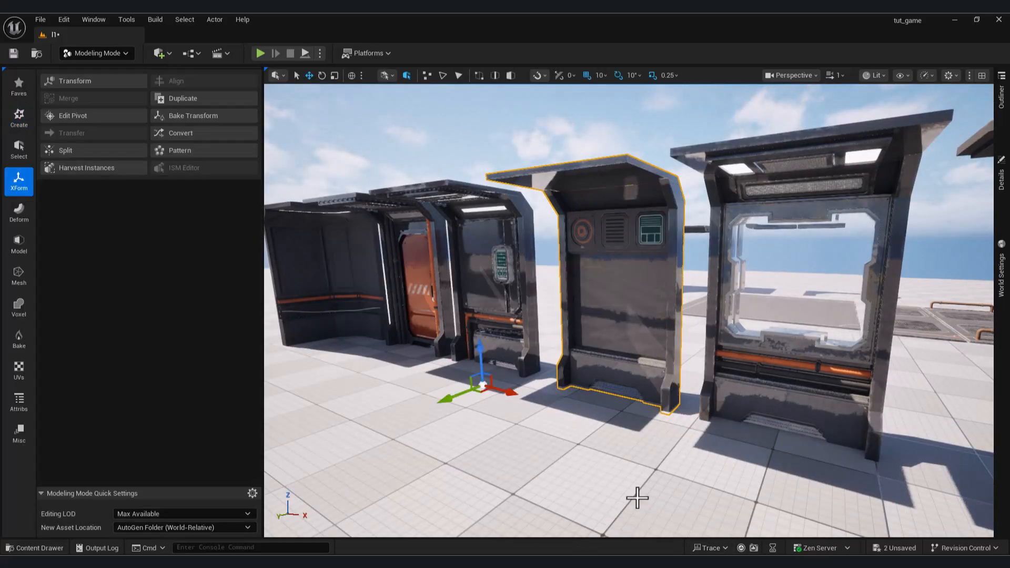
Try moving the merged wall module along X and undo the move.
mouse_move(508, 388)
mouse_down()
mouse_move(421, 371)
mouse_move(505, 387)
mouse_up()
key(ctrl+z)
Select the three-opening insert frame together with the merged wall module, try moving them along X and undo the move.
right_drag(634, 293, 634, 283)
key(w)
click(566, 245)
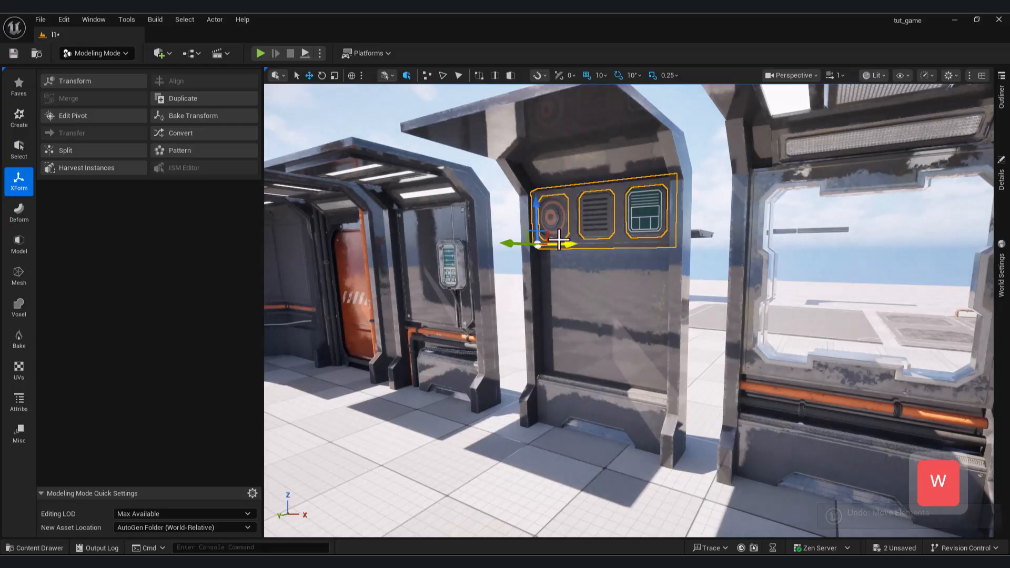
shift+click(583, 252)
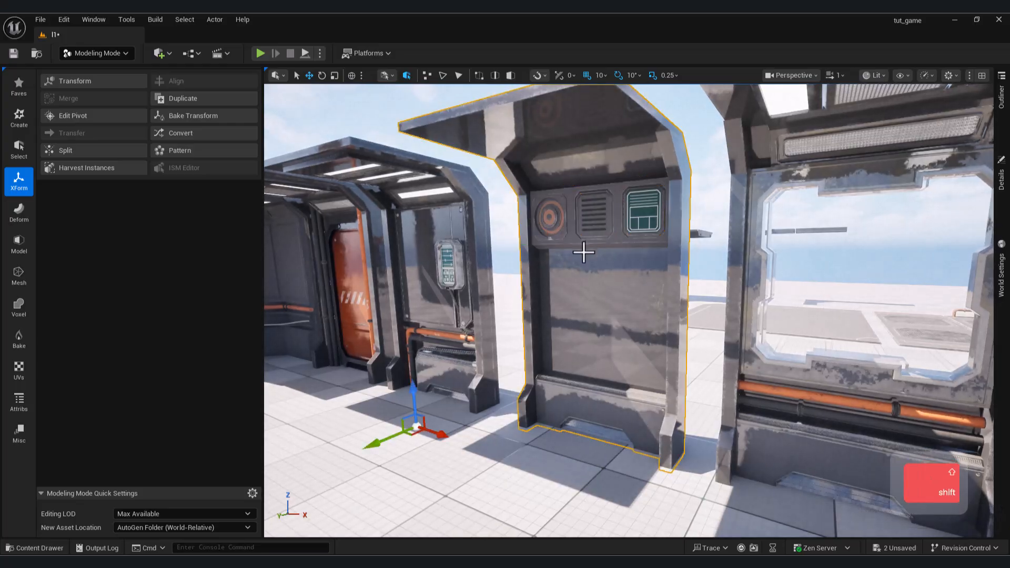
shift+click(572, 245)
drag(572, 246, 495, 247)
key(ctrl+z)
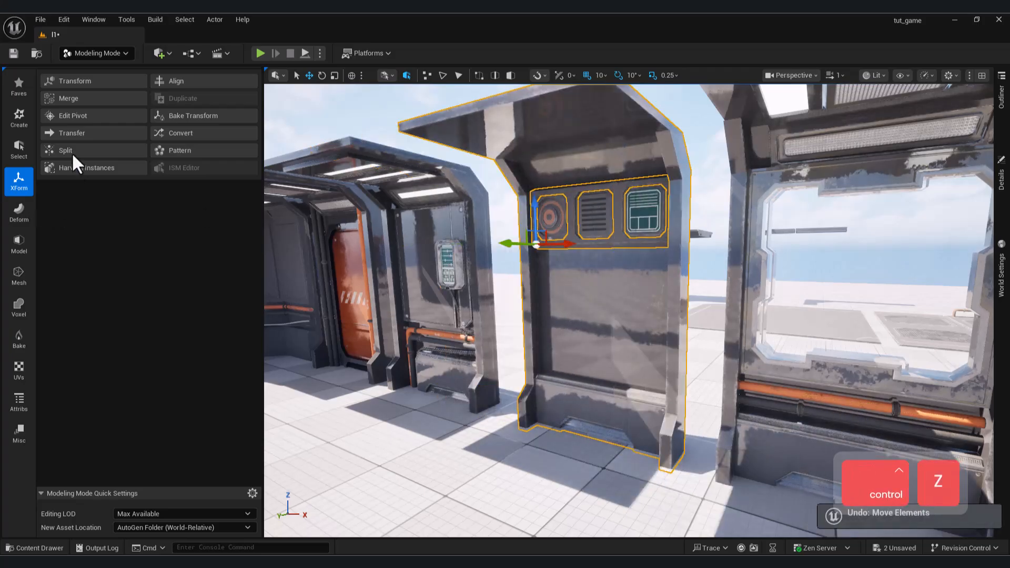
Merge the insert frame and the wall module into one mesh, try moving the result along X and undo the move.
click(68, 99)
click(633, 516)
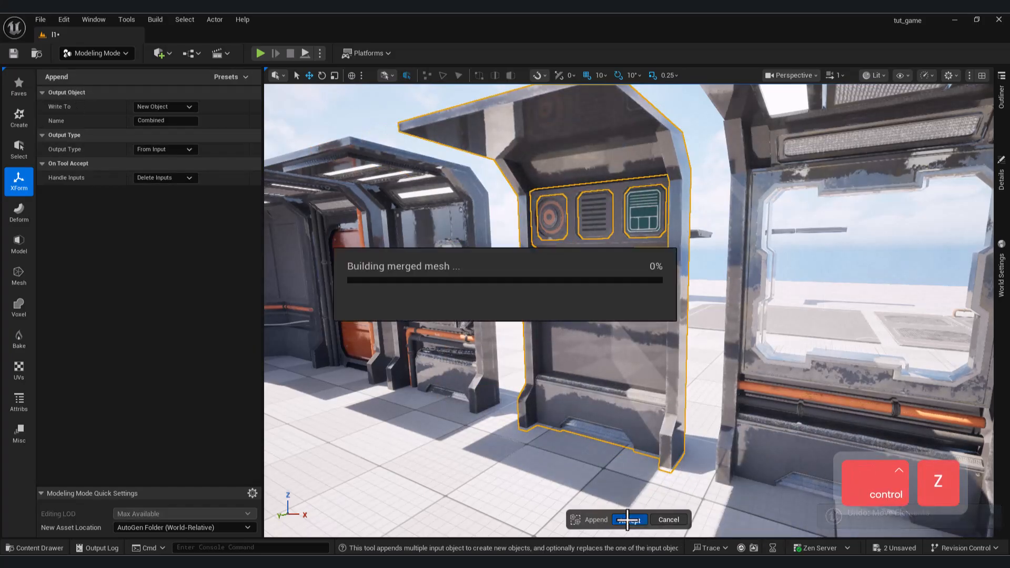
mouse_move(301, 380)
mouse_down()
mouse_move(318, 381)
mouse_move(270, 366)
mouse_move(310, 374)
mouse_up()
key(ctrl+z)
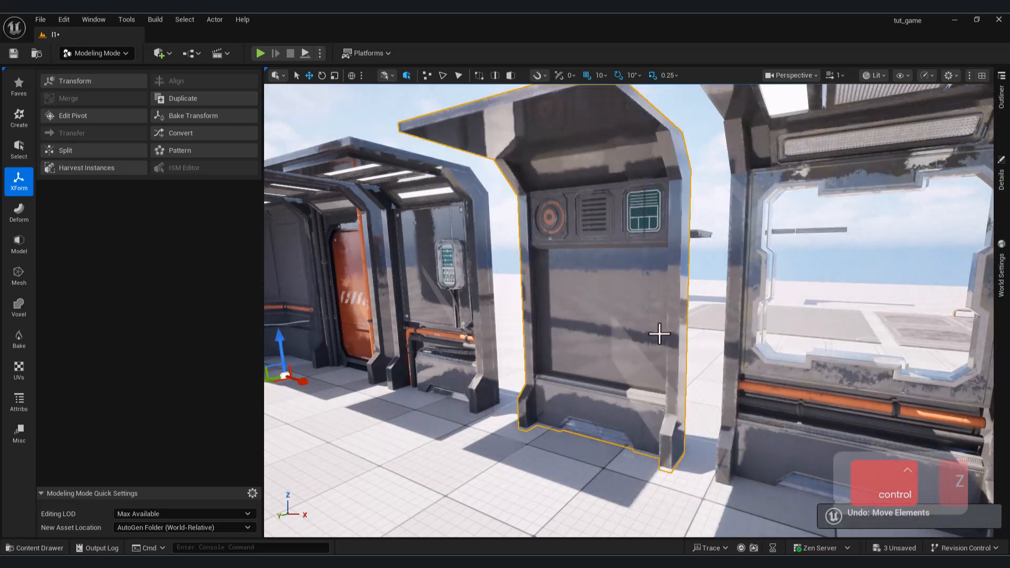
Select the vent, speaker and display inserts along with the wall module and merge them into one mesh.
click(596, 225)
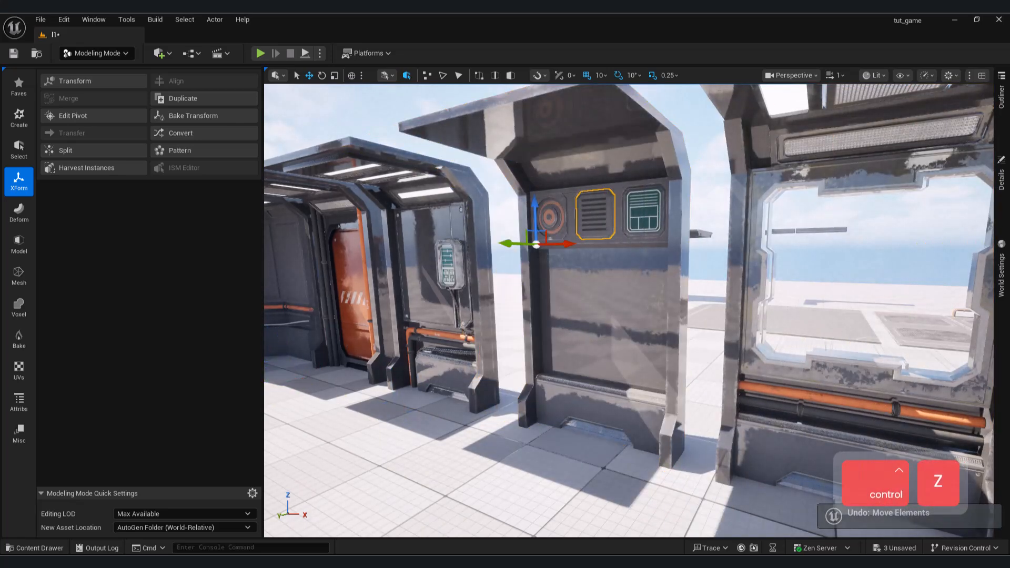
shift+click(559, 221)
shift+click(642, 226)
shift+click(678, 320)
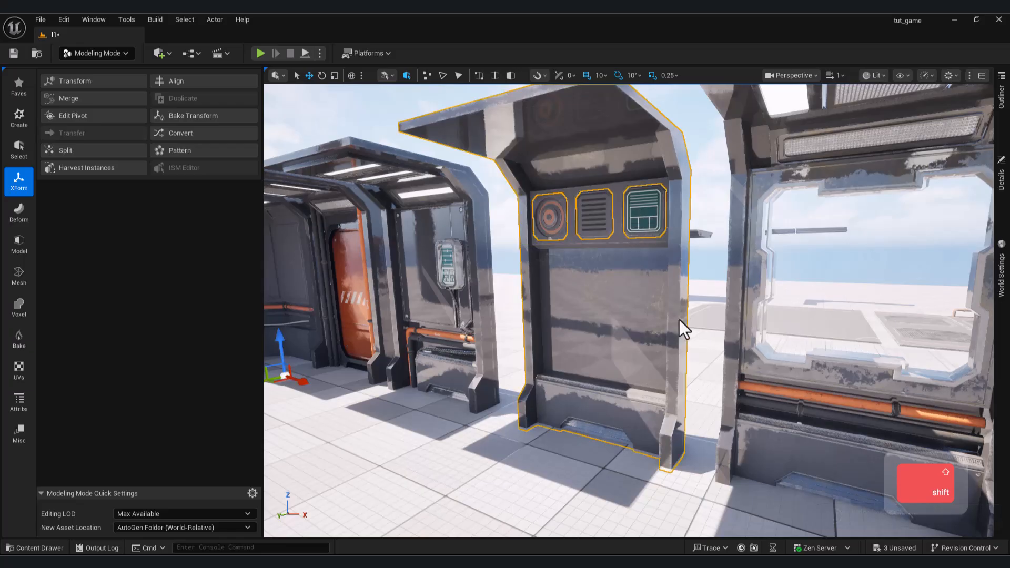
click(68, 100)
click(634, 520)
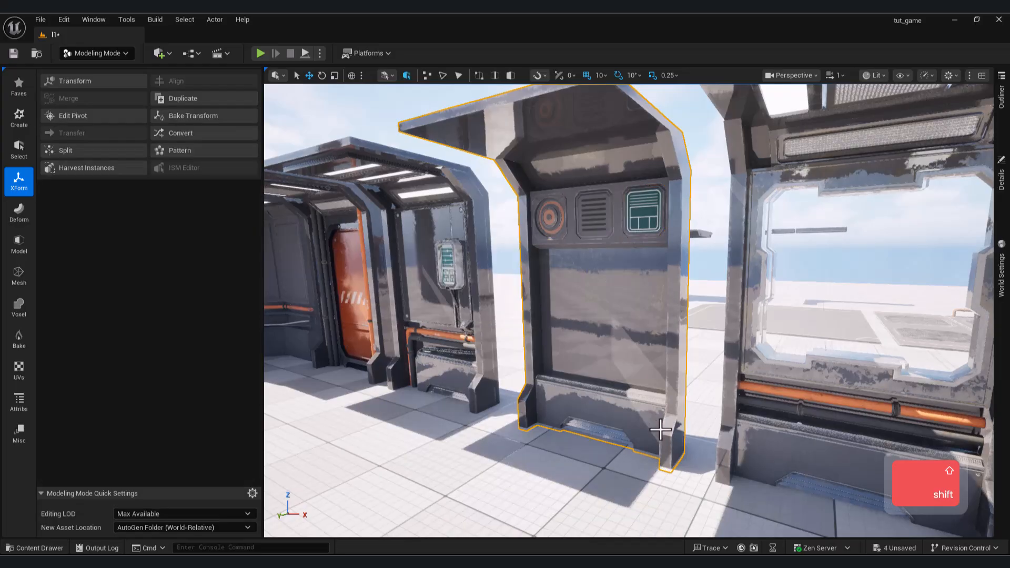
Set the merged module's pivot to its lower right corner, try moving the module along X and undo the move.
right_click(667, 451)
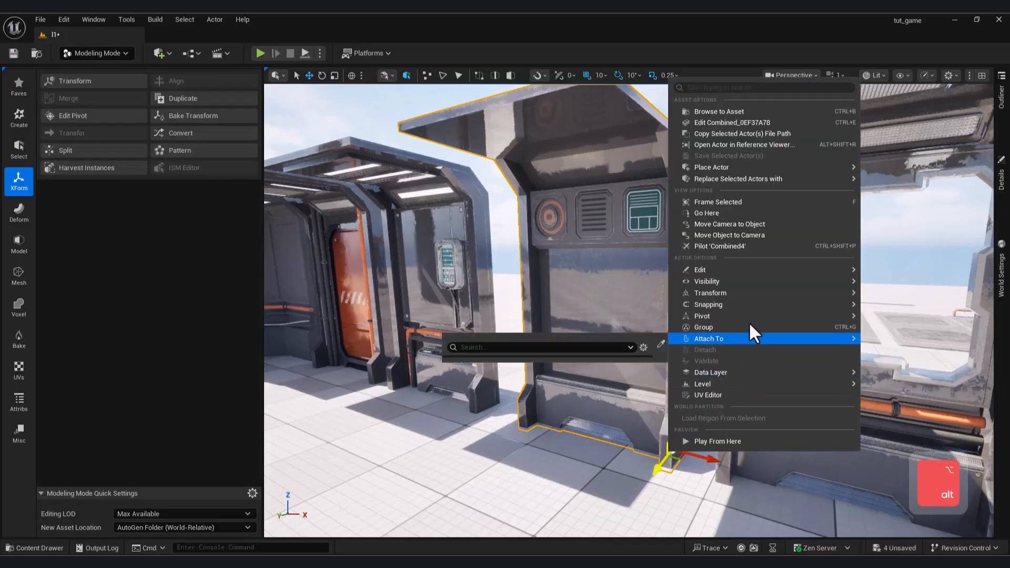
mouse_move(803, 318)
click(900, 320)
drag(703, 459, 610, 430)
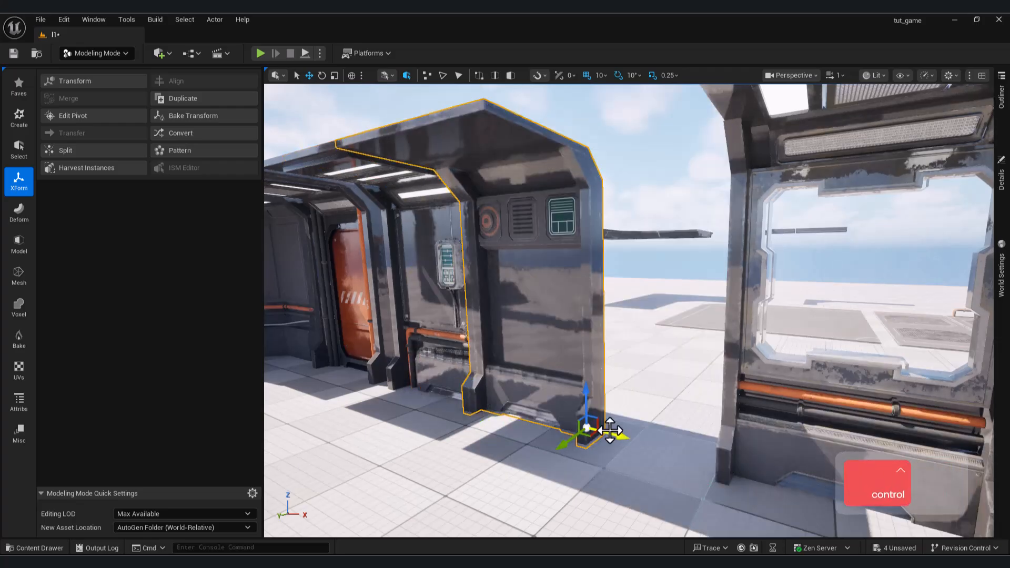
key(ctrl+z)
Place a three-opening panel frame on the wall module below the insert row and duplicate it directly underneath as a second row.
key(s)
right_drag(610, 468, 610, 551)
key(w)
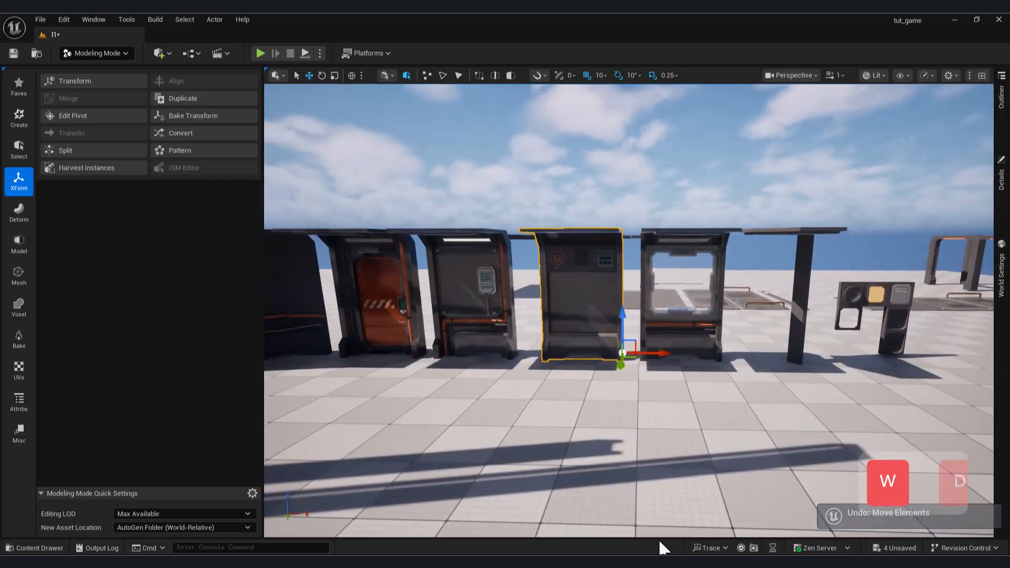
key(d)
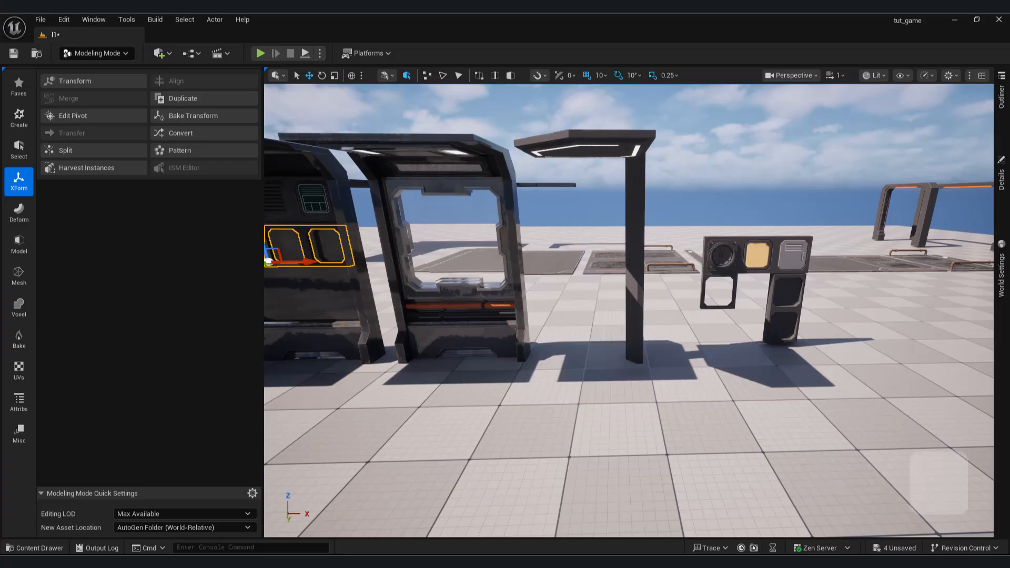
key(a)
key(w)
key(s)
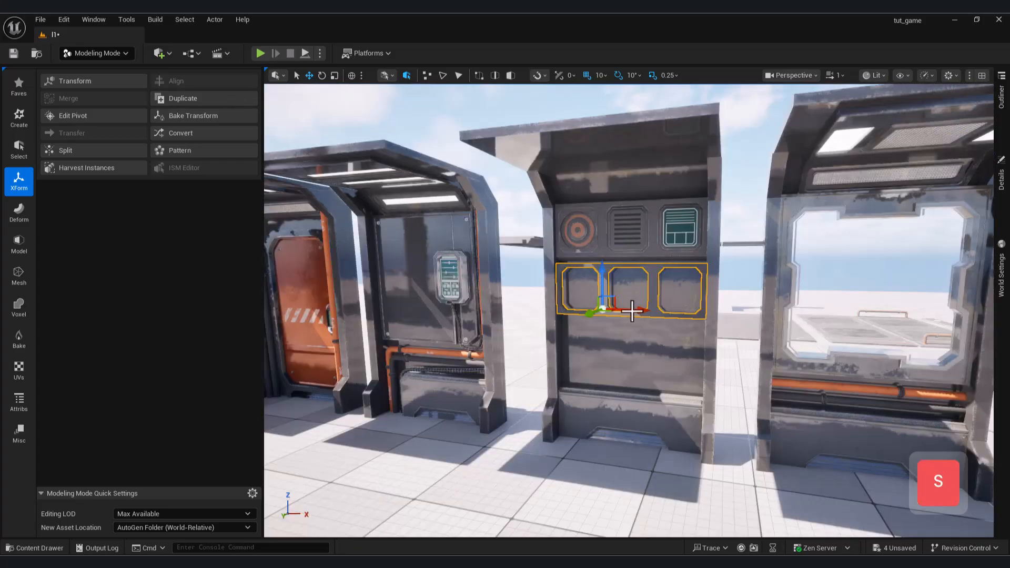
key(ctrl+c)
key(ctrl+v)
drag(603, 286, 603, 333)
click(604, 302)
drag(603, 275, 603, 288)
Bring a copy of the fan panel over to the wall module in front of the upper frame's openings.
click(605, 246)
right_drag(604, 247, 623, 241)
key(d)
key(w)
key(w)
right_drag(545, 316, 497, 345)
key(a)
key(s)
key(w)
right_drag(501, 237, 405, 266)
key(d)
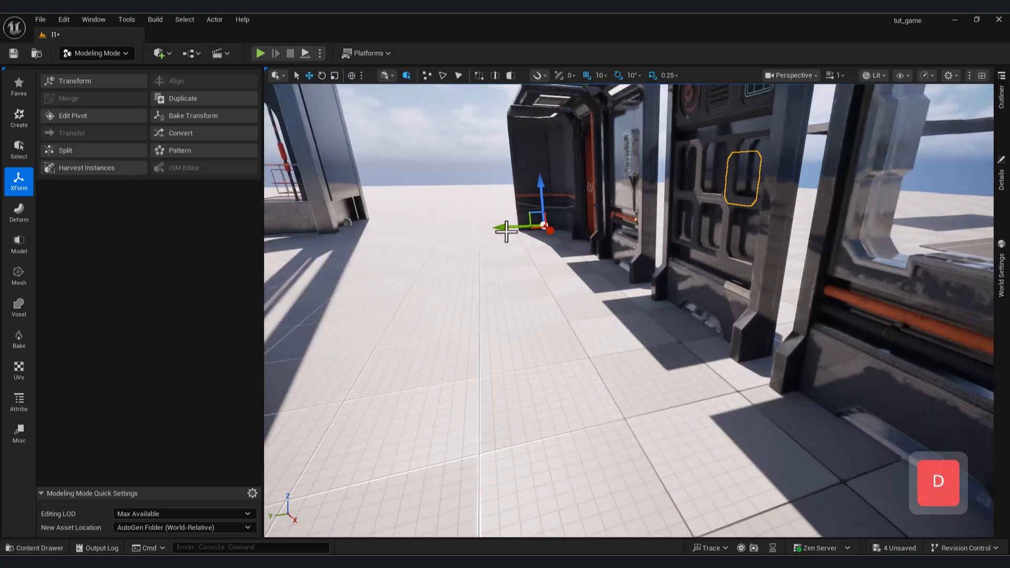
right_click(679, 206)
right_drag(589, 274, 704, 252)
key(w)
Set the fan panel's pivot offset to its lower right corner.
alt+middle_click(569, 254)
right_click(568, 254)
click(566, 252)
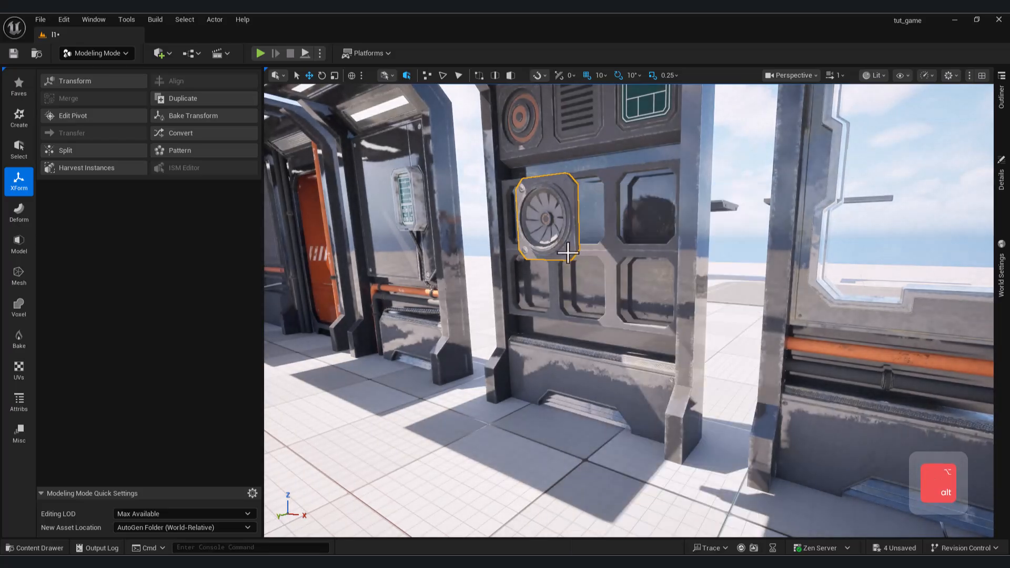
right_click(571, 246)
mouse_move(694, 421)
click(813, 426)
Move the fan panel along its axes into the upper right opening of the new frames.
key(d)
right_drag(683, 336, 558, 326)
drag(565, 267, 563, 267)
key(a)
right_drag(525, 180, 694, 184)
key(d)
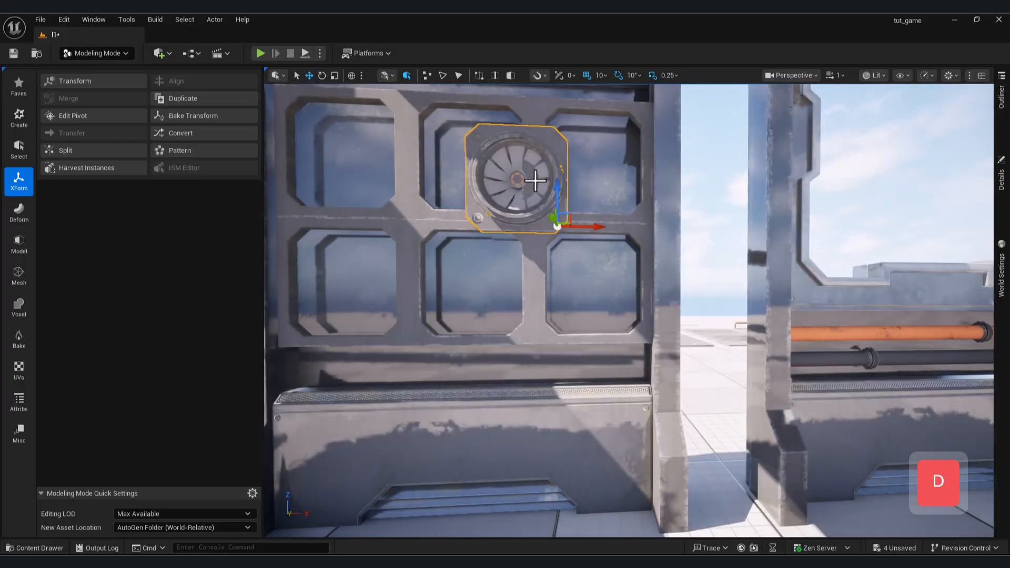
drag(555, 188, 555, 169)
drag(606, 211, 680, 211)
key(s)
right_drag(680, 211, 680, 236)
key(w)
Lower the camera speed to 0.33 and fine-tune the fan panel's location to fit the upper right opening.
click(1002, 119)
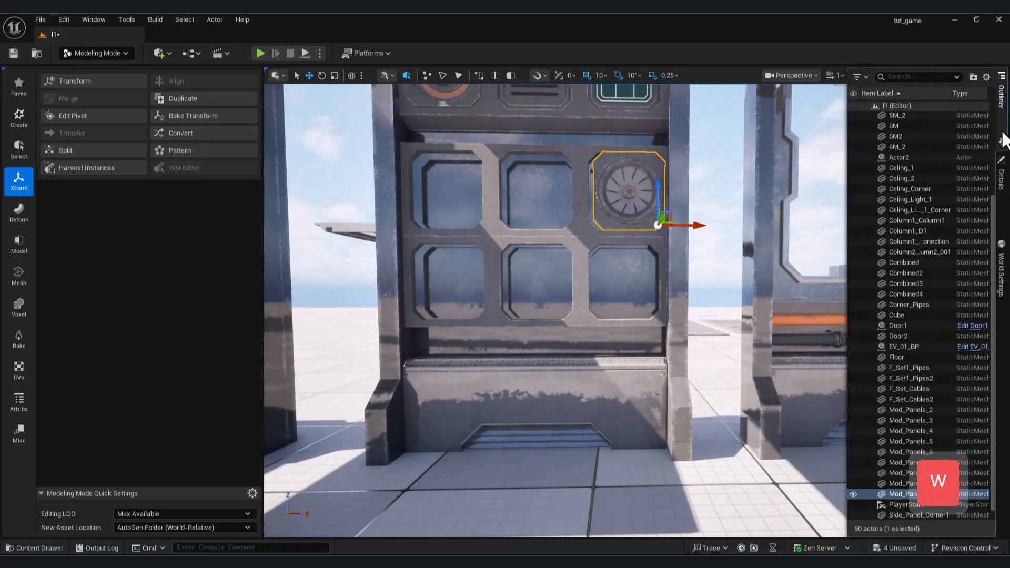
click(1003, 194)
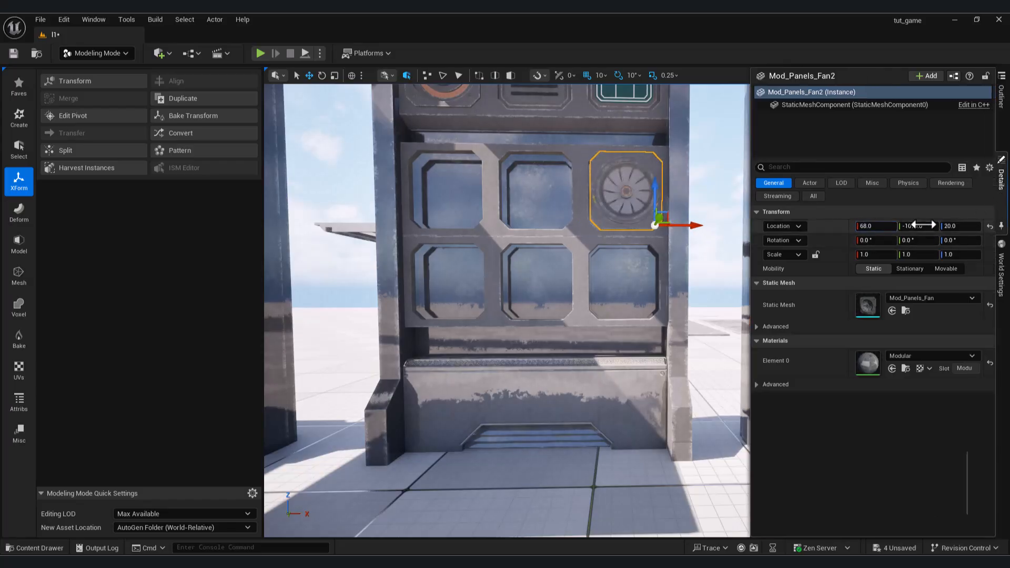
mouse_move(678, 226)
right_down()
mouse_move(689, 239)
mouse_move(690, 210)
mouse_move(691, 232)
right_up()
key(w)
key(q)
click(835, 76)
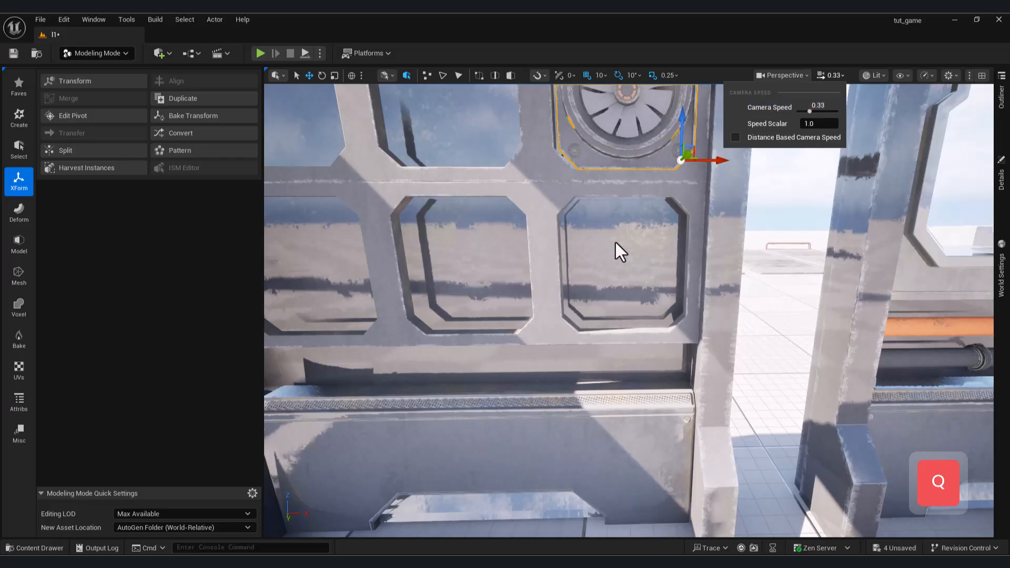
right_drag(619, 240, 621, 231)
key(w)
click(1001, 179)
drag(876, 227, 903, 228)
Duplicate the fan panel into the upper middle opening and set the copy's X location to 8.0.
click(718, 284)
key(ctrl+c)
key(ctrl+v)
drag(719, 284, 561, 285)
key(a)
right_drag(562, 285, 586, 286)
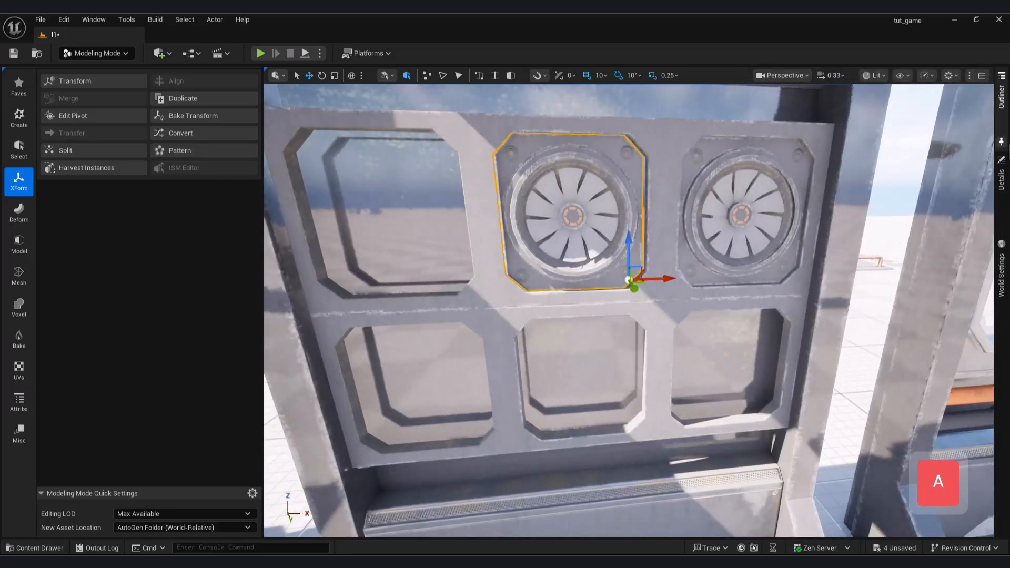
click(1001, 177)
drag(867, 227, 869, 227)
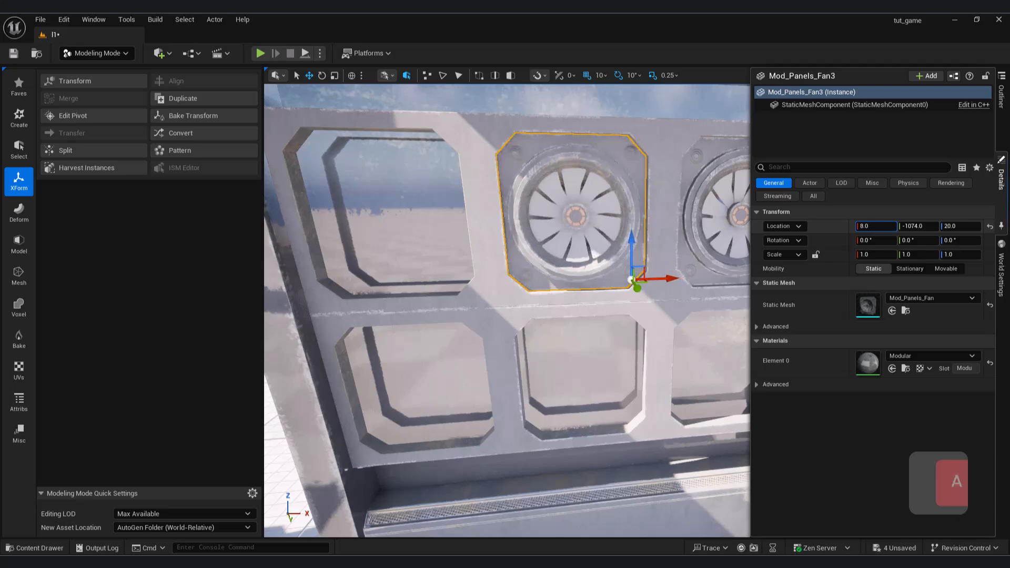
Duplicate the middle fan panel and move the copy into the upper left opening.
click(661, 279)
key(ctrl+c)
key(ctrl+v)
drag(665, 279, 490, 281)
right_drag(490, 281, 415, 247)
Select the box panel on the spare parts frame and set its pivot offset to its lower left corner.
key(s)
key(d)
click(512, 428)
right_drag(512, 428, 594, 402)
key(w)
key(s)
key(d)
click(840, 358)
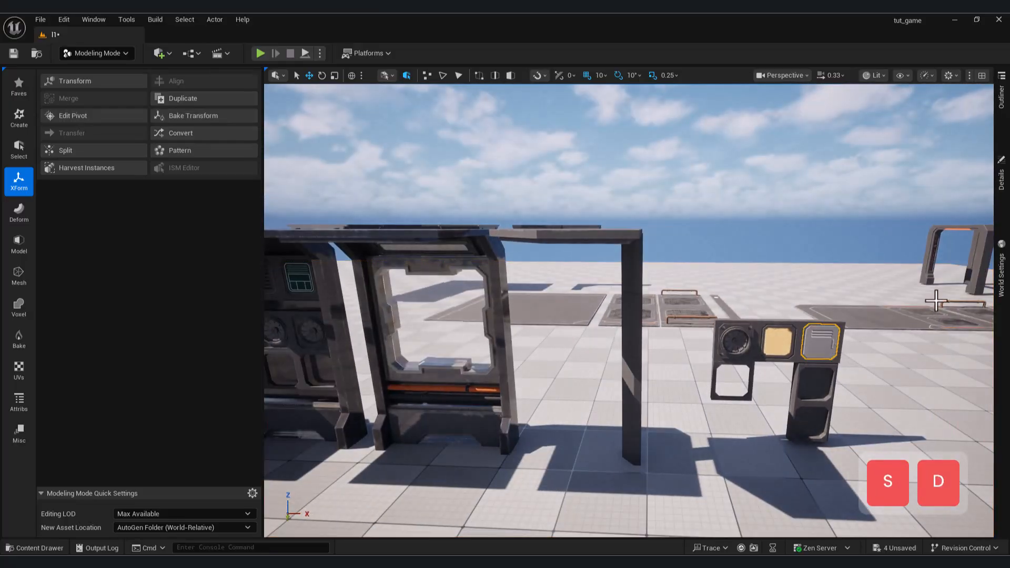
right_click(810, 355)
mouse_move(852, 419)
click(739, 446)
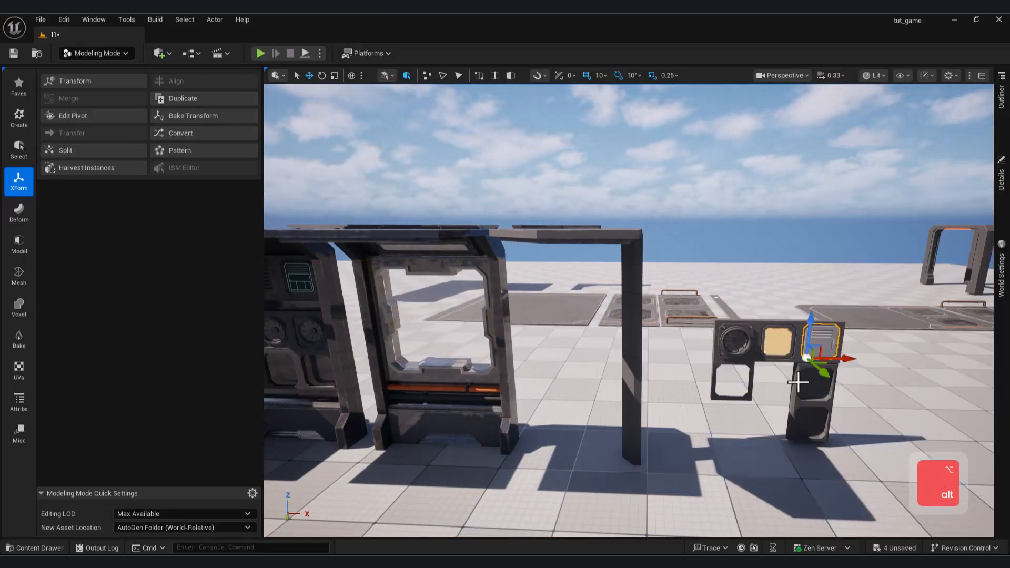
Duplicate the box panel and move the copy to the lower left opening beneath the fans.
key(ctrl+c)
key(ctrl+v)
drag(843, 363, 332, 352)
right_drag(332, 351, 336, 362)
key(a)
key(w)
drag(602, 349, 439, 334)
drag(394, 302, 408, 388)
right_drag(407, 388, 326, 391)
key(w)
key(a)
right_drag(601, 397, 602, 437)
drag(637, 443, 645, 443)
Adjust the copied box panel's location values to seat it in the lower left opening.
click(1001, 176)
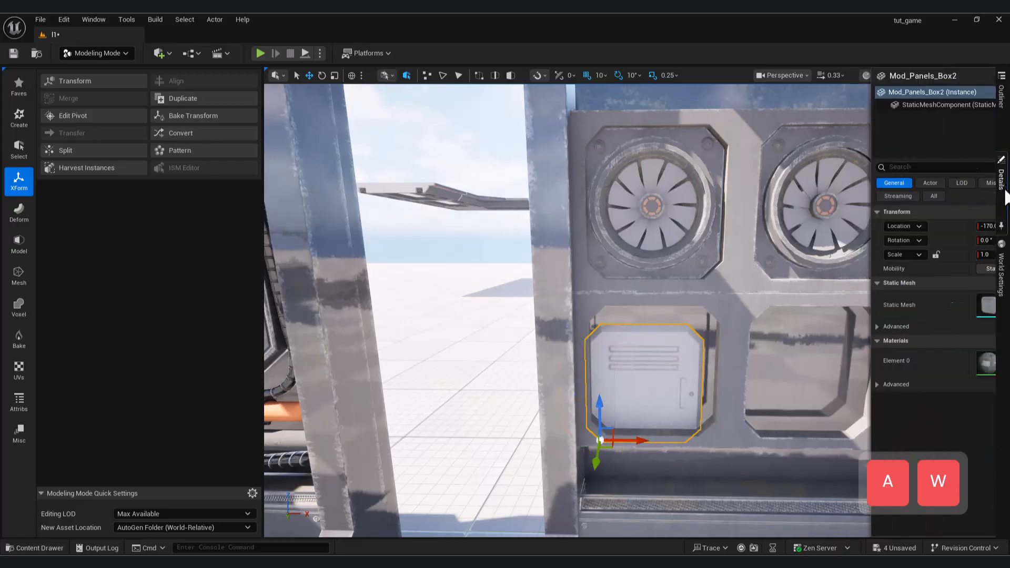
drag(947, 227, 914, 230)
right_drag(678, 310, 645, 341)
key(a)
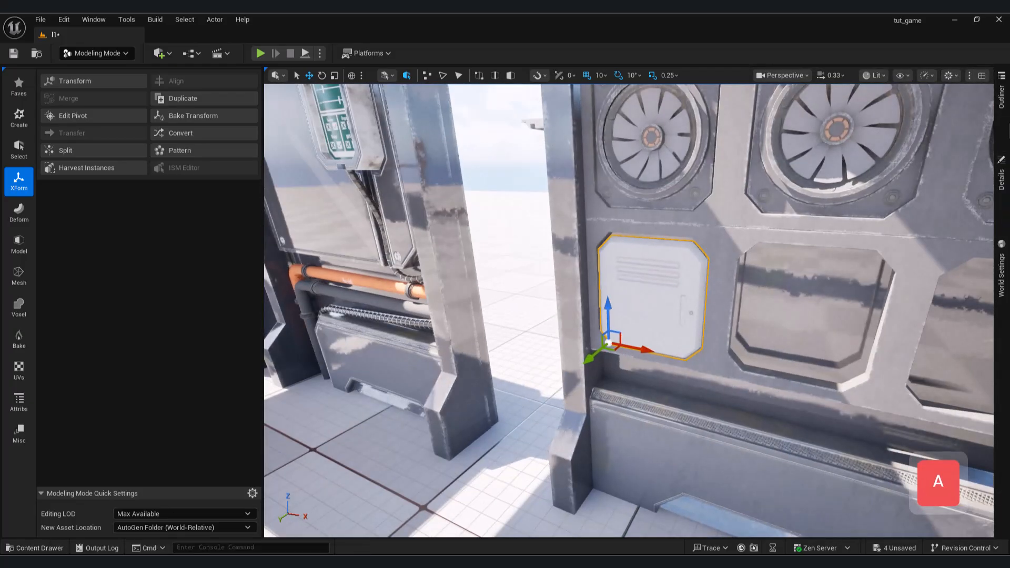
click(1001, 185)
Open the Modular material from the Asset folder and delete the existing nodes feeding its output.
key(ctrl+space)
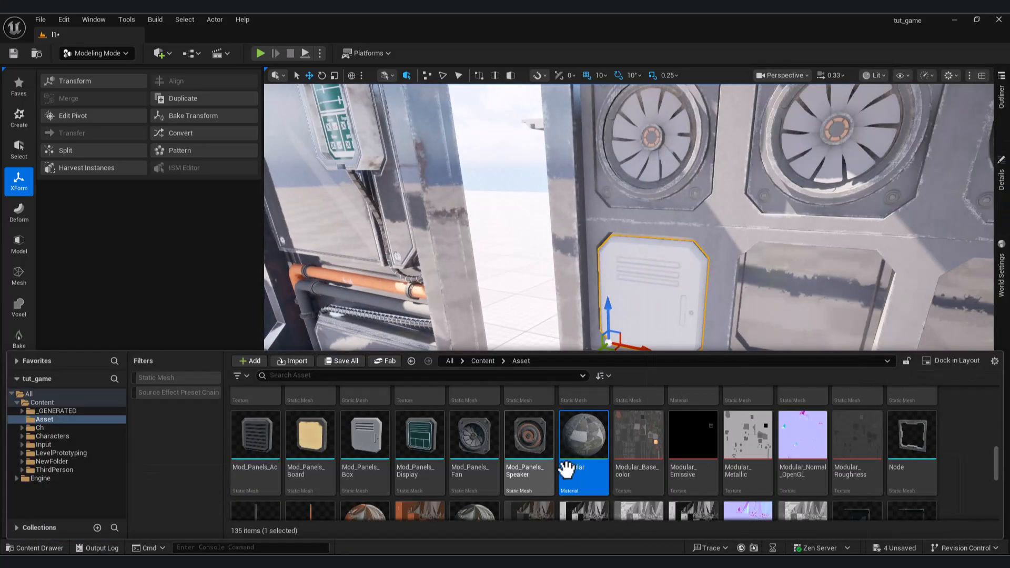
double_click(575, 435)
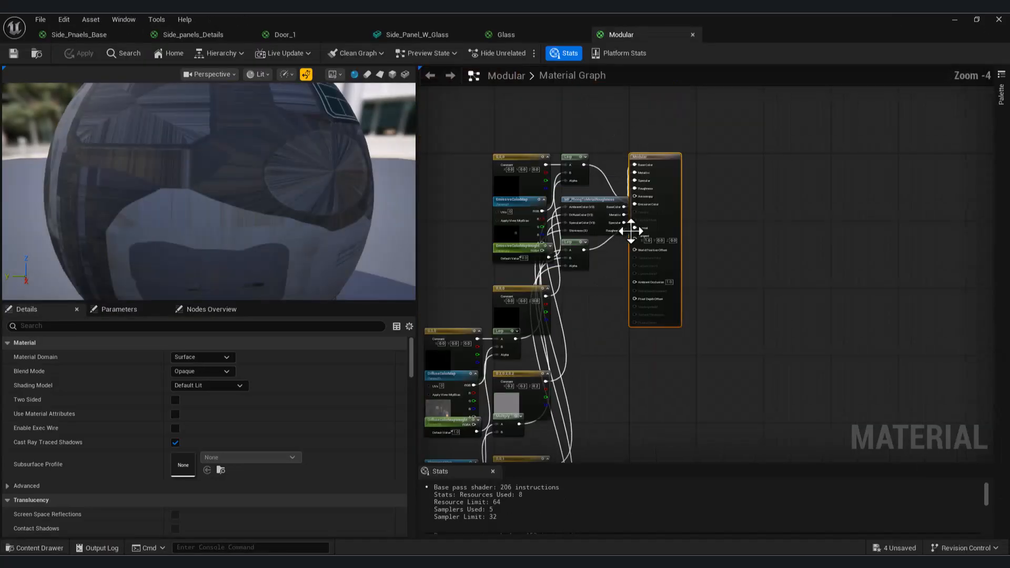
right_drag(631, 227, 619, 221)
scroll(616, 220, down, 3)
drag(510, 181, 609, 377)
key(Delete)
scroll(596, 190, up, 5)
Add the Modular base color, normal and roughness textures and connect them to Base Color, Normal and Roughness.
click(44, 548)
drag(637, 442, 505, 176)
drag(576, 190, 675, 196)
click(43, 548)
drag(802, 442, 453, 296)
drag(526, 310, 674, 301)
key(ctrl+space)
drag(860, 448, 479, 420)
drag(551, 436, 674, 236)
Rearrange the base color, normal and roughness texture samples in the material graph.
drag(531, 178, 474, 102)
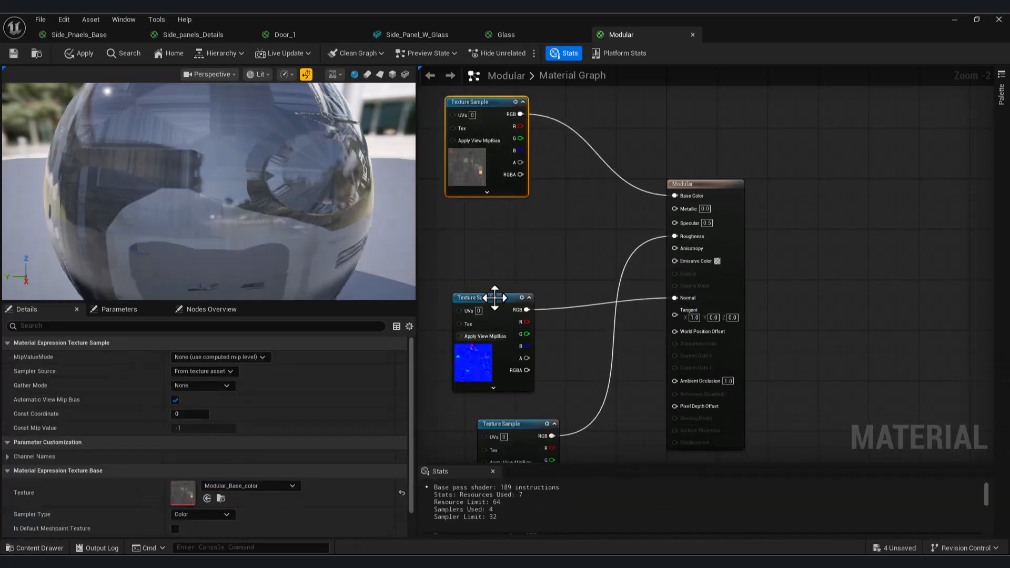
drag(493, 303, 455, 183)
drag(518, 423, 461, 316)
Enable tessellation in the Modular material's Nanite settings.
click(506, 416)
scroll(250, 447, down, 5)
scroll(253, 458, down, 1)
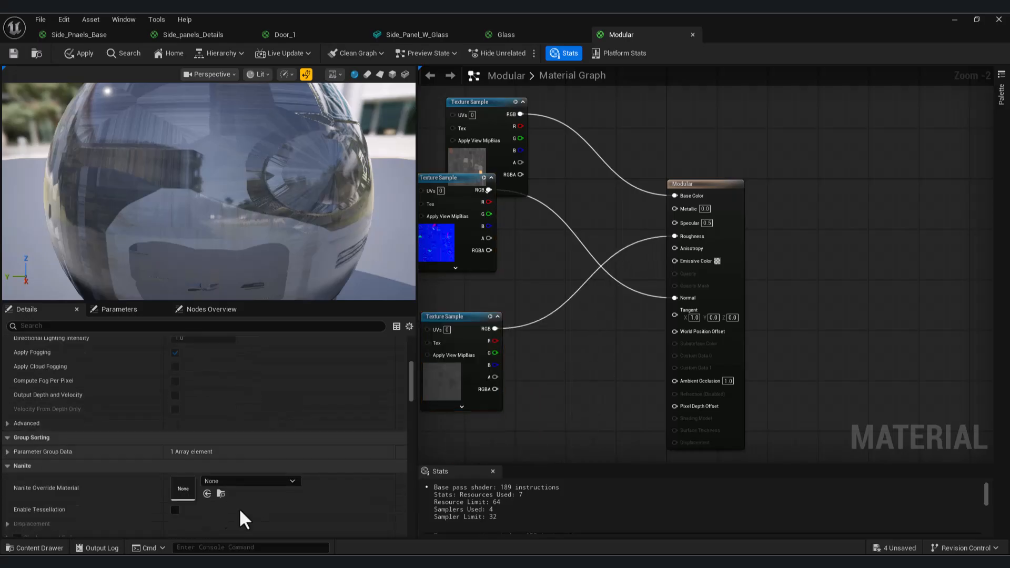
Connect the Modular_Metallic texture to Metallic and Modular_Height to Displacement, and save the material.
key(ctrl+space)
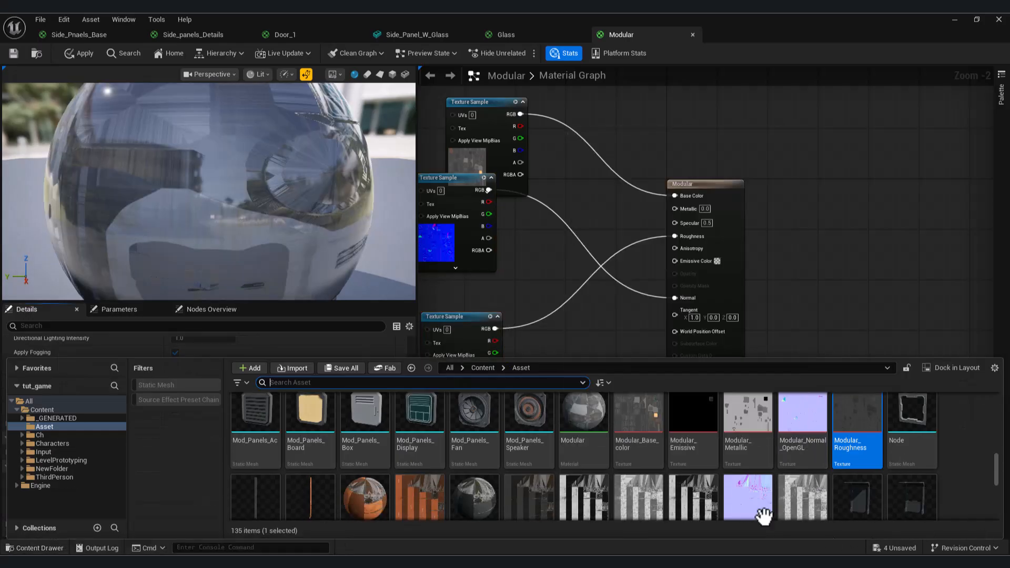
drag(747, 416, 549, 347)
drag(679, 213, 677, 210)
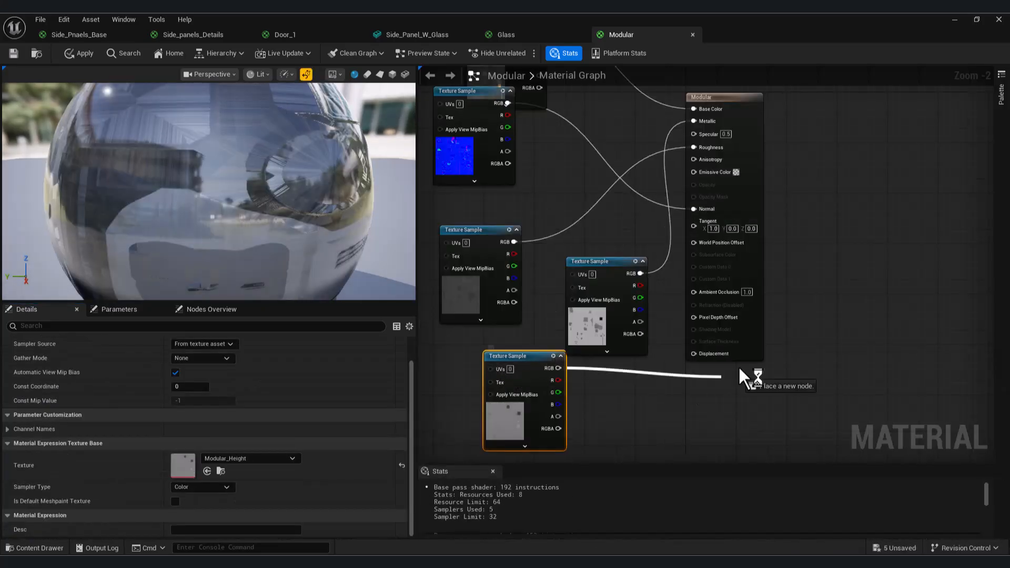
drag(711, 380, 705, 355)
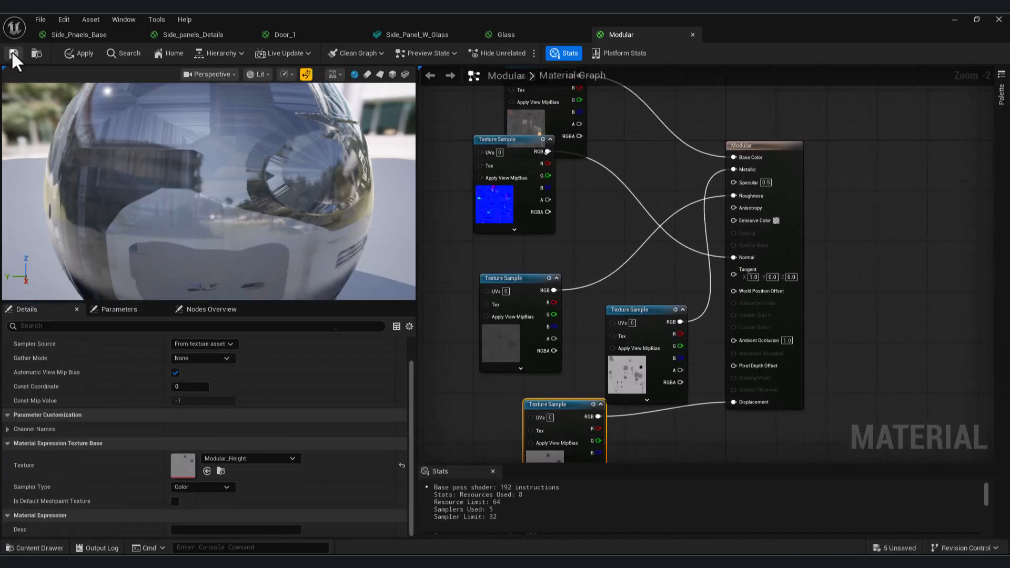
click(13, 53)
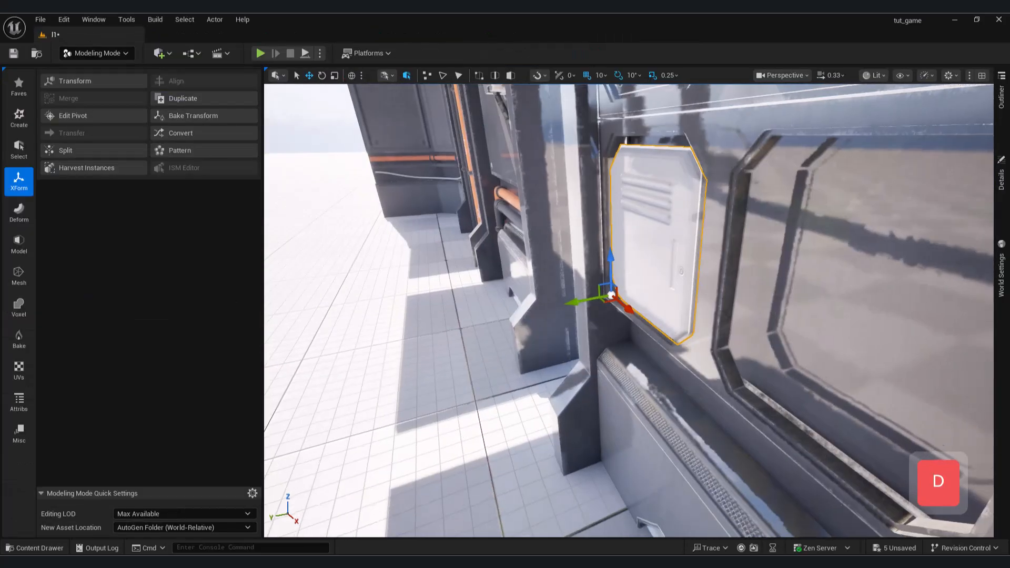
Set the copied box panel's location in the level to X -166.0, Y -1071.0 and Z -39.0.
right_drag(740, 332, 728, 322)
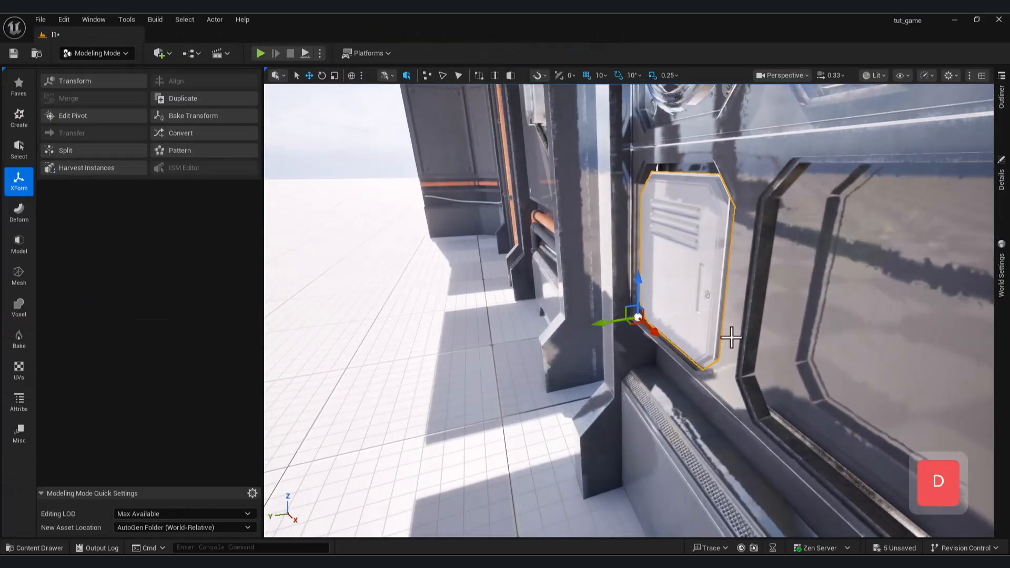
click(1005, 167)
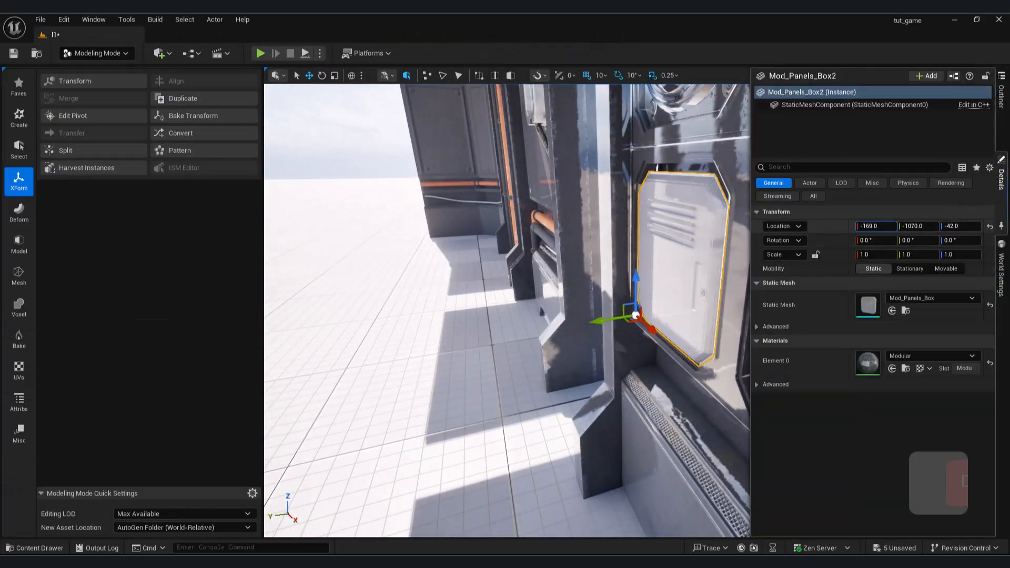
drag(914, 226, 958, 226)
right_drag(673, 294, 778, 305)
key(a)
key(d)
key(s)
click(1000, 177)
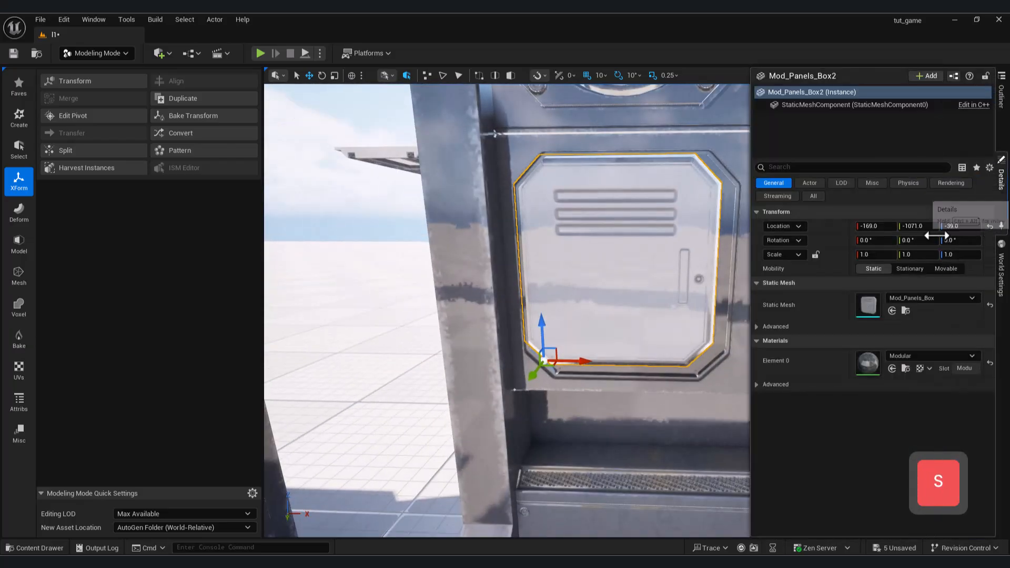
mouse_move(876, 226)
mouse_down()
mouse_move(891, 227)
mouse_move(877, 226)
mouse_up()
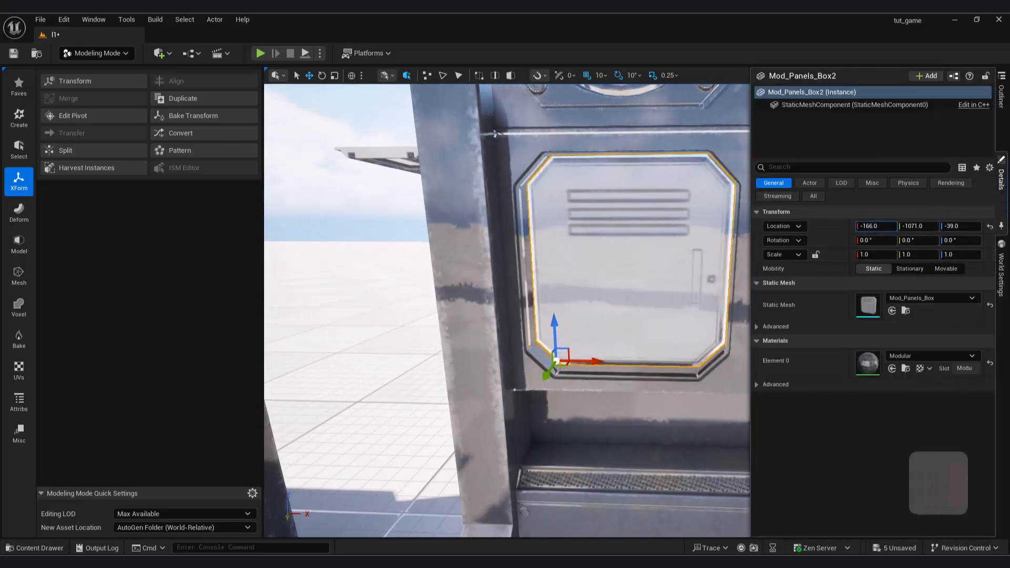
Set the box panel's Z location to -40.0 and uniform scale to 1.2, and pull it out in front of the wall recess.
drag(955, 229, 955, 229)
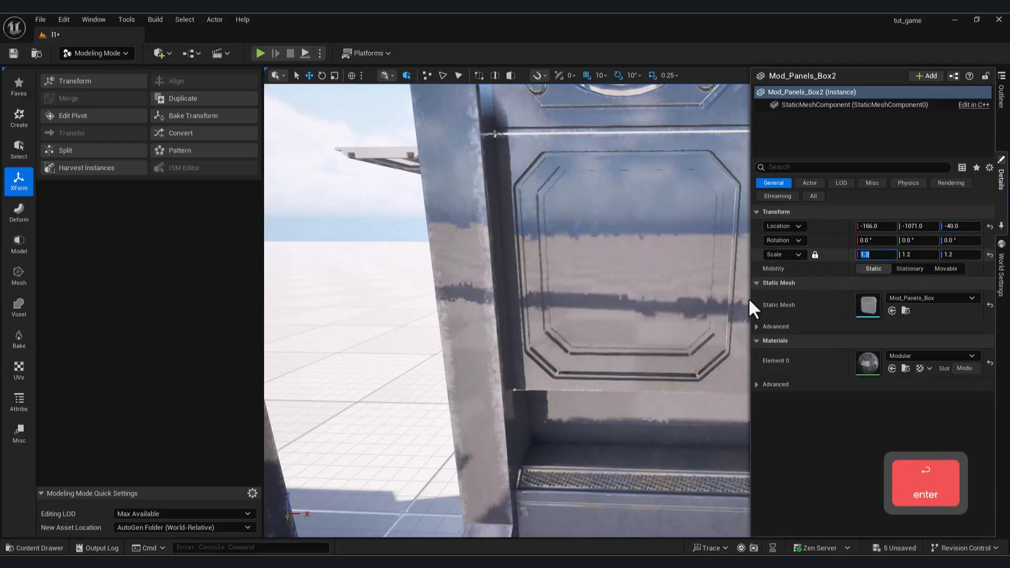
key(s)
key(w)
key(d)
right_drag(484, 270, 397, 273)
key(w)
key(d)
drag(584, 294, 536, 298)
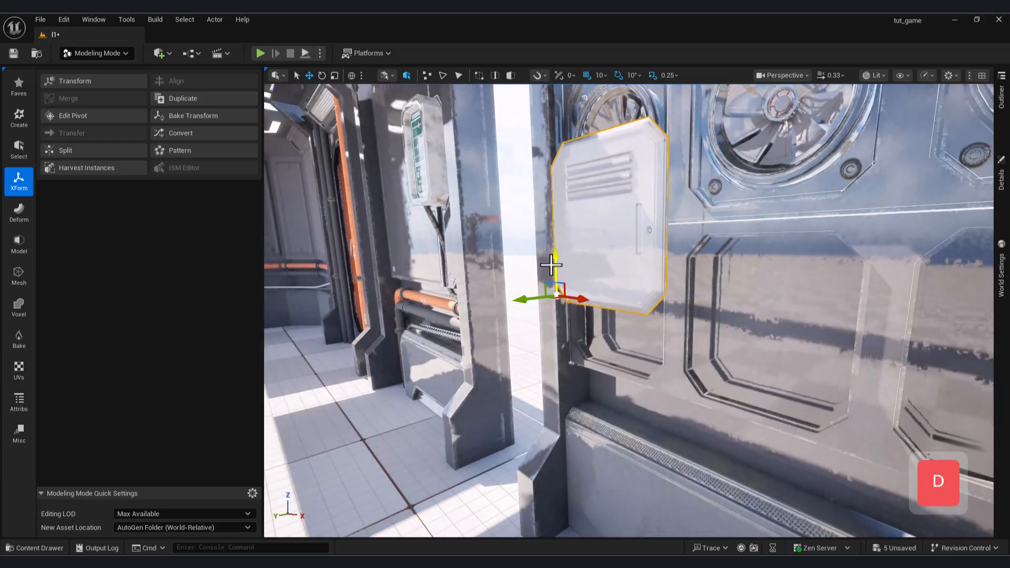
right_drag(551, 266, 570, 266)
drag(536, 246, 538, 303)
Reduce the box panel's uniform scale to 1.1 and move it to X -256.0, Y -1051.0, Z -50.0 for comparison with the recess.
click(1001, 181)
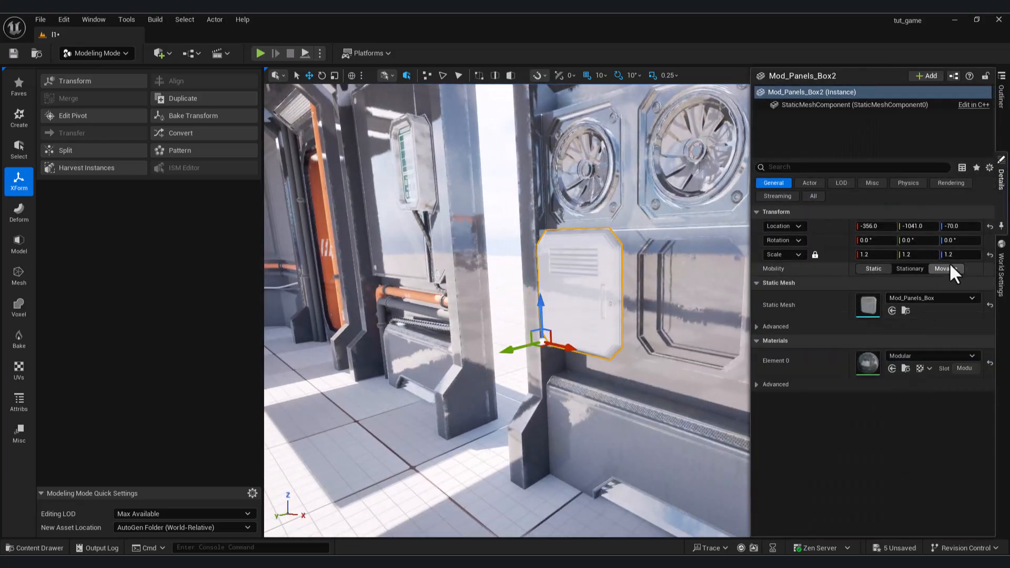
text(1.1)
key(Return)
drag(456, 349, 552, 348)
right_drag(552, 348, 552, 344)
mouse_move(522, 352)
mouse_down()
mouse_move(519, 311)
mouse_move(514, 347)
mouse_up()
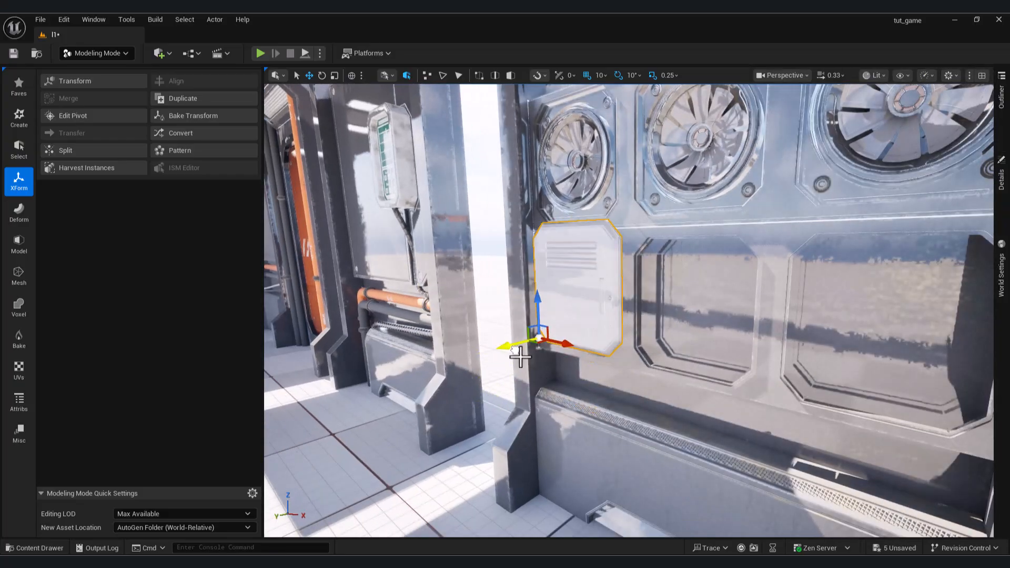
right_drag(514, 347, 547, 349)
key(w)
key(a)
Reduce the box panel's uniform scale to 1.05 and further to 1.02 to match the recess size.
click(1002, 181)
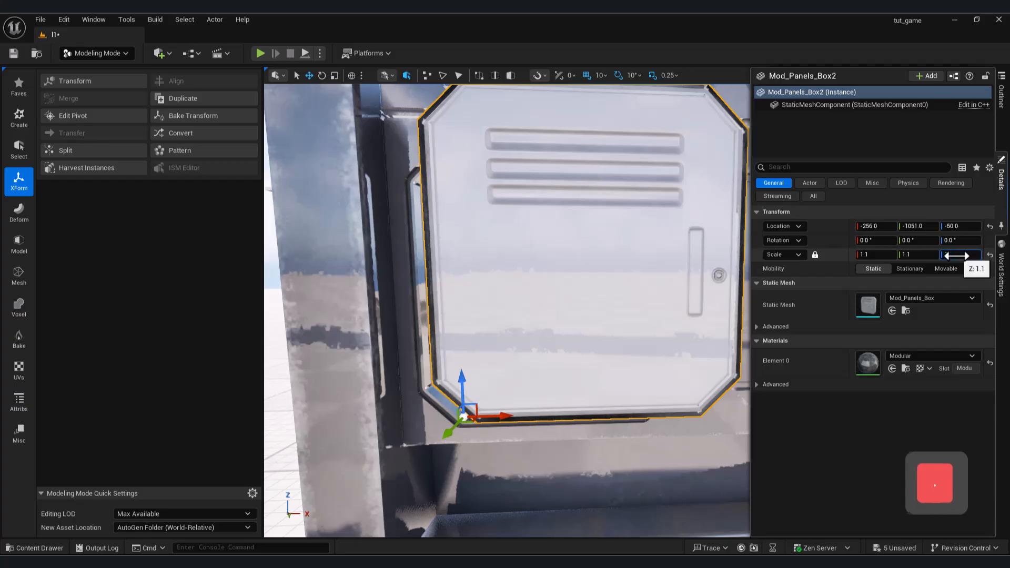
click(956, 256)
text(1.05)
key(Return)
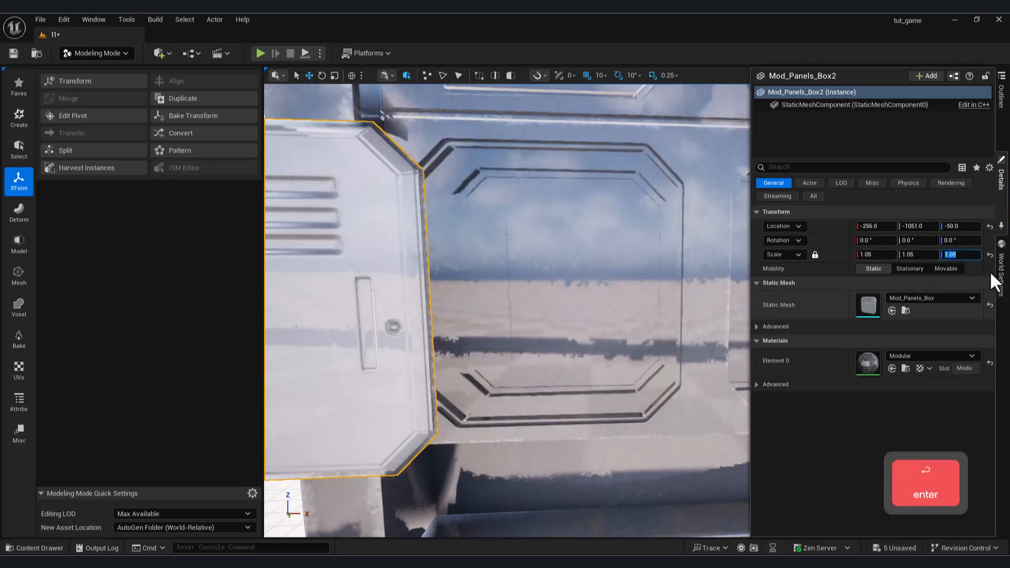
key(Return)
key(s)
key(w)
mouse_move(401, 356)
right_down()
mouse_move(411, 347)
mouse_move(421, 356)
right_up()
Fit the box panel into the first wall recess at X -189.0, Y -1068.0 and Z -43.0.
click(1004, 214)
drag(874, 227, 908, 226)
mouse_move(657, 263)
right_down()
mouse_move(700, 268)
mouse_move(657, 263)
right_up()
key(w)
key(d)
key(s)
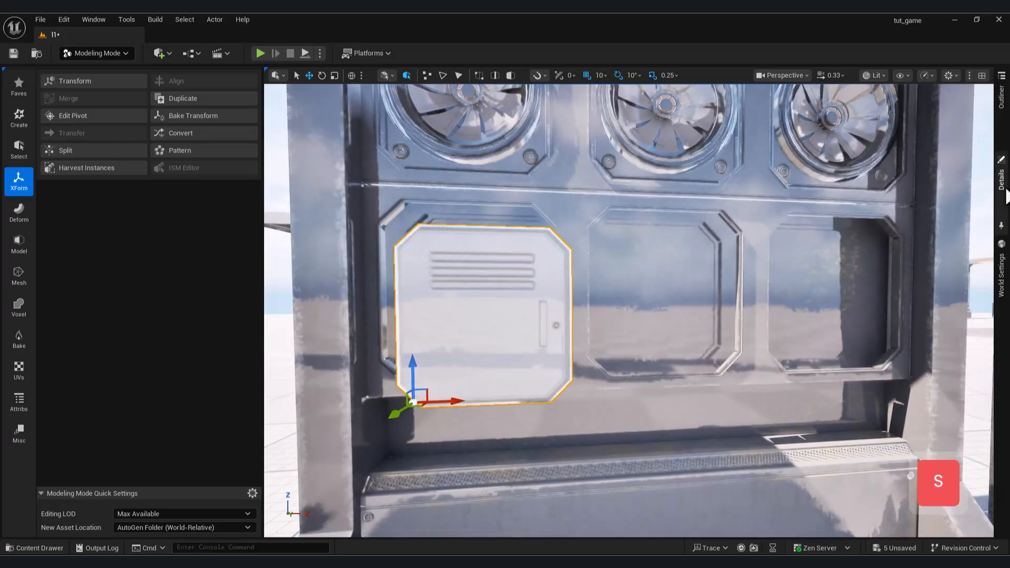
click(1005, 191)
drag(960, 226, 964, 226)
drag(876, 226, 875, 226)
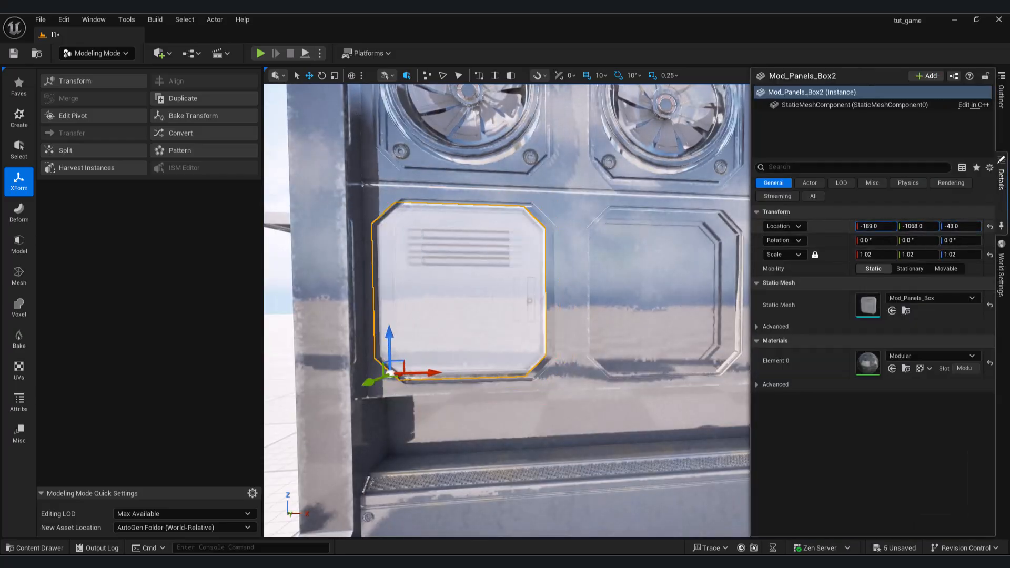
Duplicate the fitted box panel into the middle and last recesses of the row below the fans.
key(s)
key(d)
mouse_move(491, 302)
right_down()
mouse_move(410, 302)
mouse_move(500, 308)
mouse_move(490, 303)
right_up()
key(w)
key(s)
key(a)
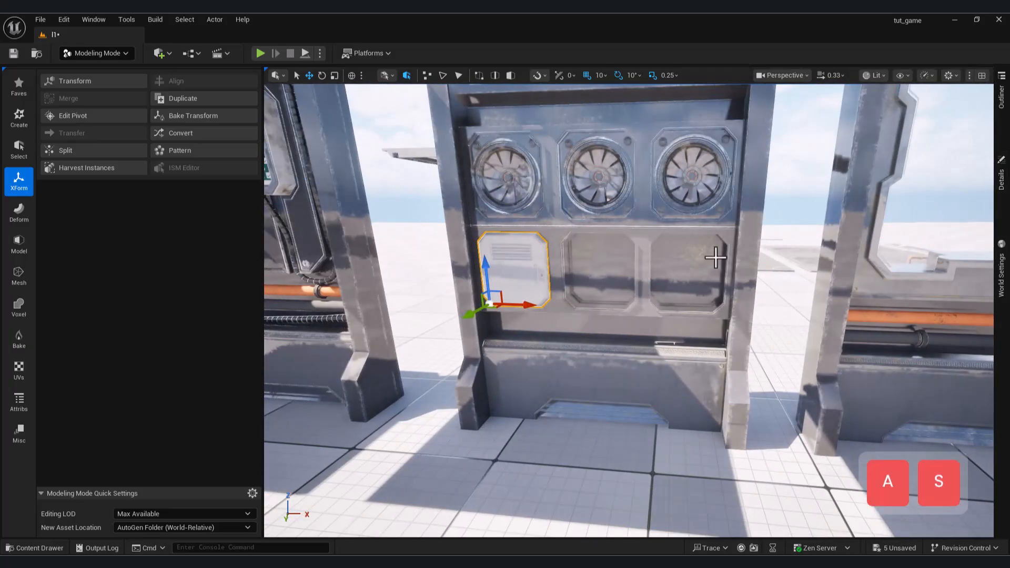
key(ctrl)
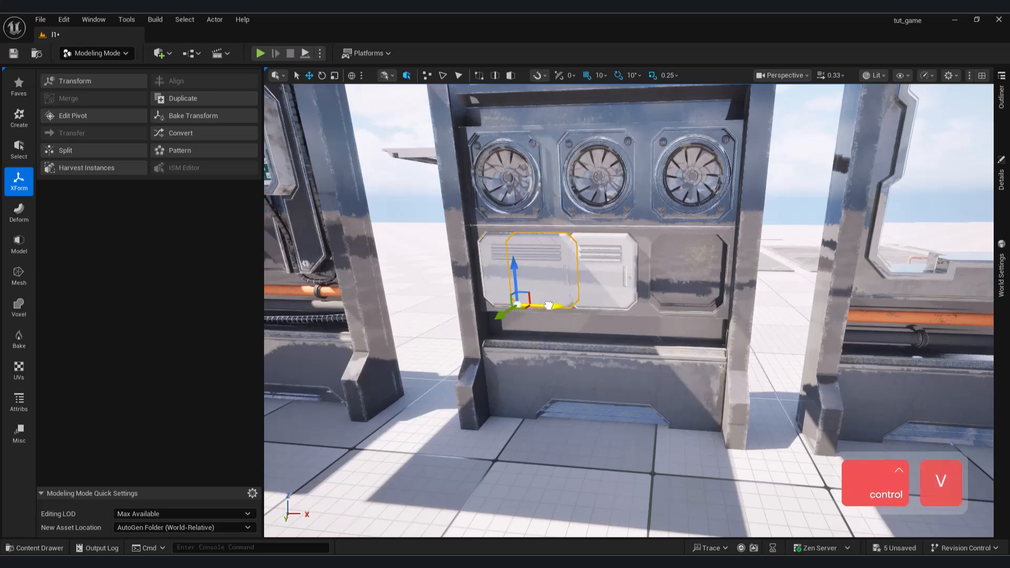
drag(548, 305, 701, 318)
Fit the third box panel into its recess at X -69.0, Y -1064.0 and Z -43.0.
click(632, 405)
key(d)
right_drag(631, 410, 632, 379)
key(w)
click(631, 410)
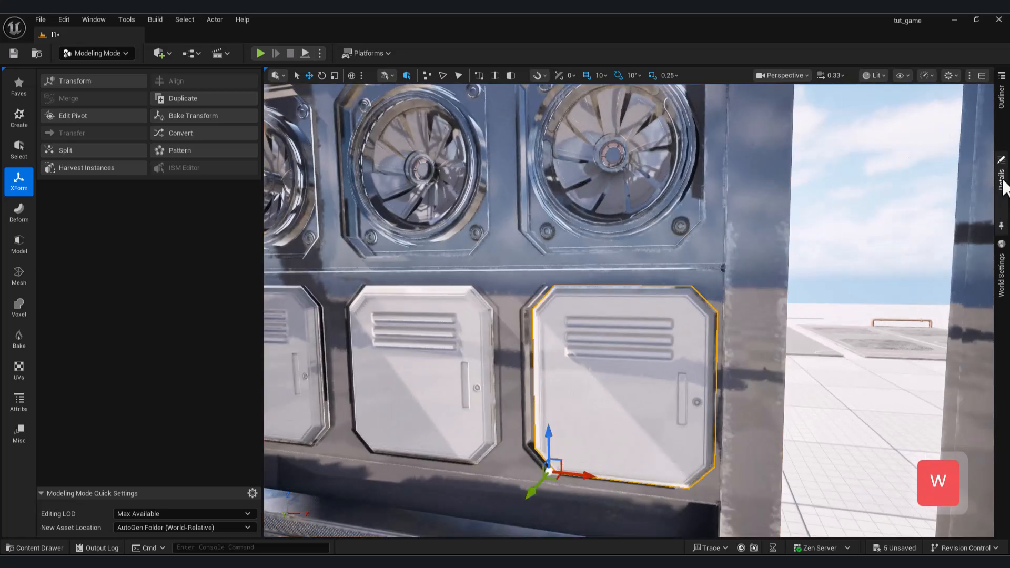
click(1002, 179)
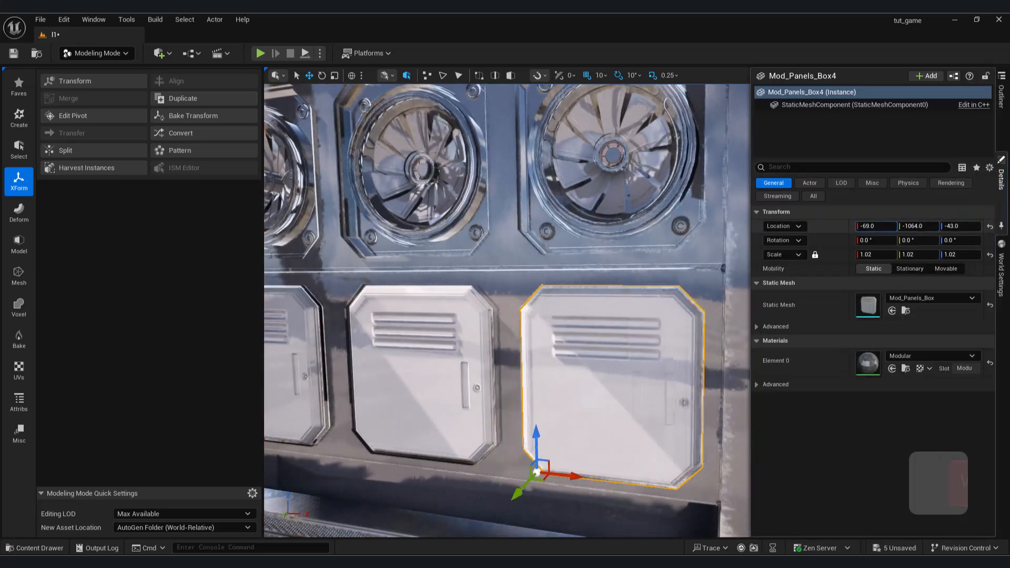
key(w)
mouse_move(478, 390)
right_down()
mouse_move(384, 386)
mouse_move(463, 402)
mouse_move(500, 392)
mouse_move(486, 394)
right_up()
key(a)
key(s)
click(477, 391)
key(s)
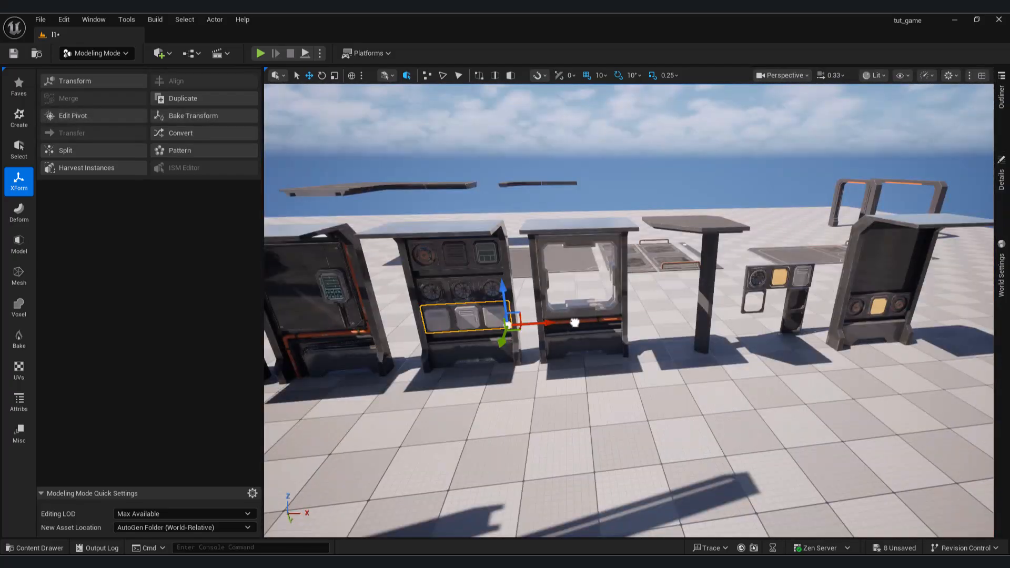
Place the combined speaker-and-yellow-panel mesh Combined_501402B8 from the _GENERATED/mehra folder beside the free-standing wall.
click(46, 548)
click(56, 411)
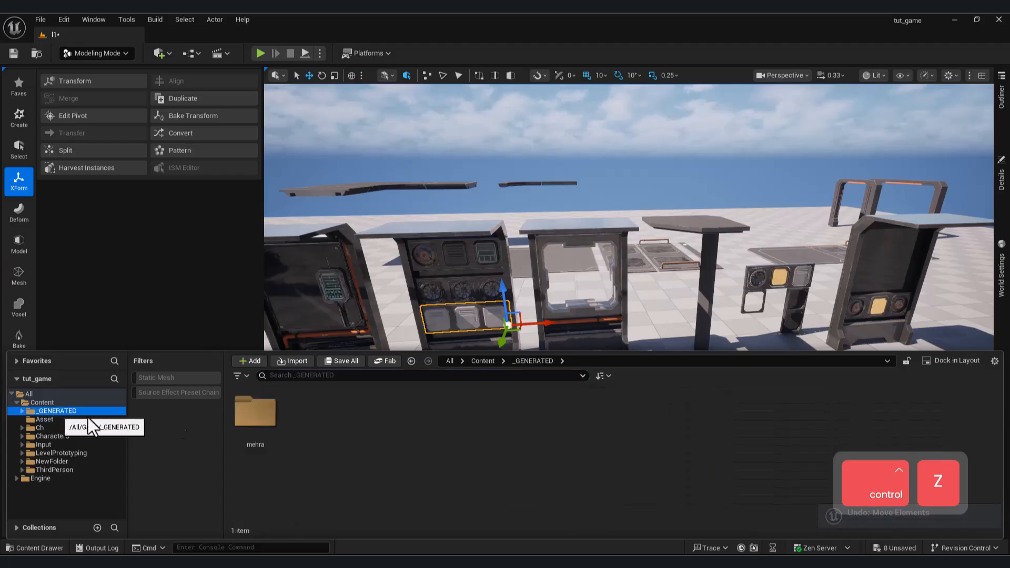
double_click(273, 410)
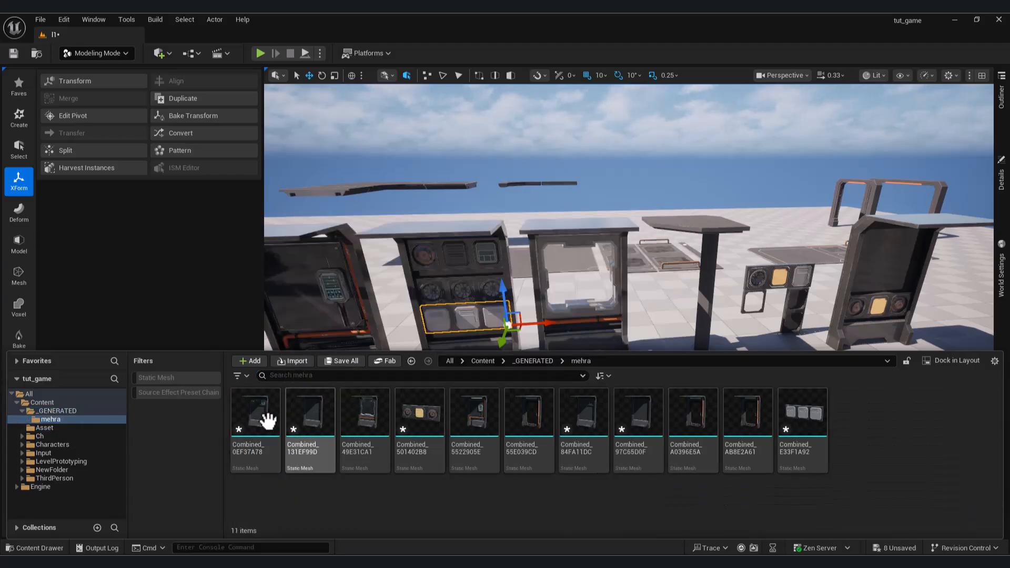
drag(441, 422, 703, 377)
mouse_move(674, 298)
right_down()
mouse_move(747, 300)
mouse_move(673, 297)
right_up()
key(d)
key(w)
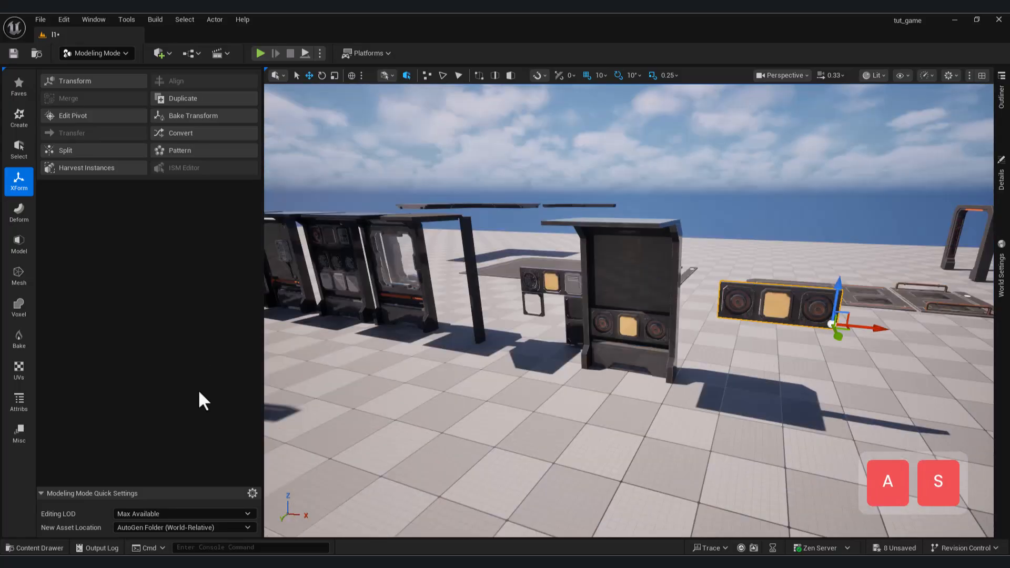
Place the merged three-box panel row Combined_E33F1A92 from the mehra folder in front of the free-standing wall.
click(34, 548)
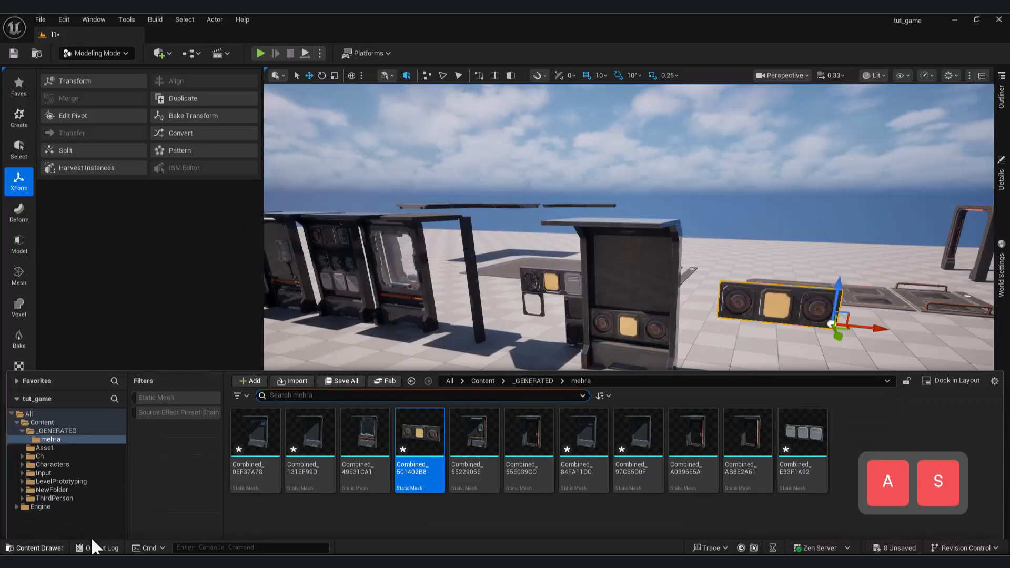
drag(805, 400, 663, 416)
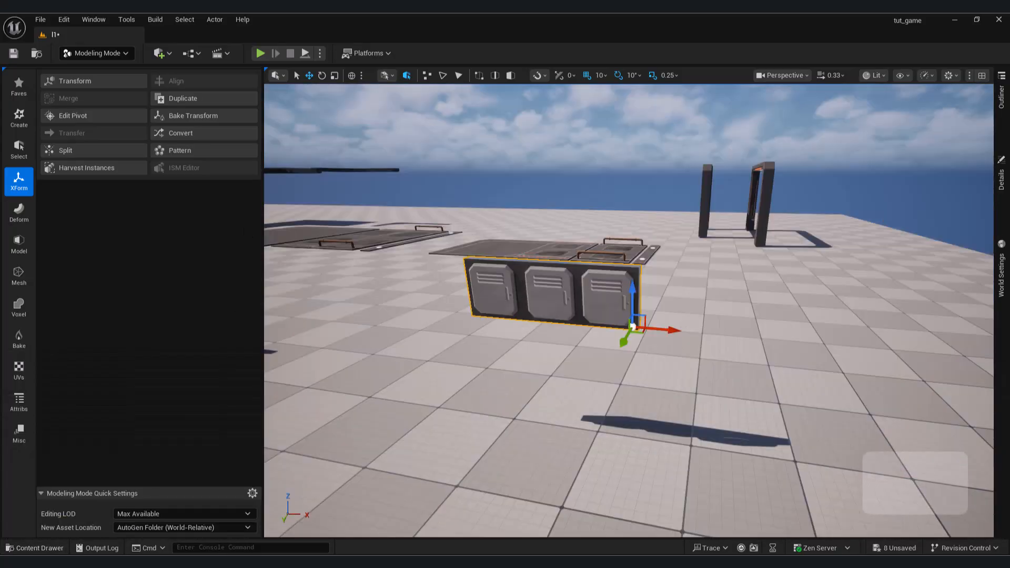
key(a)
right_drag(631, 316, 747, 311)
key(w)
key(d)
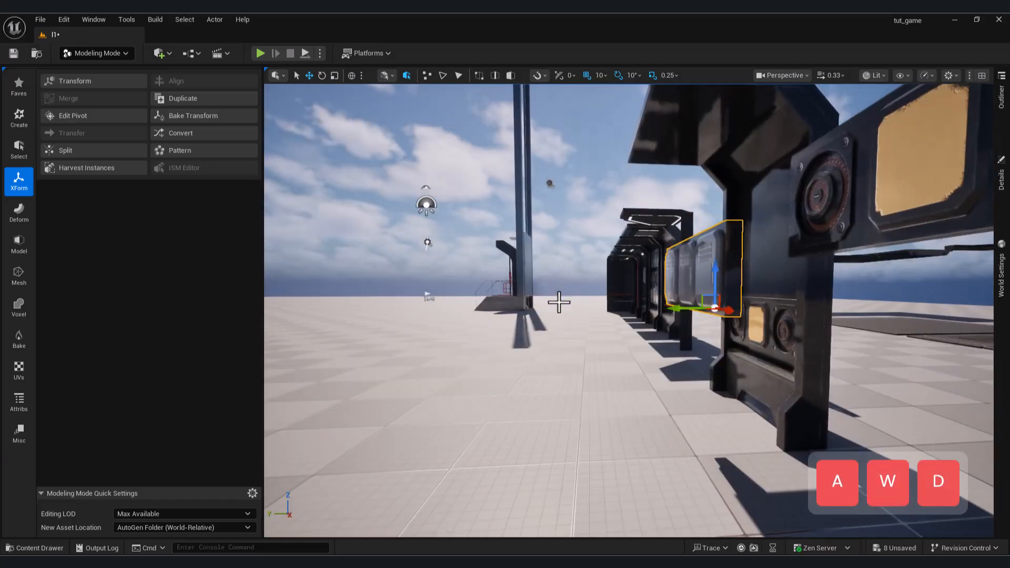
Move the three-box panel row into the free-standing wall frame, directly above its existing speaker row.
right_drag(821, 347, 985, 363)
key(a)
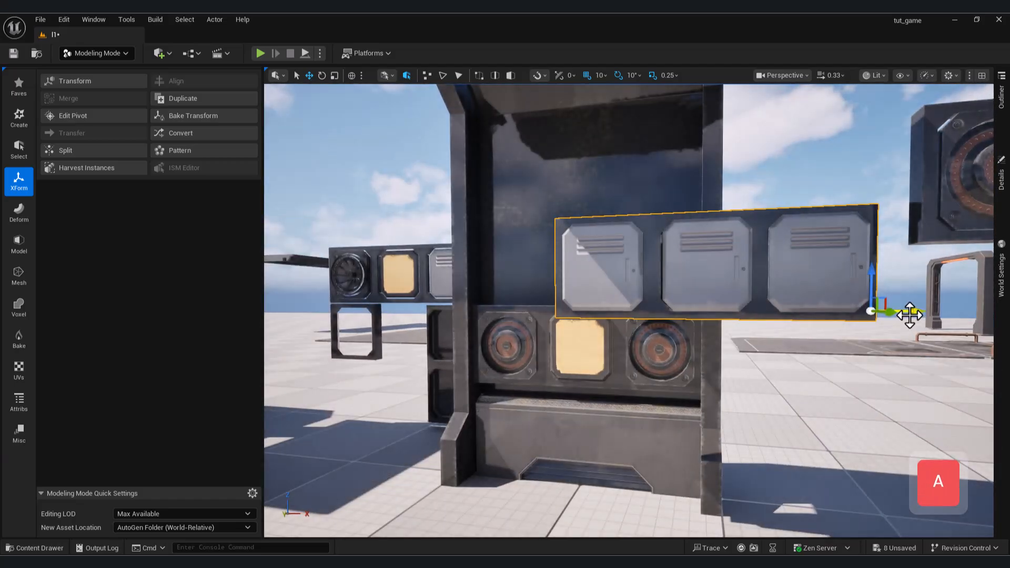
drag(910, 314, 730, 314)
key(d)
right_drag(730, 314, 547, 300)
key(s)
drag(634, 356, 664, 357)
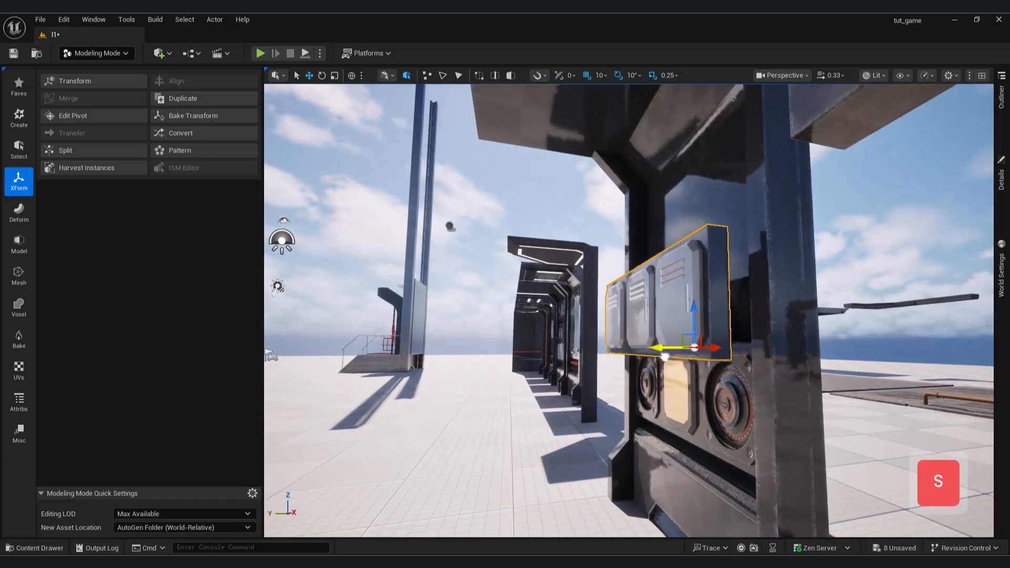
drag(739, 302, 739, 305)
right_drag(739, 304, 847, 290)
Move the loose speaker-and-yellow-panel row into the wall frame above the three-box row.
click(736, 263)
key(e)
right_drag(736, 263, 752, 295)
key(a)
key(w)
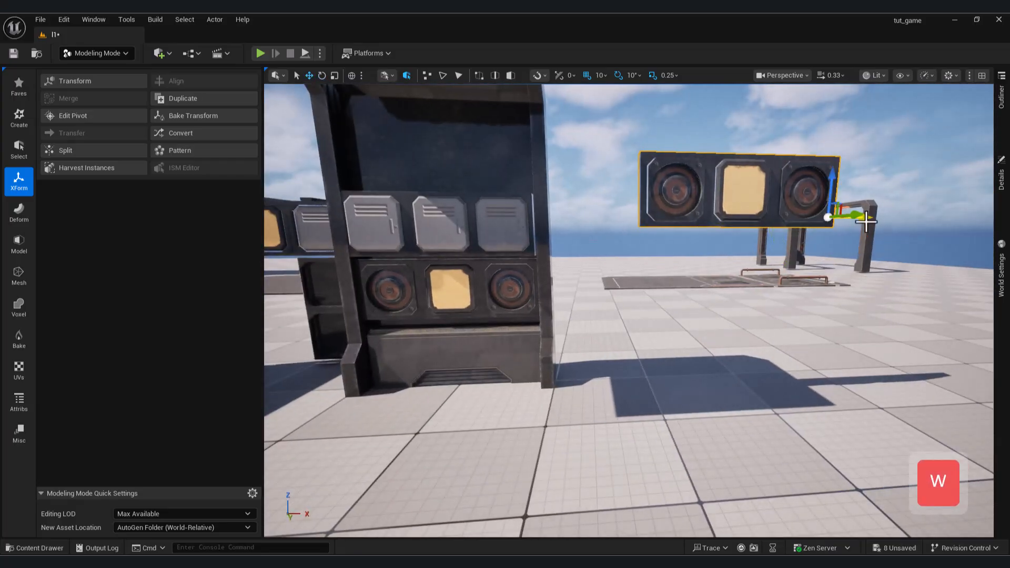
drag(866, 222, 555, 220)
key(d)
right_drag(554, 220, 379, 211)
key(s)
drag(662, 281, 702, 290)
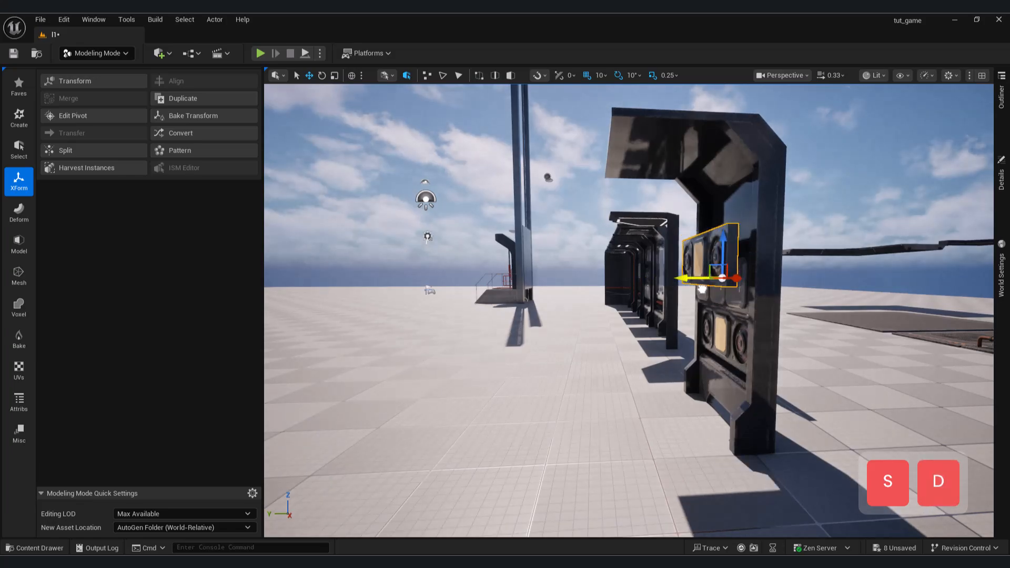
key(w)
right_drag(752, 268, 768, 260)
Align the stacked panel rows inside the frame, setting the upper speaker row's location to X 920.0, Y -1016.0 and Z 40.0.
click(710, 351)
key(a)
right_drag(710, 352, 816, 348)
key(d)
click(1001, 180)
drag(871, 227, 913, 227)
click(606, 198)
click(1001, 179)
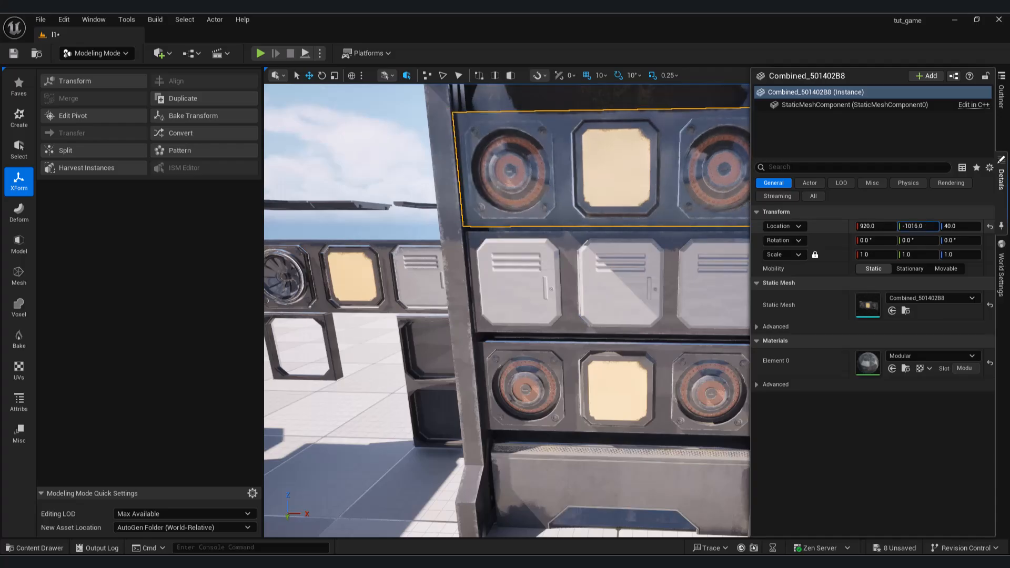
right_drag(684, 263, 707, 262)
Switch to Selection Mode, undo the stray floor move and shift the E-1 block across the open floor.
key(s)
click(669, 393)
key(d)
right_drag(669, 392, 473, 413)
key(a)
key(shift+1)
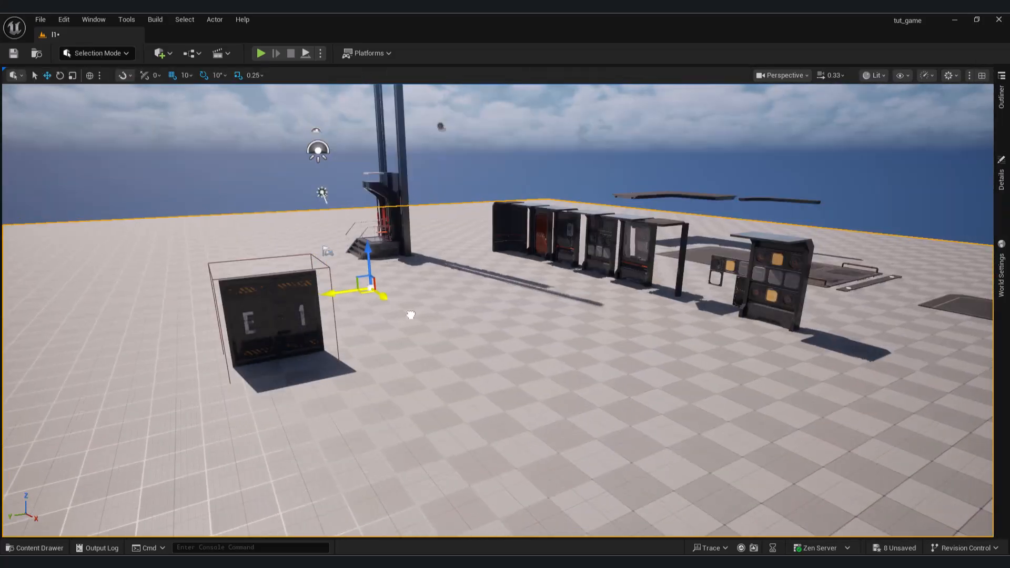
key(ctrl+z)
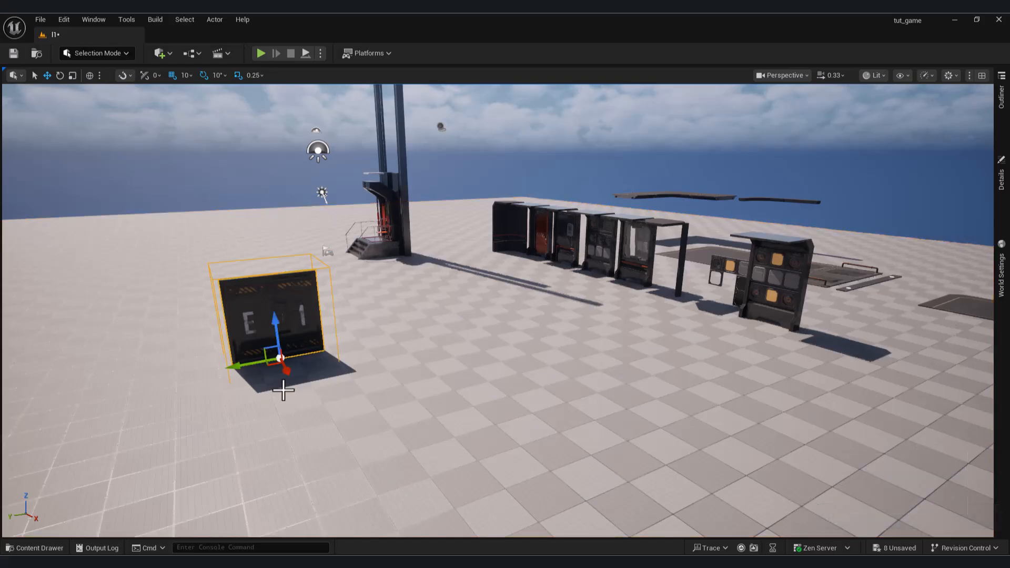
drag(305, 393, 368, 461)
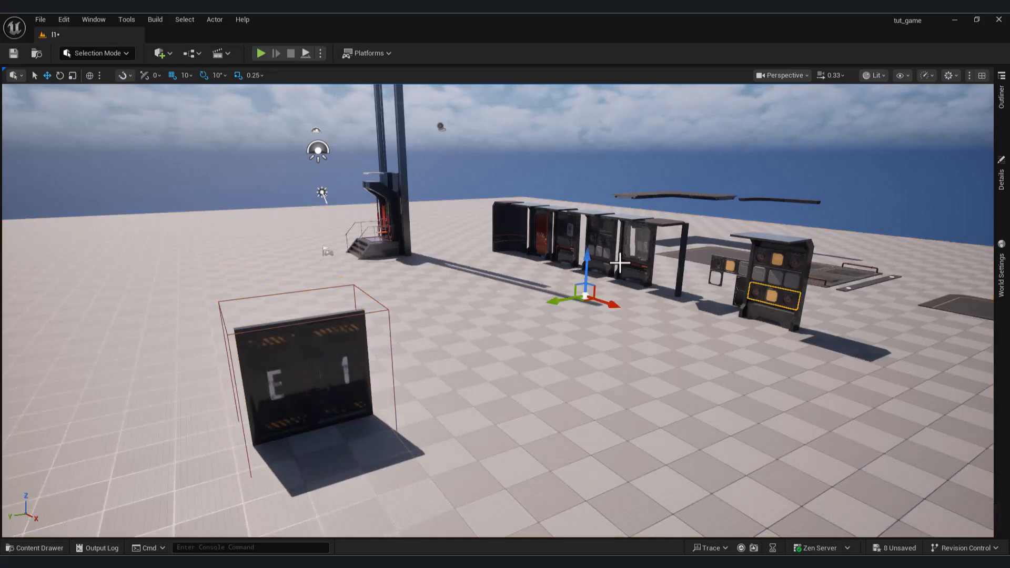
key(ctrl+z)
Copy the window wall piece from the row of modules and move the copy to the open floor near the E-1 block.
key(w)
right_drag(539, 264, 615, 294)
key(d)
click(631, 254)
key(s)
key(ctrl+c)
key(ctrl+v)
drag(663, 255, 277, 361)
key(a)
right_drag(277, 360, 343, 330)
key(w)
key(s)
Duplicate the wall piece with the control panel and orange pipe and place the copy near the window wall copy.
drag(330, 326, 492, 404)
key(w)
right_drag(492, 404, 315, 421)
key(d)
key(s)
drag(494, 397, 660, 354)
key(a)
key(w)
right_drag(660, 353, 655, 302)
key(s)
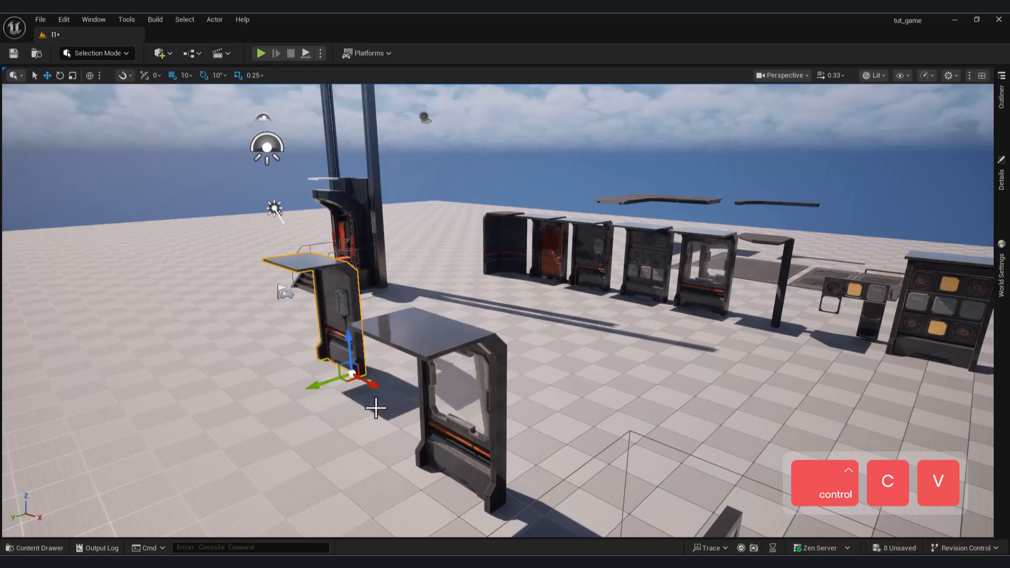
Move the control-panel wall copy up against the end of the window wall copy.
key(e)
right_drag(442, 432, 374, 499)
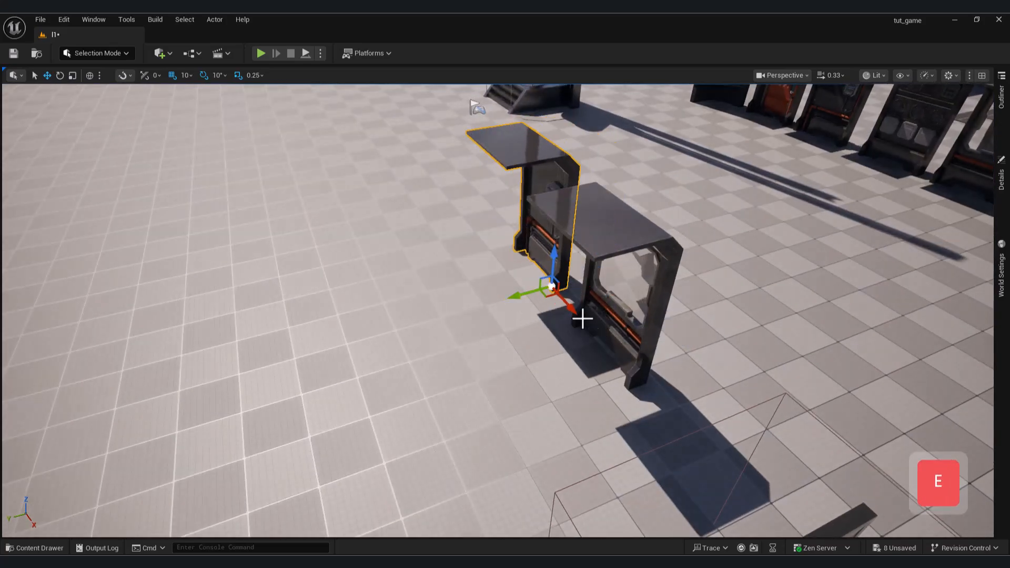
key(a)
right_drag(590, 342, 506, 374)
key(w)
key(a)
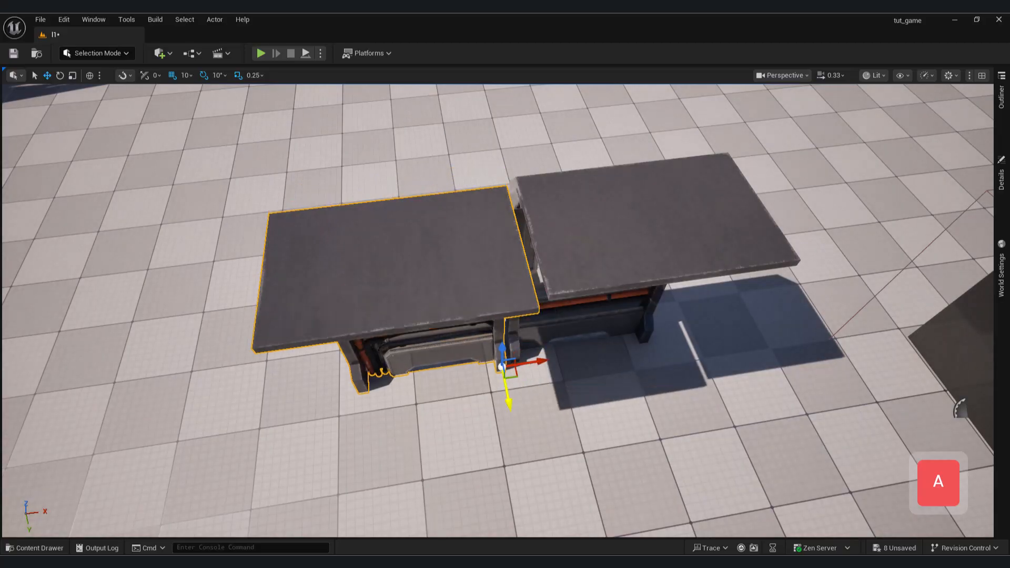
key(q)
right_drag(545, 391, 368, 300)
Set the viewport camera speed to 3 for moving across to the floor pieces.
key(e)
key(d)
right_drag(295, 163, 344, 196)
key(w)
key(e)
key(a)
key(s)
right_drag(712, 308, 700, 322)
key(w)
key(d)
key(e)
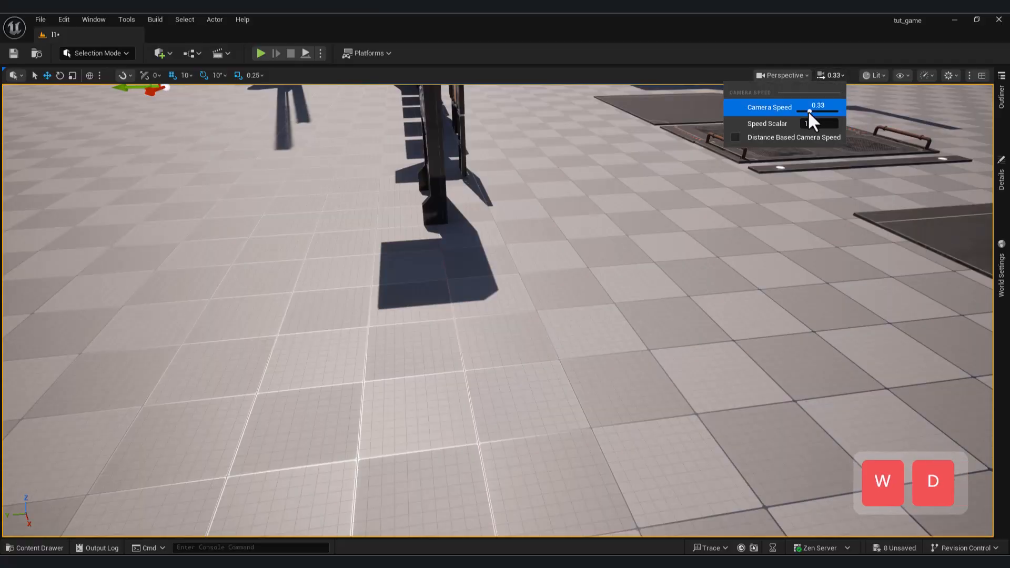
right_drag(767, 237, 766, 237)
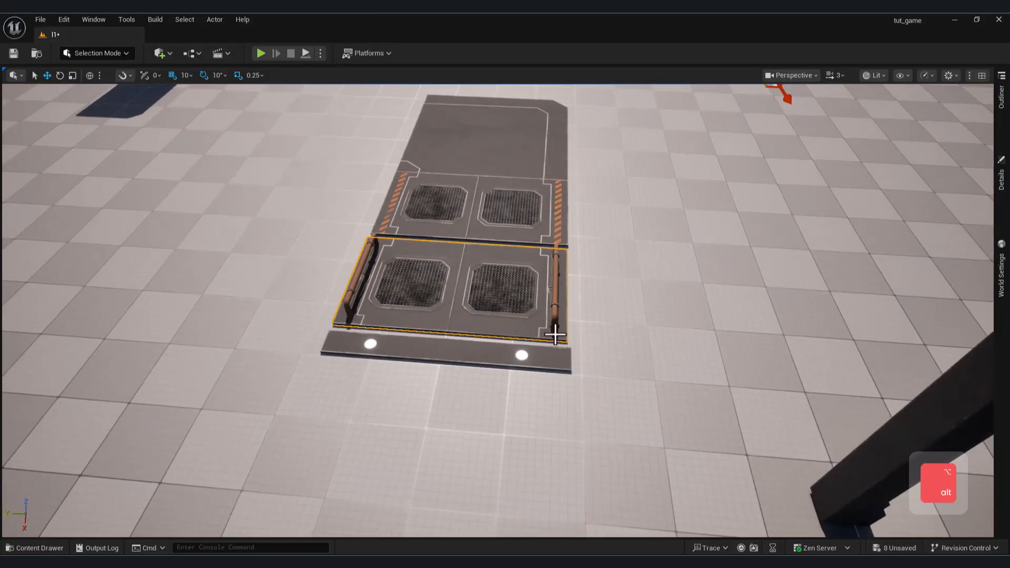
Set the pivot of the piped two-grate floor piece at its front corner.
alt+middle_drag(547, 336, 546, 333)
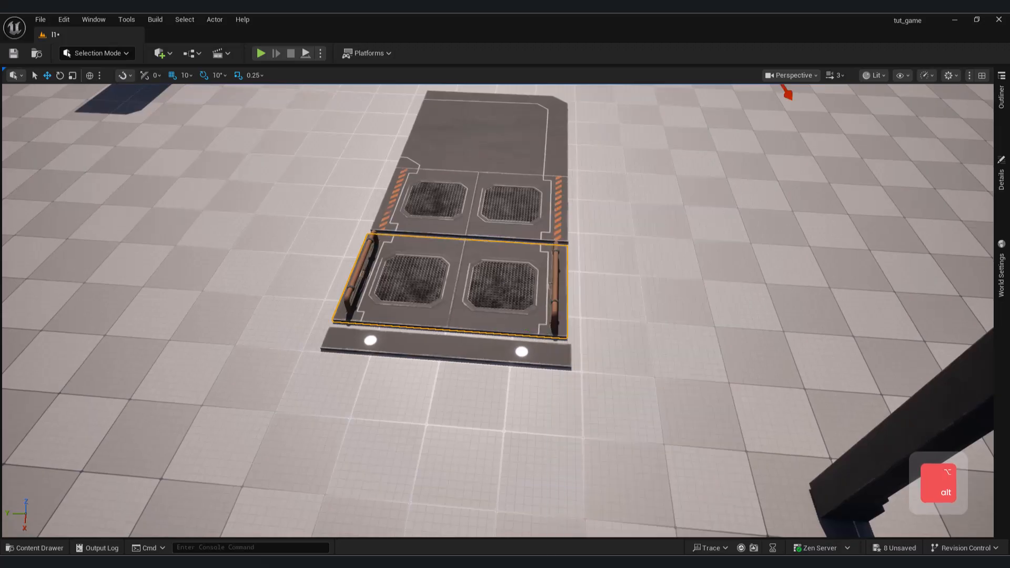
right_click(541, 323)
mouse_move(703, 420)
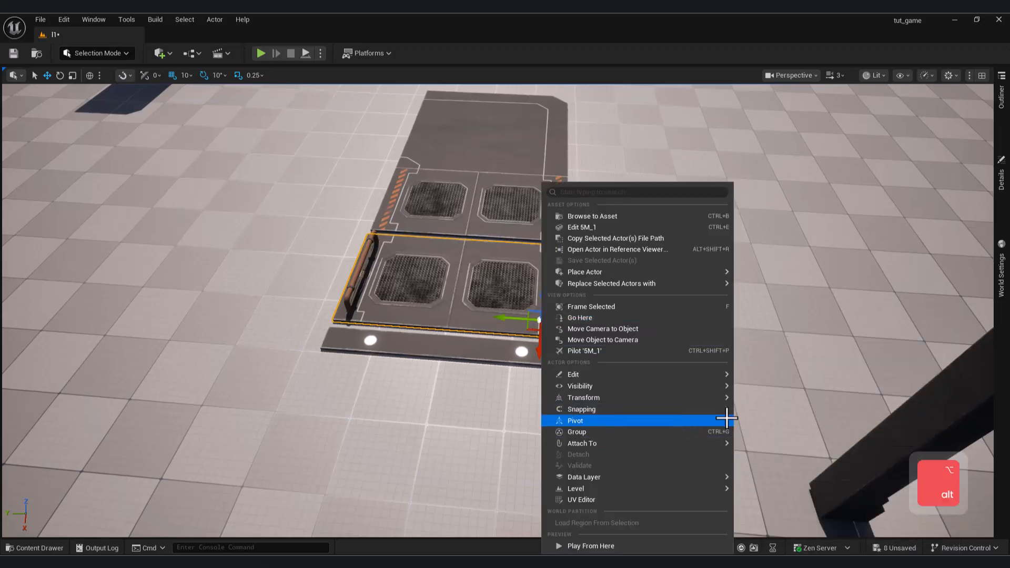
click(777, 427)
Copy the piped two-grate floor piece and fit the copy against the base of the window wall copy.
key(d)
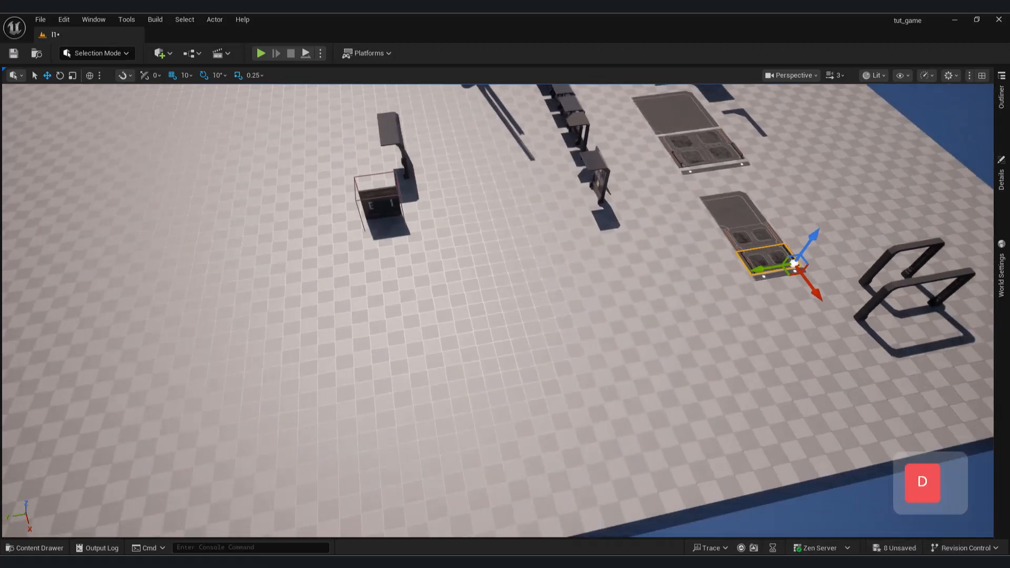
key(ctrl+c)
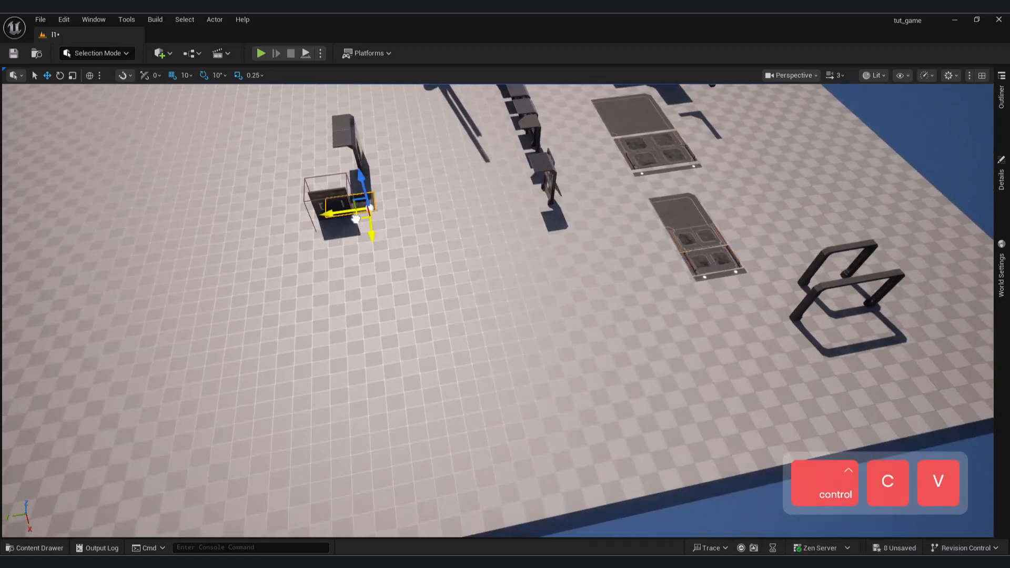
key(a)
right_drag(343, 229, 360, 204)
key(w)
key(d)
right_drag(387, 246, 371, 257)
key(a)
right_drag(454, 286, 340, 314)
key(d)
key(e)
key(w)
key(d)
drag(386, 317, 421, 314)
click(413, 366)
Set the pivot of the straight ceiling strip at its outer end corner.
key(s)
right_drag(412, 343, 486, 294)
key(d)
key(w)
click(579, 269)
key(w)
key(q)
right_drag(579, 269, 640, 295)
key(e)
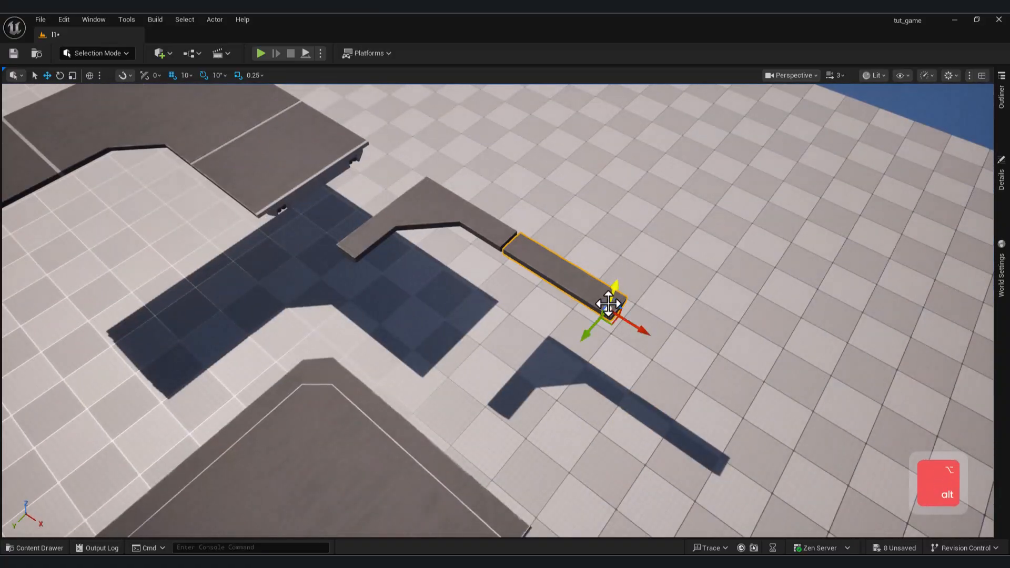
right_click(608, 304)
mouse_move(655, 408)
Set the pivot of the corner ceiling piece at the end that meets the straight strip.
click(547, 262)
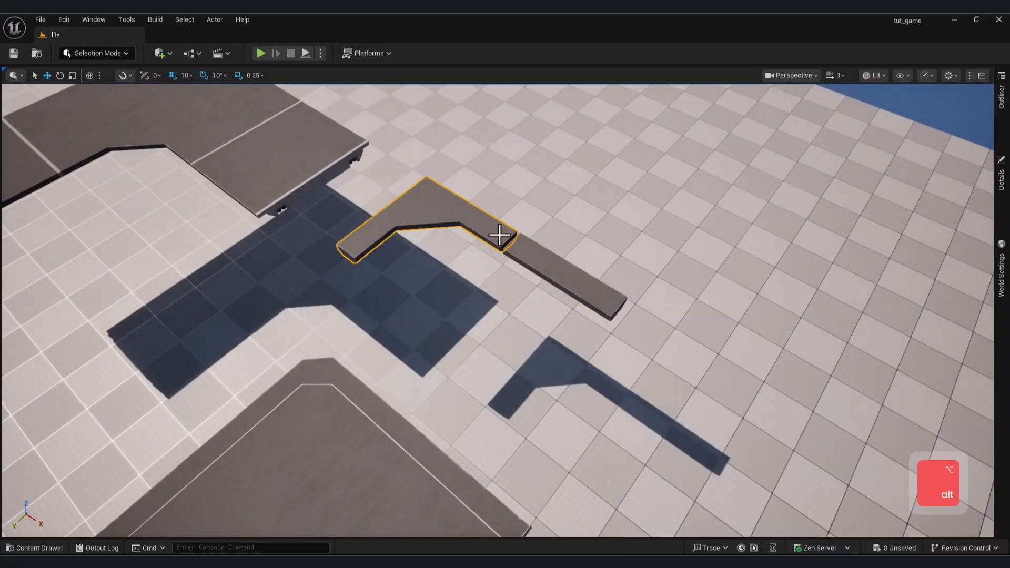
right_click(499, 234)
mouse_move(547, 420)
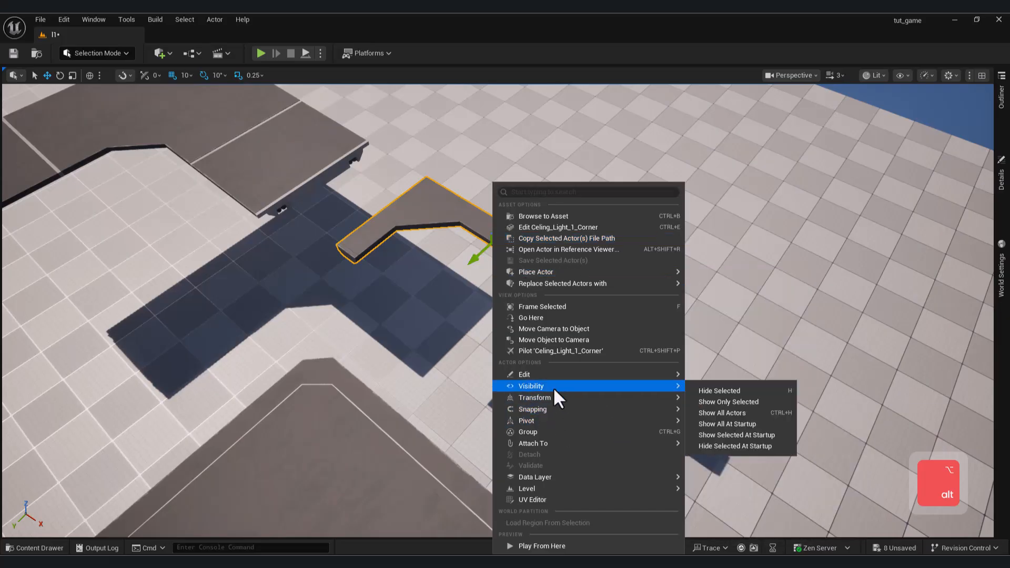
click(715, 428)
Copy the straight ceiling strip and move the copy over to the corridor beside the window wall's roof.
click(584, 284)
key(a)
right_drag(710, 335, 621, 336)
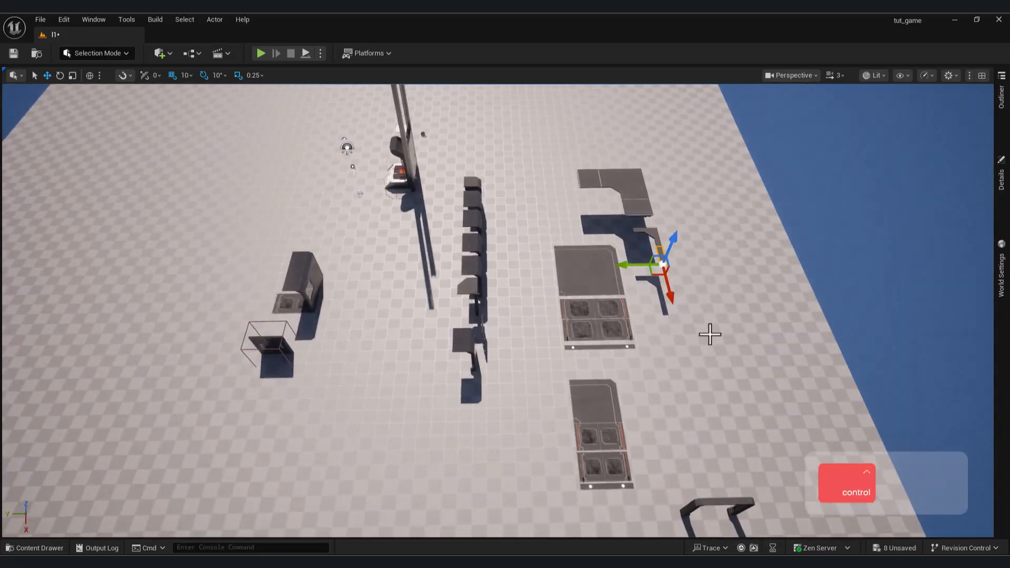
drag(526, 262, 234, 260)
key(a)
right_drag(242, 253, 437, 247)
key(w)
drag(512, 169, 578, 169)
key(d)
right_drag(676, 165, 526, 163)
key(e)
key(q)
key(s)
Set the camera speed to 1 and fit the ceiling strip against the roof edge of the window wall.
click(836, 76)
drag(819, 112, 806, 114)
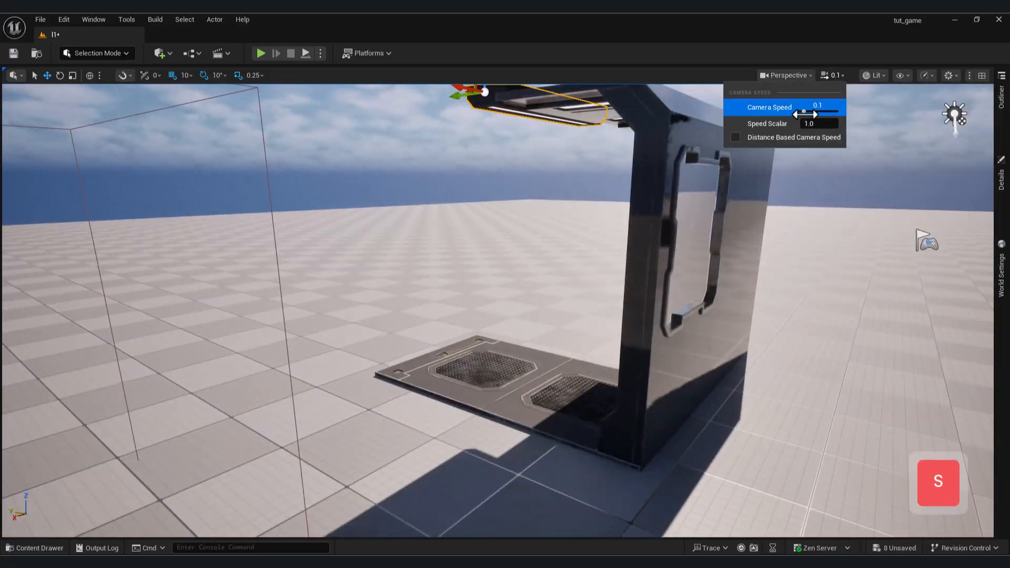
key(e)
right_drag(690, 188, 685, 205)
key(w)
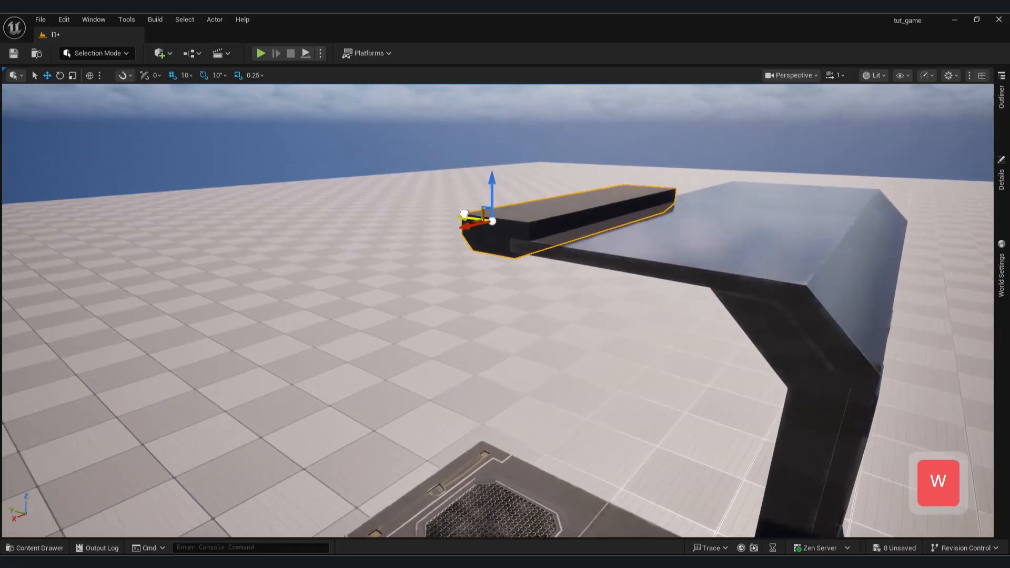
drag(480, 190, 485, 208)
key(a)
key(s)
right_drag(484, 208, 570, 283)
key(e)
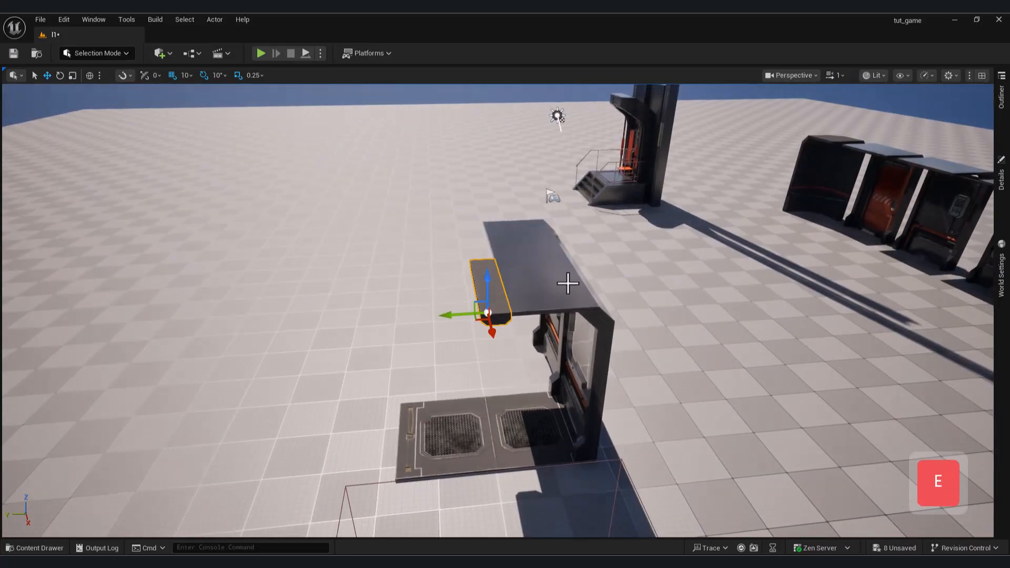
Duplicate the window wall and rotate the copy 180 degrees to face the original.
key(ctrl+c)
key(ctrl+v)
drag(547, 462, 350, 470)
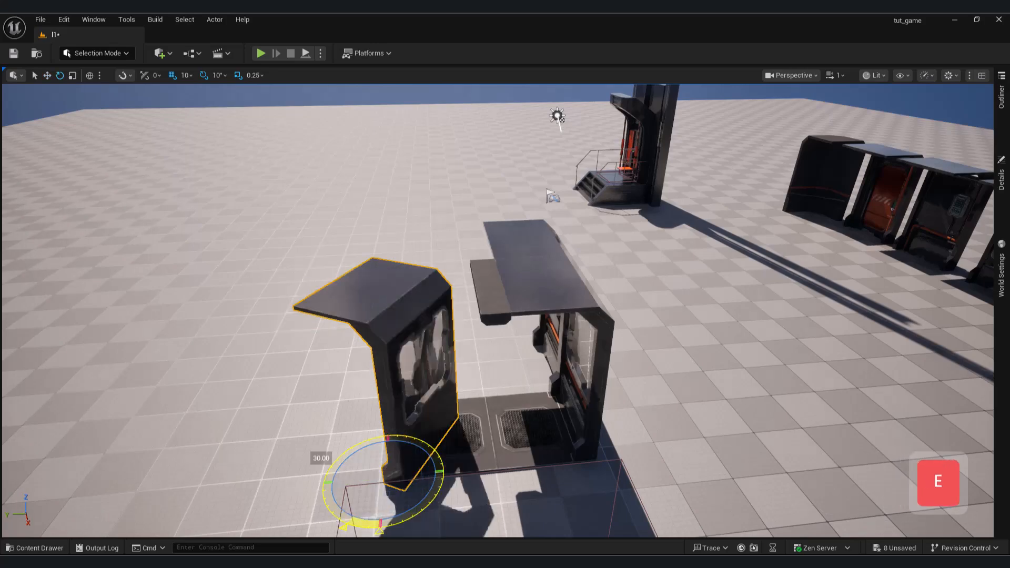
key(a)
right_drag(476, 427, 534, 439)
key(w)
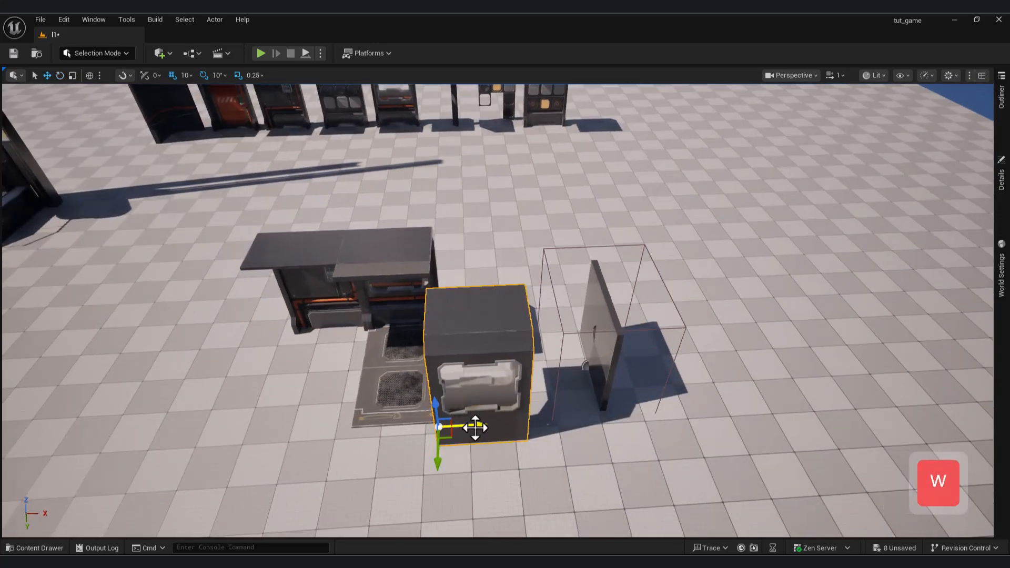
Move the rotated window wall to the opposite side of the floor piece, lined up with its edge.
drag(379, 431, 387, 430)
key(d)
right_drag(387, 430, 242, 449)
key(w)
key(d)
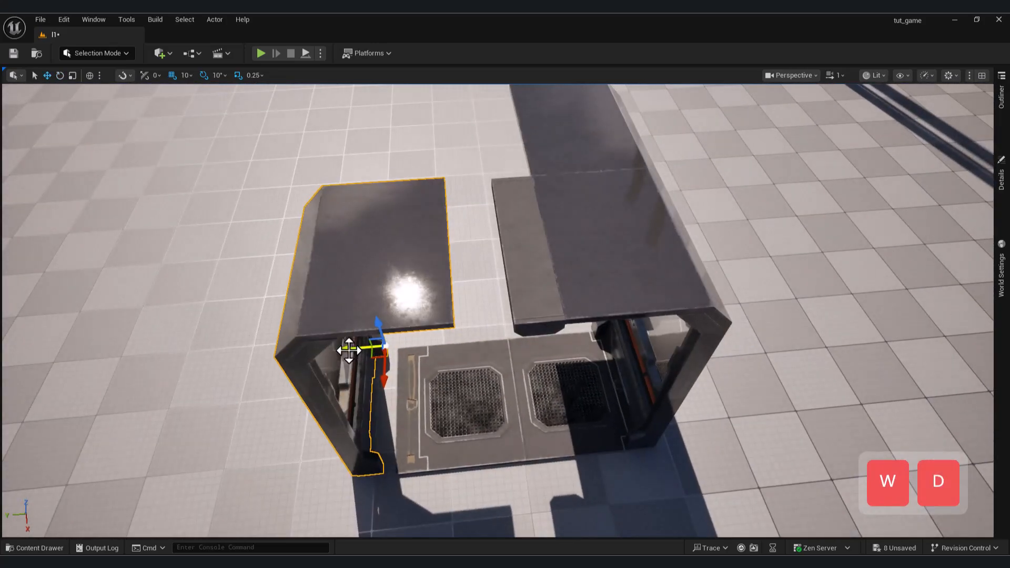
drag(345, 350, 393, 358)
key(q)
right_drag(386, 362, 383, 326)
key(s)
key(q)
key(s)
right_drag(680, 416, 680, 390)
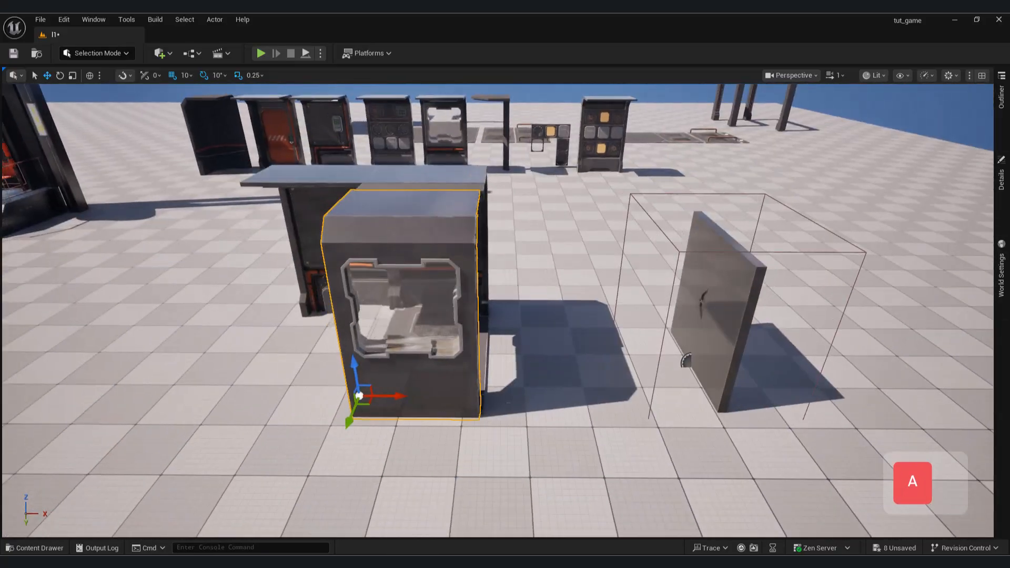
Set the rotated window wall's X location to 1685.
key(d)
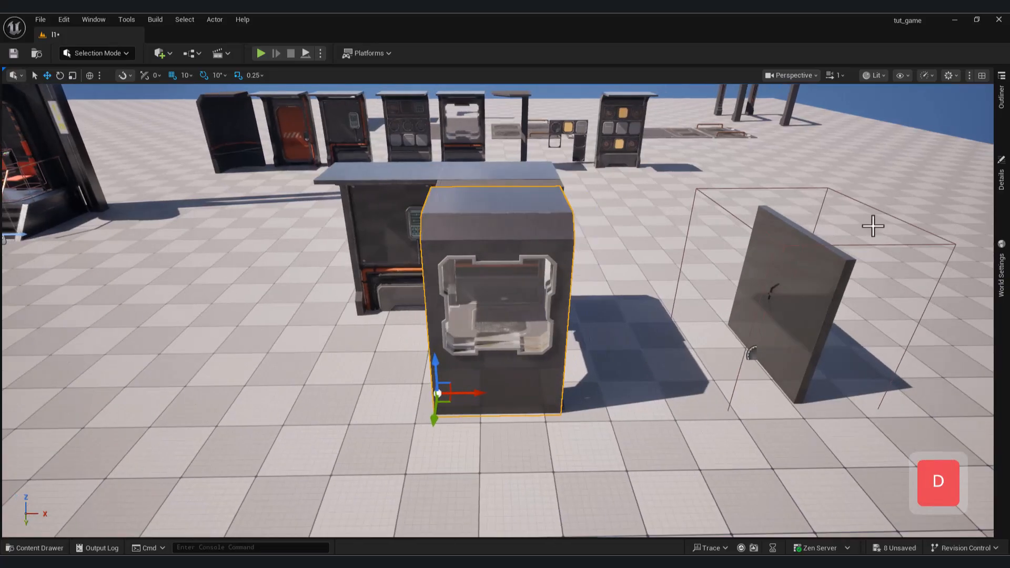
click(1001, 207)
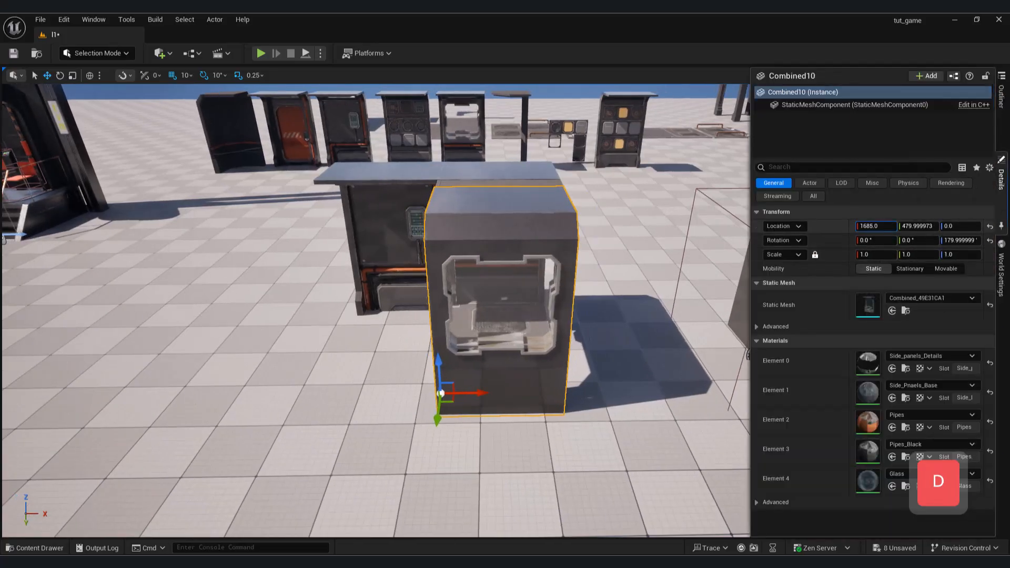
click(417, 291)
Place a rotated copy of the control-panel wall beside the opposite window wall and set its Y location to 481.
right_drag(417, 291, 389, 299)
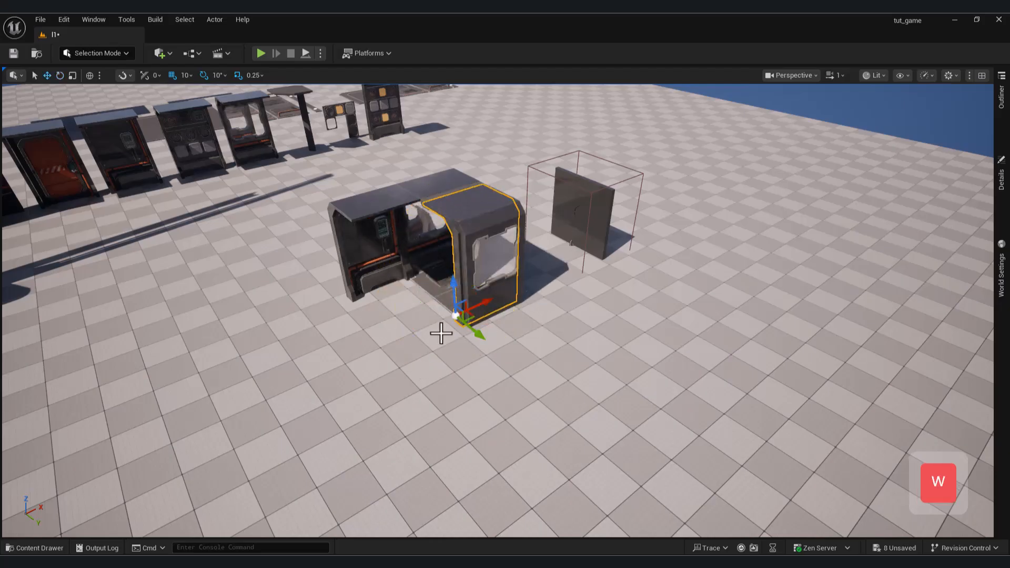
key(a)
right_drag(423, 341, 494, 363)
key(w)
click(1002, 216)
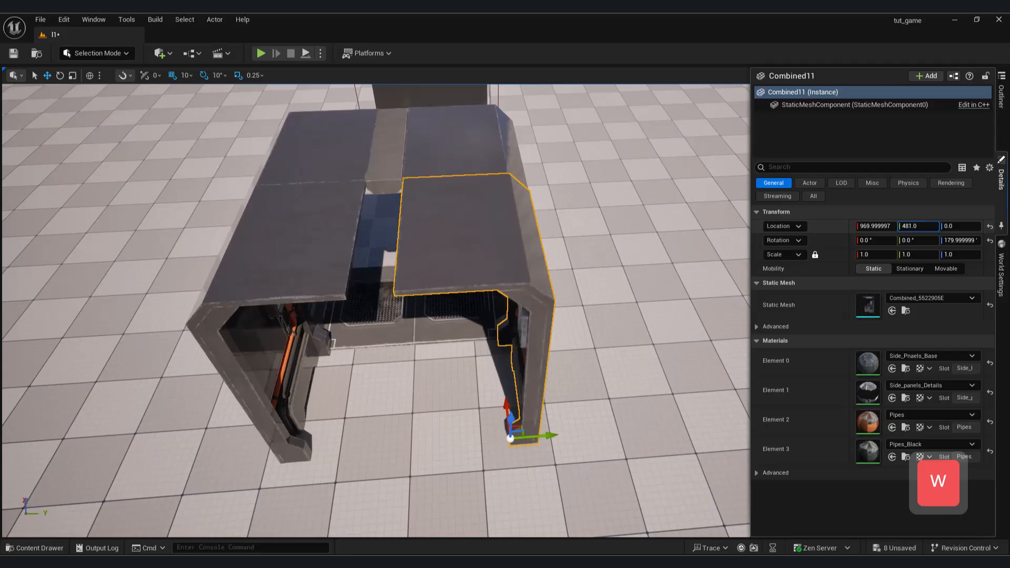
Duplicate the ceiling strip and move the copy along the roof gap between the two control-panel walls.
key(w)
right_drag(654, 282, 578, 280)
click(654, 281)
key(d)
key(e)
click(658, 283)
key(ctrl+c)
key(ctrl+v)
drag(739, 284, 624, 311)
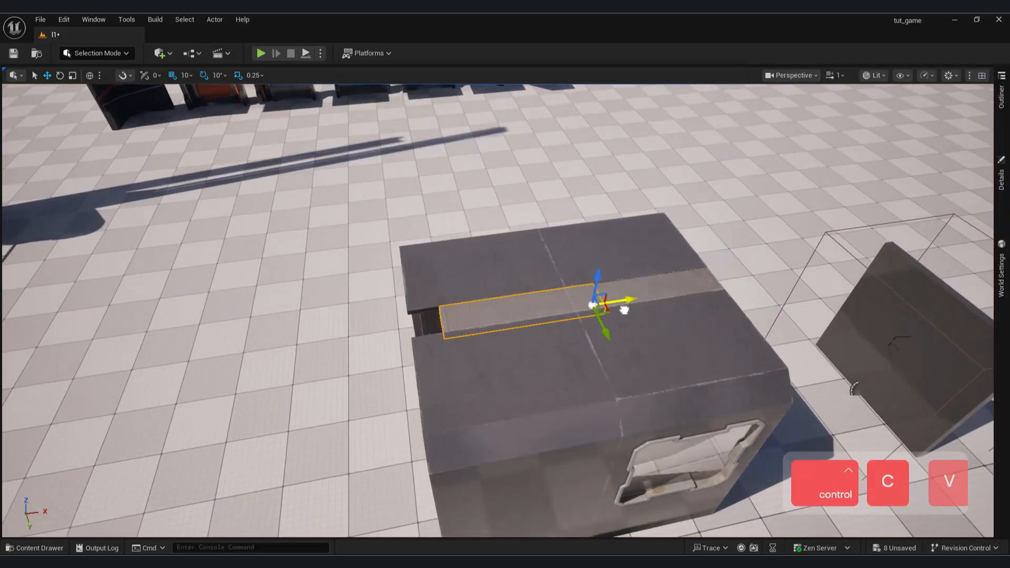
key(q)
right_drag(599, 317, 529, 289)
Switch to Modeling Mode and place a 100 x 100 x 100 box on the floor beside the E-1 block.
key(w)
key(s)
right_drag(362, 170, 487, 218)
key(e)
key(a)
key(s)
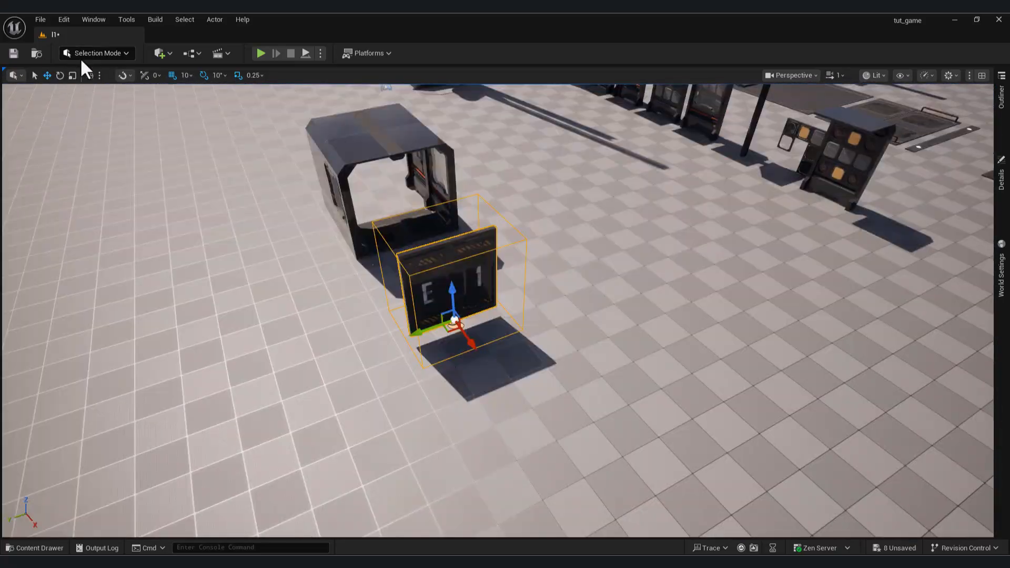
click(159, 53)
click(93, 65)
click(97, 53)
click(109, 123)
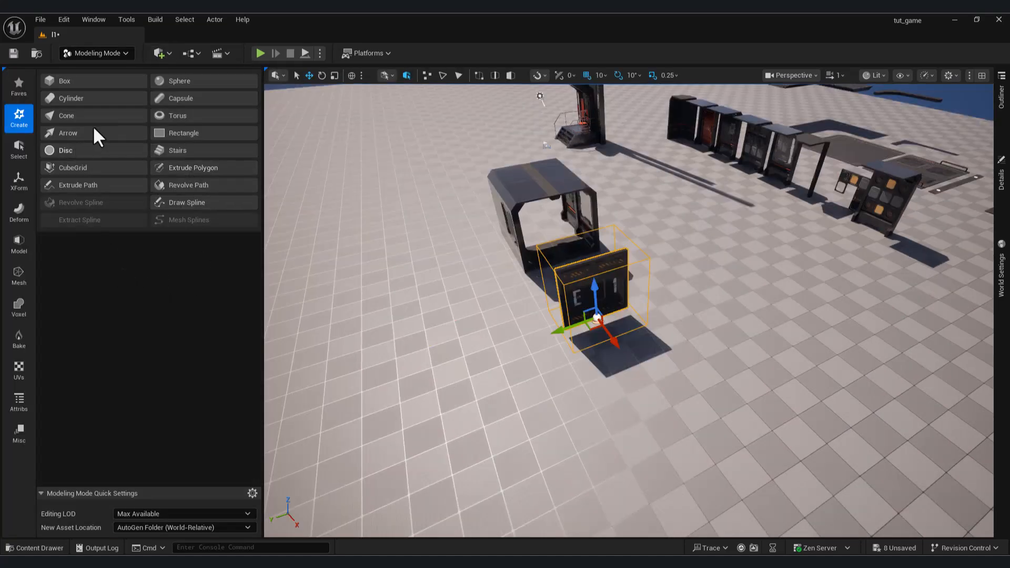
click(64, 80)
click(521, 331)
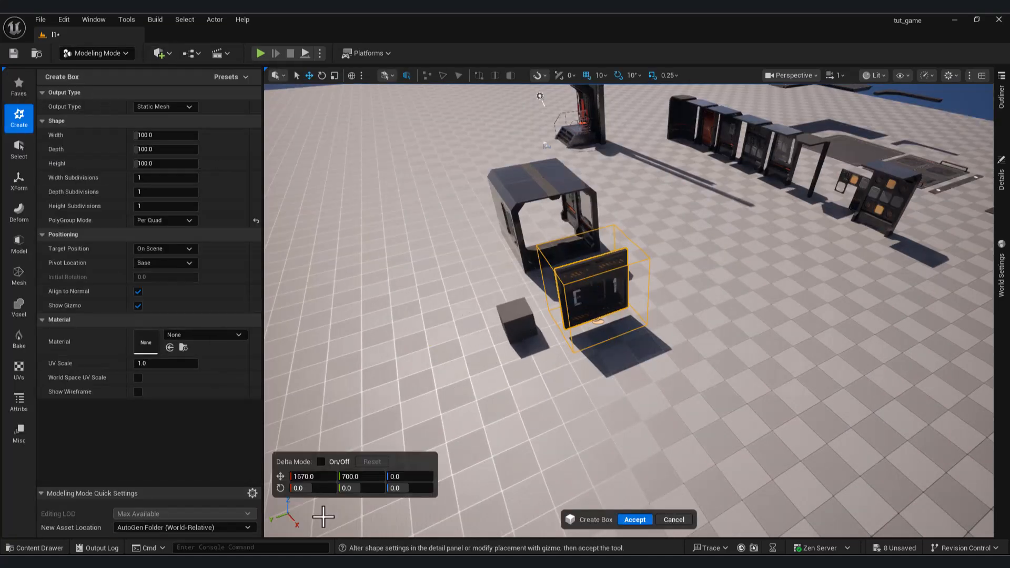
Set the box's width to about 33 and its height to 1000.
right_drag(491, 364, 637, 309)
key(q)
key(d)
key(w)
mouse_move(167, 167)
mouse_down()
mouse_move(190, 167)
mouse_move(175, 166)
mouse_up()
drag(255, 201, 252, 202)
right_drag(605, 368, 540, 526)
key(s)
key(a)
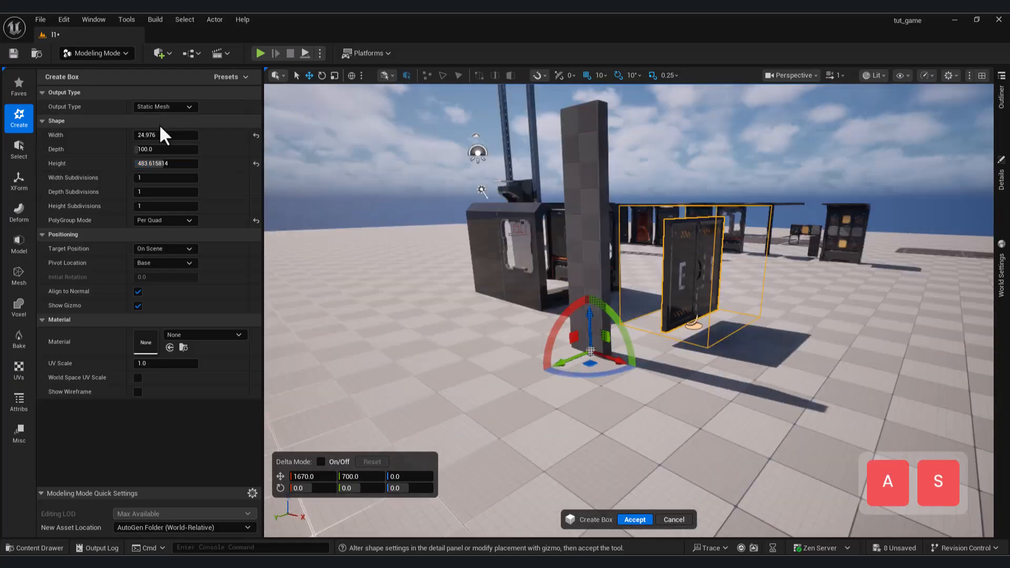
drag(154, 135, 198, 164)
key(s)
key(d)
right_drag(358, 295, 284, 269)
key(w)
key(s)
Set the box's depth to about 81 and accept the new tall pillar.
drag(144, 149, 198, 150)
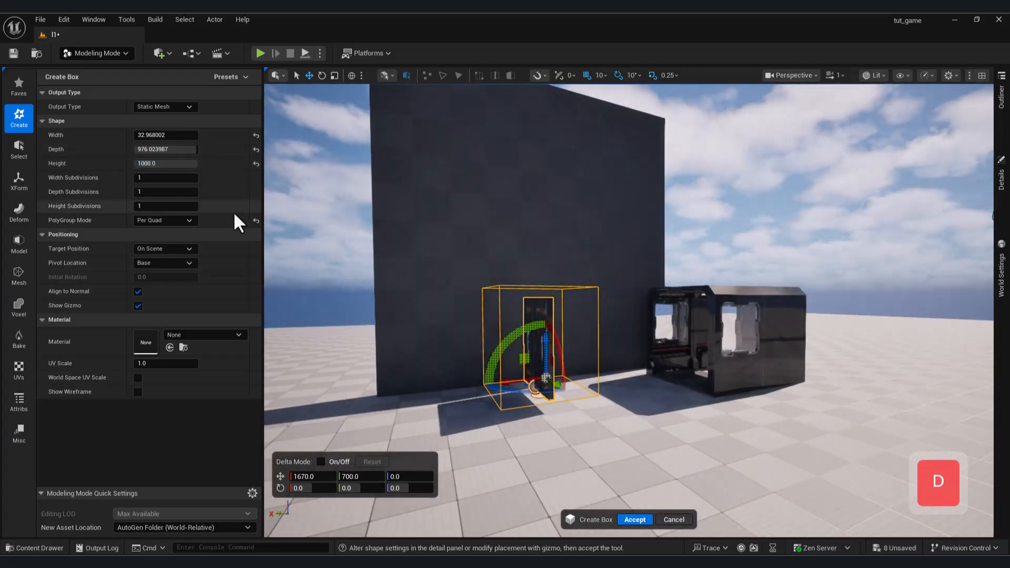
key(a)
right_drag(336, 226, 379, 234)
key(d)
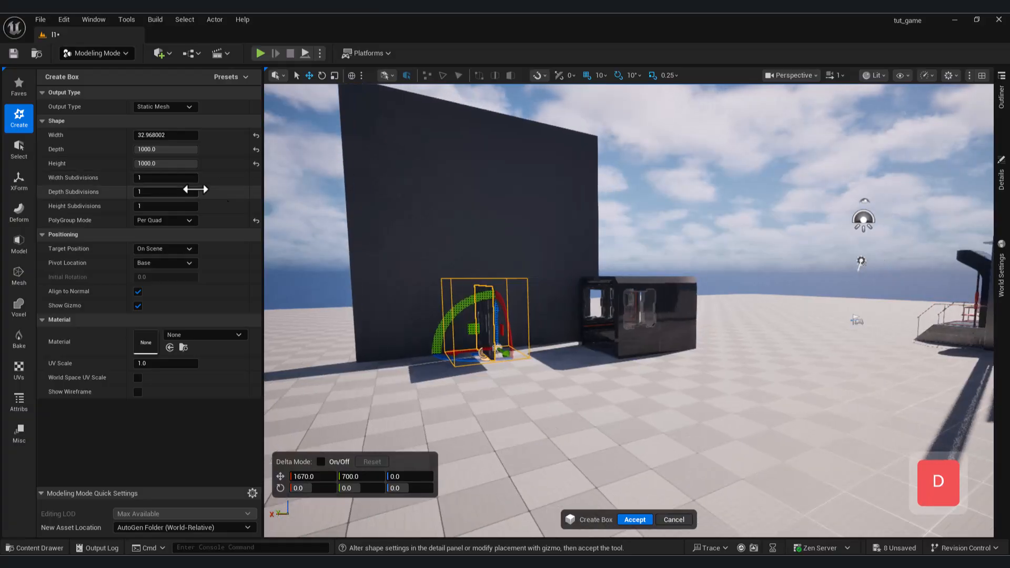
drag(170, 151, 136, 150)
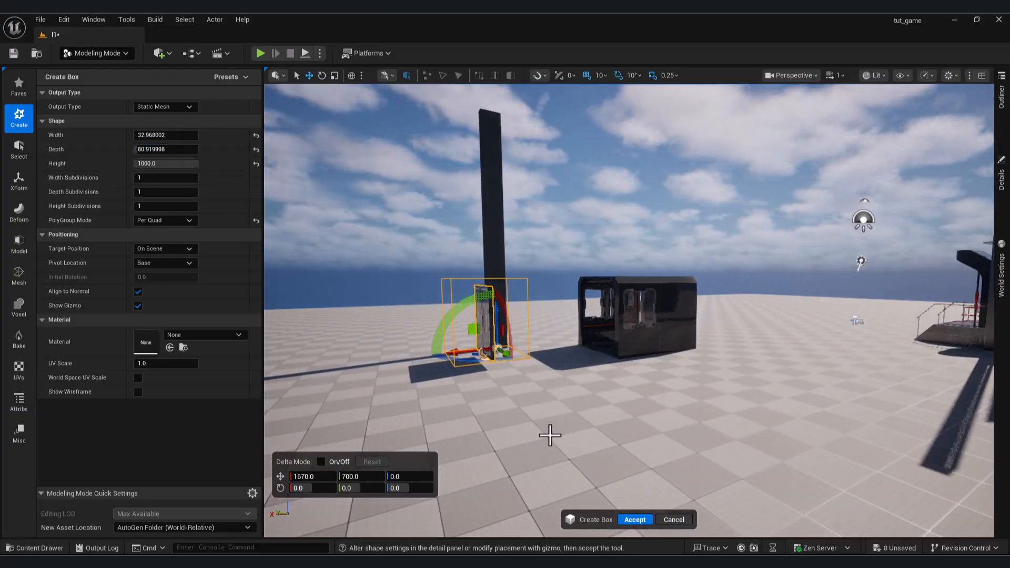
right_drag(526, 347, 655, 403)
key(w)
key(a)
key(s)
click(635, 520)
Move the pillar against one side edge of the E-1 block.
mouse_move(586, 392)
right_down()
mouse_move(605, 392)
mouse_move(594, 394)
right_up()
key(d)
key(w)
drag(553, 398, 634, 399)
right_drag(634, 398, 583, 411)
key(d)
key(w)
drag(456, 388, 467, 389)
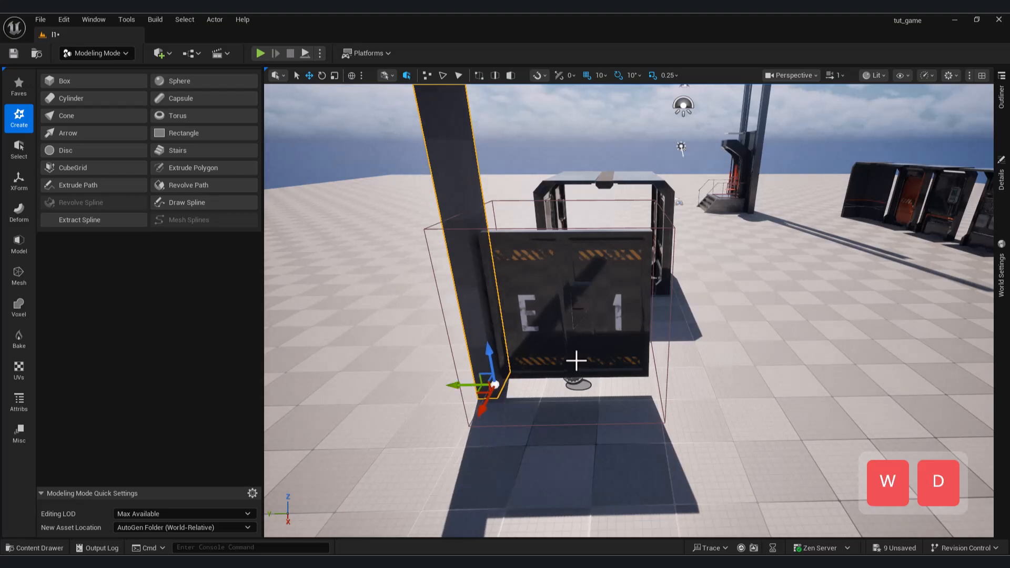
Duplicate the pillar and place the copy at the opposite side of the E-1 block.
click(484, 349)
key(ctrl+c)
key(ctrl+v)
drag(460, 381, 629, 389)
right_drag(629, 389, 522, 297)
key(w)
click(669, 410)
key(d)
click(547, 421)
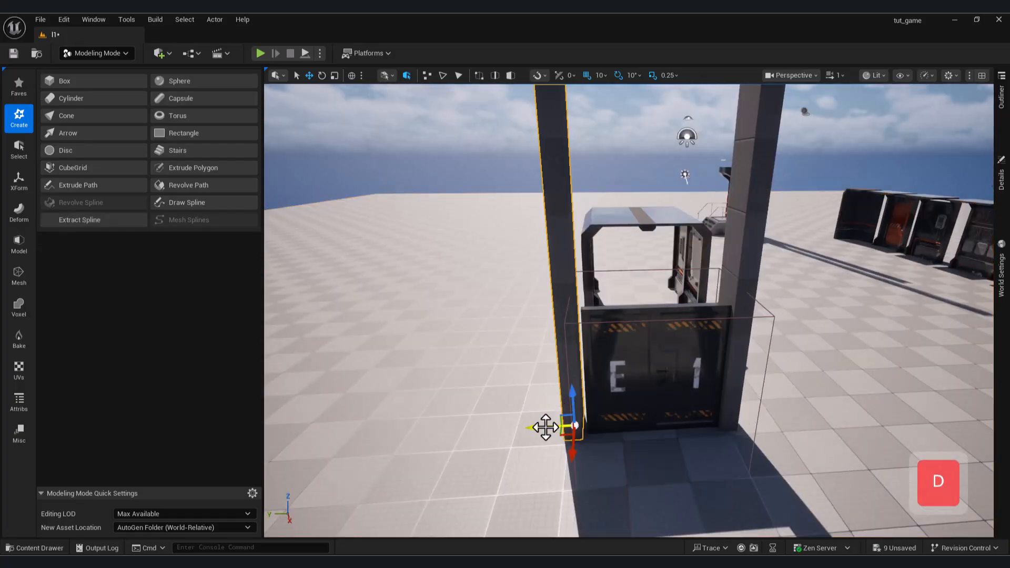
Reposition the two tall pillars so they stand at opposite side edges of the E-1 block.
right_drag(547, 421, 645, 384)
key(d)
ctrl+click(651, 210)
drag(671, 336, 573, 328)
right_drag(572, 327, 489, 323)
key(d)
key(s)
mouse_move(594, 299)
mouse_down()
mouse_move(581, 300)
mouse_move(594, 299)
mouse_up()
click(555, 334)
right_drag(555, 334, 652, 326)
Fine-tune the pillars' alignment so they sit tightly against the front of the E-1 block.
key(a)
key(s)
drag(585, 441, 480, 388)
right_drag(479, 389, 376, 365)
key(w)
key(d)
key(w)
right_drag(489, 362, 531, 363)
click(572, 294)
right_drag(572, 295, 550, 276)
key(s)
Create a box about 241 wide, 73 deep and 185 high on the floor near the pillars.
click(56, 93)
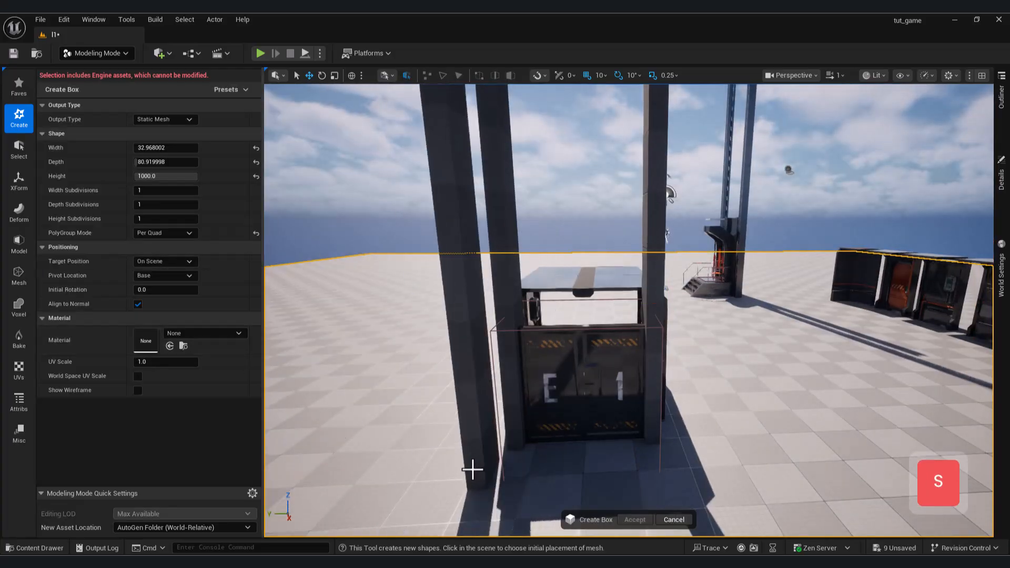
click(473, 467)
drag(166, 175, 221, 165)
drag(165, 149, 179, 148)
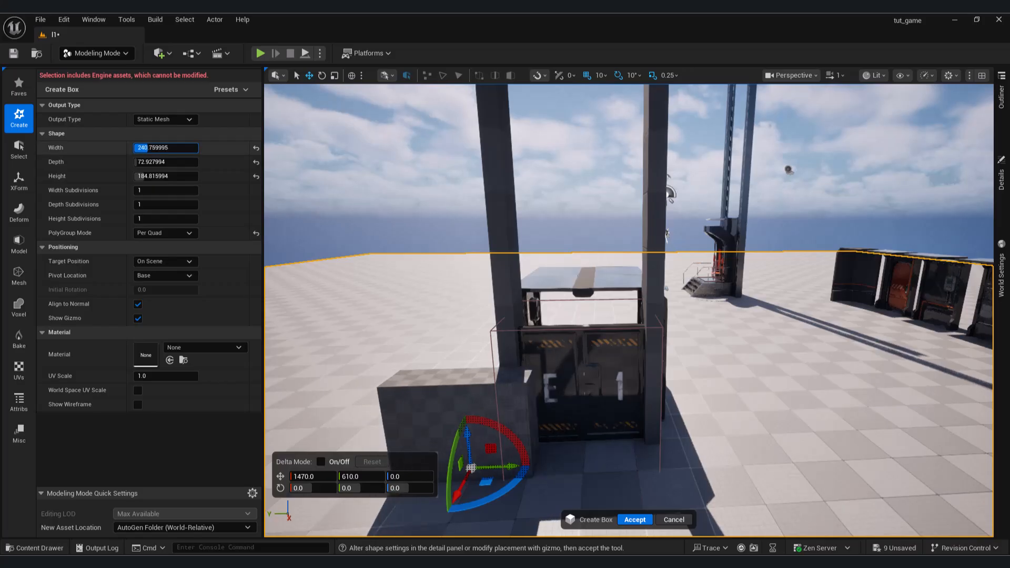
click(629, 520)
Move the new box above the E-1 block and centre it between the two pillars.
drag(450, 469, 588, 308)
mouse_move(588, 307)
right_down()
mouse_move(683, 299)
mouse_move(576, 307)
right_up()
key(s)
key(d)
key(w)
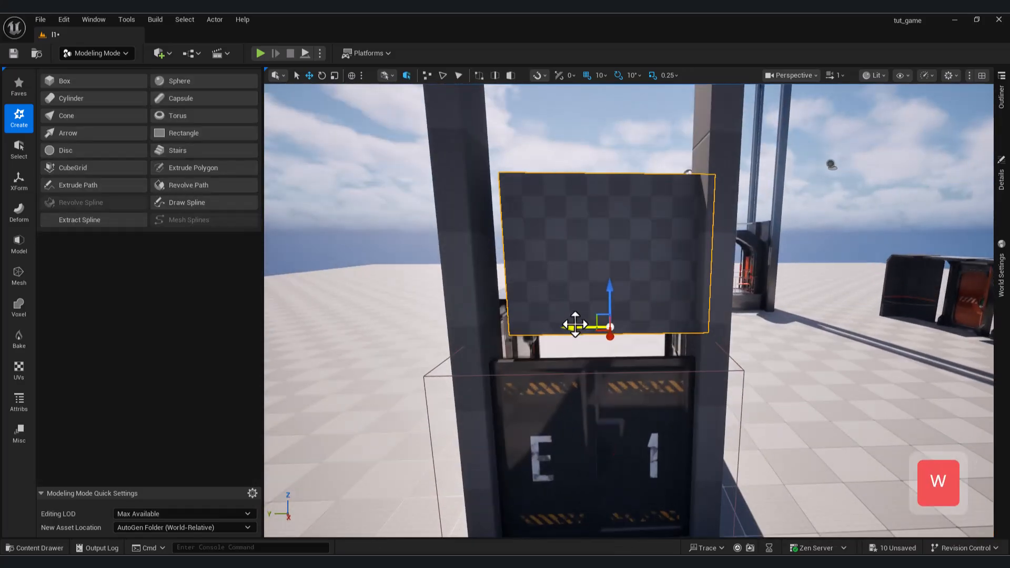
drag(575, 326, 558, 324)
drag(592, 295, 591, 323)
Shift the box in depth so it lines up with the pillars over the E-1 block.
key(d)
right_drag(635, 387, 547, 388)
key(w)
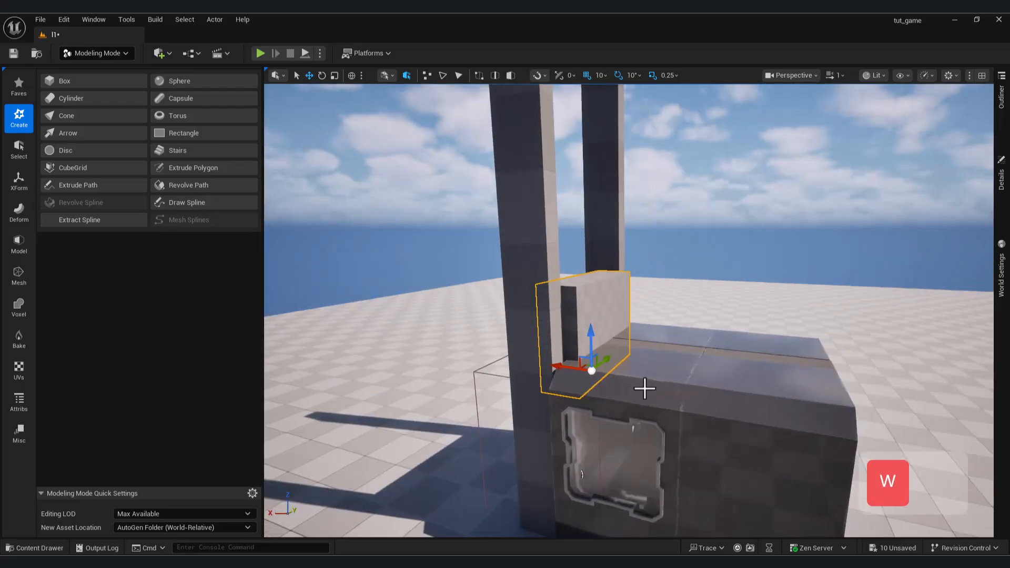
drag(560, 366, 553, 365)
right_drag(553, 366, 649, 366)
Duplicate the windowed corridor wall panel beside the pillar and stack the copy directly above it.
key(a)
key(w)
drag(678, 391, 661, 401)
key(w)
right_drag(661, 401, 710, 397)
key(d)
key(a)
key(s)
right_drag(757, 494, 753, 463)
key(s)
click(752, 463)
click(542, 419)
right_drag(542, 419, 574, 449)
key(a)
key(ctrl+c)
key(ctrl+v)
drag(561, 438, 561, 344)
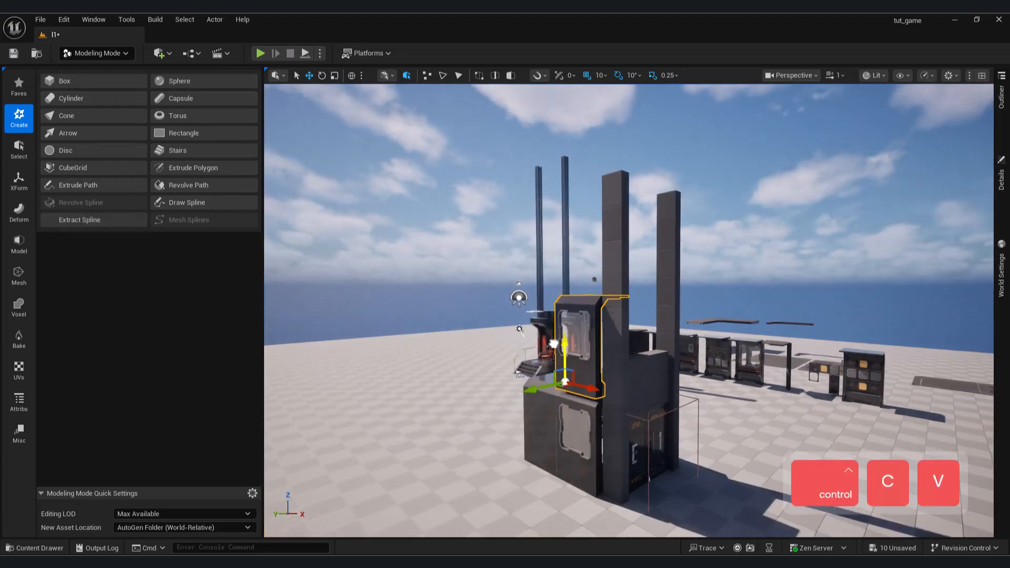
key(ctrl+z)
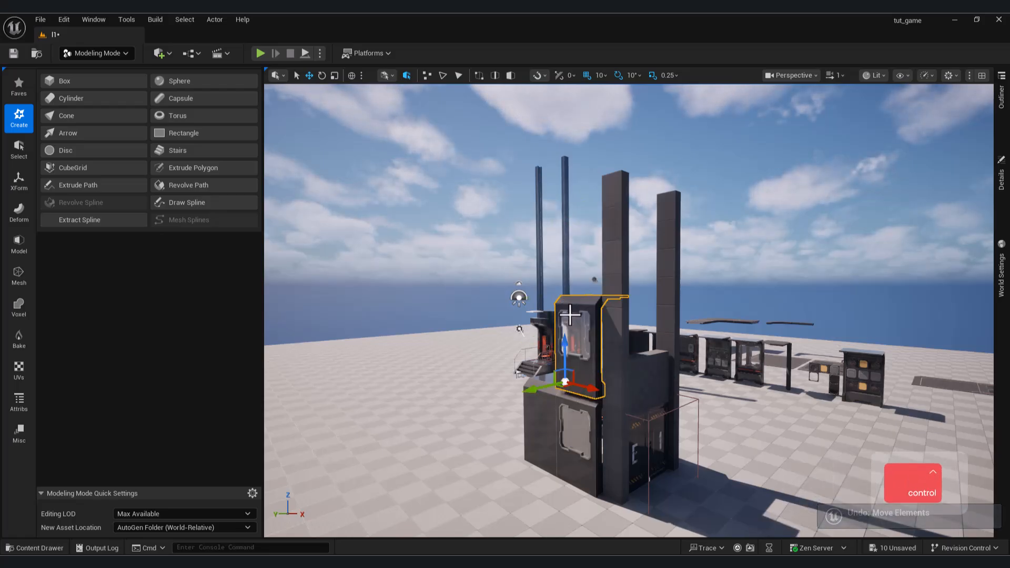
Stack two more copies of the windowed wall panel on top, reaching above the pillars.
key(ctrl+v)
drag(562, 343, 548, 255)
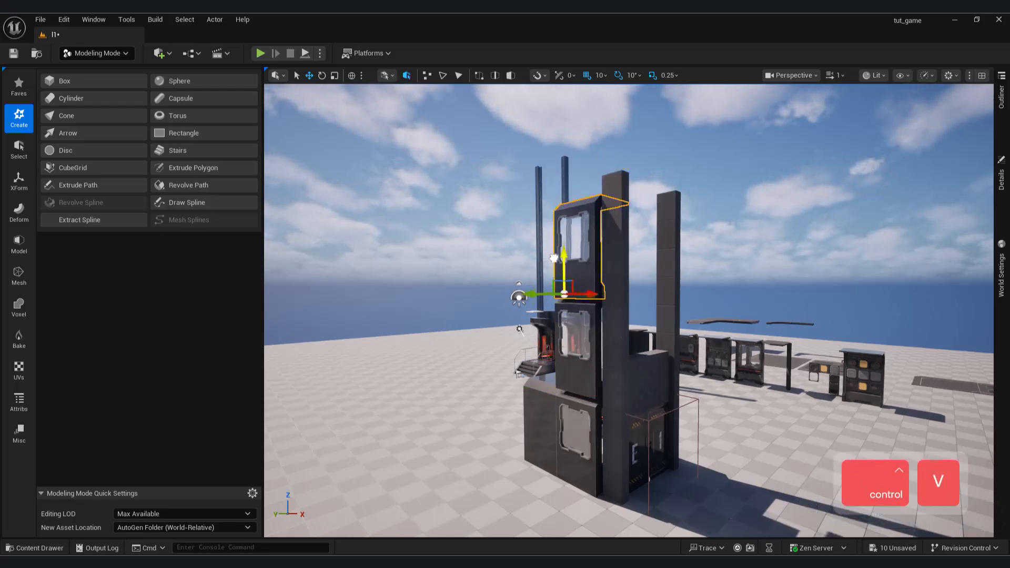
key(ctrl+c)
key(ctrl+v)
drag(567, 251, 570, 166)
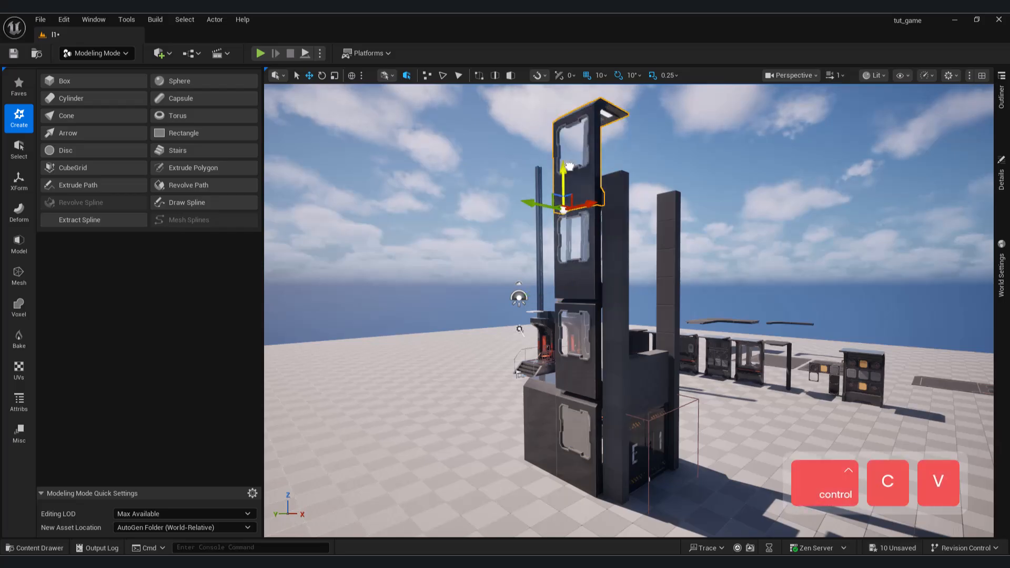
Scale the box above the E-1 block vertically to fill the gap between the pillars up to the top panel.
click(622, 303)
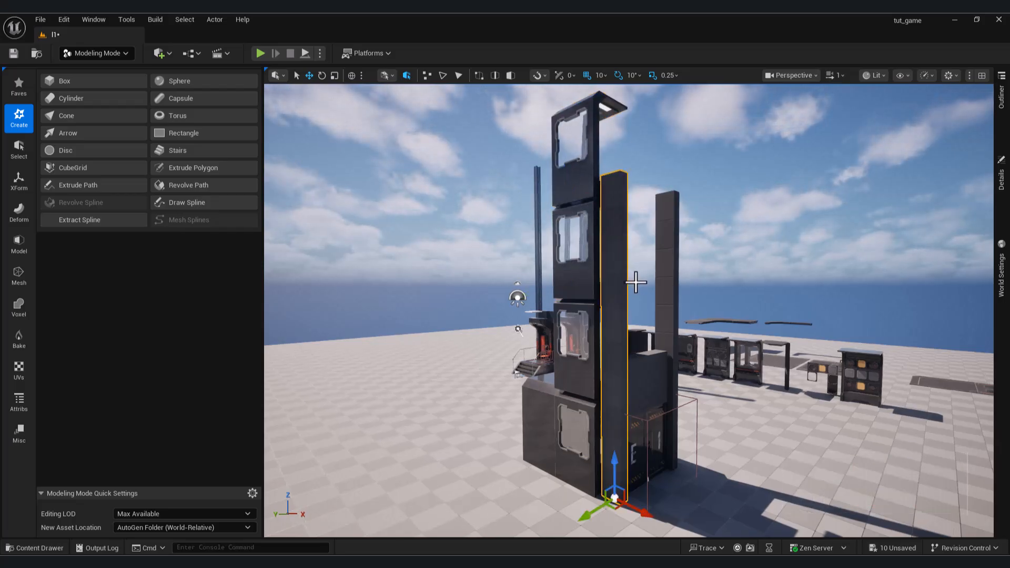
click(646, 373)
key(d)
right_drag(647, 374, 542, 387)
key(s)
click(19, 148)
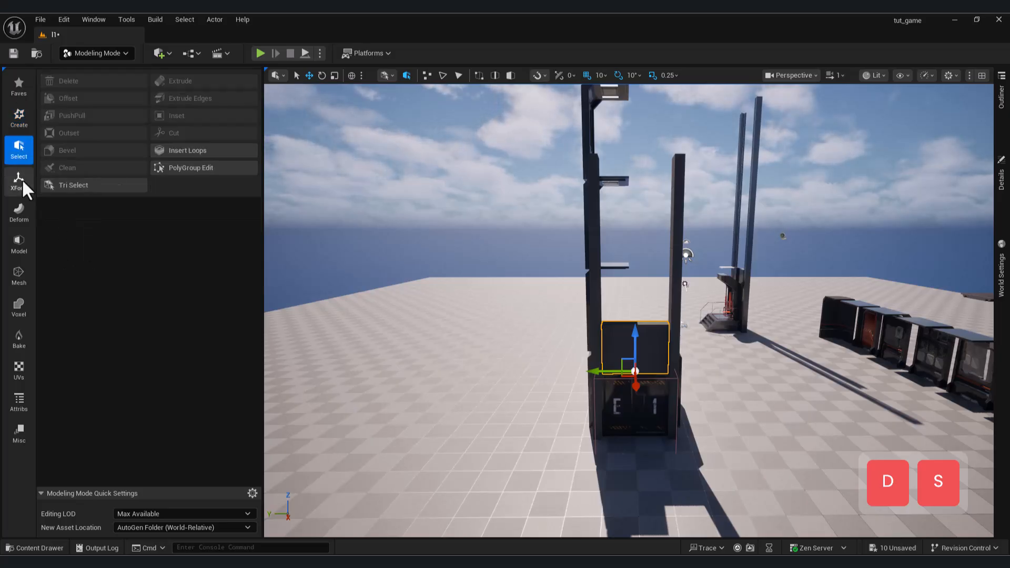
click(22, 178)
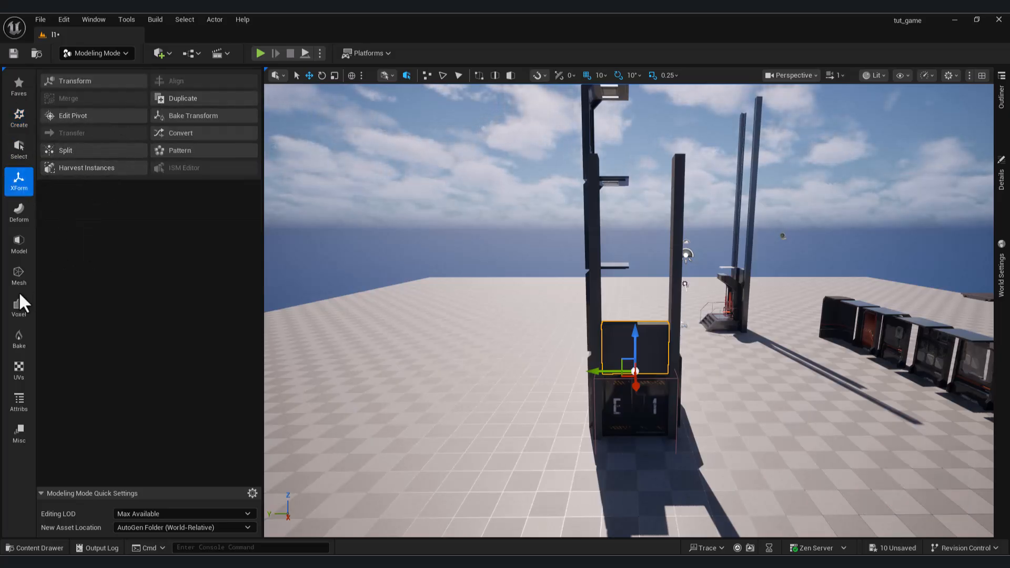
click(18, 276)
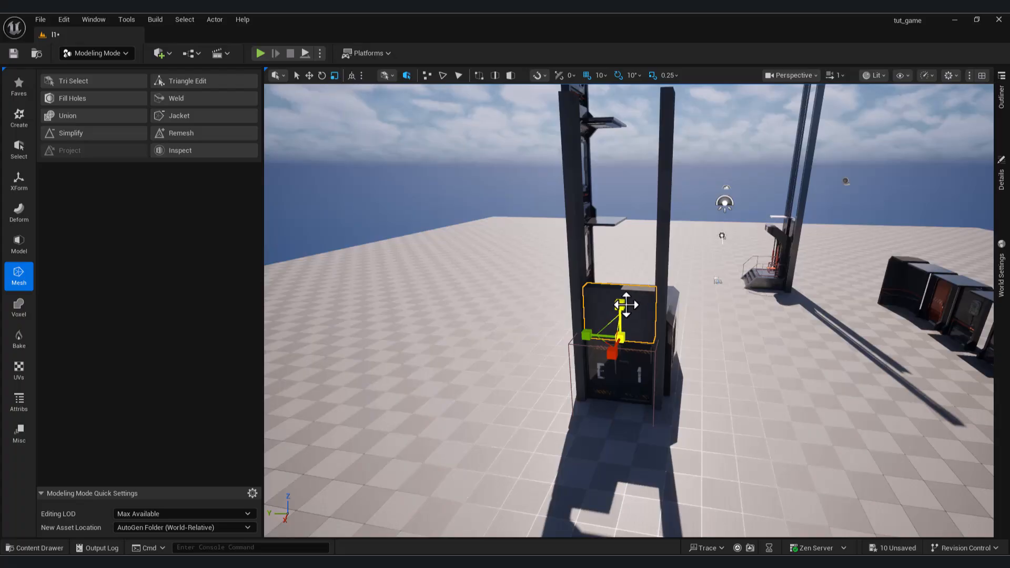
drag(626, 304, 626, 158)
drag(620, 304, 621, 291)
Scale the pillars beside the box vertically to match the height of the stacked wall panels.
right_drag(621, 304, 679, 283)
key(s)
right_drag(509, 319, 533, 294)
key(a)
key(w)
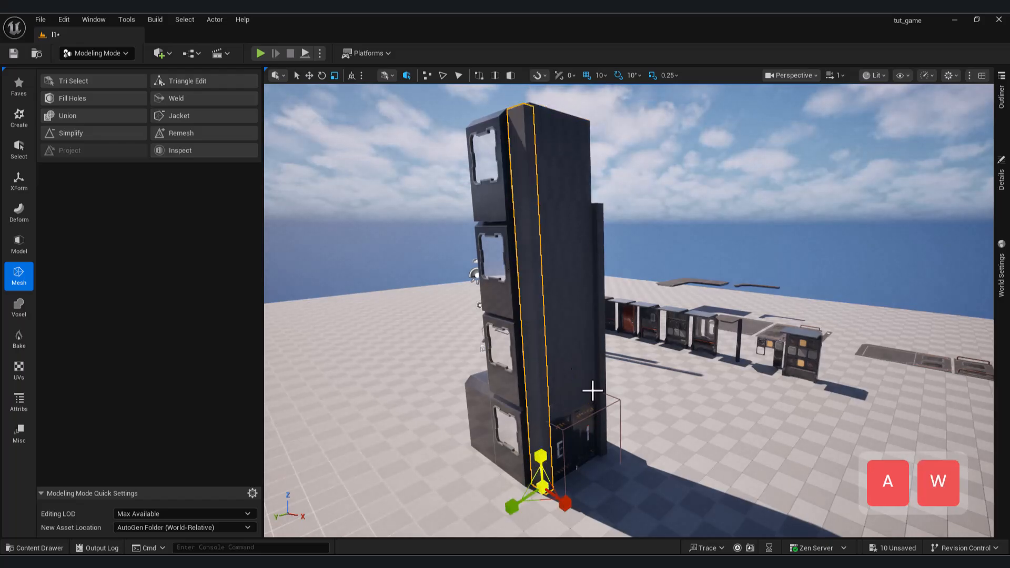
right_drag(533, 294, 510, 304)
click(621, 310)
right_drag(620, 310, 602, 296)
Play-test the level by walking through the corridor up to the E-1 door, and end the session.
key(w)
key(q)
key(s)
mouse_move(400, 199)
right_down()
mouse_move(336, 195)
mouse_move(392, 211)
right_up()
key(w)
key(s)
click(260, 53)
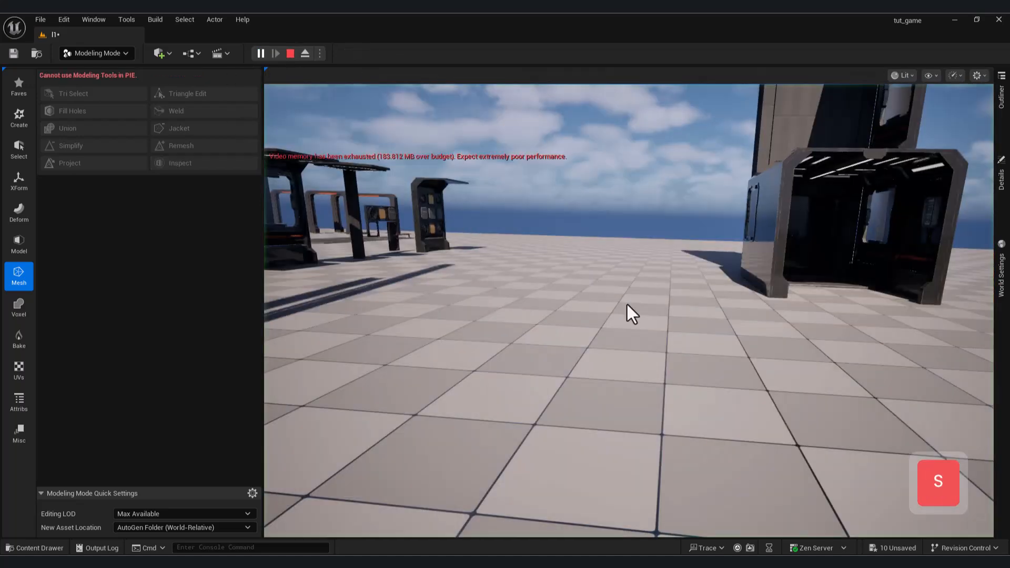
key(w)
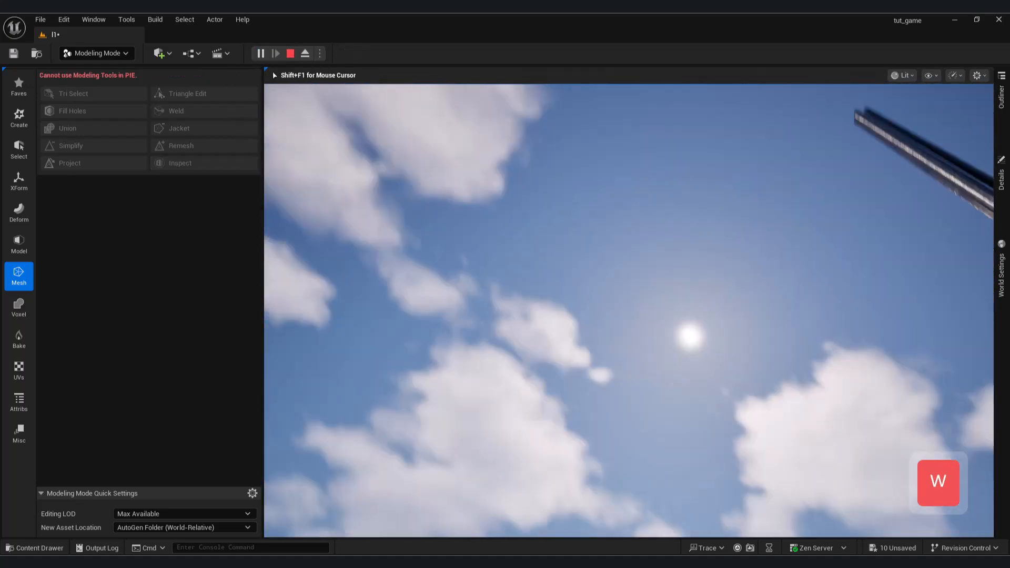
key(a)
key(s)
key(s)
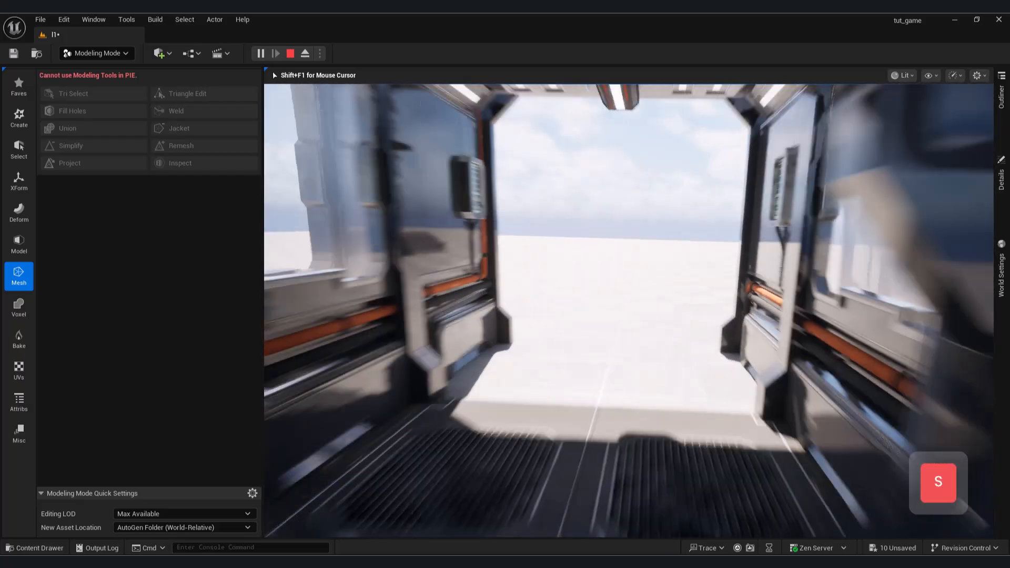
key(w)
key(s)
key(Escape)
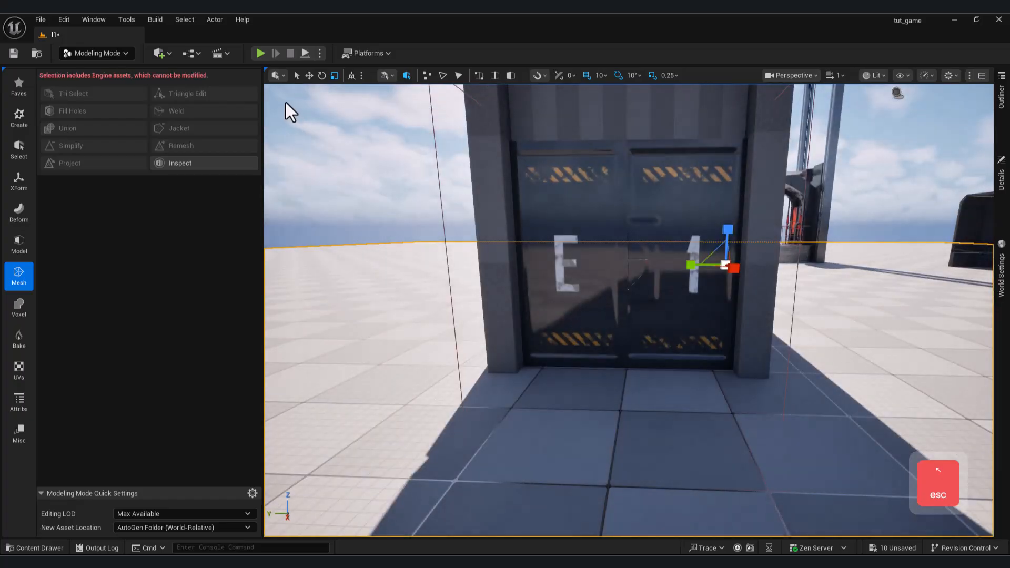
Move the elevator with its stairs and rails next to the open end of the corridor.
key(d)
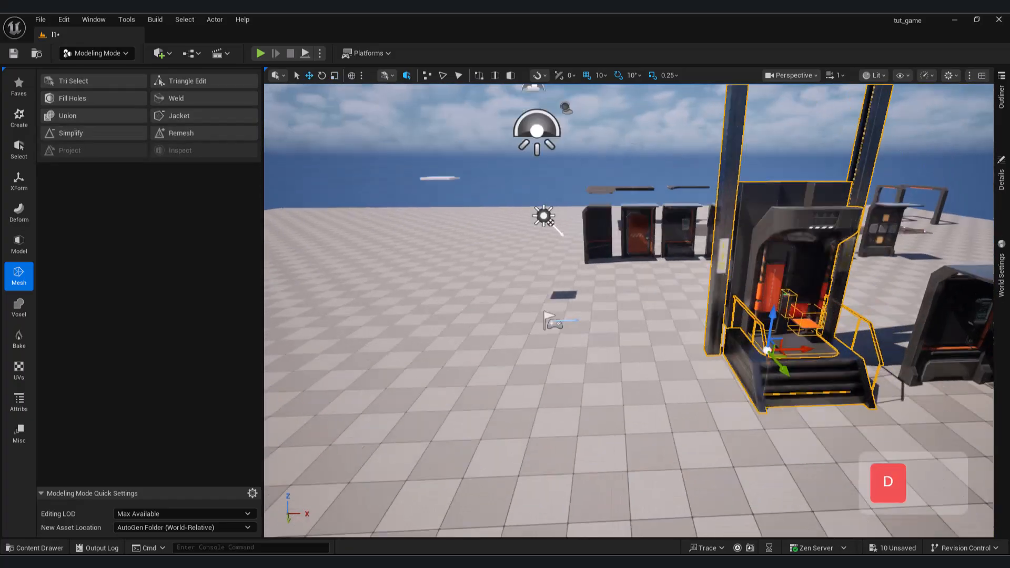
right_drag(700, 379, 821, 379)
key(a)
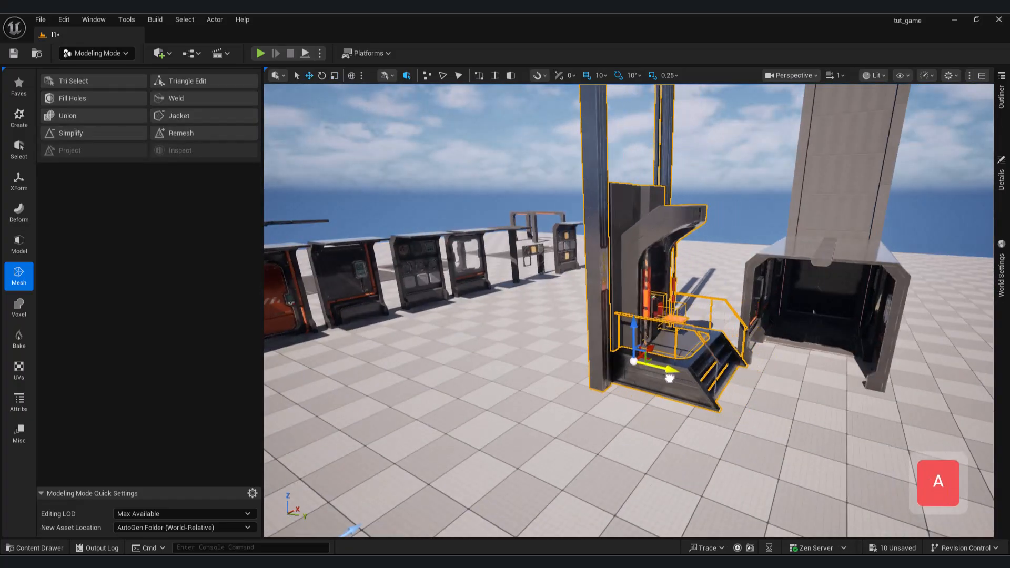
right_drag(678, 368, 516, 400)
key(d)
Copy the tall pillars from the E-1 tower and move the copies over to the elevator.
click(915, 163)
right_drag(915, 163, 920, 176)
key(s)
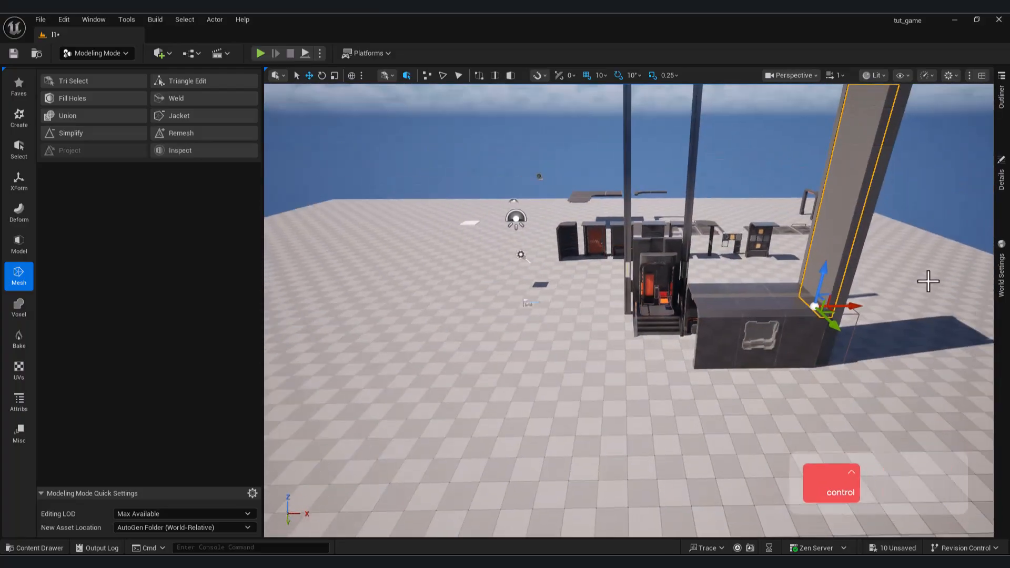
right_drag(698, 275, 763, 308)
key(d)
key(q)
key(a)
key(s)
key(d)
key(ctrl+c)
key(ctrl+v)
drag(629, 365, 480, 386)
Align the pillar copies against both sides of the elevator.
click(505, 442)
right_drag(505, 442, 516, 422)
key(w)
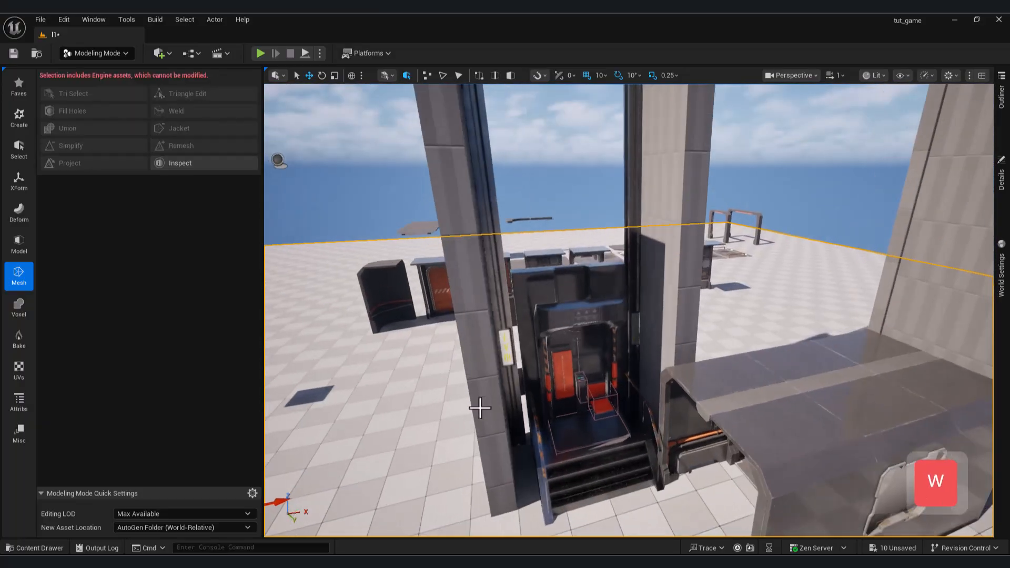
click(511, 425)
drag(546, 464, 533, 467)
right_drag(556, 446, 589, 382)
Place a tall box behind the elevator, between its two pillars.
key(a)
key(w)
key(s)
key(w)
key(d)
key(s)
click(588, 382)
right_drag(523, 358, 662, 358)
Rotate the tall box behind the elevator so its wide face spans the space between the pillars.
key(w)
key(s)
key(w)
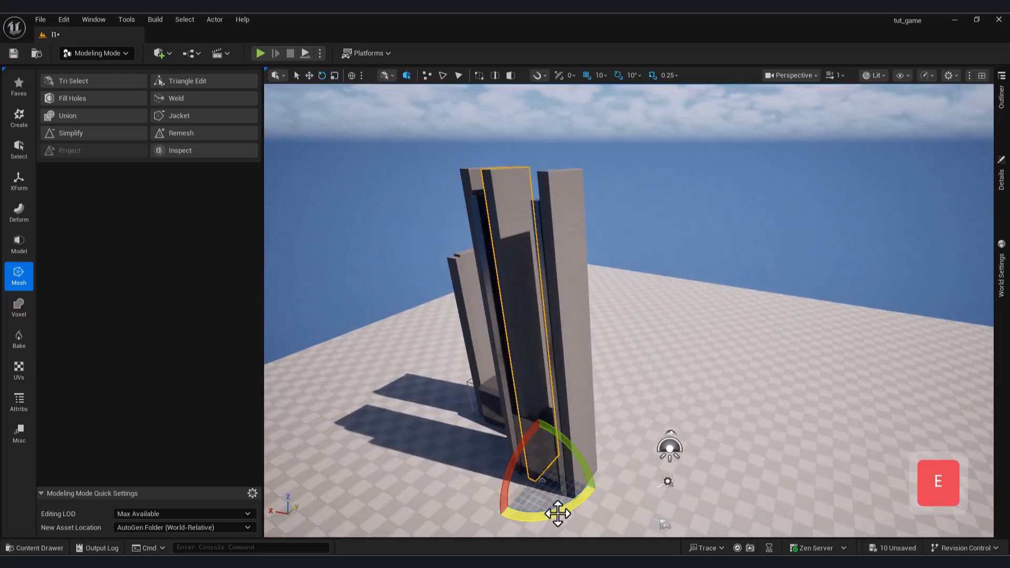
right_drag(560, 474, 610, 472)
key(a)
key(w)
key(s)
Scale and shift the tall box to close the gap between the elevator's pillars.
click(335, 77)
right_drag(653, 381, 627, 392)
key(d)
drag(579, 370, 593, 367)
key(w)
drag(515, 393, 545, 385)
right_drag(545, 385, 539, 381)
Try to extend the corridor toward the elevator with a copy of the solid wall panel.
key(s)
key(a)
key(w)
right_drag(544, 411, 495, 395)
key(q)
key(s)
click(543, 410)
key(s)
key(d)
key(w)
click(668, 374)
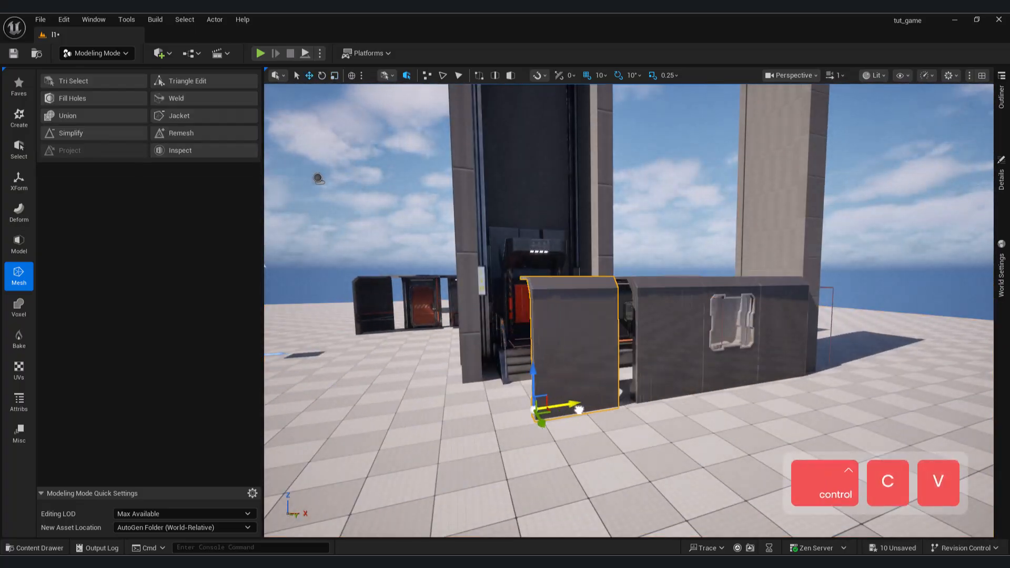
Select the elevator together with its flanking pillars and shift the group sideways relative to the corridor opening.
key(w)
right_drag(548, 369, 529, 343)
click(529, 344)
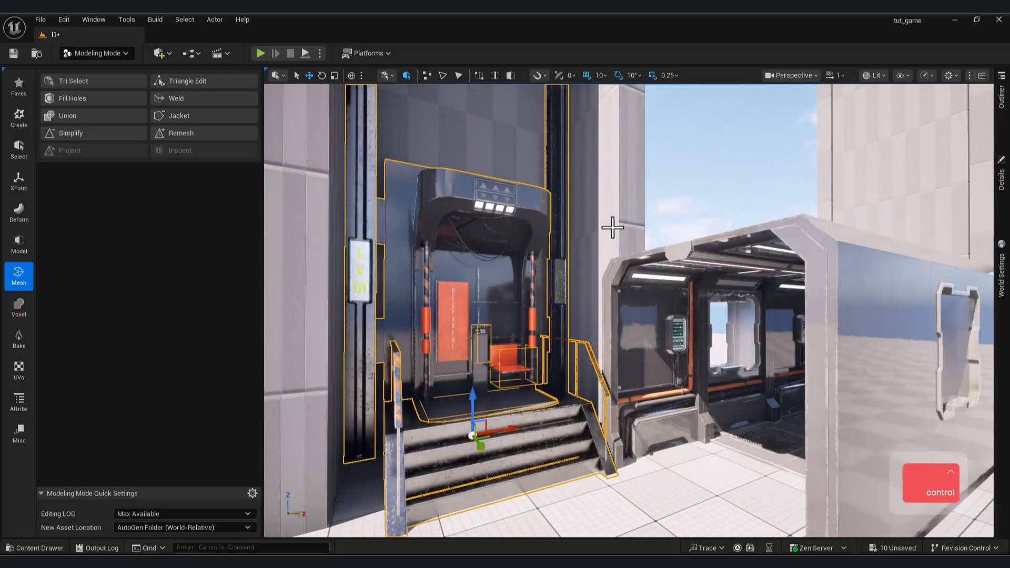
ctrl+click(611, 227)
right_drag(554, 379, 555, 379)
key(s)
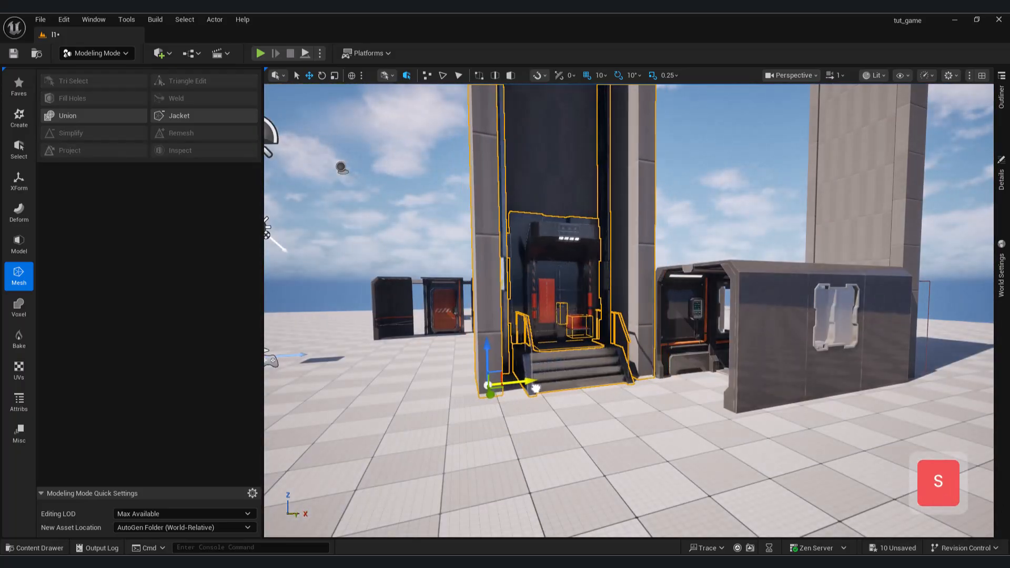
Set the pivot offset of the smaller orange-lit arch frame at the foot of one of its legs.
click(770, 386)
key(w)
right_drag(770, 386, 726, 313)
key(d)
key(e)
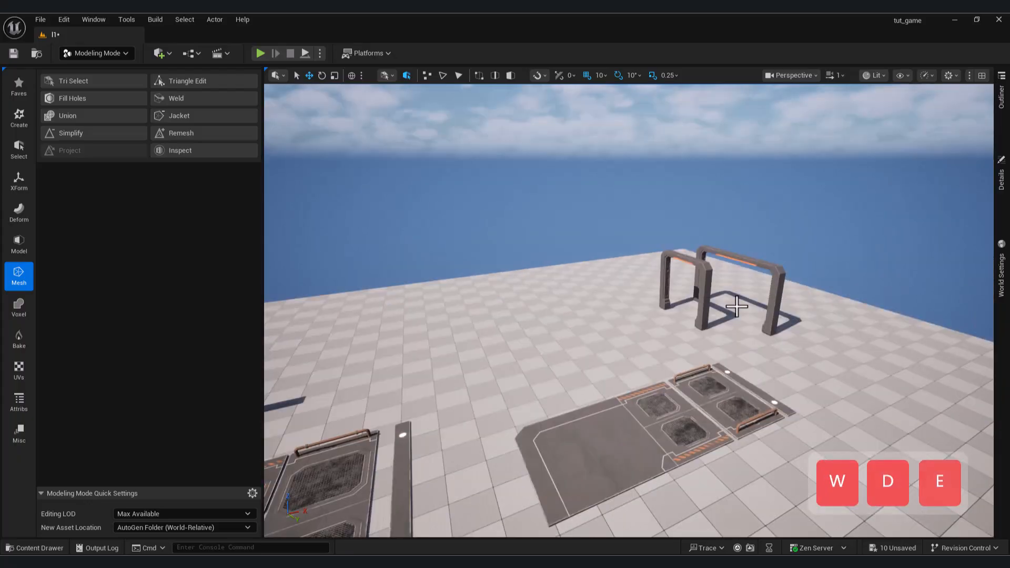
right_click(701, 324)
mouse_move(753, 420)
click(926, 450)
Duplicate the smaller arch frame and bring the copy over to the corridor beside the elevator.
key(a)
right_drag(558, 310, 548, 307)
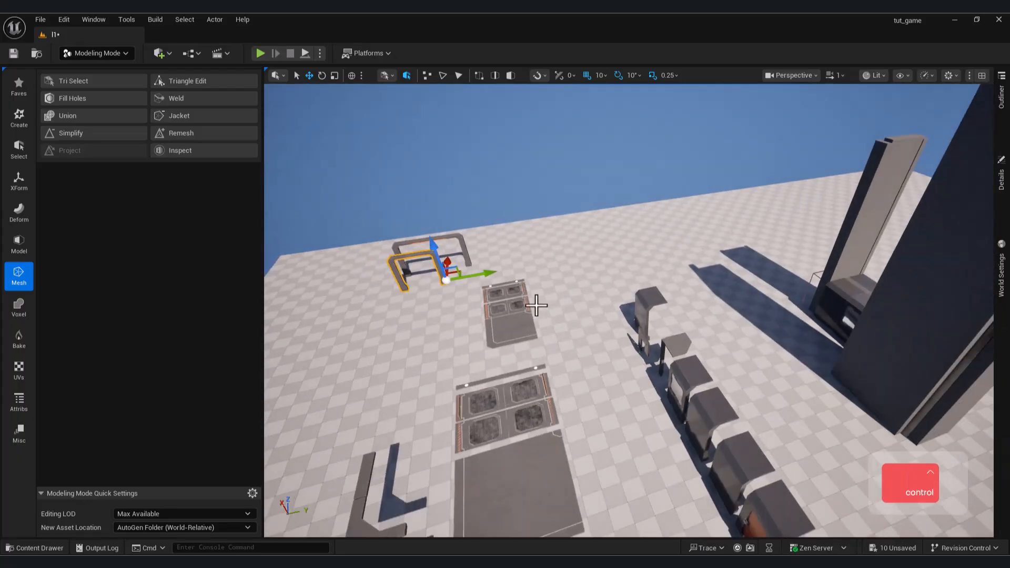
key(d)
mouse_move(722, 287)
right_down()
mouse_move(699, 284)
mouse_move(731, 293)
right_up()
key(w)
key(q)
key(s)
key(a)
key(w)
Align the arch copy with the corridor's open end at location -201, 320, 3.
click(810, 441)
key(a)
right_drag(813, 293, 797, 293)
key(s)
key(d)
key(w)
click(484, 252)
click(997, 224)
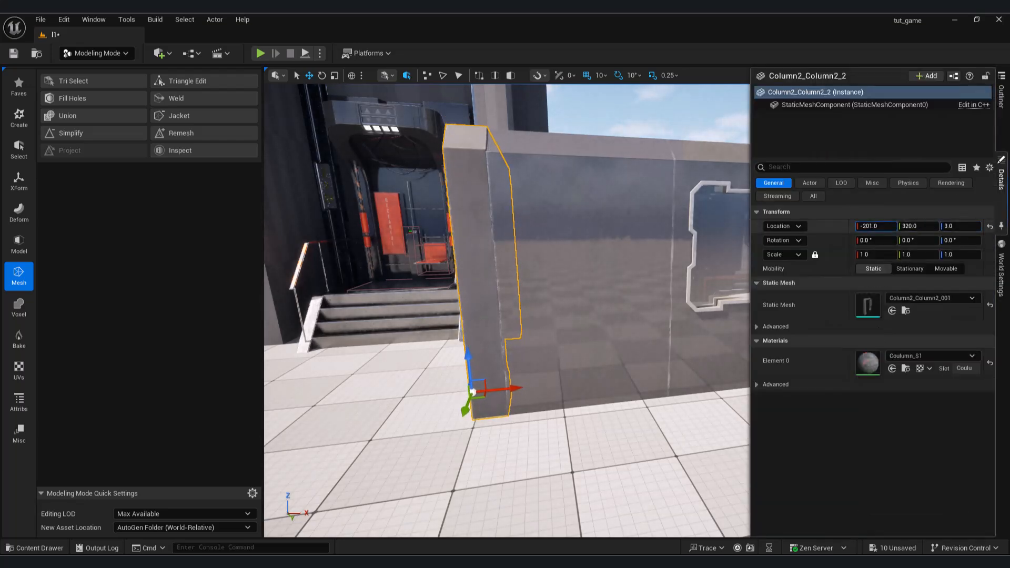
key(a)
key(s)
right_drag(679, 336, 673, 344)
Copy the corridor's front floor tile and adjust its position behind the arch opening.
click(689, 358)
key(w)
click(668, 351)
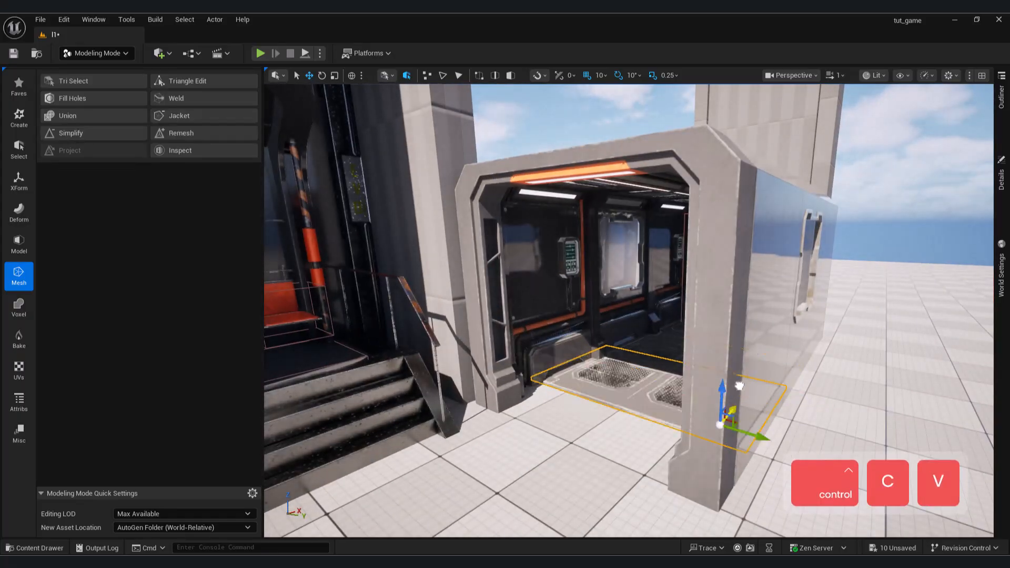
click(689, 388)
Set a pivot offset on the narrow 6M strip at the edge of the larger floor set.
key(s)
key(a)
key(e)
key(w)
right_drag(690, 388, 605, 400)
key(d)
right_drag(736, 371, 736, 371)
click(737, 372)
right_click(674, 395)
mouse_move(750, 257)
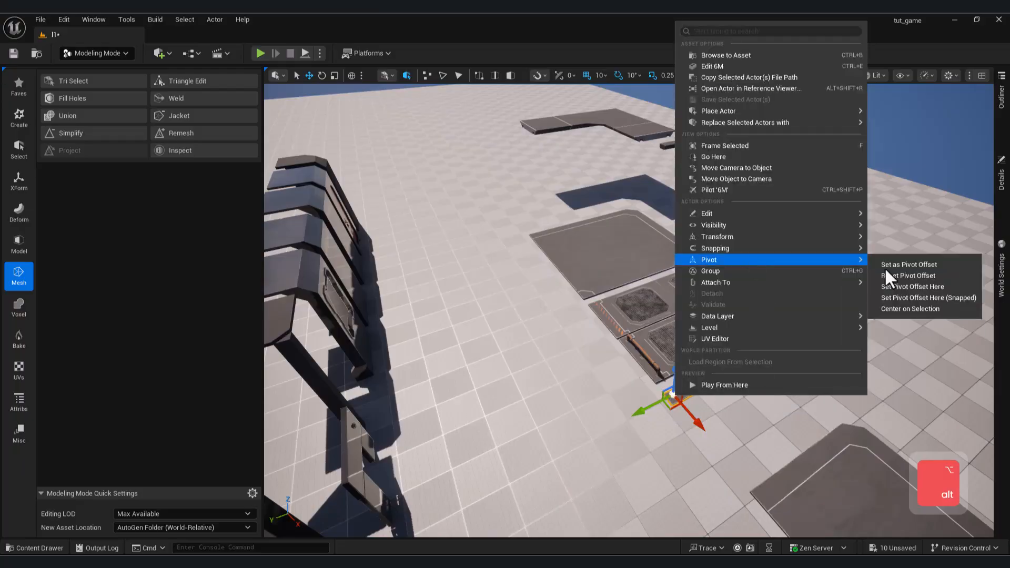
click(905, 264)
Copy the 6M floor strip and try to carry it over to the corridor, undoing the last move.
right_drag(700, 336, 695, 342)
key(s)
key(ctrl+c)
drag(679, 349, 299, 389)
key(a)
key(w)
key(s)
right_drag(547, 294, 700, 283)
key(w)
key(a)
drag(736, 303, 789, 298)
right_drag(789, 298, 873, 363)
key(ctrl+z)
key(a)
key(s)
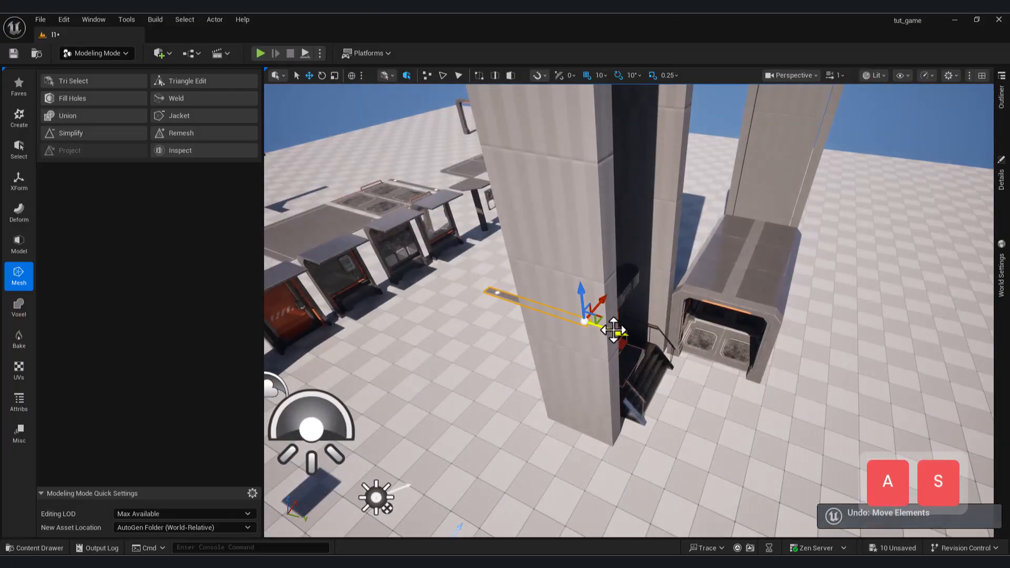
Try to fit the 6M strip copy at the corridor's arch opening and delete it.
drag(613, 331, 753, 369)
key(a)
key(s)
right_drag(753, 369, 631, 268)
key(w)
key(e)
key(d)
key(s)
key(a)
key(w)
click(739, 448)
click(746, 435)
key(Delete)
Set a pivot offset at the corner of the edge strip on the smaller floor set.
key(a)
key(w)
key(e)
key(a)
click(591, 252)
key(w)
right_click(631, 268)
click(622, 261)
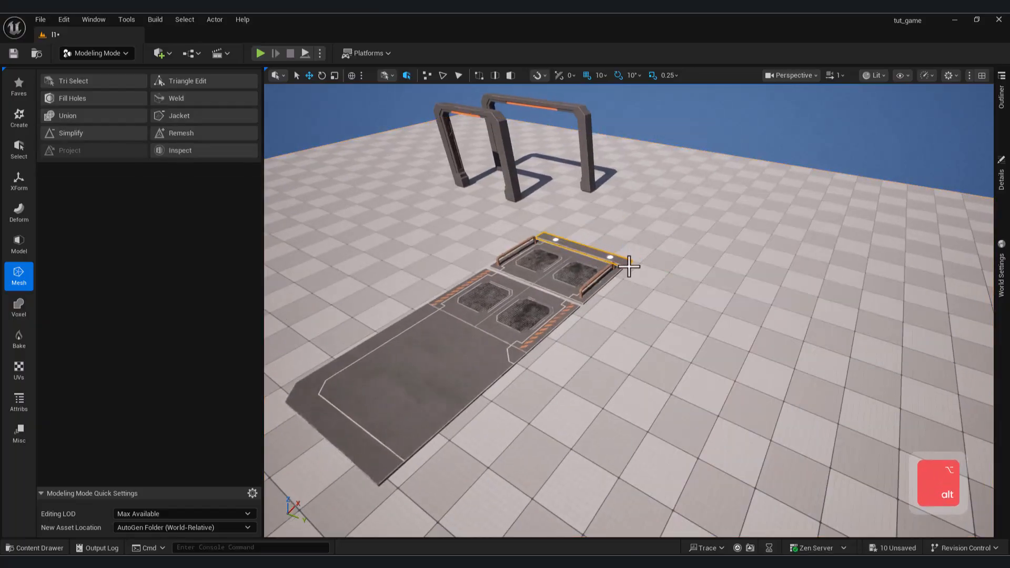
right_click(624, 253)
mouse_move(678, 430)
click(842, 438)
click(619, 259)
Duplicate the smaller floor set's edge strip and move the copy to the corridor entrance.
key(w)
right_drag(618, 259, 456, 194)
alt+middle_drag(455, 197, 452, 195)
right_drag(453, 195, 692, 320)
key(ctrl+d)
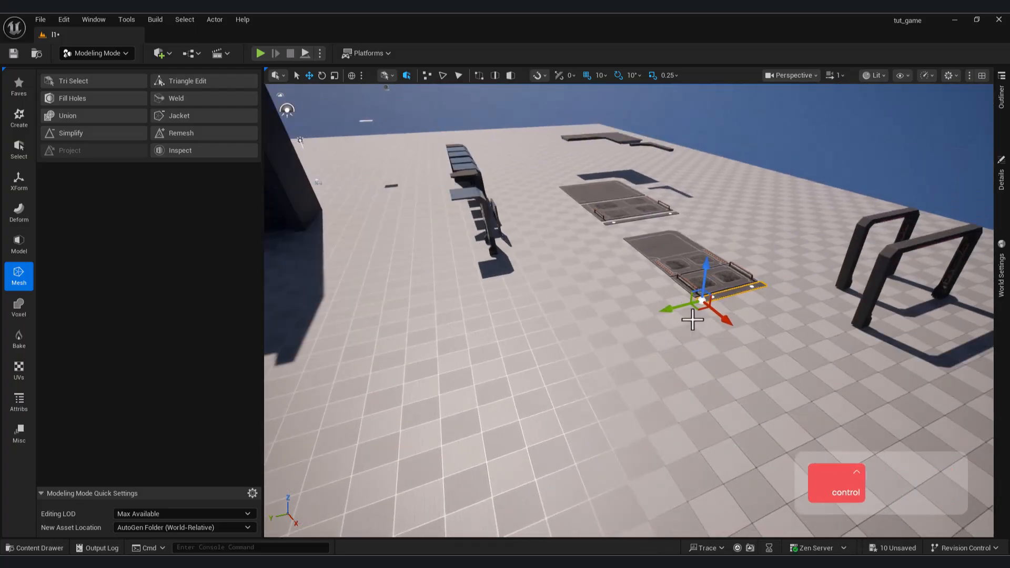
drag(684, 315, 558, 345)
right_drag(557, 345, 552, 342)
key(a)
drag(553, 342, 489, 322)
key(w)
right_drag(489, 322, 665, 379)
key(q)
key(d)
right_drag(574, 399, 615, 411)
key(w)
Fit the edge strip copy against the corridor floor inside the arch opening.
click(609, 383)
click(610, 375)
key(q)
key(a)
key(d)
key(s)
click(737, 295)
key(w)
mouse_move(736, 295)
right_down()
mouse_move(663, 297)
mouse_move(733, 291)
right_up()
key(d)
Merge the fan wall section and its mounted fan and cabinet panels into a single mesh.
drag(617, 324, 571, 353)
key(w)
right_drag(571, 354, 447, 325)
key(s)
key(d)
key(a)
key(w)
click(463, 244)
key(w)
right_drag(464, 244, 421, 269)
shift+click(568, 345)
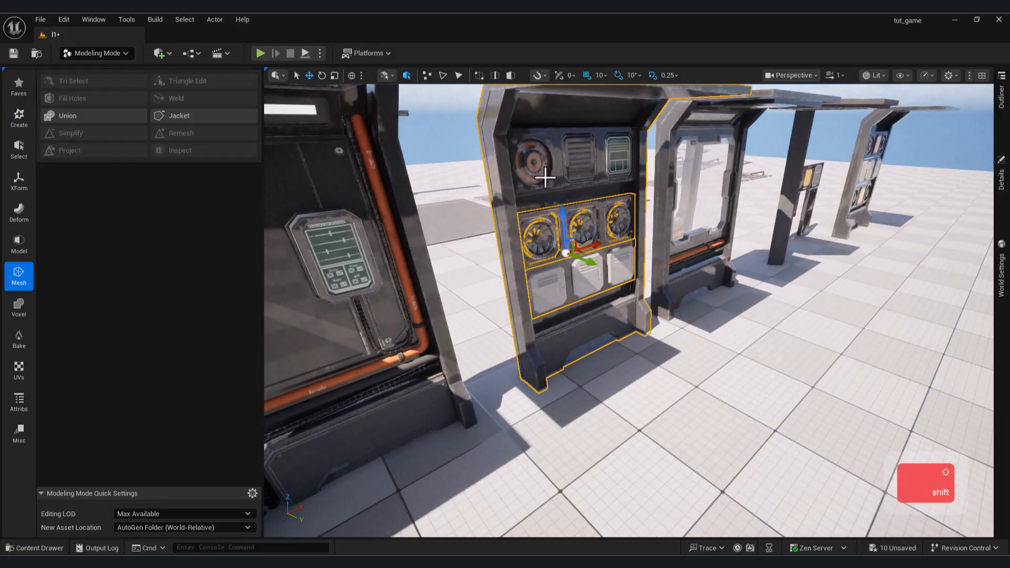
drag(585, 258, 658, 309)
key(ctrl+z)
click(19, 180)
click(70, 100)
click(635, 521)
Duplicate the merged fan wall section and move the copy toward the elevator and corridor.
right_click(540, 380)
alt+click(527, 379)
click(544, 368)
right_click(555, 376)
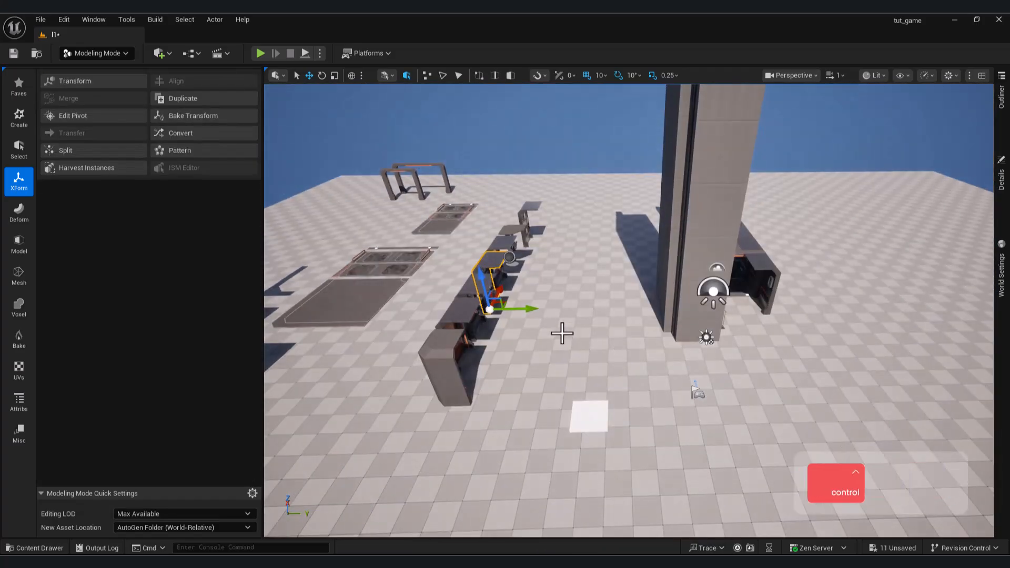
right_drag(724, 316, 563, 353)
key(d)
key(q)
key(w)
key(q)
drag(599, 499, 602, 488)
drag(638, 453, 643, 453)
right_drag(643, 453, 580, 386)
Bring the fan wall copy beyond the corridor's protruding side wall and rotate it about its vertical axis.
key(a)
key(w)
key(e)
key(d)
key(a)
key(d)
key(a)
key(s)
key(w)
key(e)
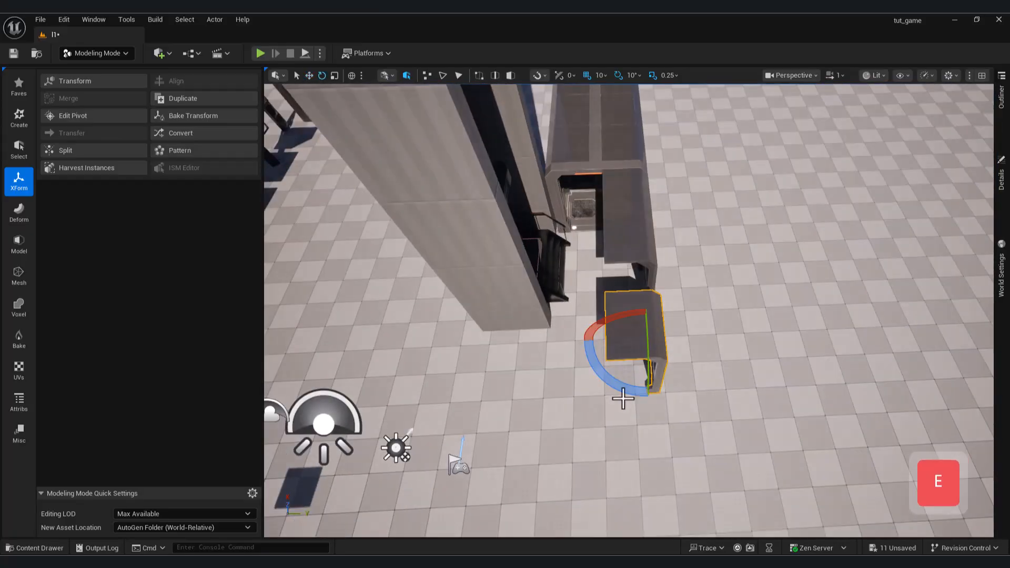
right_drag(691, 354, 511, 372)
key(d)
drag(512, 372, 653, 345)
Place the rotated fan wall copy in front of the pillar beside the elevator stairs, opposite the corridor's protruding side wall.
right_drag(654, 345, 651, 314)
key(a)
key(w)
key(s)
key(d)
drag(651, 313, 536, 400)
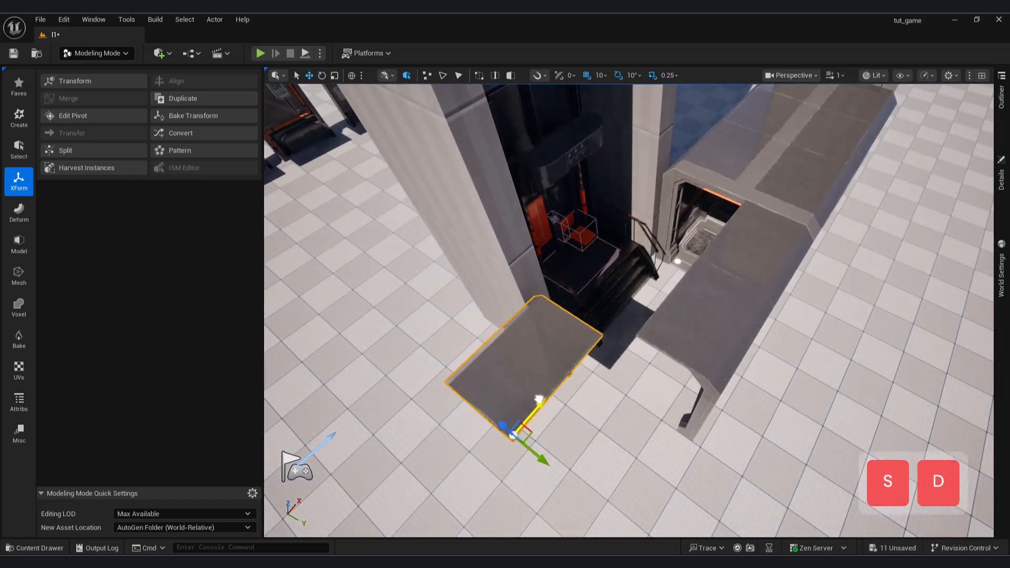
Extend the protruding side wall with a window wall section opposite the fan wall copy.
key(w)
click(592, 388)
key(a)
click(652, 368)
right_drag(593, 388, 575, 352)
key(d)
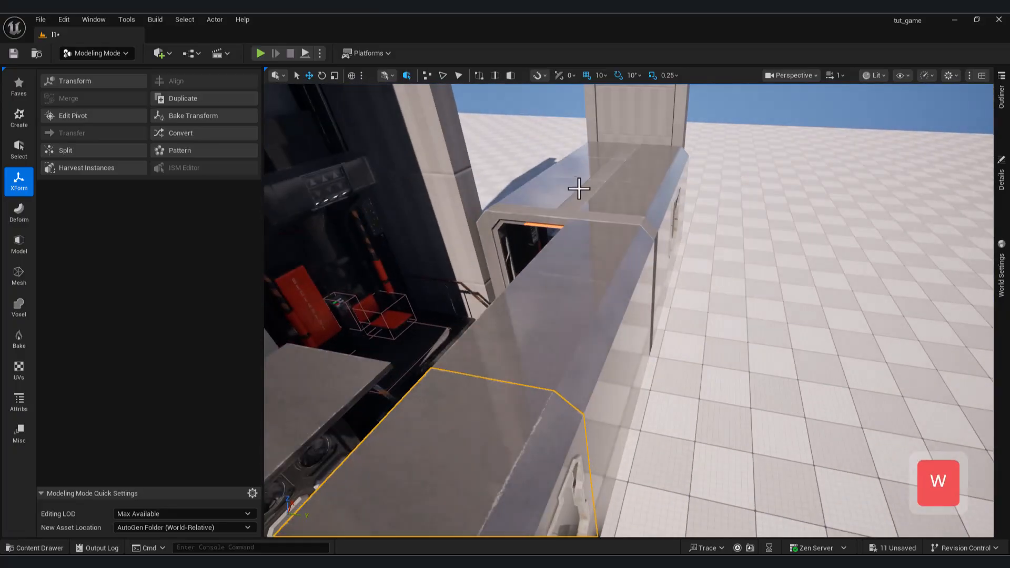
Duplicate the narrow roof strip and fit it into the gap between the fan wall and window wall roofs.
right_drag(575, 188, 698, 224)
key(s)
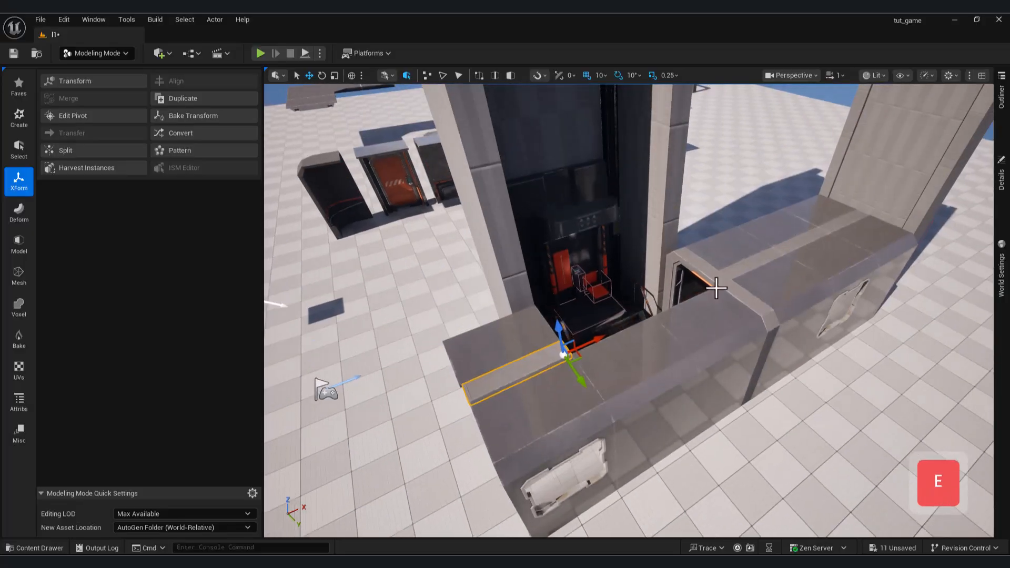
click(715, 288)
right_drag(716, 287, 794, 288)
key(a)
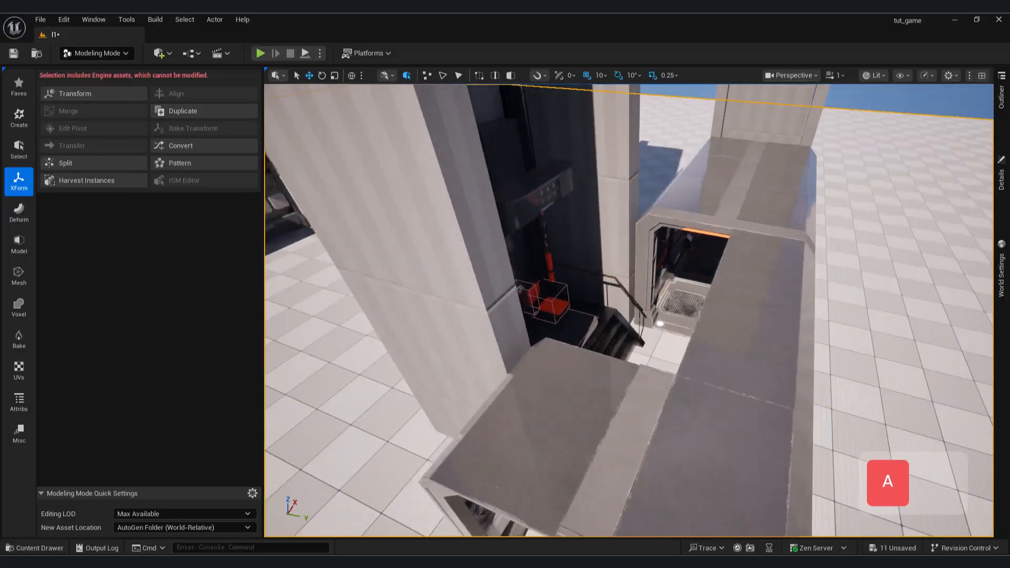
Duplicate the grated floor panels to extend the corridor floor past the elevator stairs to the fan wall section.
key(s)
key(w)
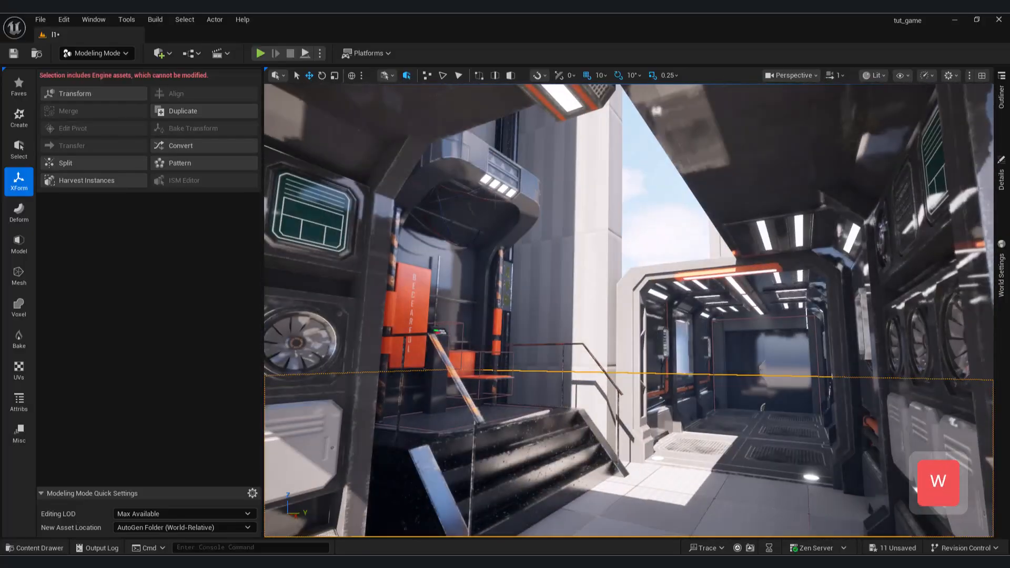
key(a)
key(ctrl+c)
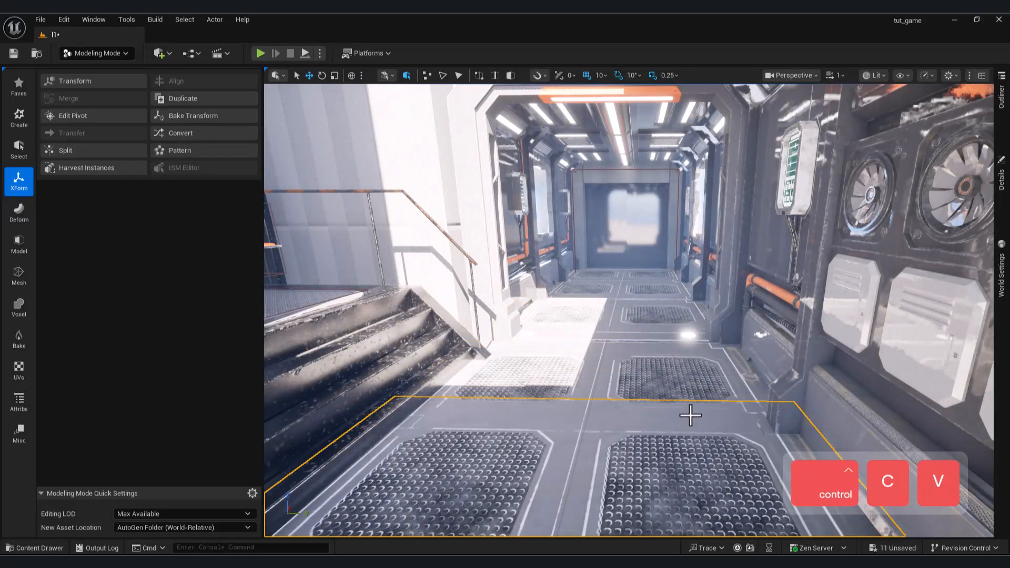
key(s)
key(ctrl+c)
key(ctrl+v)
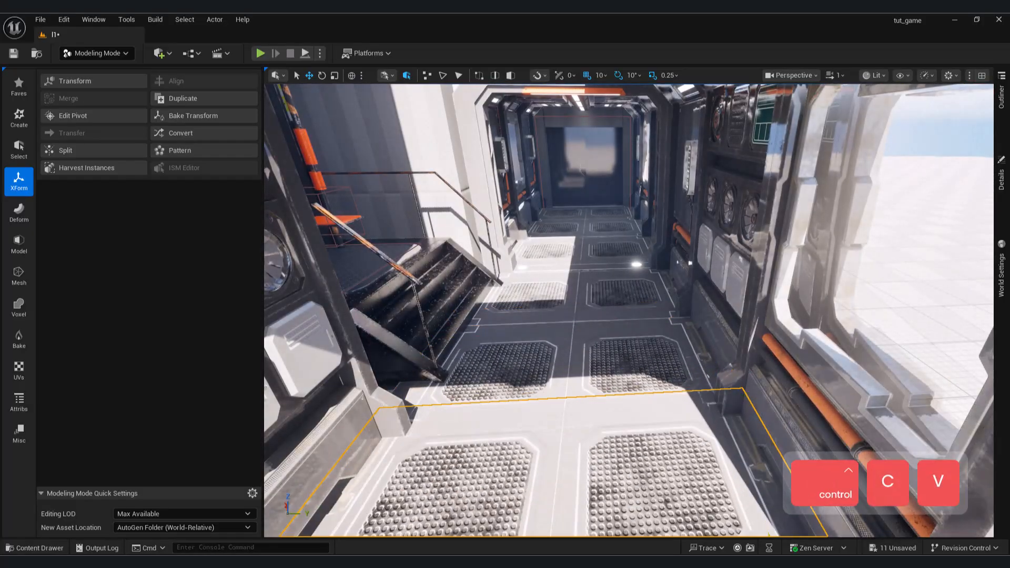
key(s)
key(a)
mouse_move(627, 376)
right_down()
mouse_move(615, 316)
mouse_move(600, 310)
mouse_move(610, 379)
right_up()
Start a new box on the corridor roof and set its height to 30.
key(s)
key(w)
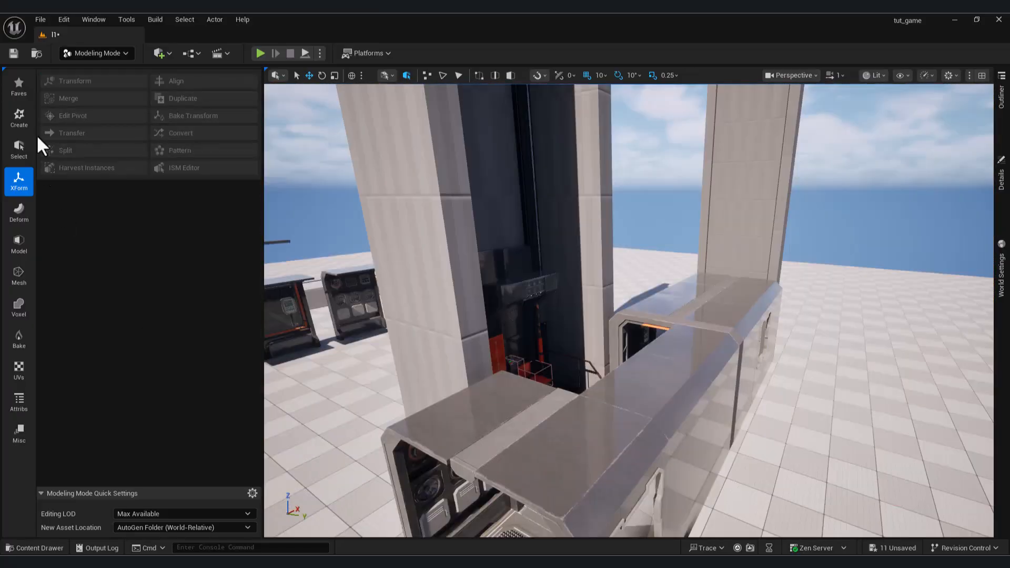
click(21, 119)
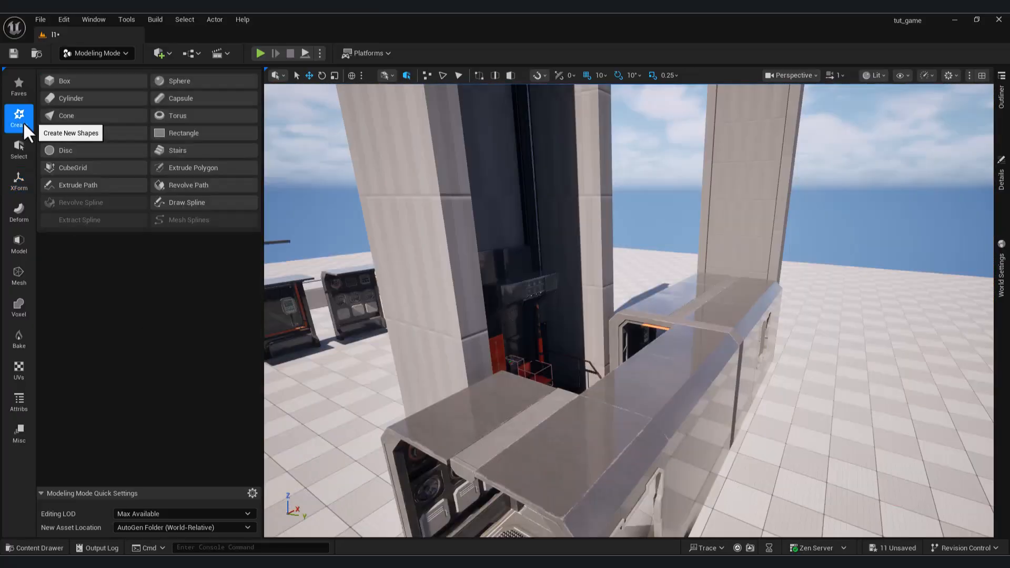
click(97, 80)
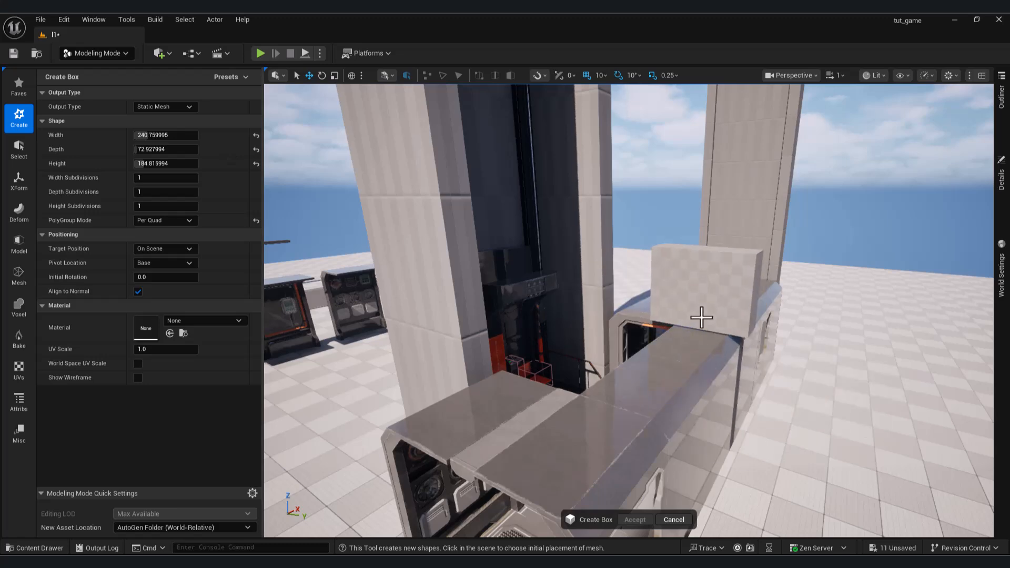
click(692, 307)
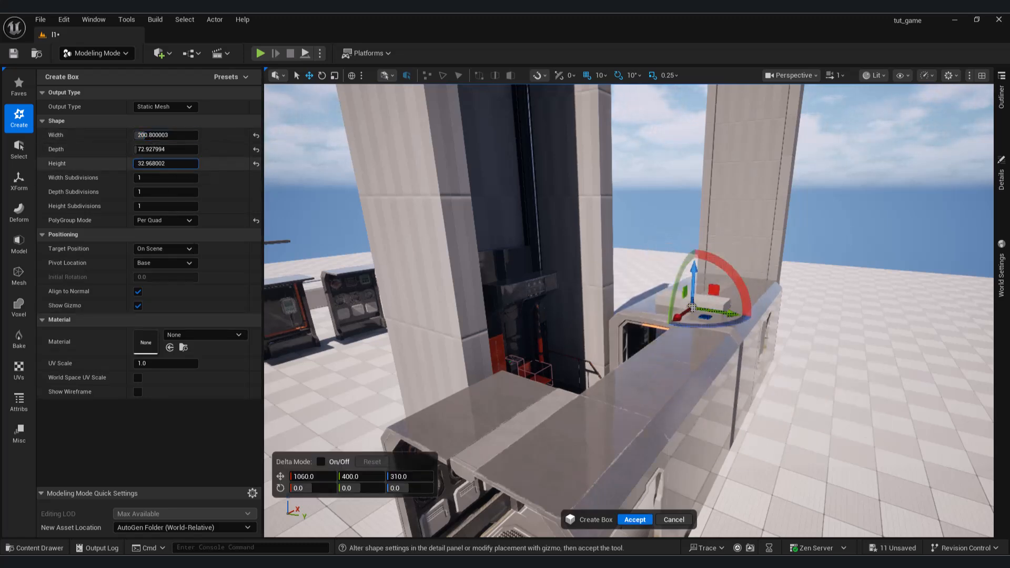
right_drag(436, 268, 362, 261)
key(d)
key(w)
click(161, 167)
key(d)
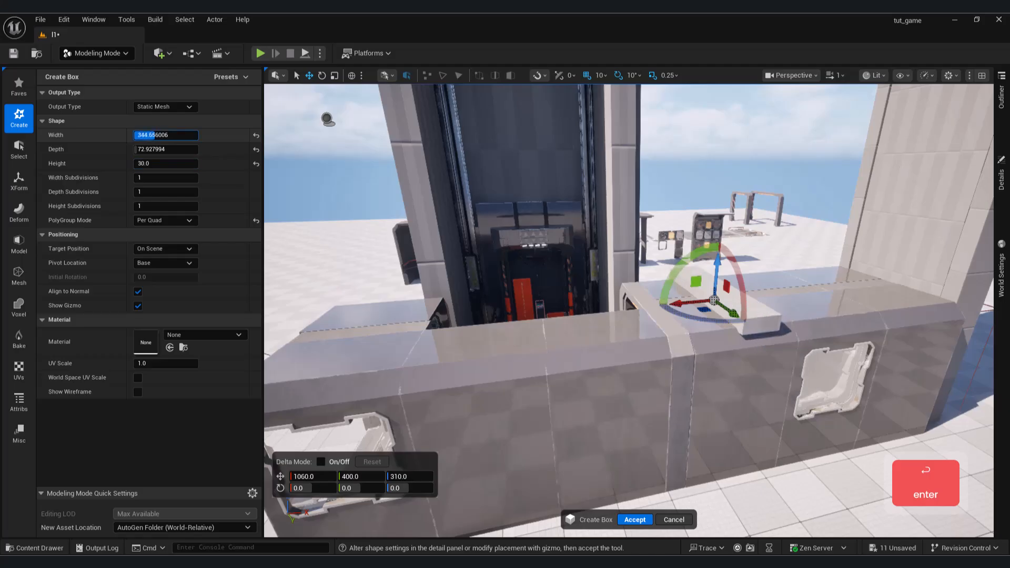
Set the roof box's width to about 313 and its depth to 1000, and create it.
key(a)
mouse_move(316, 210)
right_down()
mouse_move(389, 242)
mouse_move(315, 226)
right_up()
key(s)
key(d)
drag(180, 154, 240, 153)
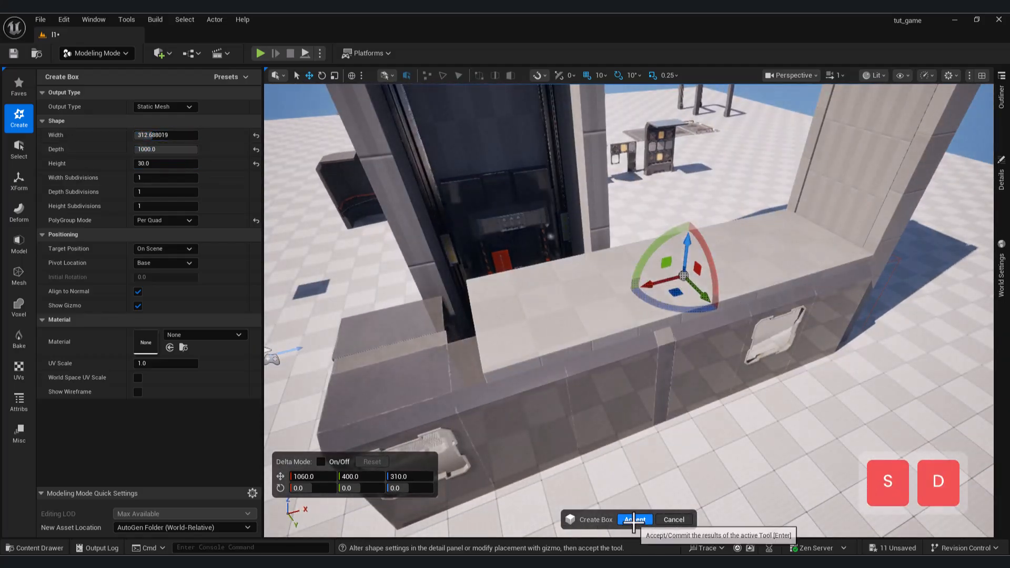
click(634, 520)
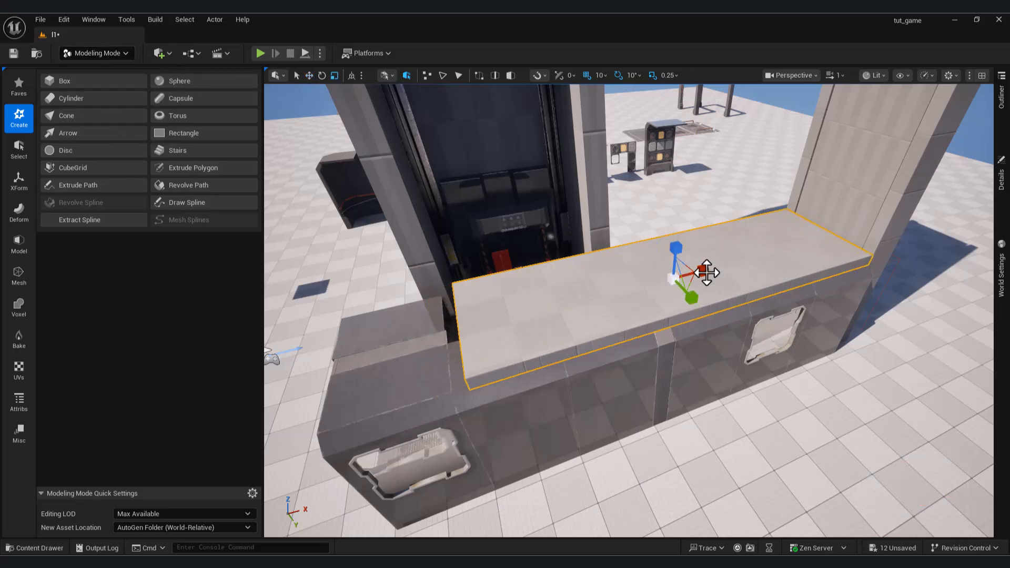
Stretch the roof slab lengthwise and slide it so it covers the corridor and extends beyond the window wall section.
right_drag(748, 294, 730, 292)
key(s)
key(w)
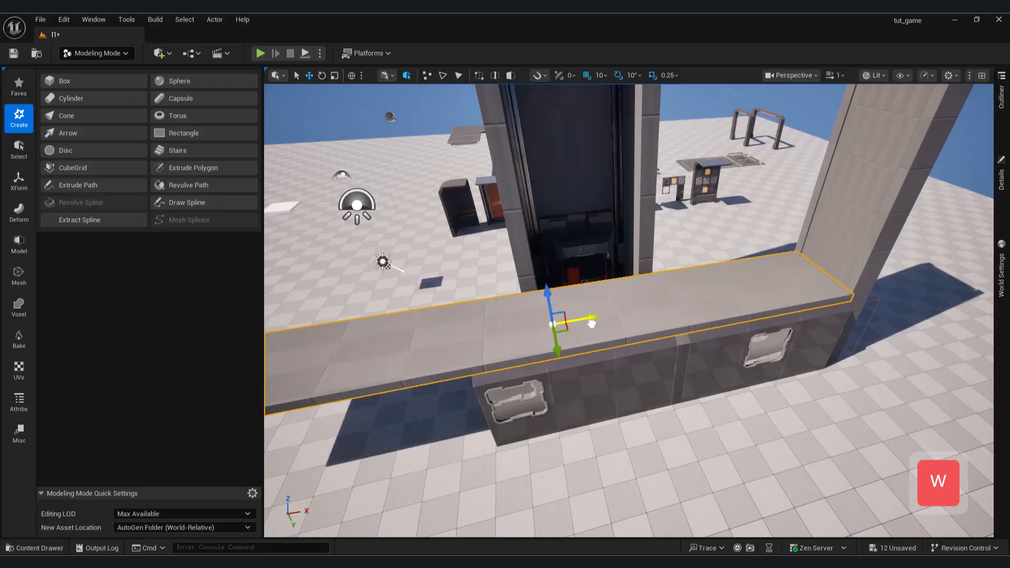
key(s)
right_drag(603, 327, 820, 279)
Select the wall sections along the corridor's elevator side together.
key(w)
key(q)
key(d)
key(w)
key(w)
key(a)
right_drag(699, 340, 723, 342)
key(s)
click(728, 366)
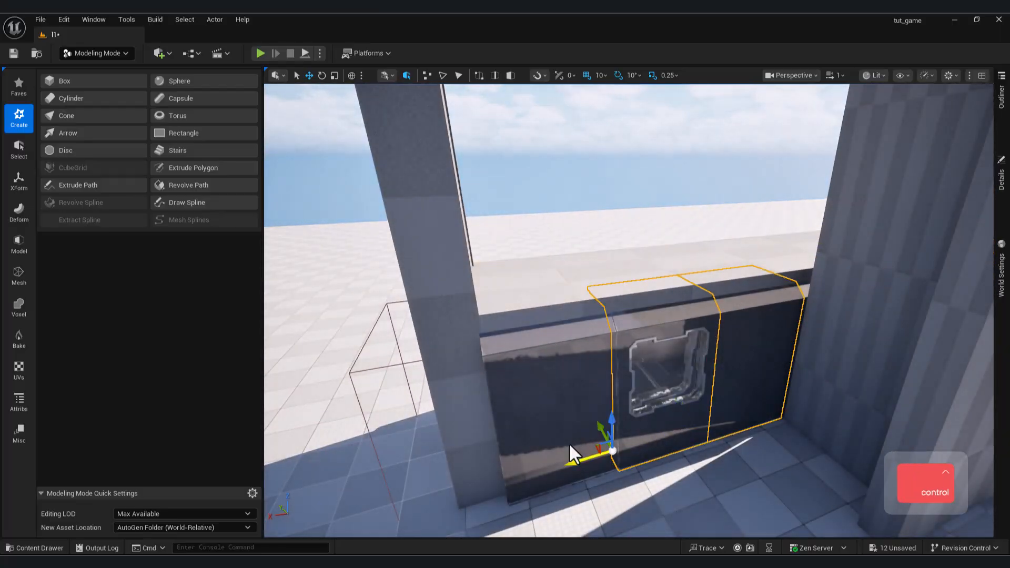
drag(500, 430, 496, 237)
key(a)
right_drag(496, 237, 778, 247)
key(s)
key(d)
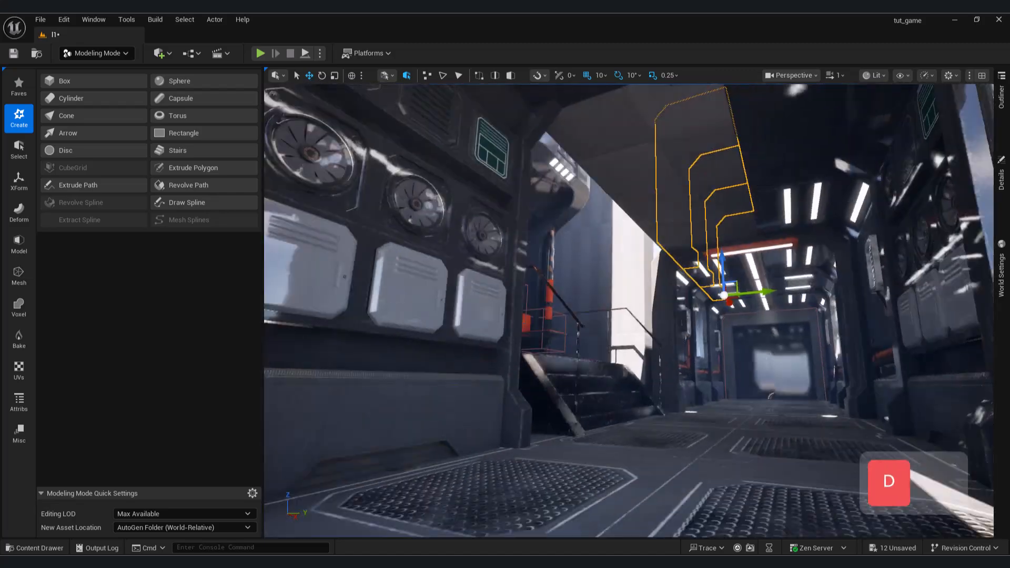
Add the fan wall section and the grated floor panels to the selection and duplicate all selected pieces.
key(e)
key(w)
mouse_move(625, 259)
right_down()
mouse_move(563, 266)
mouse_move(578, 236)
mouse_move(625, 260)
right_up()
key(s)
key(q)
key(w)
click(670, 369)
ctrl+click(675, 411)
right_drag(675, 411, 814, 367)
key(a)
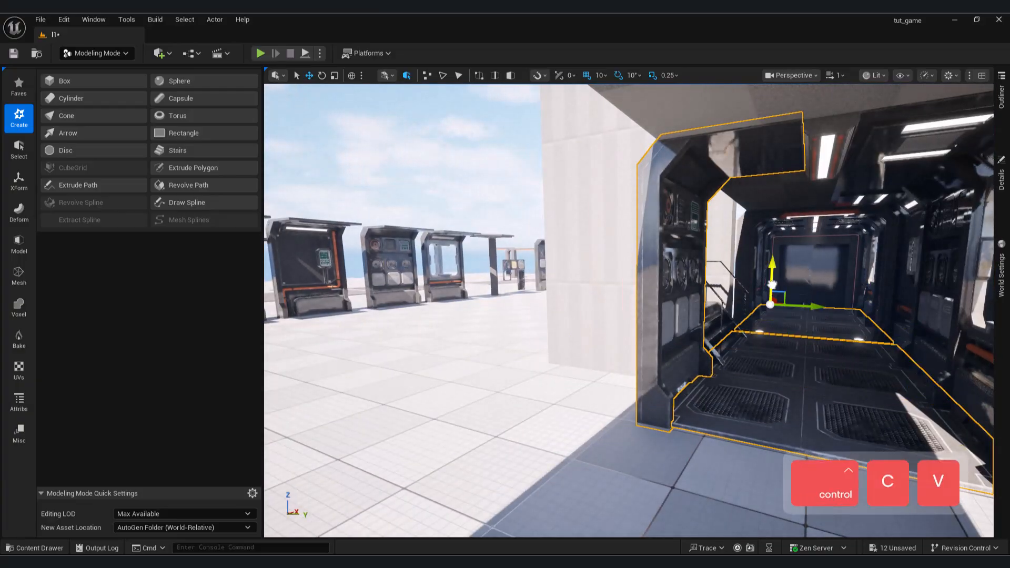
Raise the duplicated walls and floor panels onto the roof slab as the start of an upper level.
key(e)
mouse_move(766, 114)
right_down()
mouse_move(758, 178)
mouse_move(766, 114)
right_up()
key(s)
drag(708, 105, 706, 207)
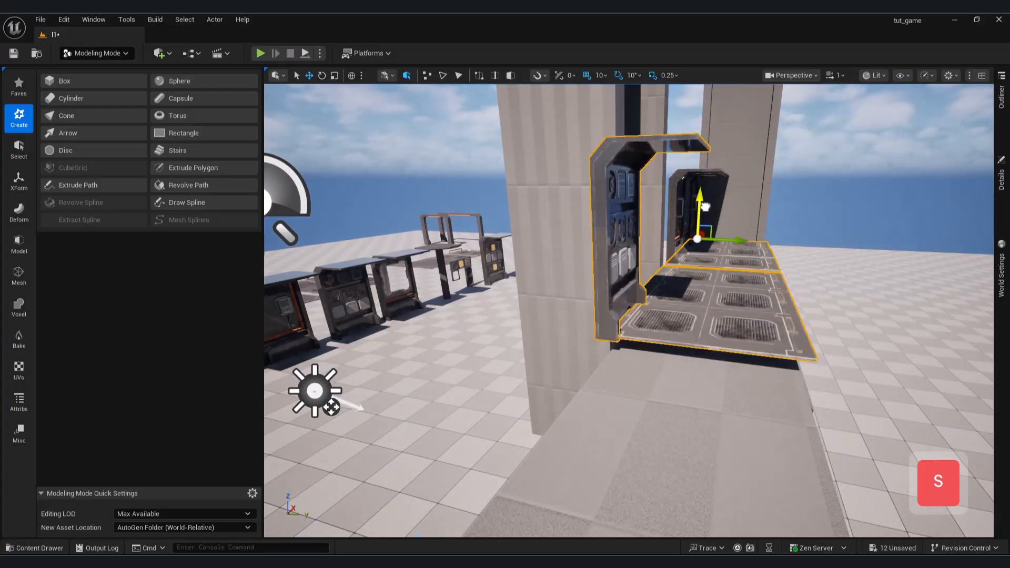
mouse_move(711, 386)
right_down()
mouse_move(621, 386)
mouse_move(718, 397)
mouse_move(711, 385)
right_up()
key(s)
Select all wall sections of the lower corridor's outer side wall, including the end window section.
key(q)
key(d)
key(w)
click(707, 433)
shift+click(570, 295)
right_drag(692, 309, 750, 314)
key(d)
key(ctrl+c)
key(a)
key(w)
key(d)
shift+click(371, 338)
right_drag(415, 362, 378, 361)
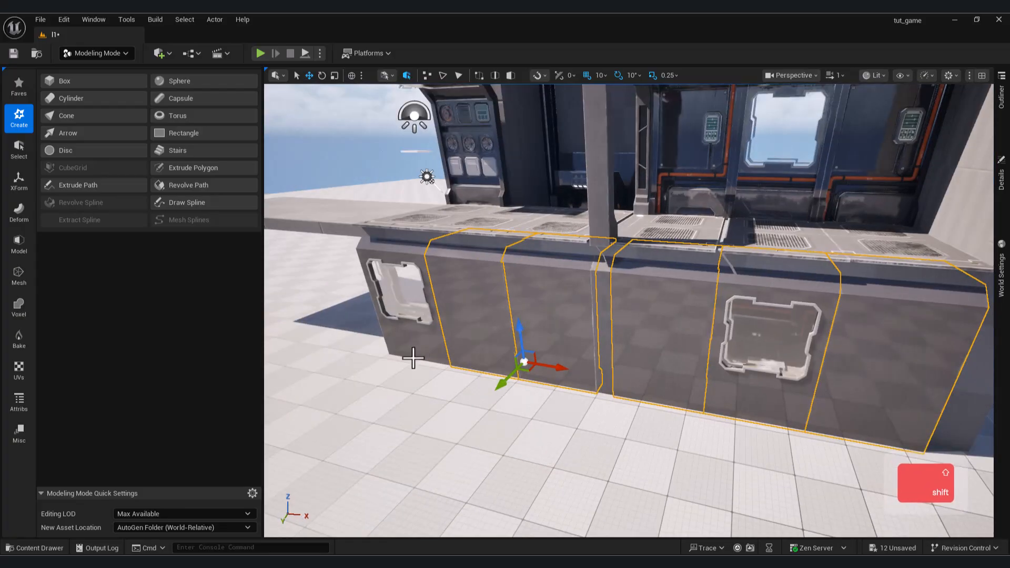
Duplicate the outer side wall sections and raise the copies to line up with the upper level floor.
key(ctrl+v)
drag(403, 311, 416, 166)
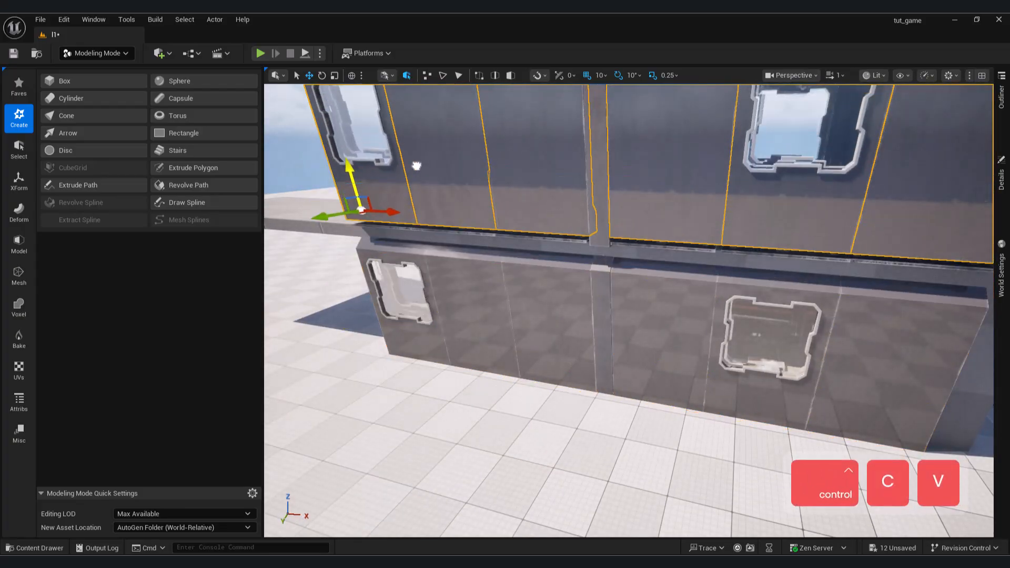
key(a)
right_drag(586, 302, 599, 210)
Select the two ceiling lights of the lower level in the area before the elevator.
key(w)
key(e)
key(d)
key(a)
key(w)
key(s)
key(q)
key(w)
key(q)
key(w)
click(674, 317)
key(s)
right_drag(674, 317, 684, 263)
key(e)
shift+click(591, 200)
right_drag(591, 200, 594, 274)
drag(700, 116, 696, 303)
Duplicate the two ceiling lights and raise the copies to the upper level's ceiling.
key(r)
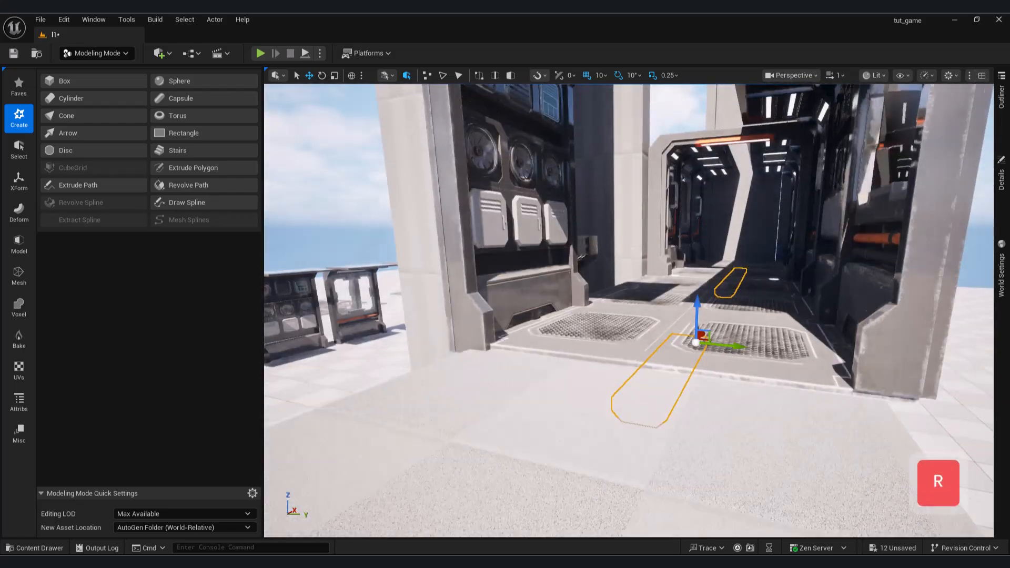
right_drag(697, 303, 679, 295)
key(ctrl+c)
key(ctrl+v)
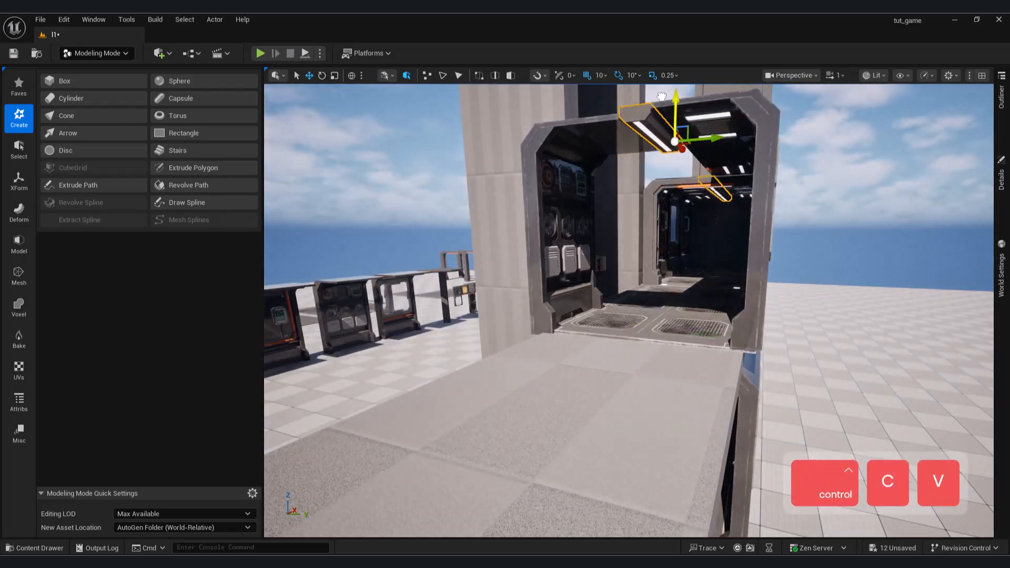
right_drag(676, 231, 690, 258)
Undo the last change on the upper level and select its fan wall section.
key(e)
key(a)
key(w)
key(ctrl+z)
right_drag(771, 114, 736, 126)
key(s)
key(d)
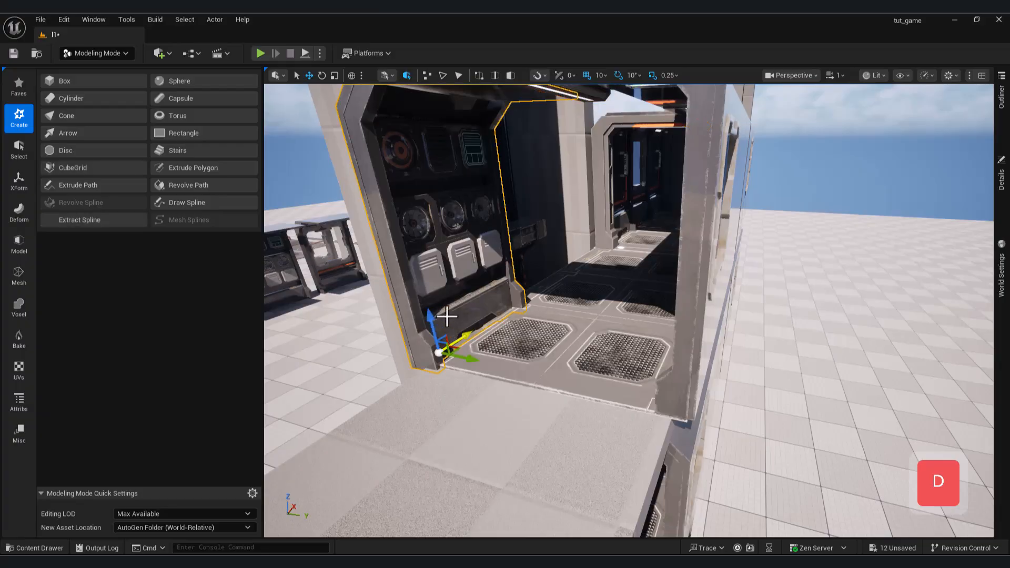
Look over the stacked corridor levels from outside, around to the E1 door.
key(s)
right_drag(667, 214, 536, 258)
click(667, 214)
key(d)
key(s)
key(w)
right_drag(531, 300, 363, 315)
key(d)
key(w)
key(s)
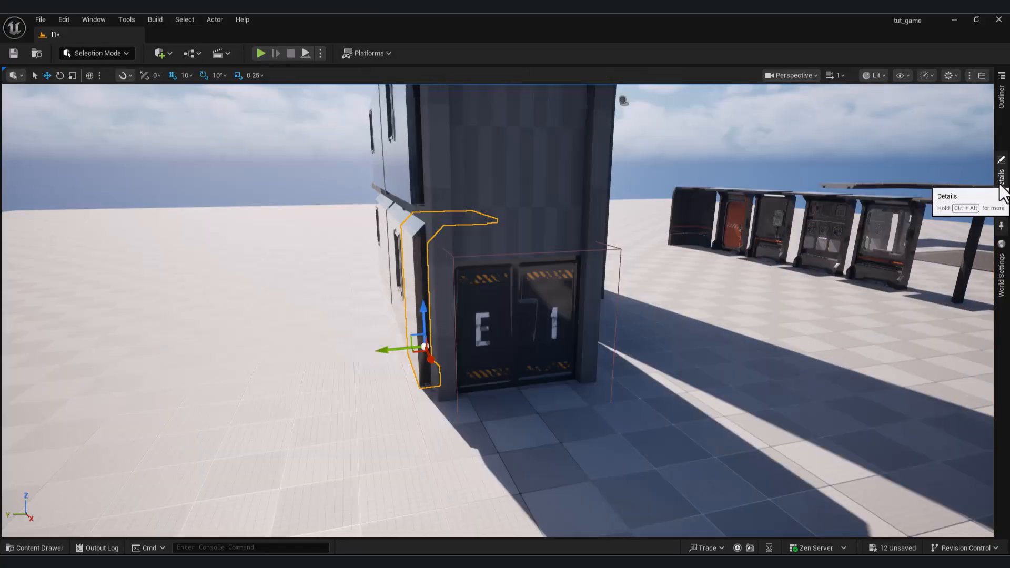
Locate the mesh asset of the wall section beside the E1 door and open Combined_5522905E for editing.
click(1001, 181)
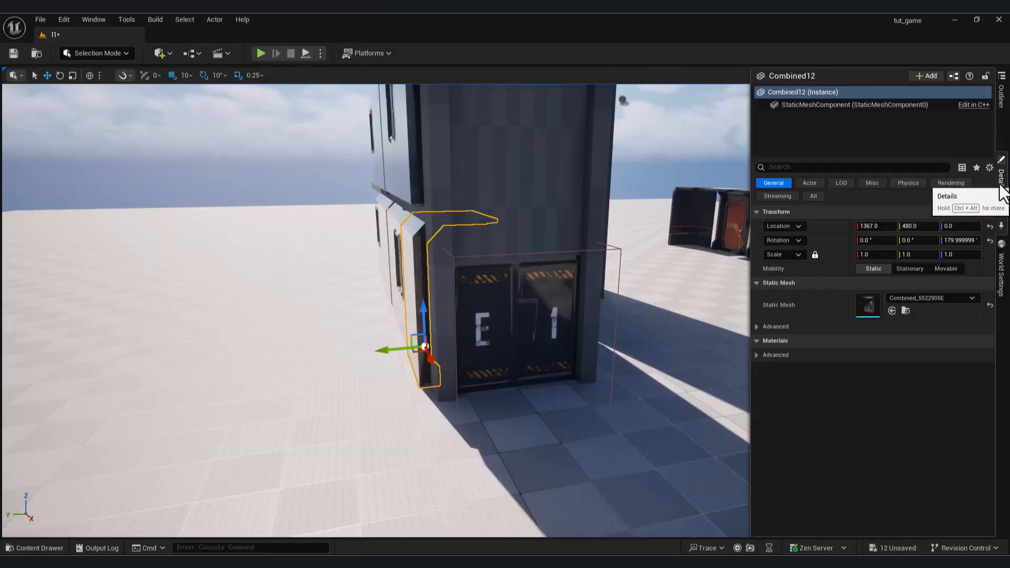
click(1001, 98)
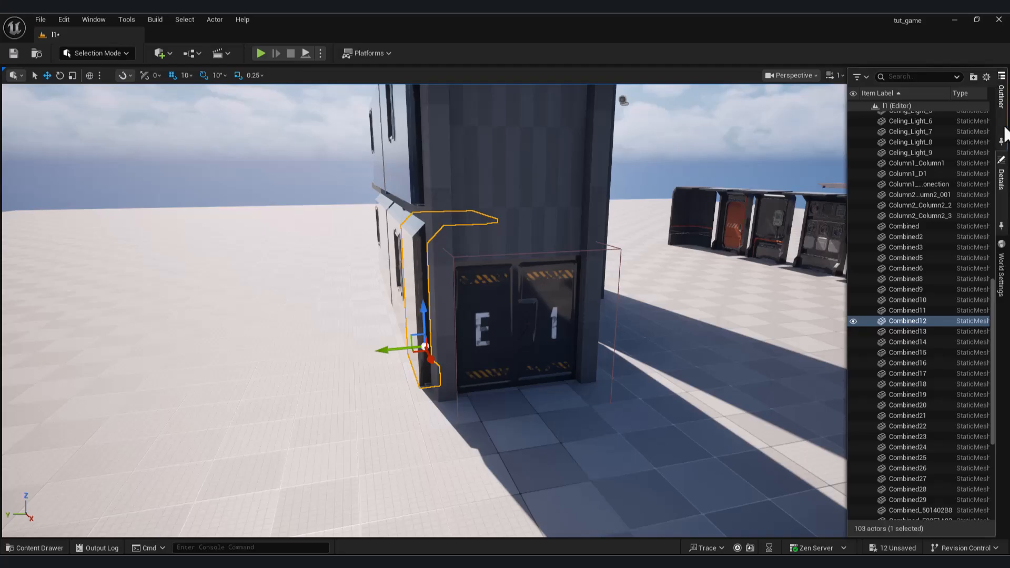
click(1001, 178)
click(904, 310)
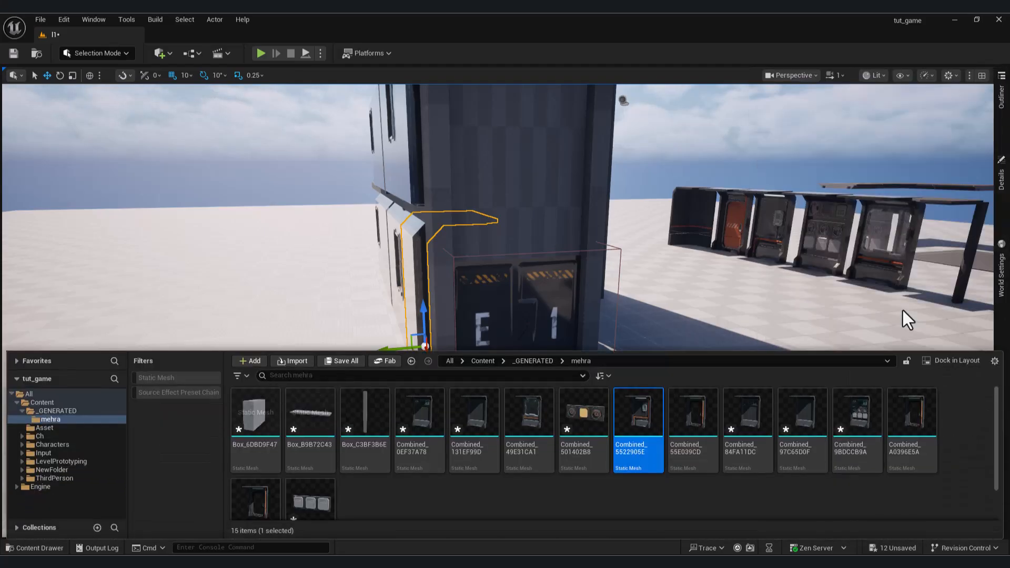
double_click(639, 416)
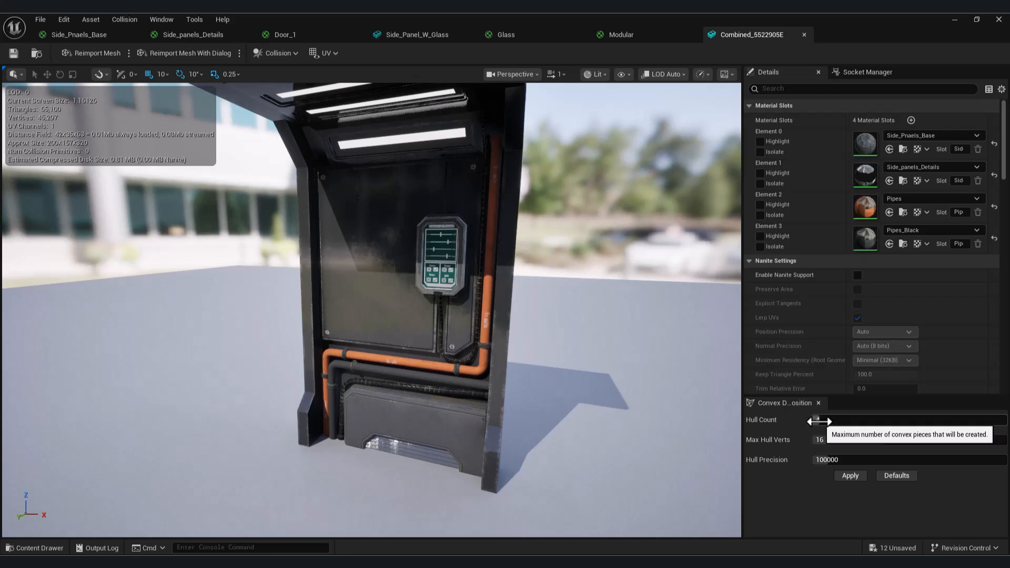
Generate convex collision for the piped wall mesh with a Hull Count of 15, and return to the level.
drag(819, 421, 844, 420)
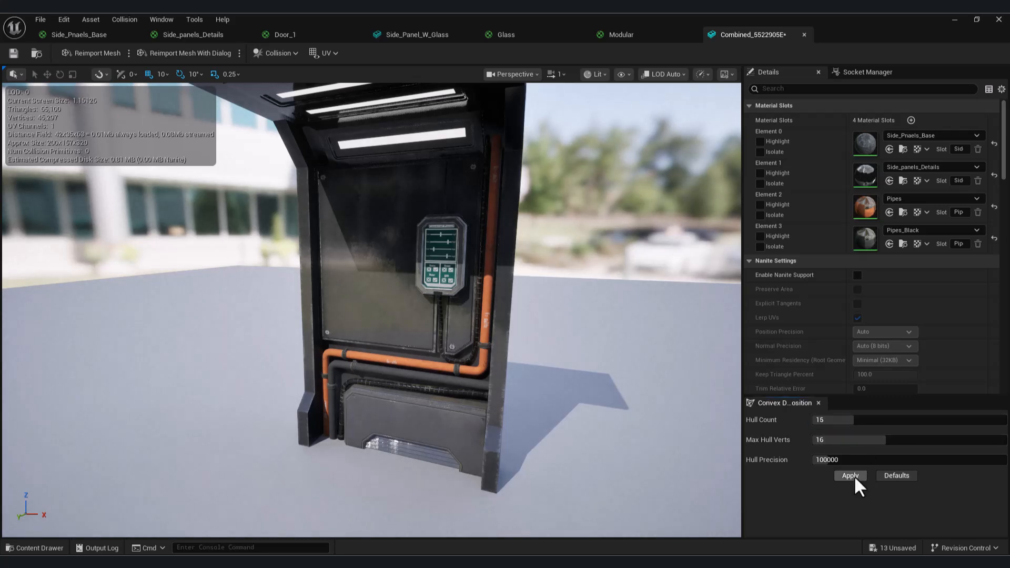
click(849, 475)
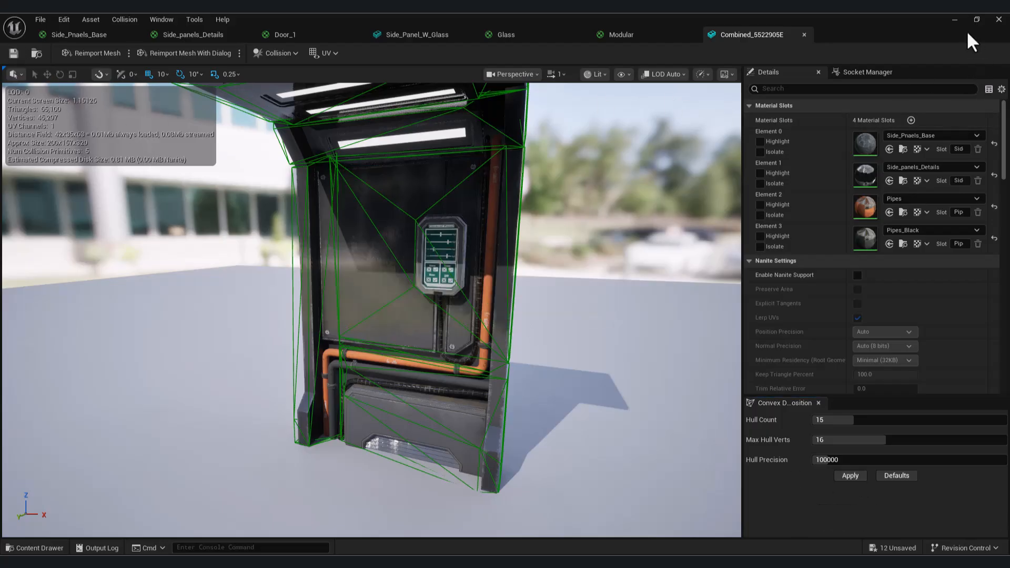
click(955, 20)
Open the window wall section's mesh Combined_49E31CA1 and generate its convex collision with Hull Count 10 and Max Hull Verts 20.
key(d)
right_drag(498, 310, 363, 316)
key(w)
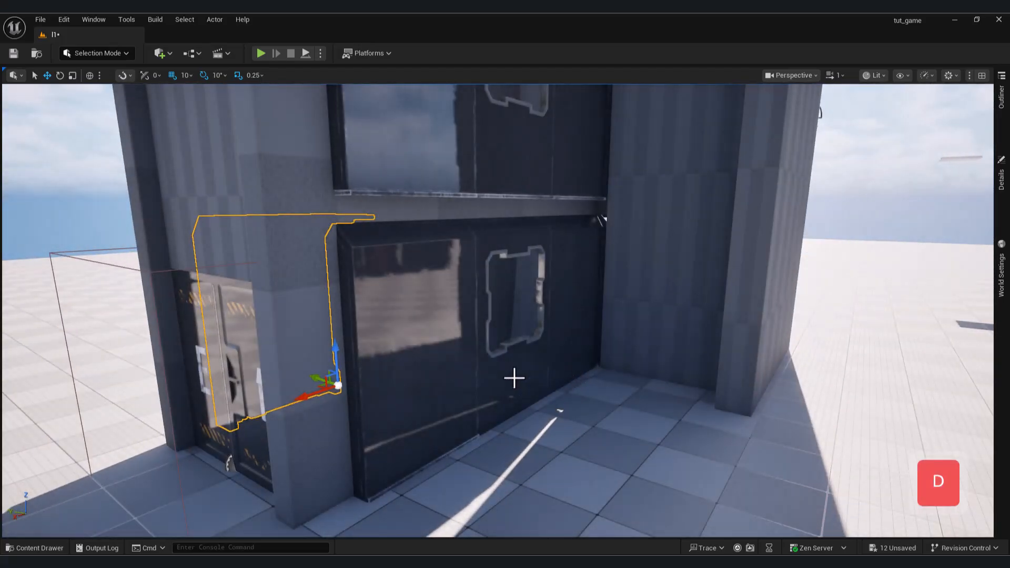
click(513, 378)
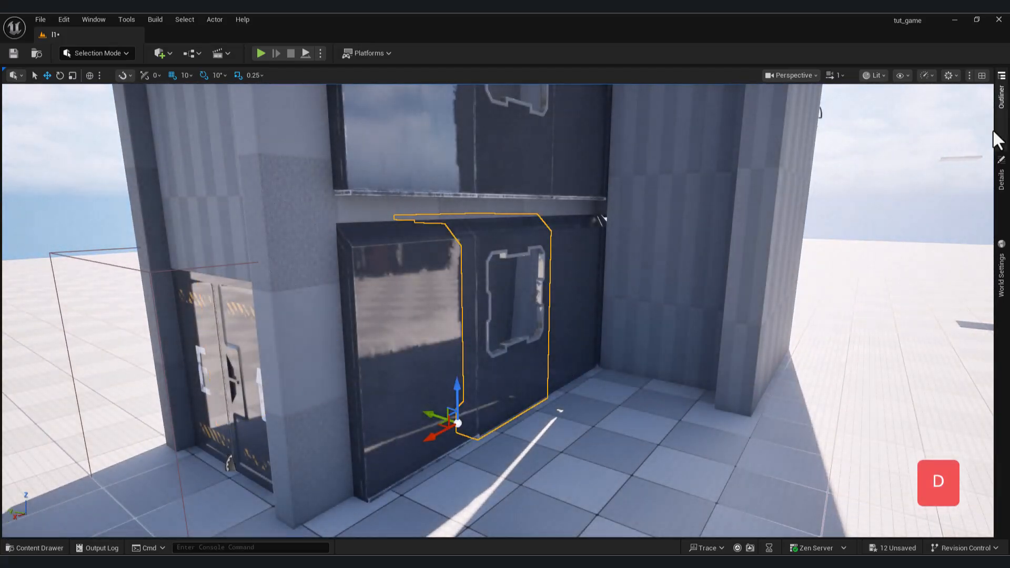
click(1000, 171)
click(907, 314)
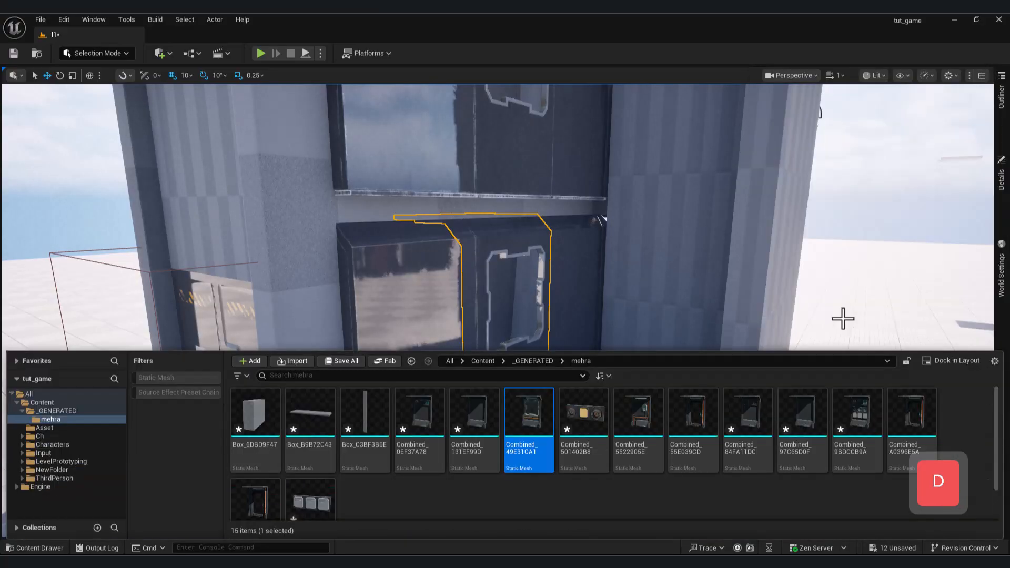
double_click(530, 413)
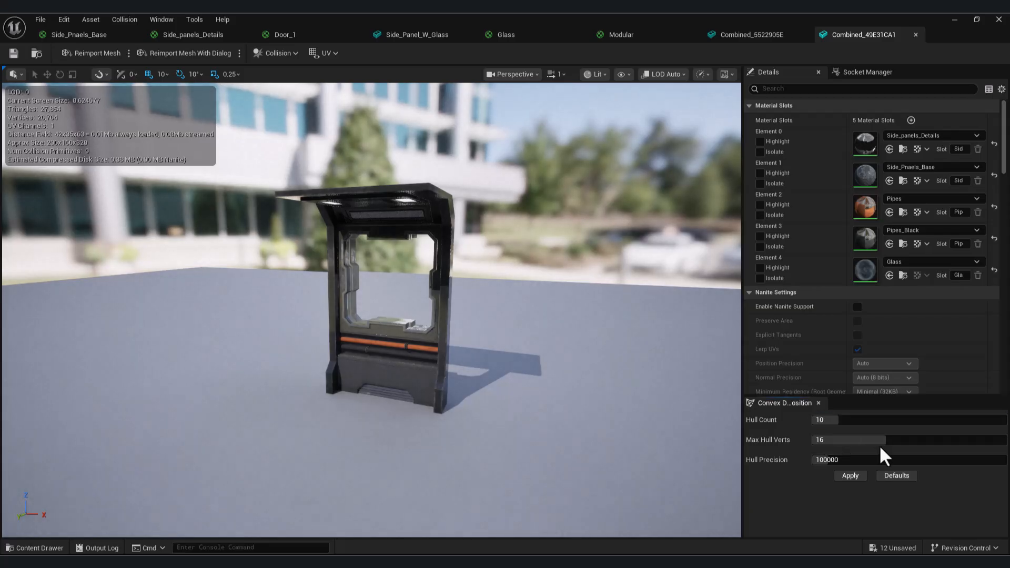
click(847, 475)
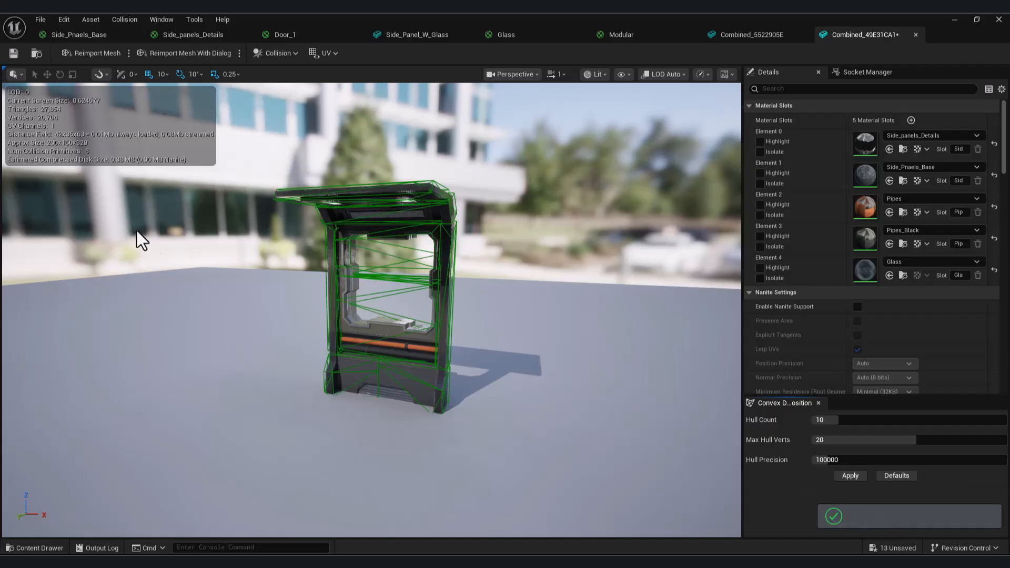
Save the window wall mesh with its new collision and return to the level.
click(14, 52)
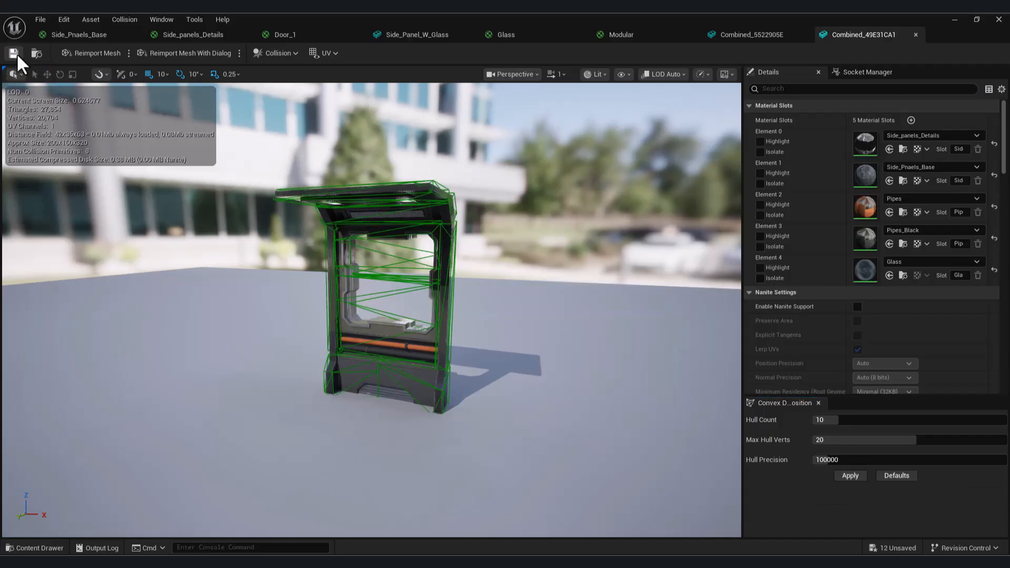
click(956, 20)
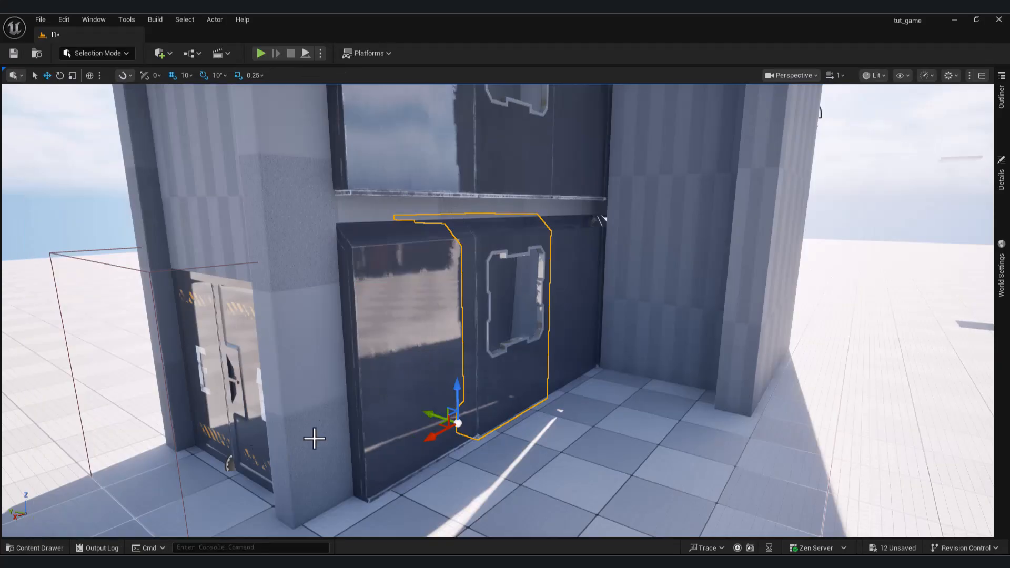
Open the grated corridor floor tile's mesh 5M_1, generate its convex collision with Hull Count 4 and Max Hull Verts 16, and return to the level.
key(a)
right_drag(395, 412, 381, 442)
key(d)
key(w)
key(s)
key(e)
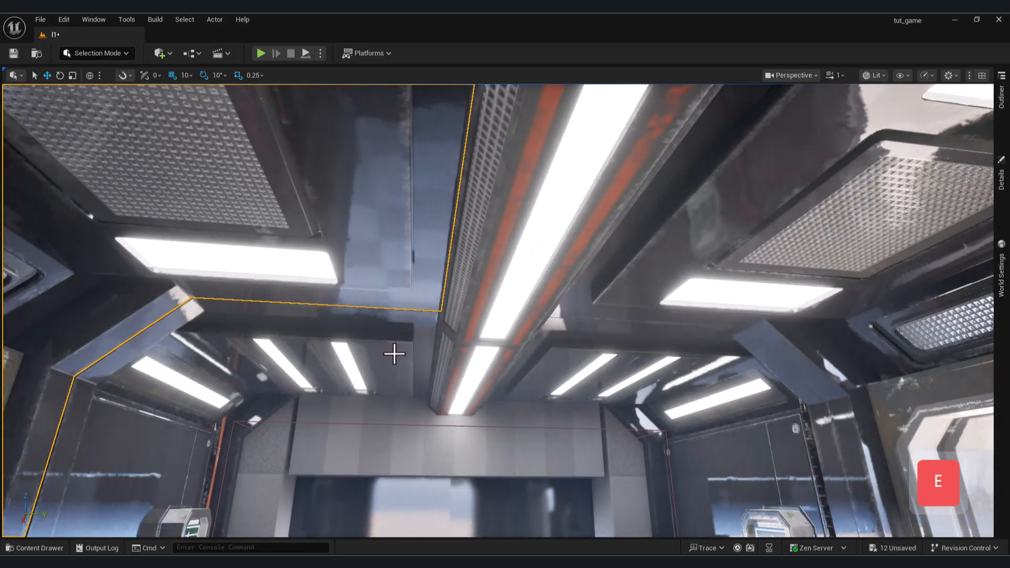
click(395, 354)
right_drag(395, 354, 462, 395)
click(463, 394)
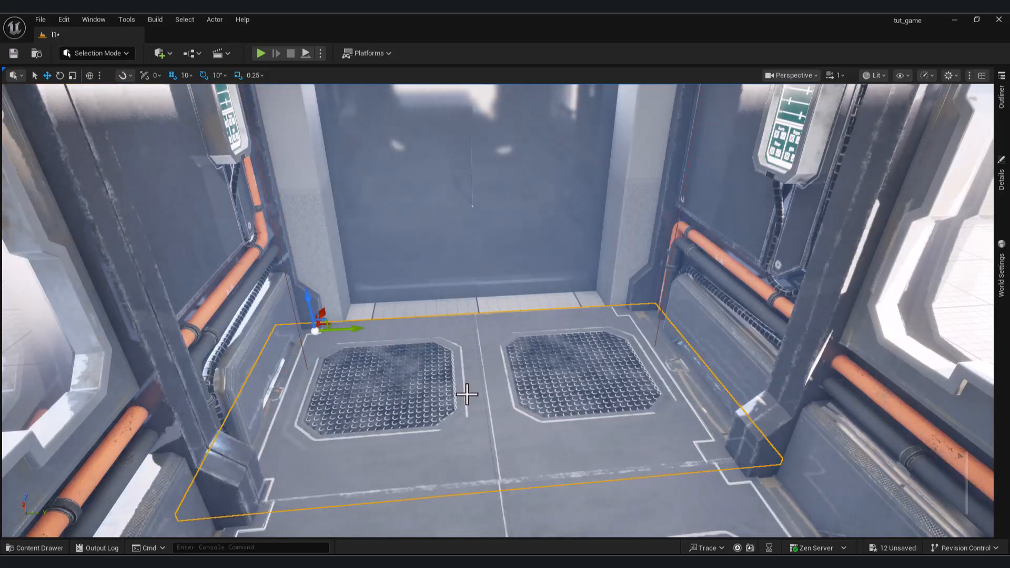
click(52, 552)
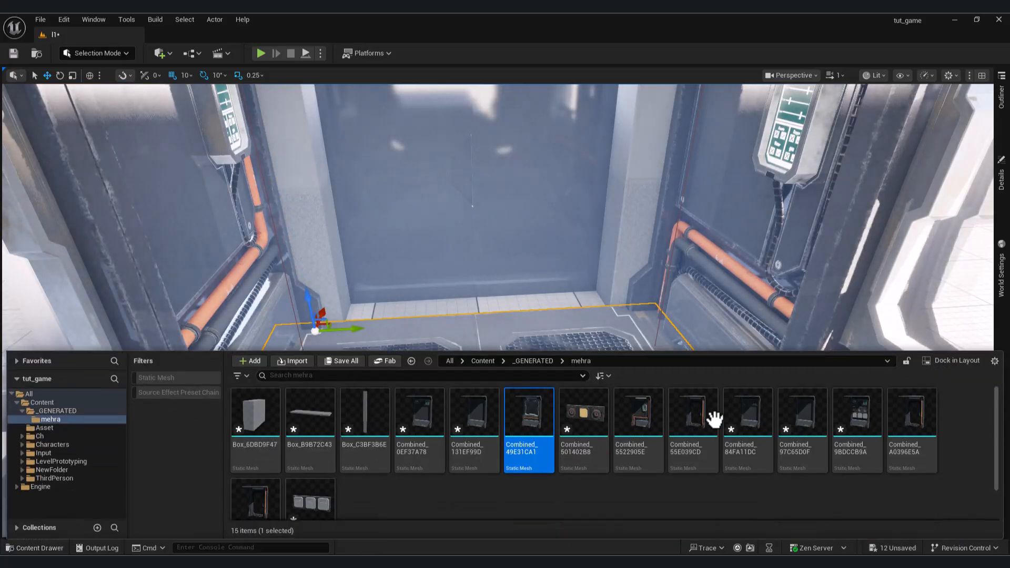
click(1004, 186)
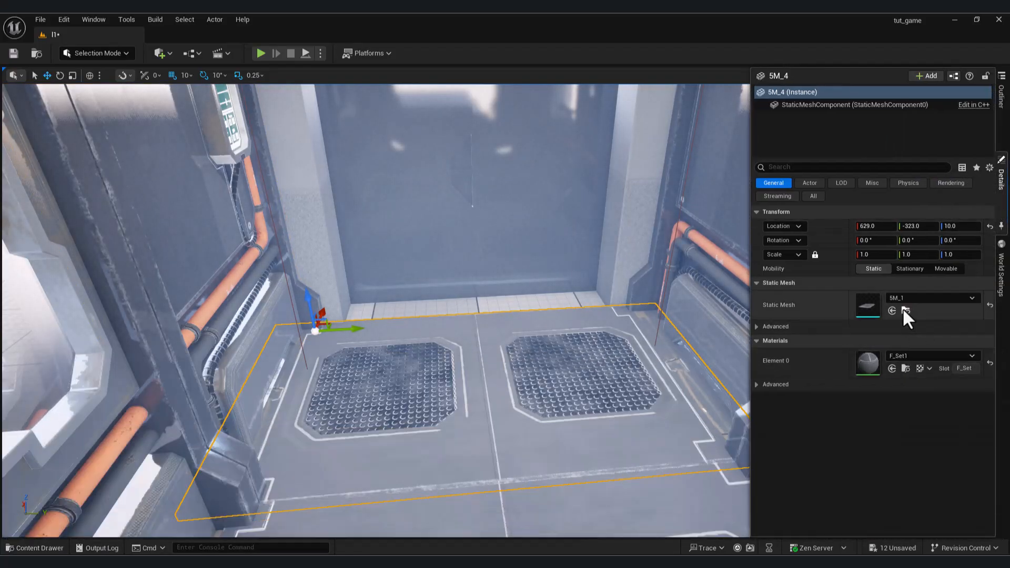
click(902, 308)
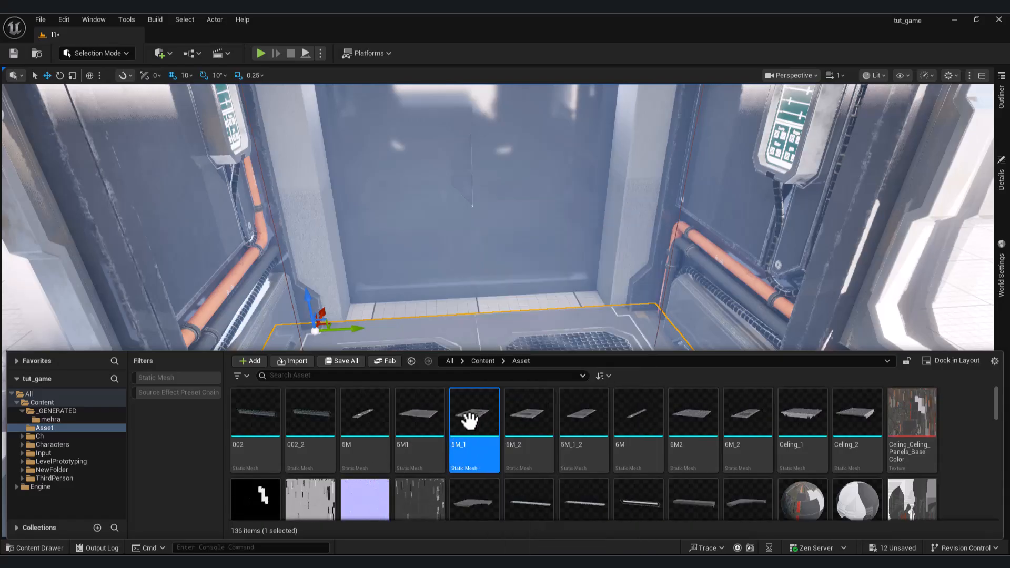
double_click(456, 429)
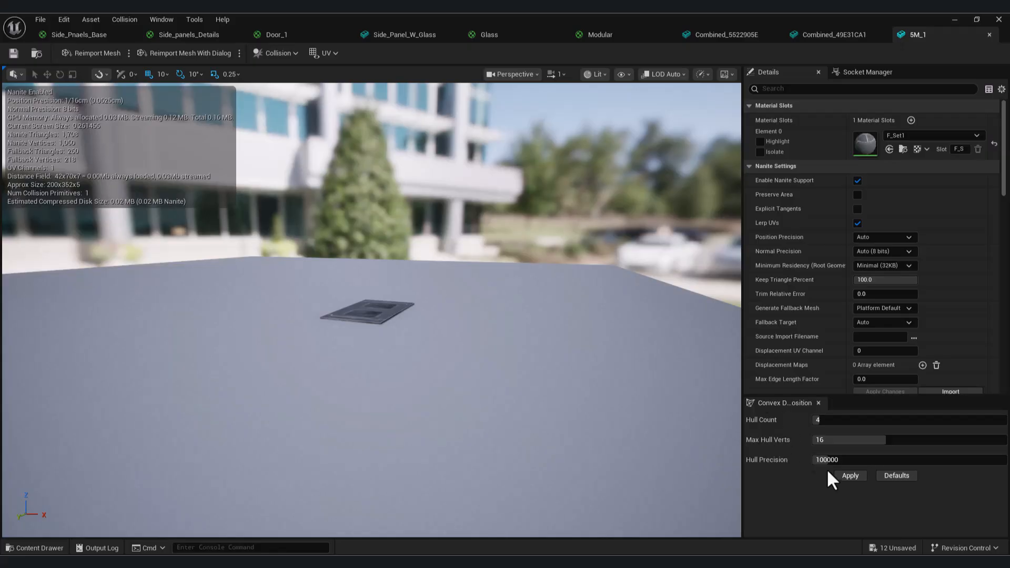
click(844, 476)
click(955, 21)
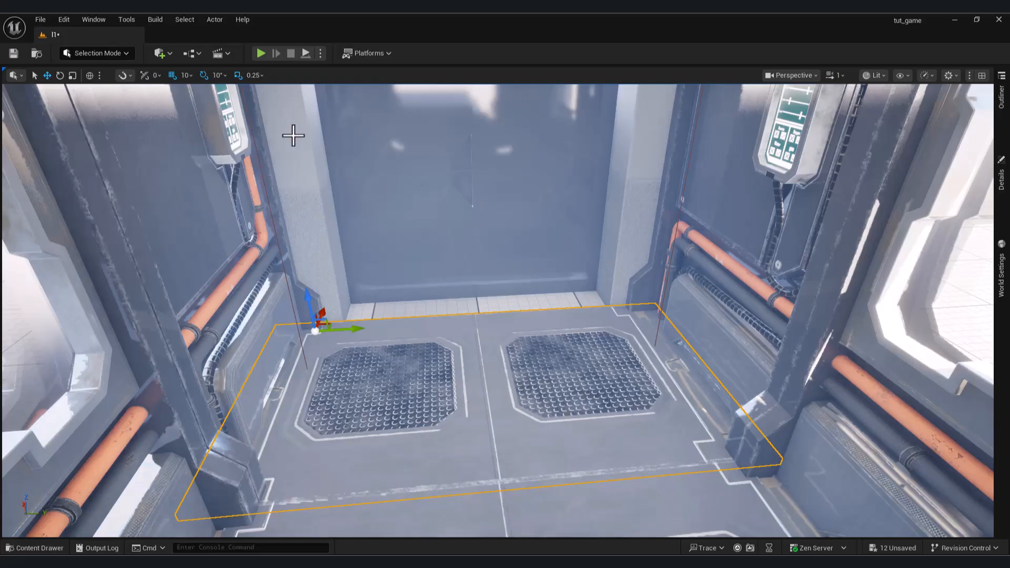
Play-test the level by walking around the outside wall and through the E1 door, and end the session.
key(w)
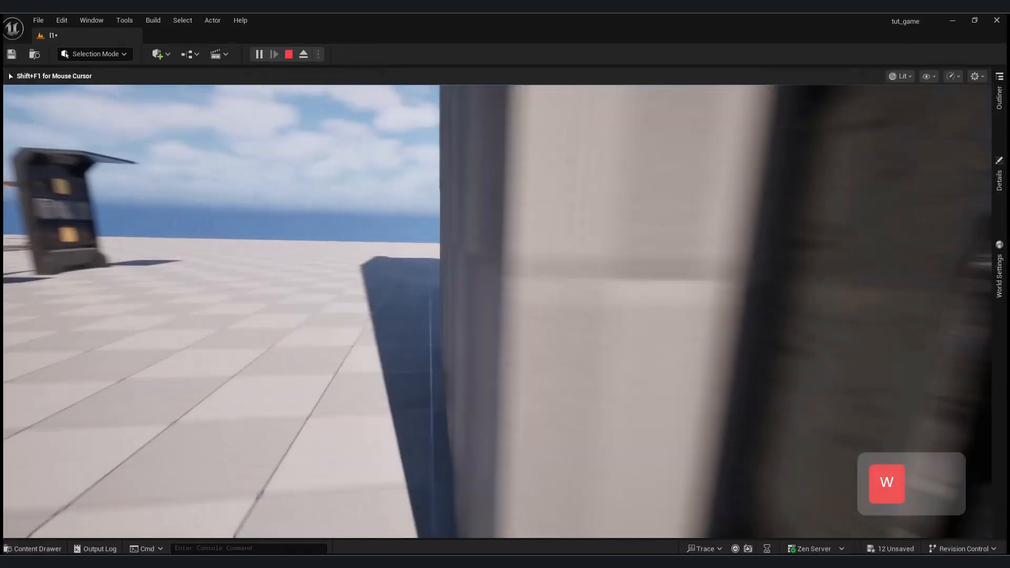
key(a)
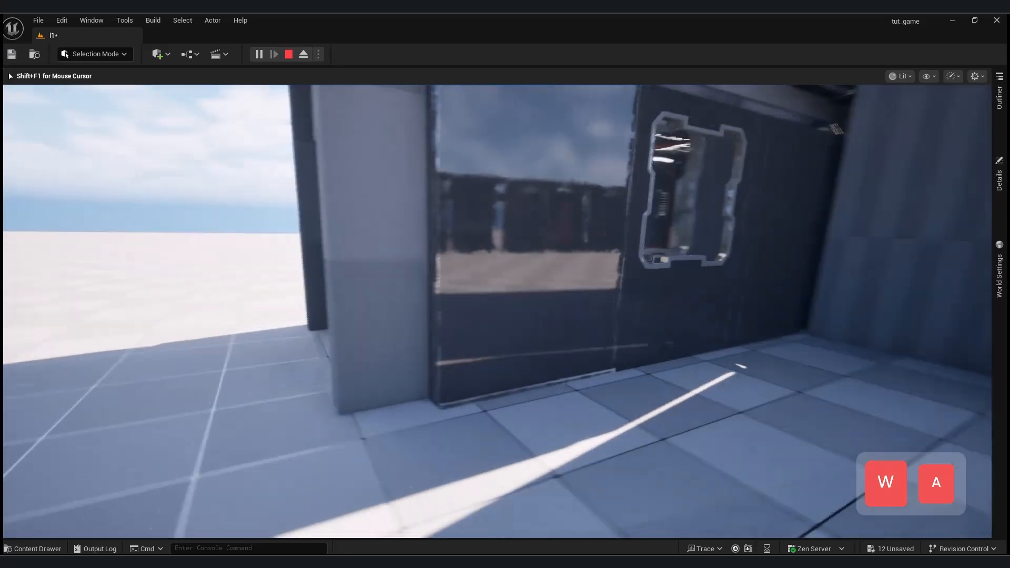
key(w)
key(e)
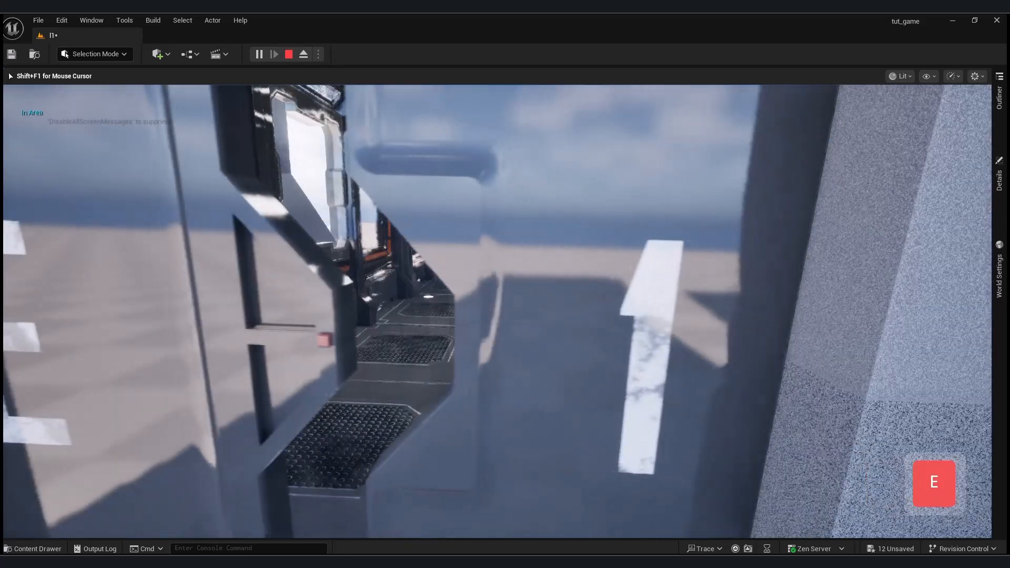
key(w)
key(Escape)
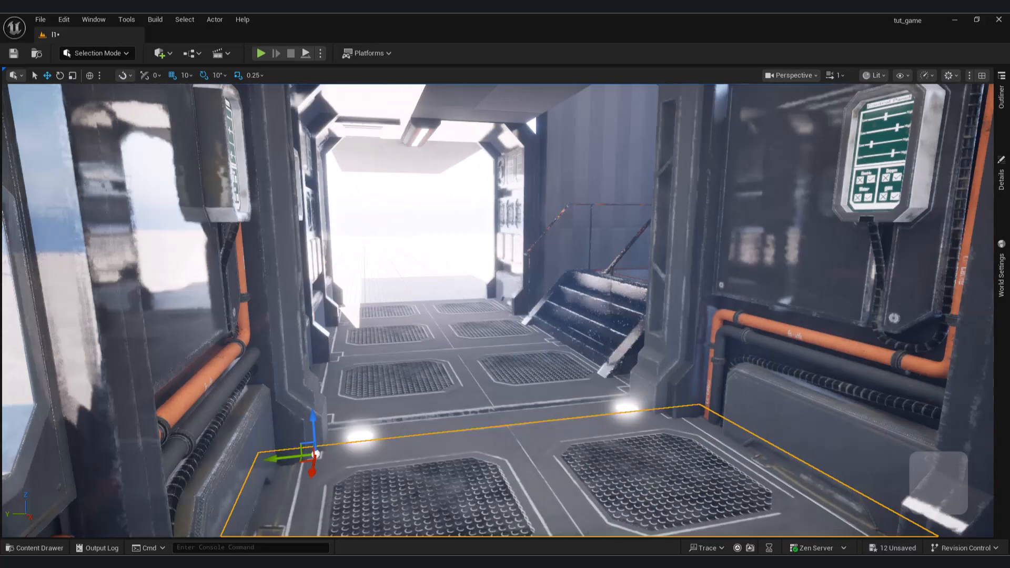
Open the corridor arch's mesh Column2_Column2_001, generate convex collision with Hull Count 18 and Max Hull Verts 21, and save it.
right_drag(473, 363, 505, 310)
key(a)
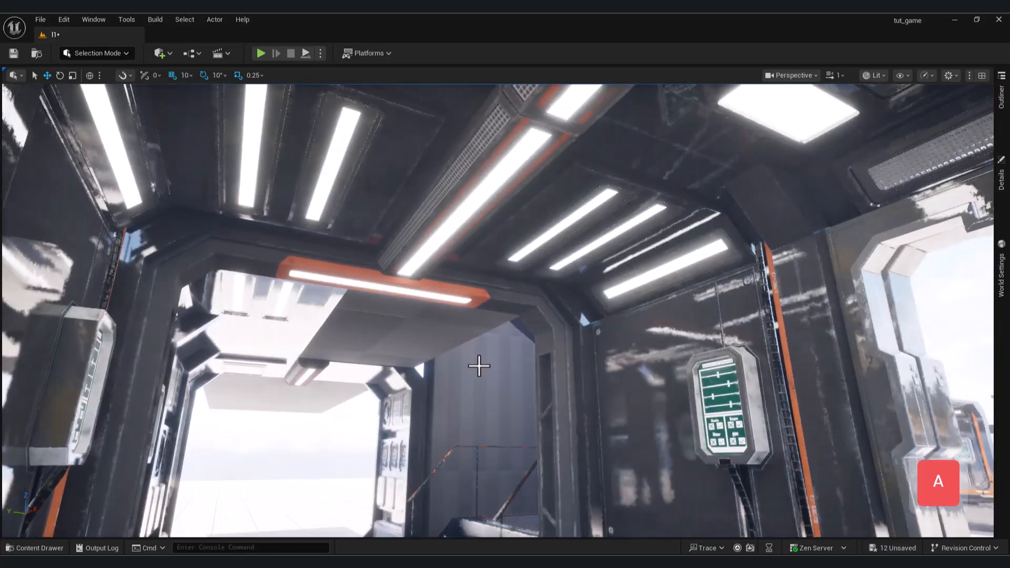
click(561, 328)
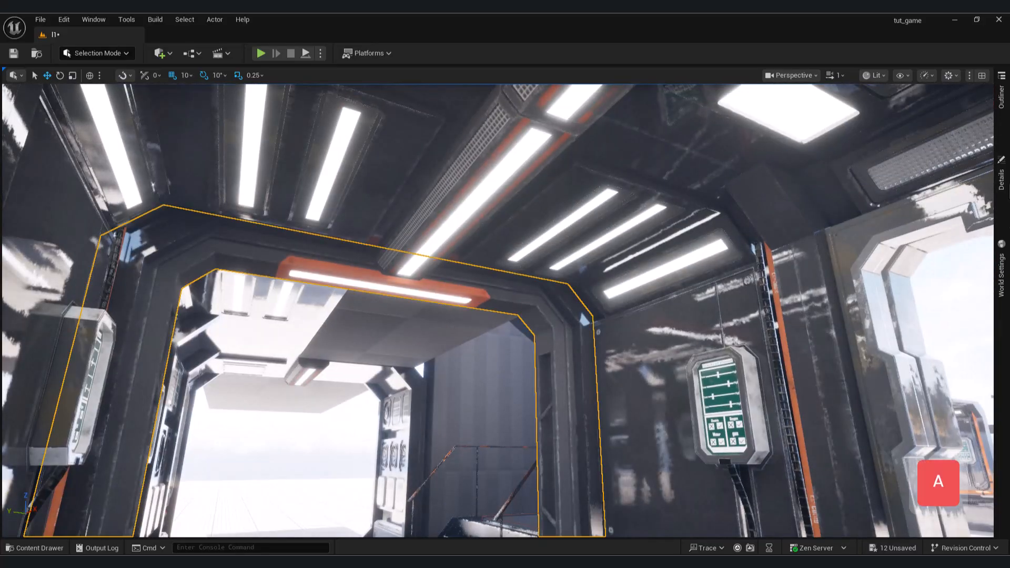
click(1000, 190)
click(905, 311)
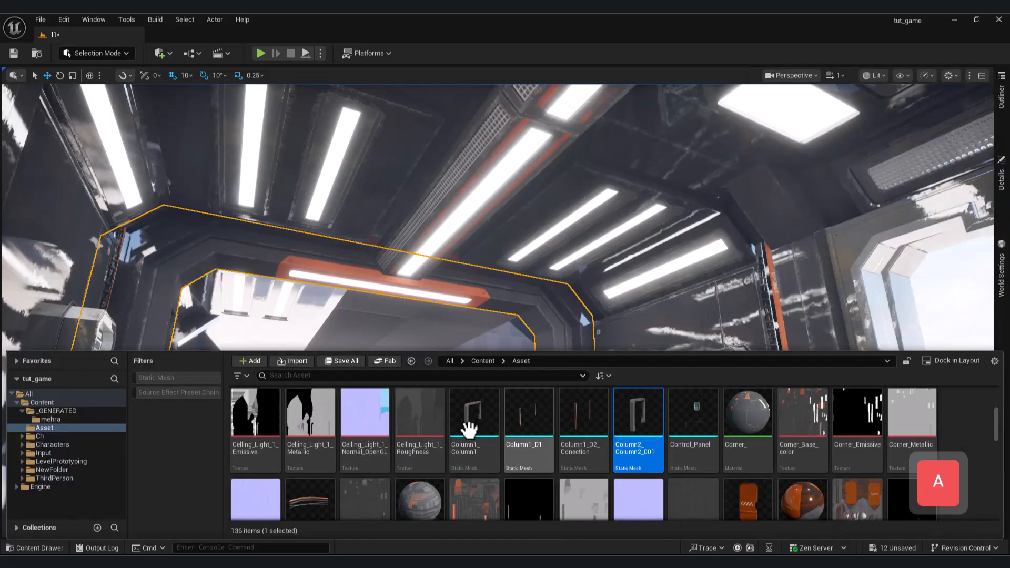
double_click(651, 411)
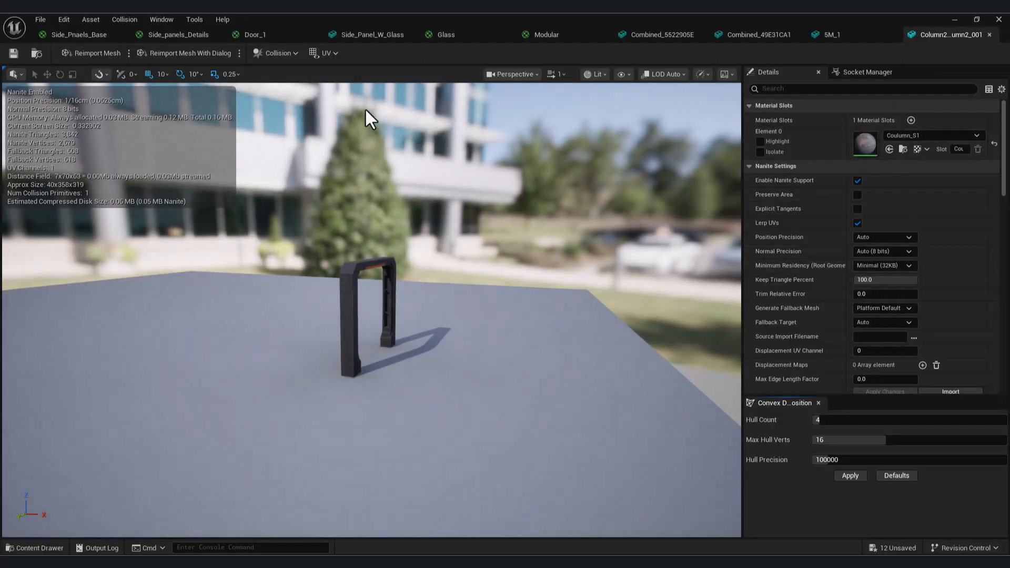
click(861, 441)
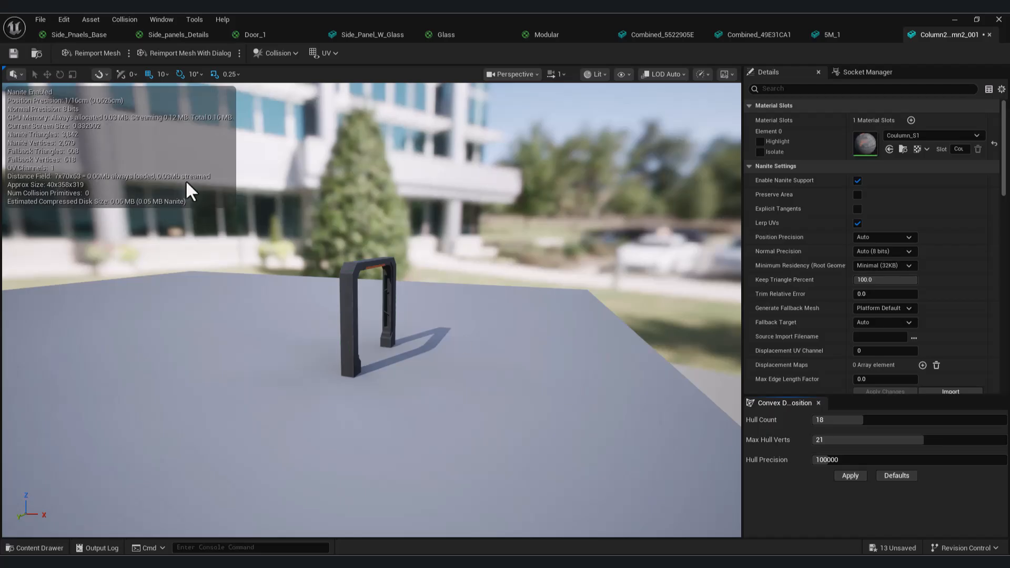
click(11, 54)
click(955, 19)
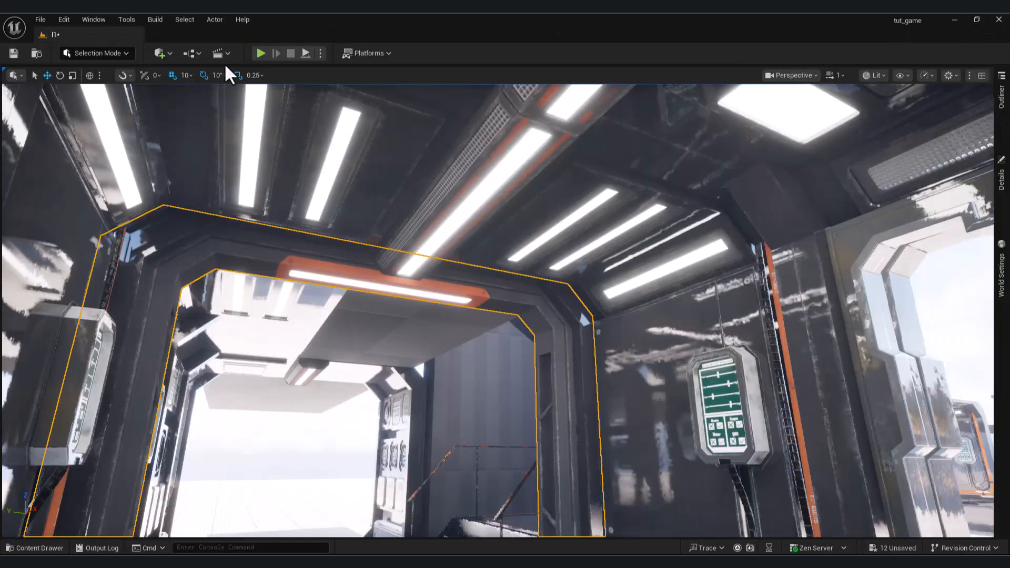
Play-test the level by opening the E1 door and walking down the corridor into the elevator.
click(260, 53)
key(e)
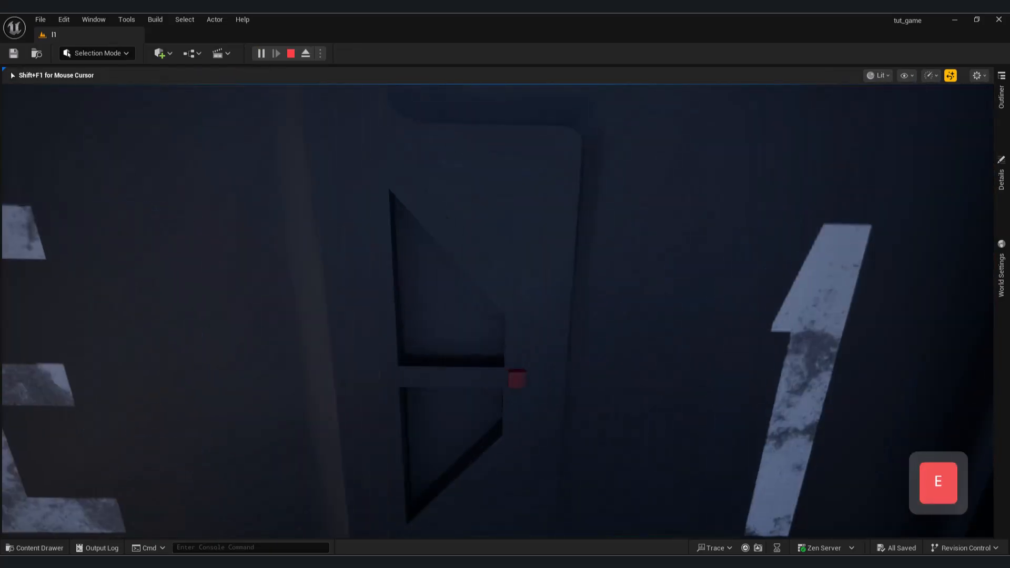
key(s)
key(a)
key(w)
key(e)
key(w)
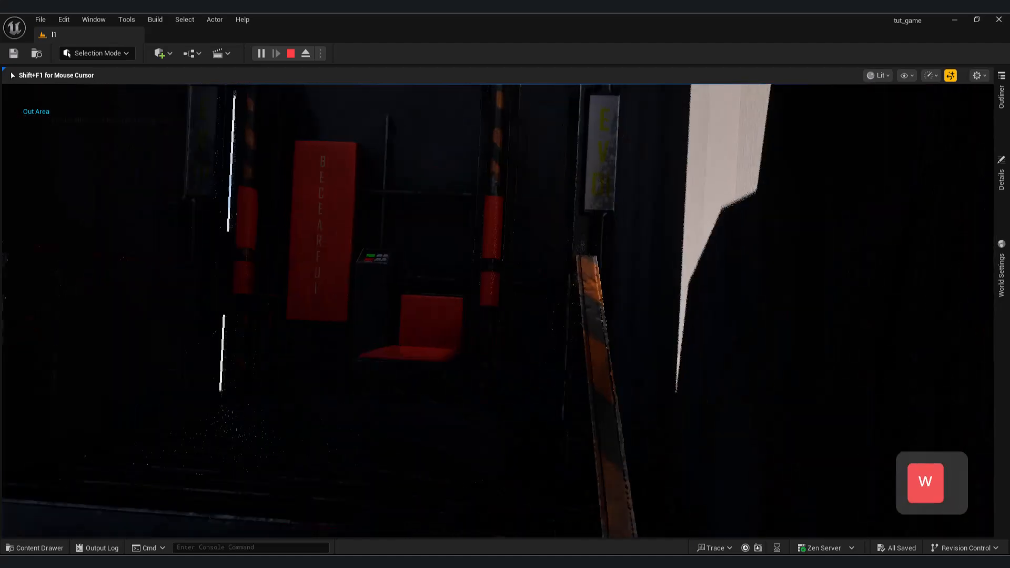
key(a)
key(w)
key(a)
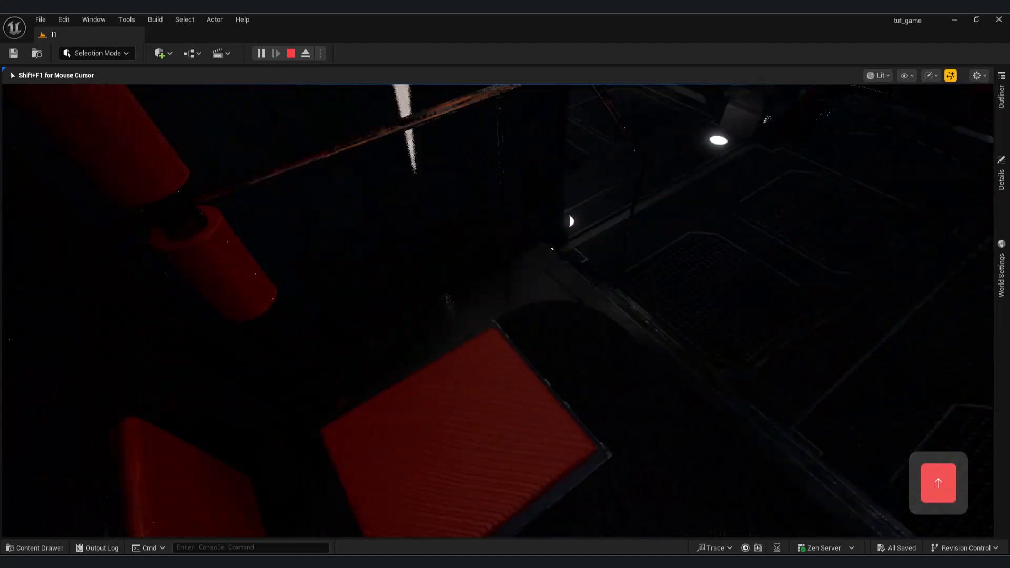
Ride the elevator up and down, walk back out into the corridor, and end the play session.
key(Up)
key(Down)
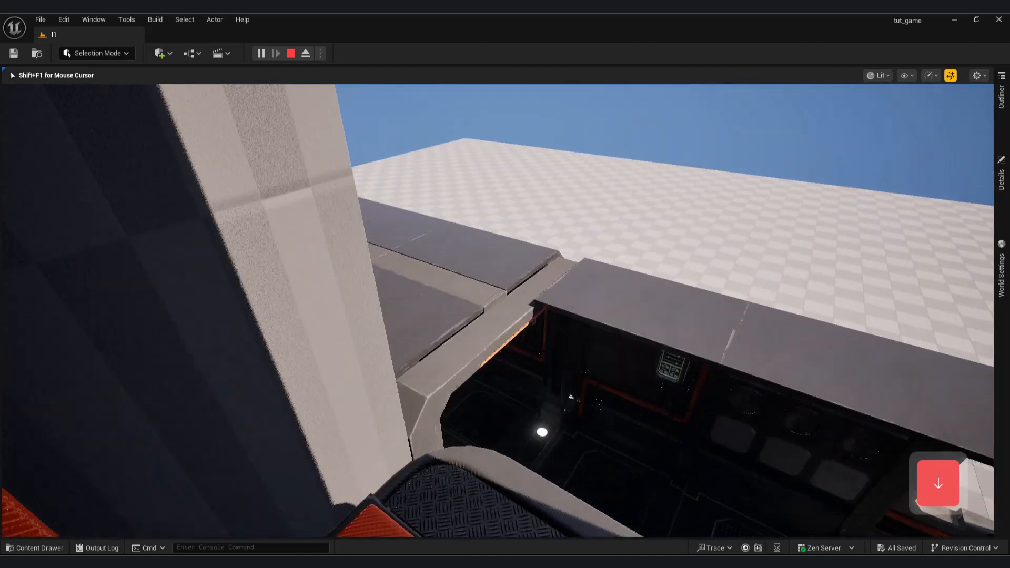
key(w)
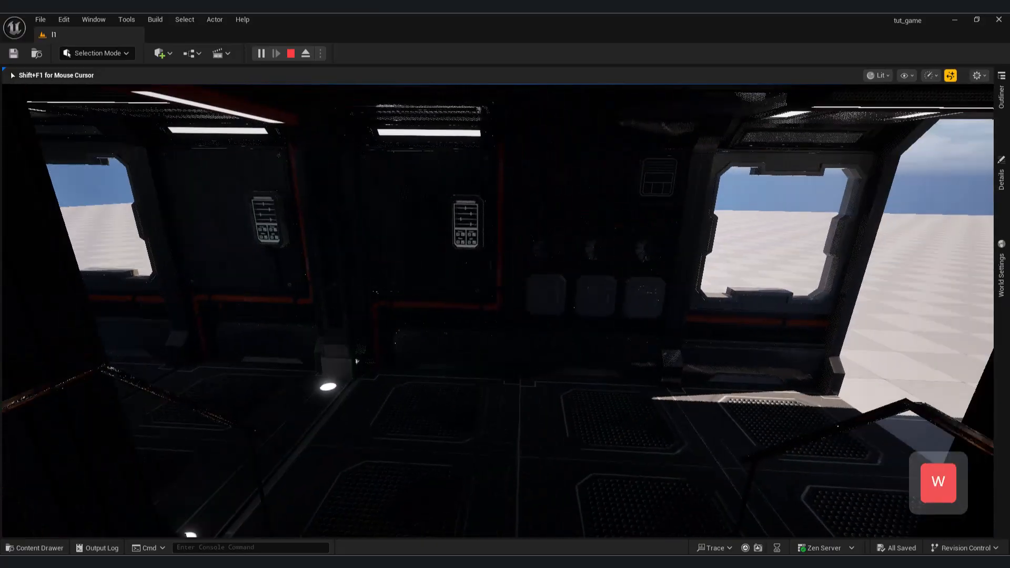
key(d)
key(w)
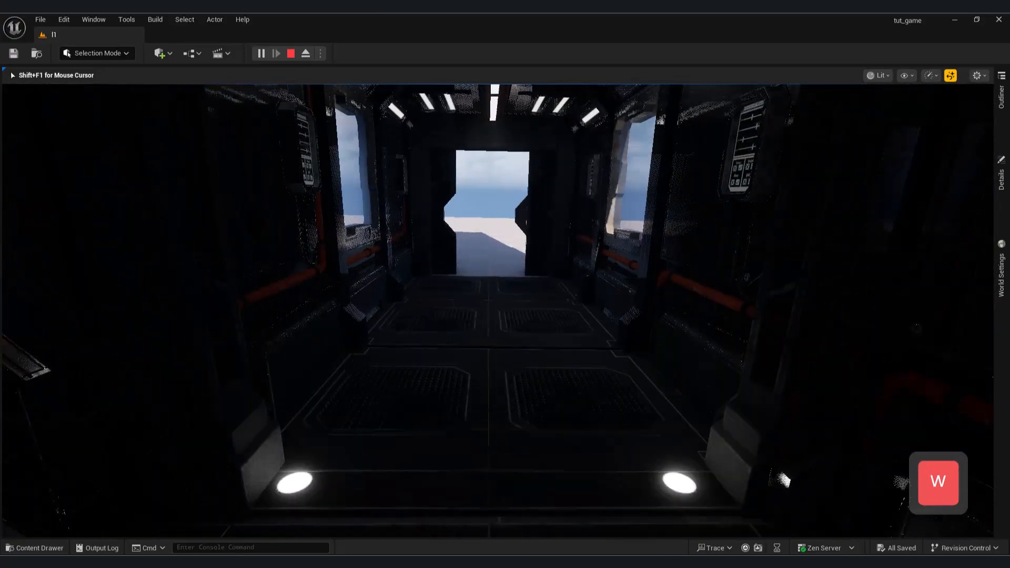
key(Escape)
key(s)
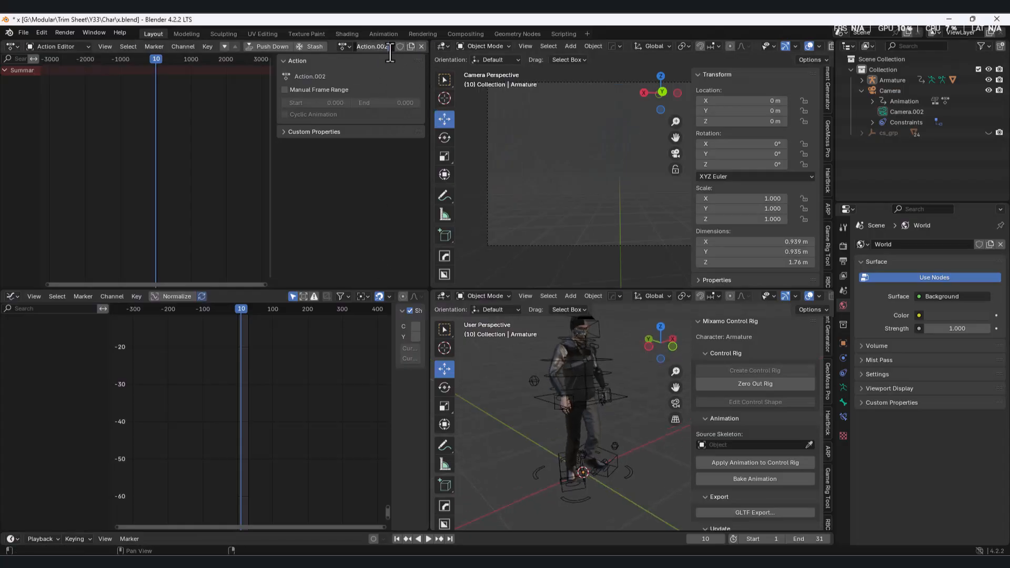
In Blender, rename the armature's action Press_Button, give it a fake user, and widen the Action Editor area.
text(Pe)
text(ress_)
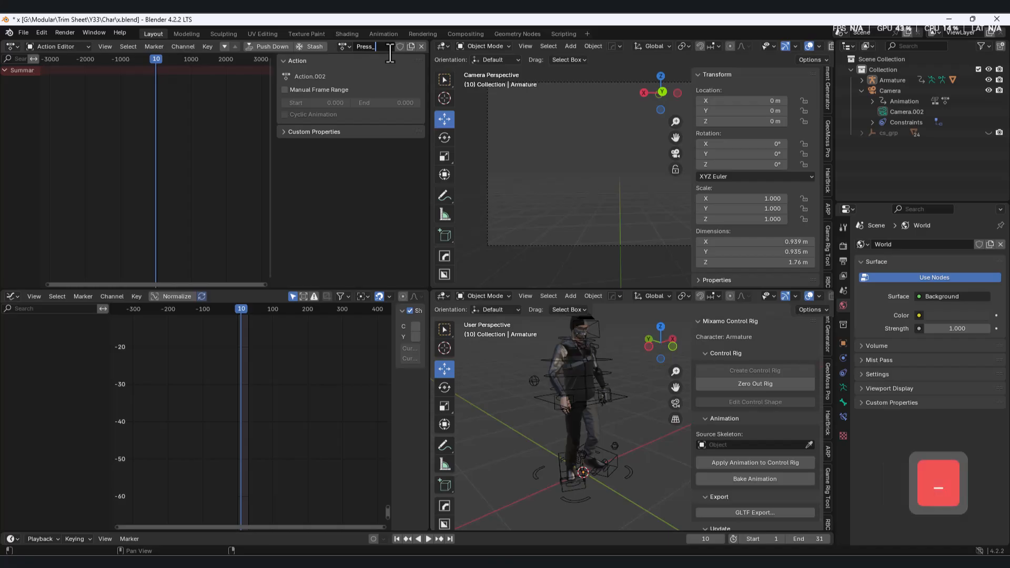
text(Bytton)
key(BackSpace)
key(BackSpace)
key(BackSpace)
key(BackSpace)
key(BackSpace)
text(utton)
key(Return)
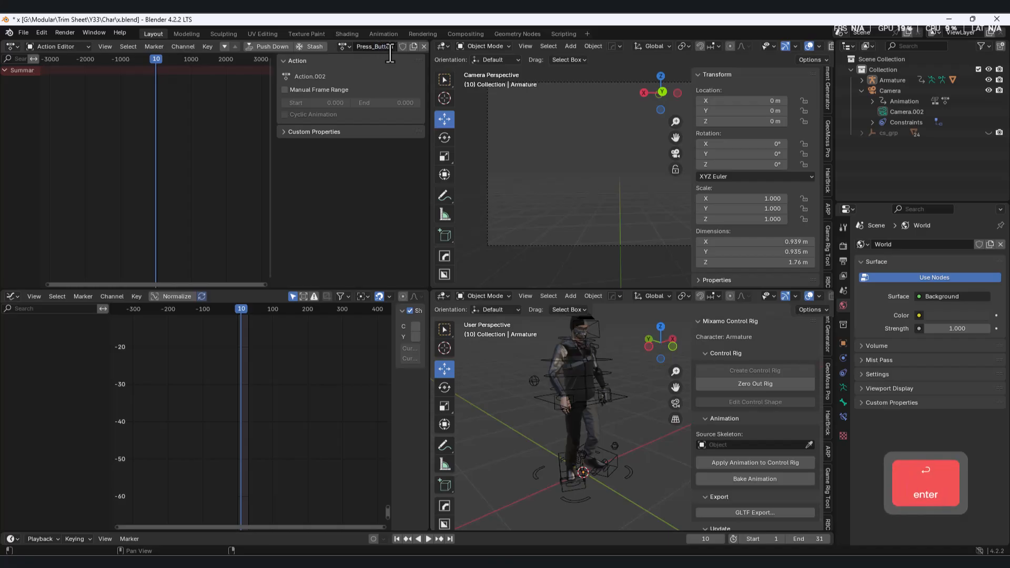
click(402, 46)
drag(429, 160, 458, 163)
click(343, 46)
Set the current frame to 1 and switch the character's armature to Pose Mode.
middle_drag(546, 405, 310, 164)
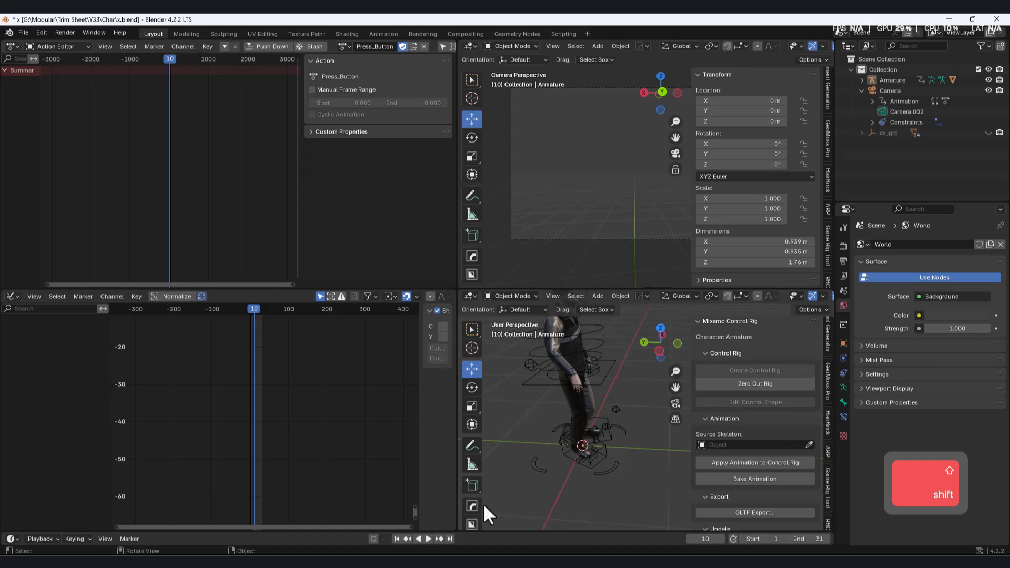
drag(252, 309, 251, 310)
middle_drag(594, 407, 575, 402)
scroll(576, 402, up, 2)
shift+middle_drag(566, 317, 575, 345)
click(525, 297)
click(522, 331)
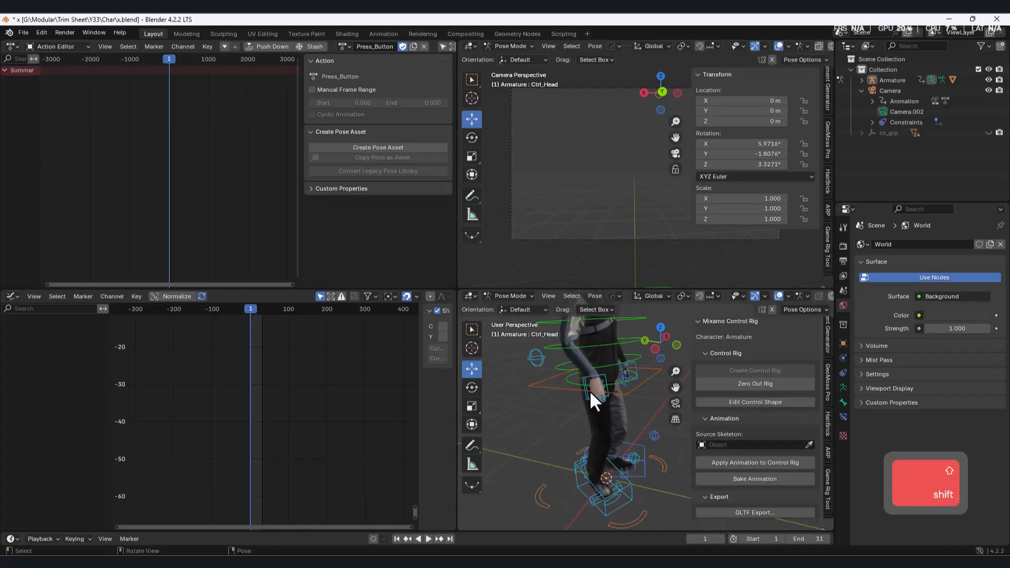
Try adjusting the rig around the Ctrl_Hips control and undo the changes.
click(569, 373)
drag(571, 374, 597, 380)
key(ctrl+z)
middle_drag(609, 409, 587, 412)
key(ctrl+z)
Insert a Location & Rotation keyframe for Ctrl_Hips at frame 1 and expand its channels in the Graph Editor.
shift+scroll(249, 423, up, 5)
ctrl+scroll(247, 421, down, 3)
ctrl+scroll(251, 423, up, 7)
middle_drag(255, 430, 326, 403)
scroll(227, 402, up, 11)
scroll(334, 422, up, 5)
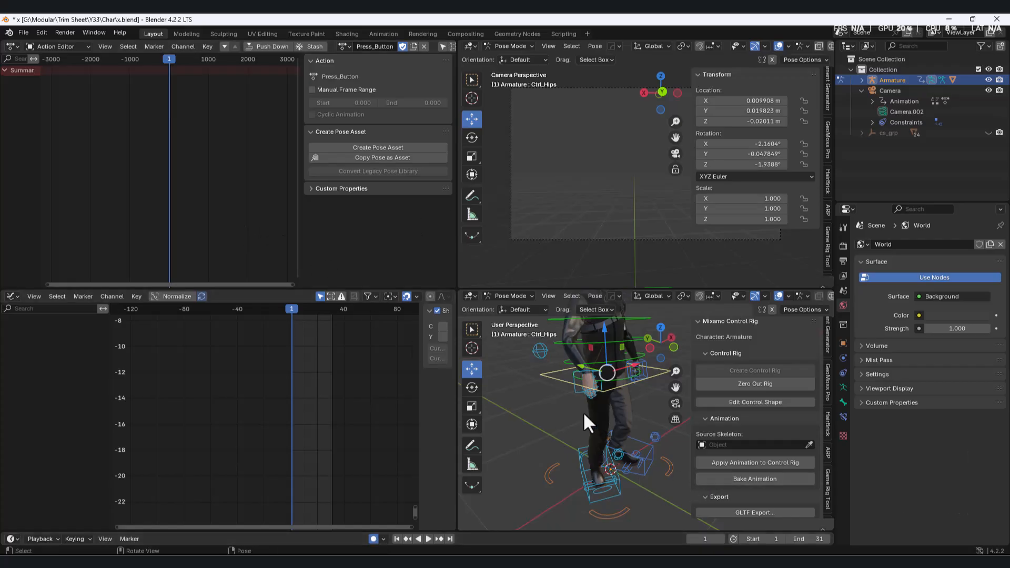
key(i)
middle_drag(541, 434, 566, 423)
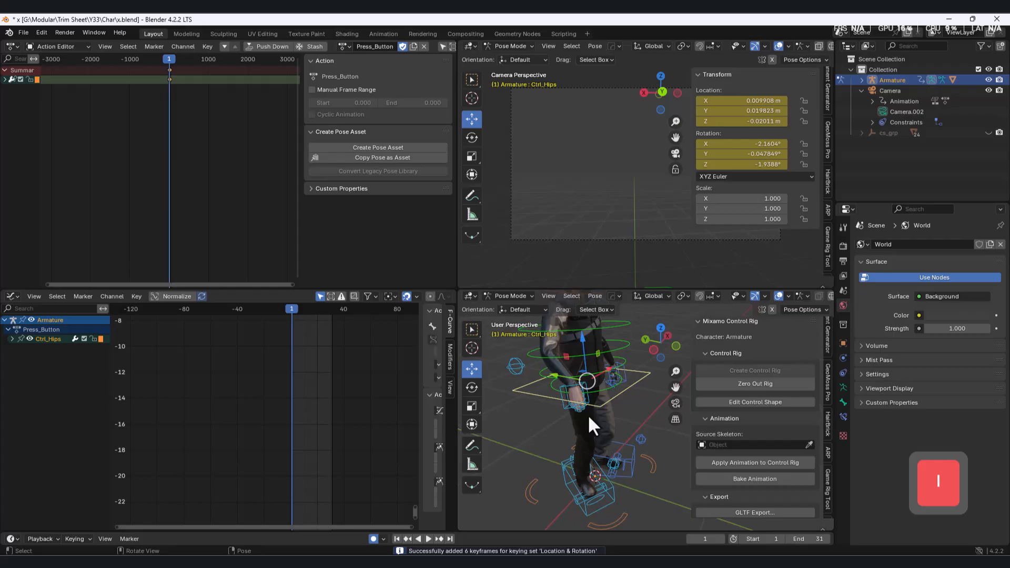
click(11, 338)
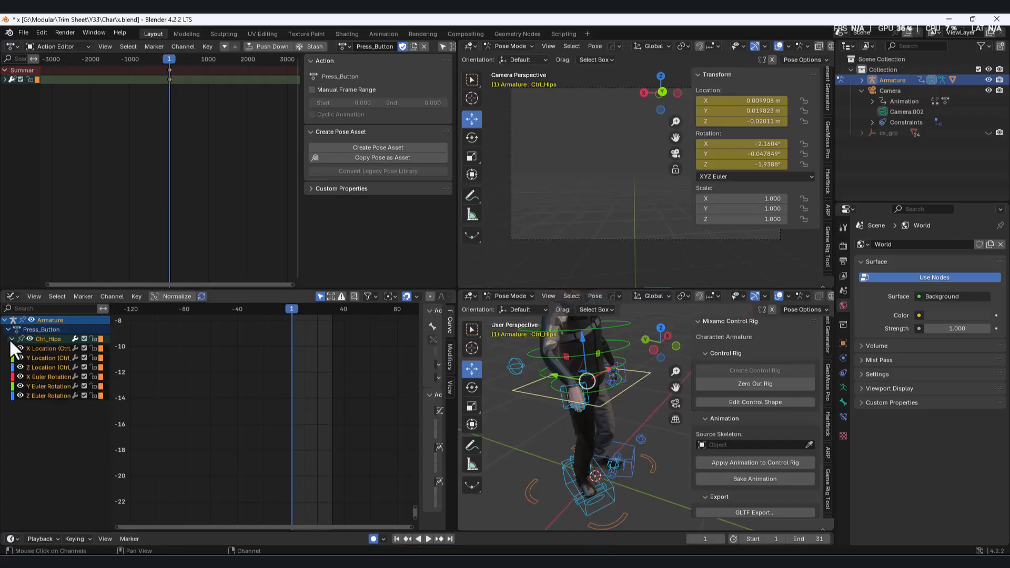
Undo the channel expansion, select all control bones, and insert Location & Rotation keyframes for them at frame 1.
key(ctrl+z)
key(ctrl+z)
key(a)
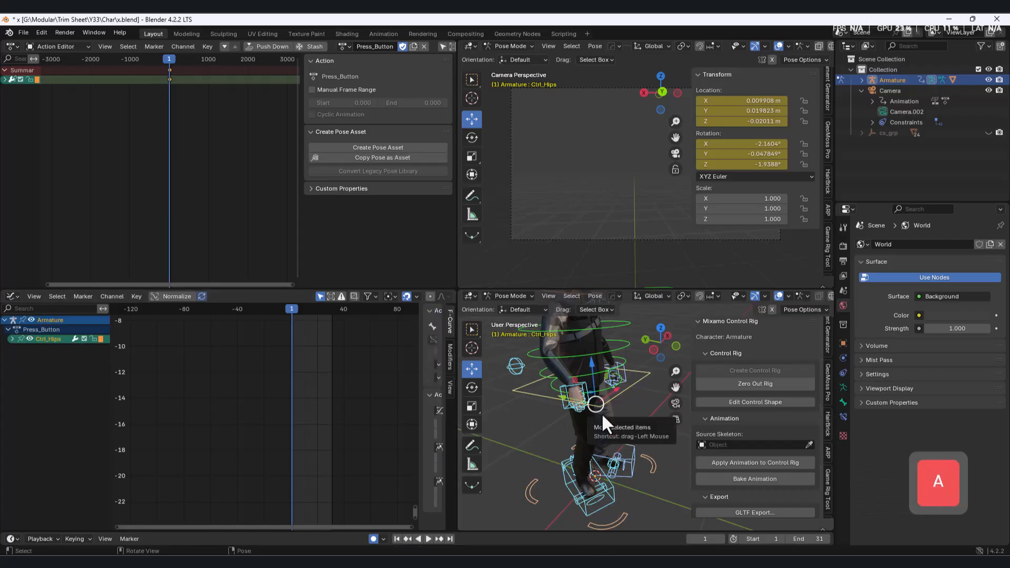
key(i)
scroll(252, 460, down, 2)
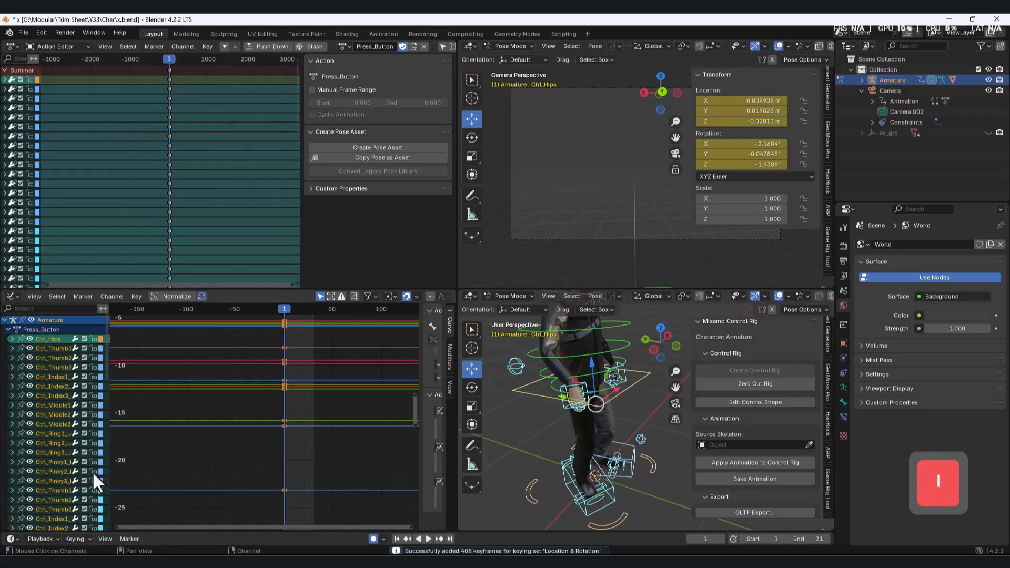
Try moving the right-hand IK control at frame 10 along global Y, and undo the move.
scroll(58, 455, down, 10)
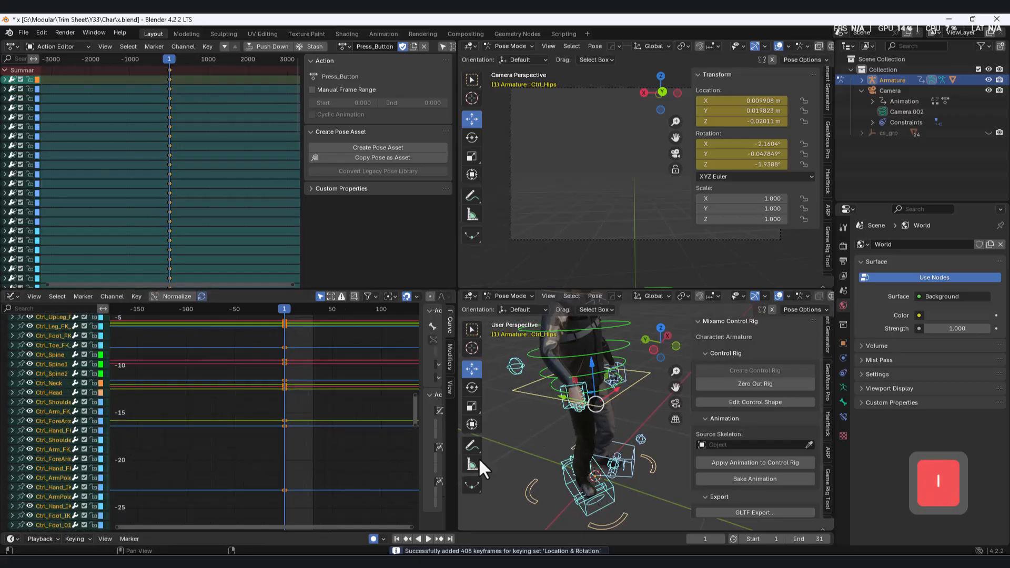
click(651, 419)
drag(292, 308, 292, 316)
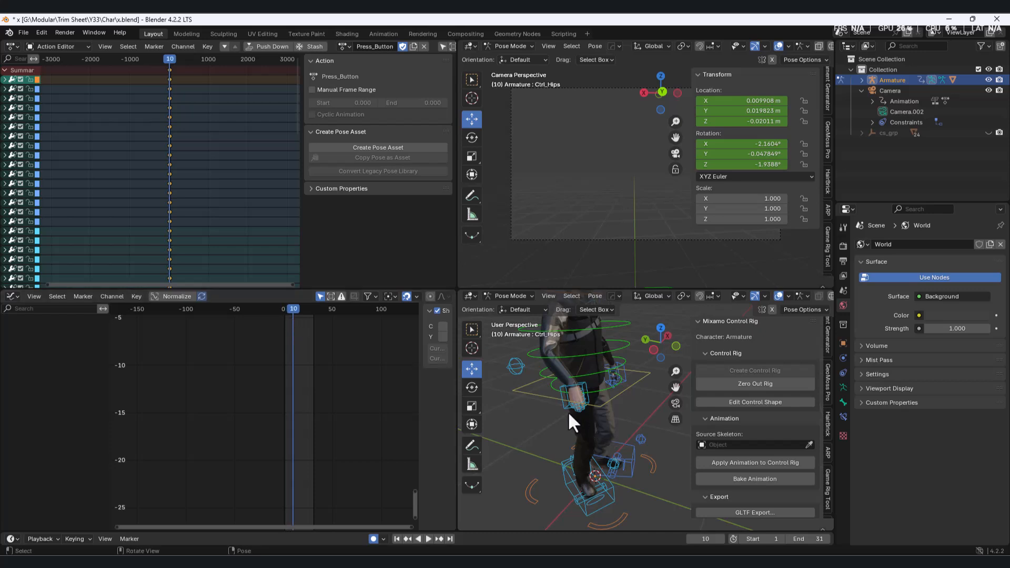
click(573, 402)
drag(547, 378, 608, 409)
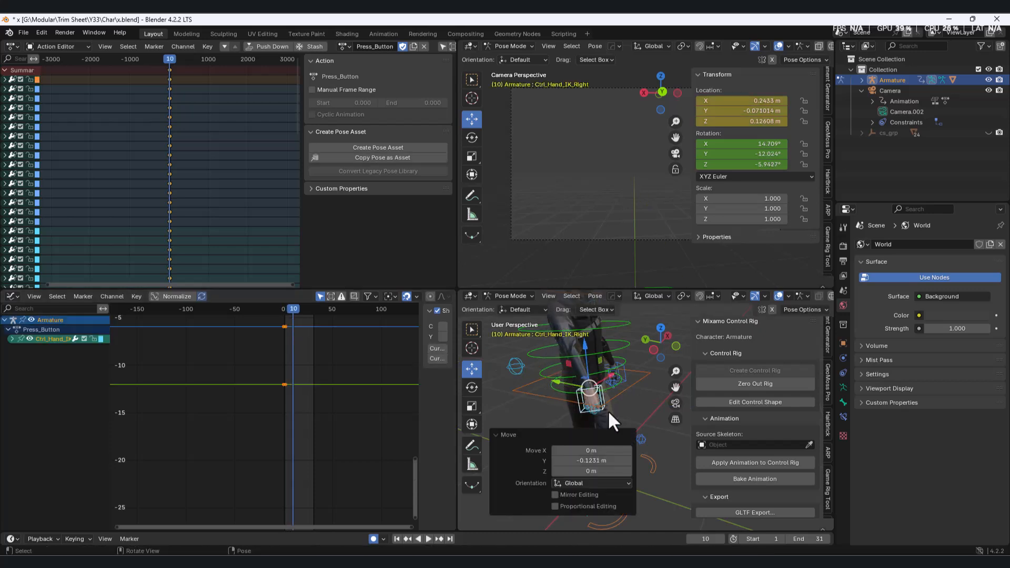
scroll(637, 394, down, 3)
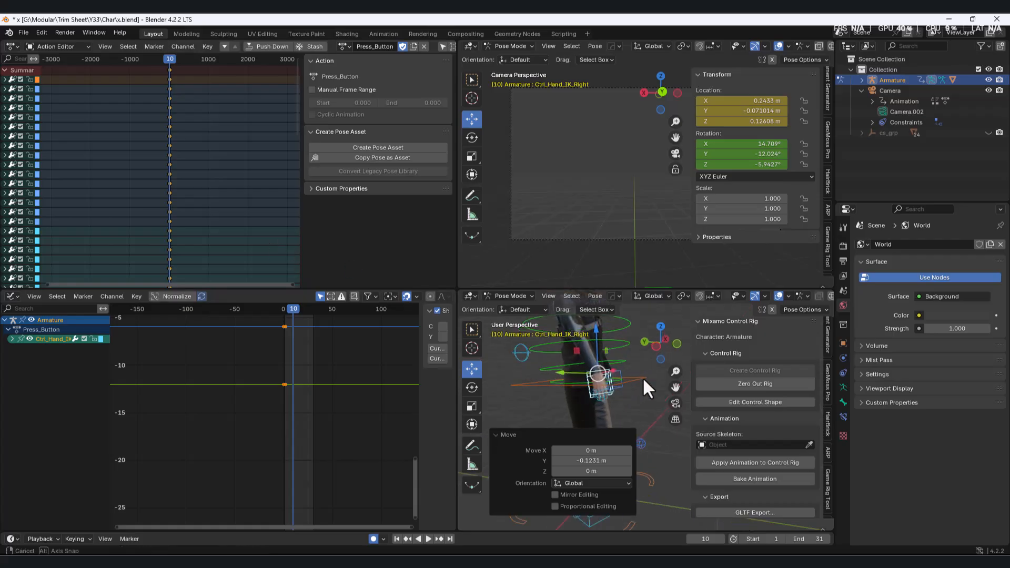
key(ctrl+z)
key(ctrl+z)
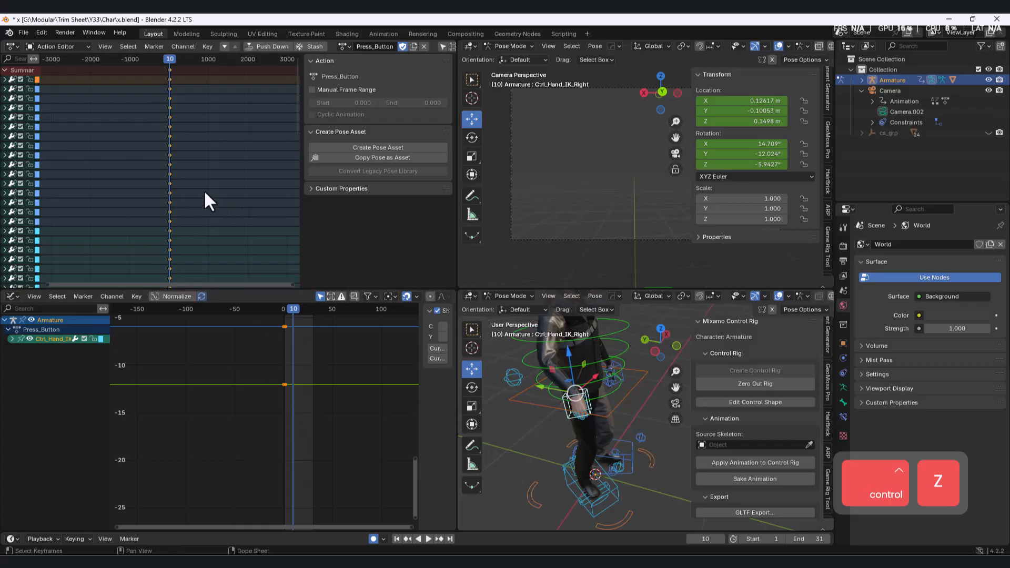
Set the animation's end frame to 15 and insert Location & Rotation keyframes for all control bones at frame 15.
scroll(187, 202, down, 4)
key(a)
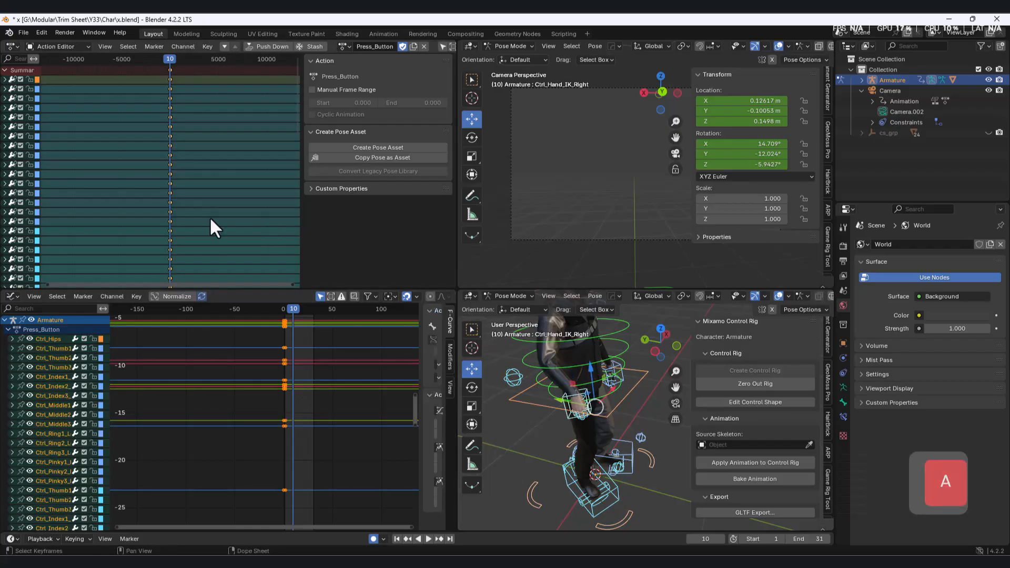
key(ctrl+c)
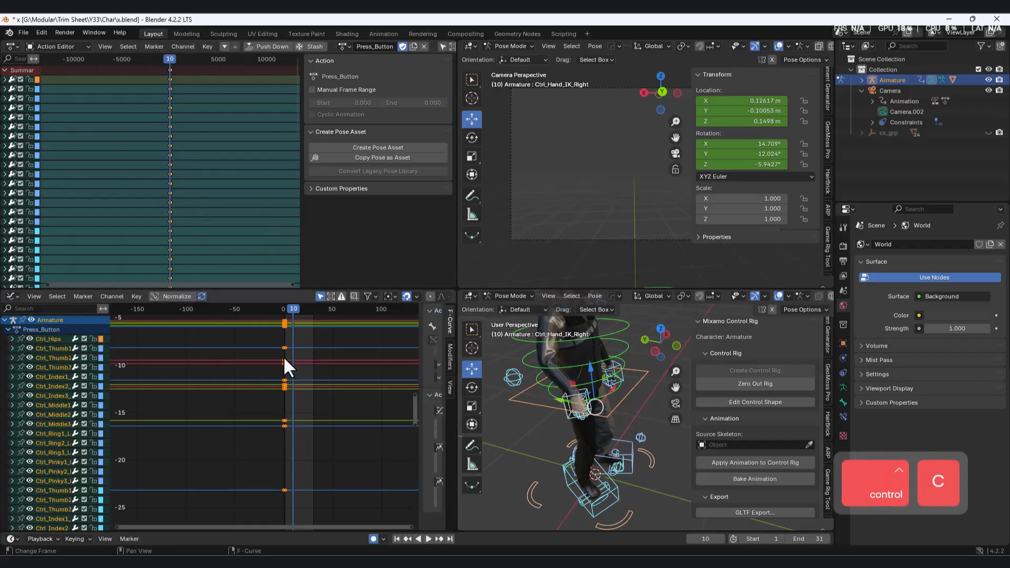
click(297, 310)
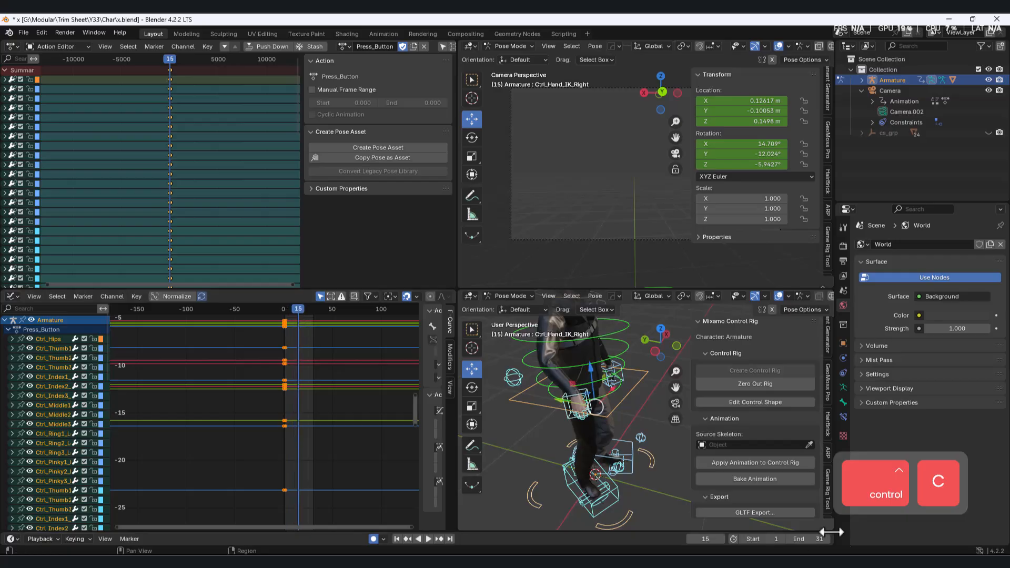
click(807, 538)
text(15)
key(Return)
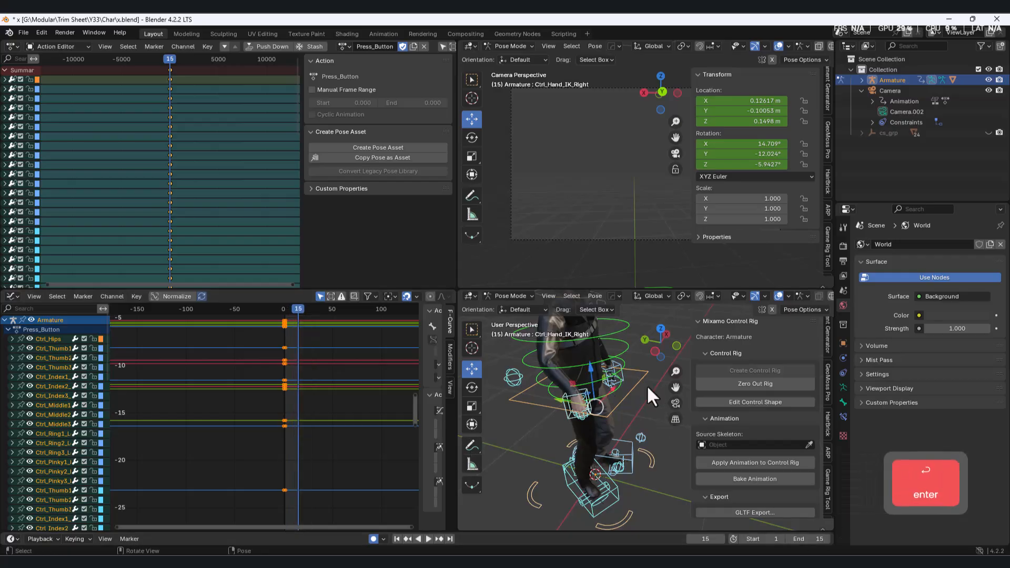
key(i)
click(649, 415)
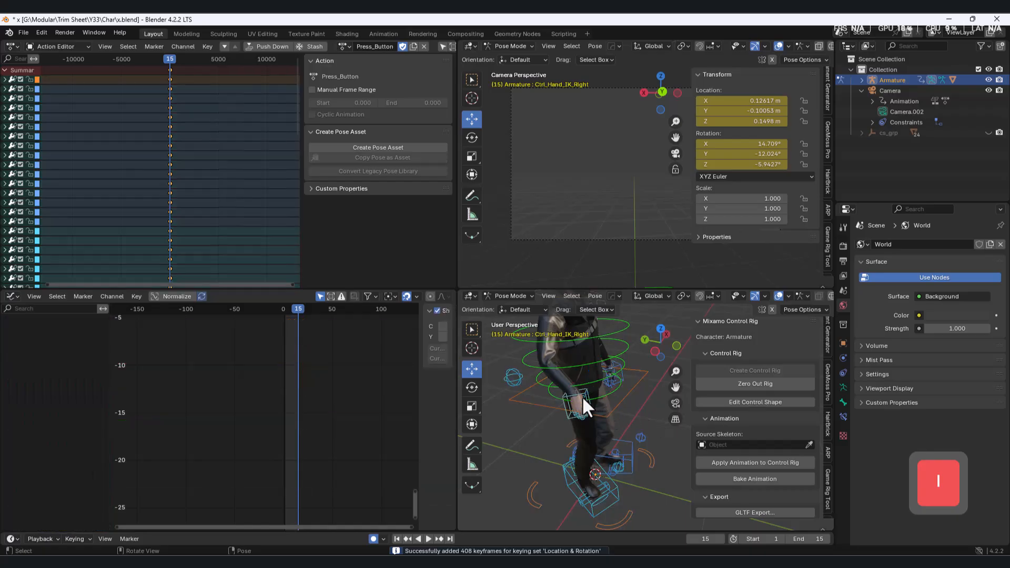
Inspect the right thumb control's channels and the Press_Button keyframes at frames 1 and 15 in the Action Editor.
click(582, 396)
click(12, 339)
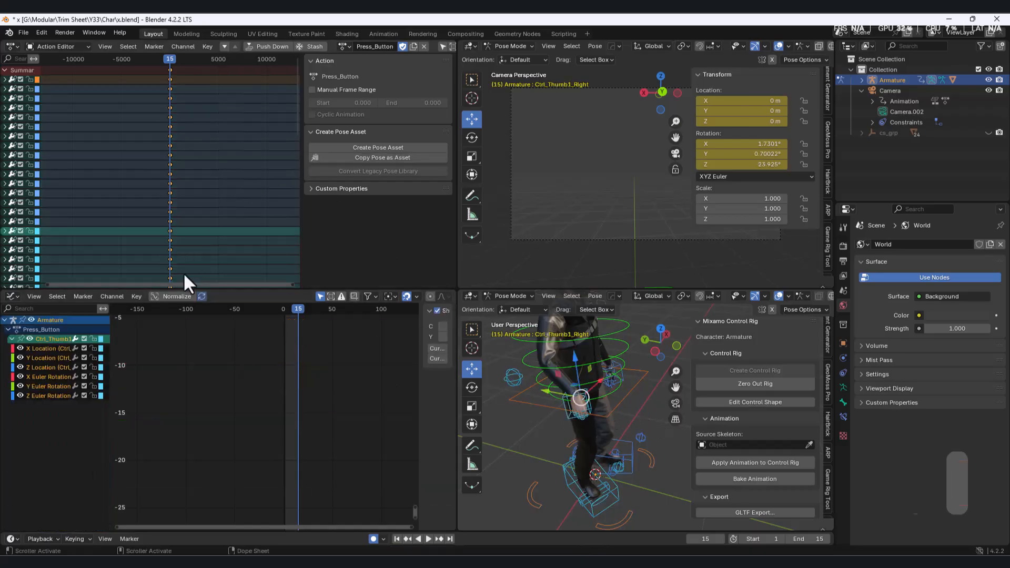
ctrl+scroll(198, 210, down, 5)
ctrl+middle_drag(157, 276, 161, 246)
scroll(163, 245, up, 8)
middle_drag(250, 218, 143, 212)
scroll(151, 225, up, 14)
scroll(138, 238, up, 15)
scroll(233, 232, up, 9)
scroll(150, 211, up, 6)
scroll(149, 211, up, 3)
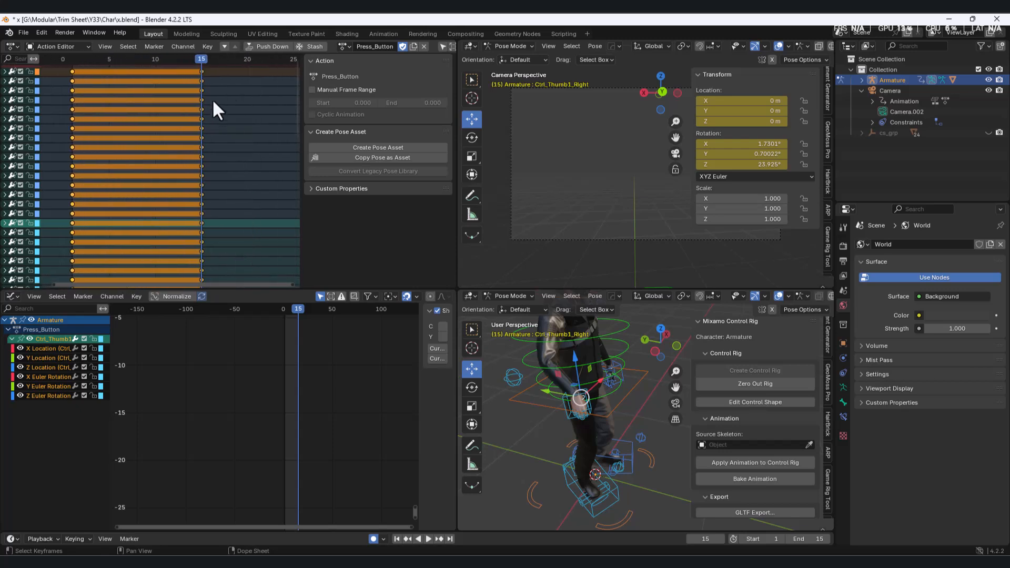
At frame 7, move the right-hand IK control up and forward in front of the body.
key(space)
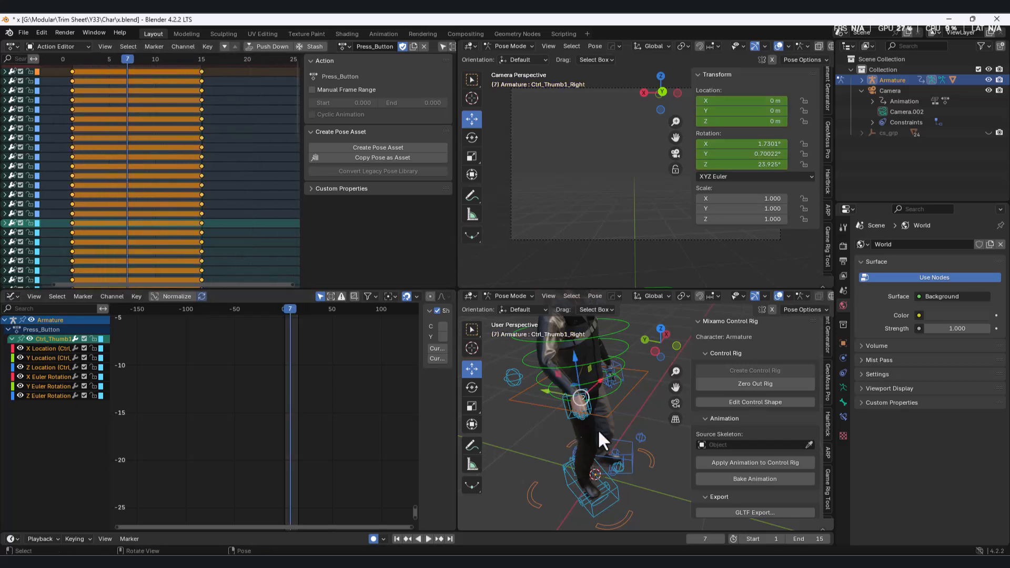
click(569, 415)
drag(544, 380, 589, 336)
drag(554, 364, 608, 374)
middle_drag(610, 374, 648, 367)
key(ctrl+KP_3)
Rotate the right-hand IK control to point forward, raise it about 0.115 m, and insert a Location & Rotation keyframe at frame 7.
key(r)
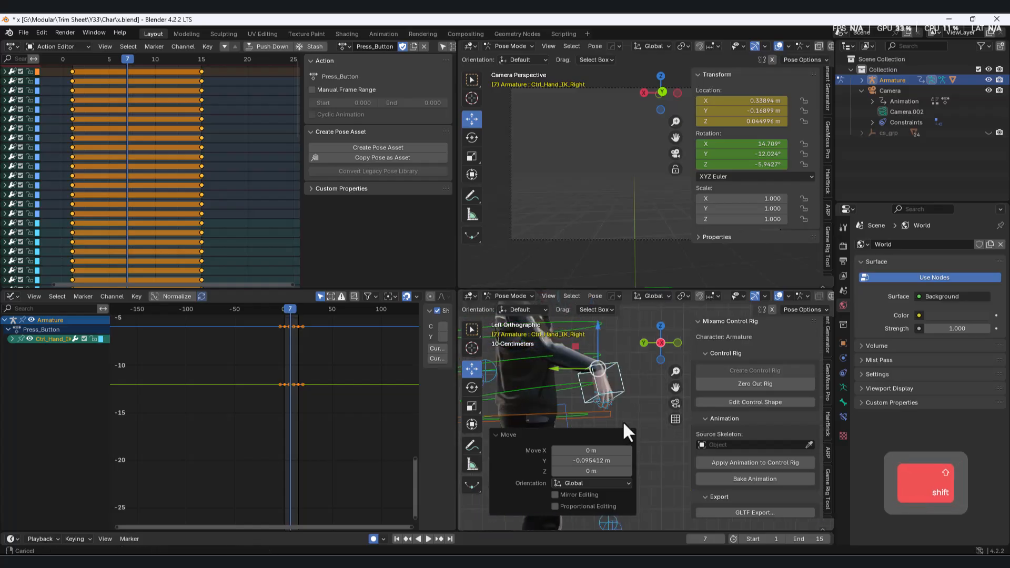
click(633, 361)
drag(573, 347, 577, 318)
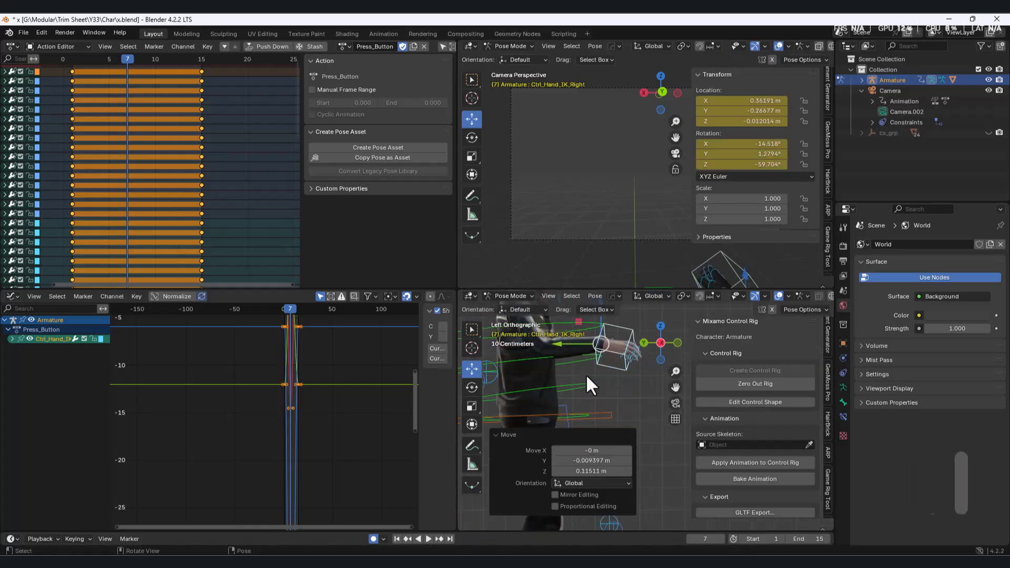
shift+middle_drag(621, 371, 629, 396)
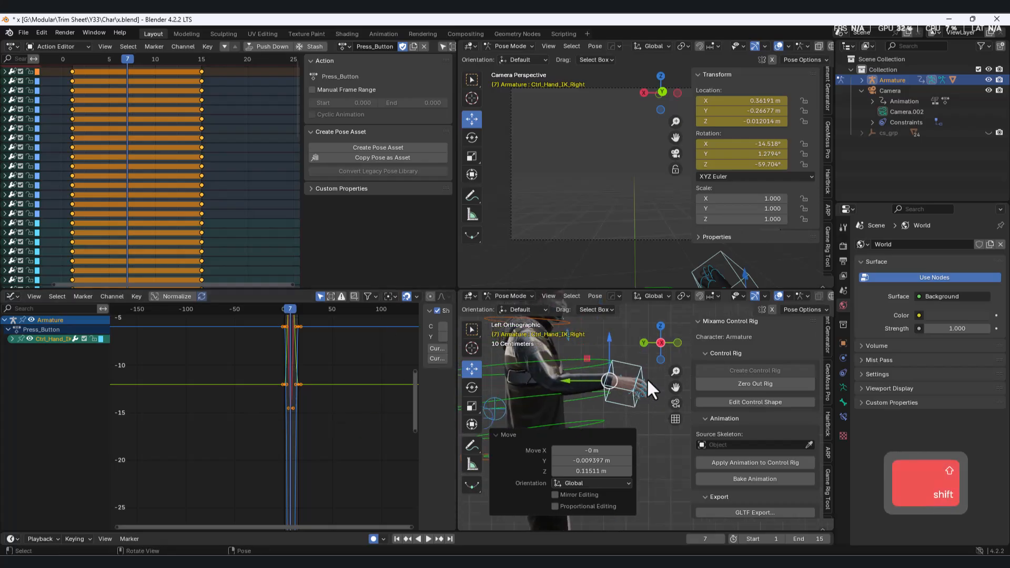
key(i)
click(11, 338)
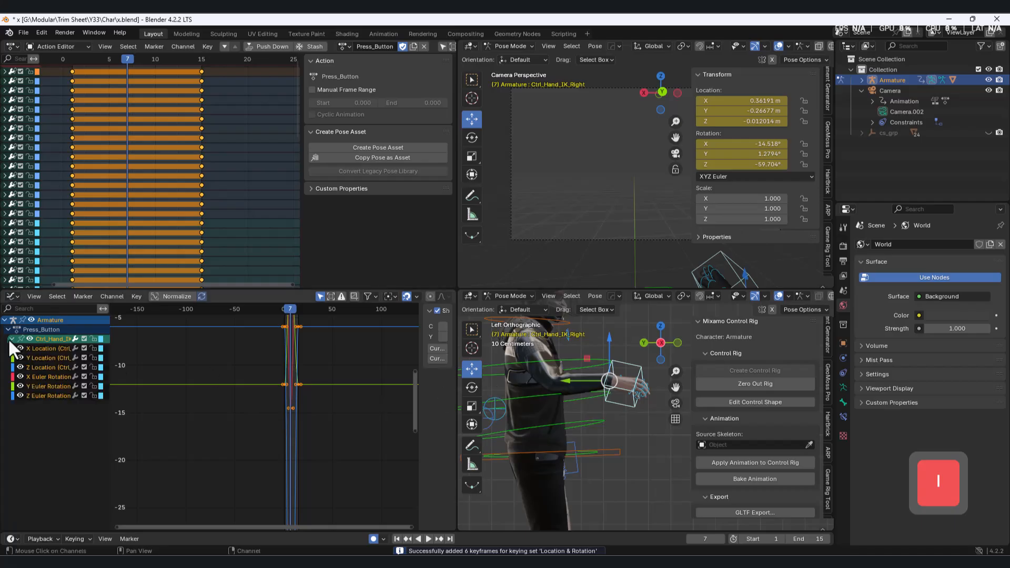
Preview the arm motion, and rotate Ctrl_Neck forward by about 23° at frame 7.
key(space)
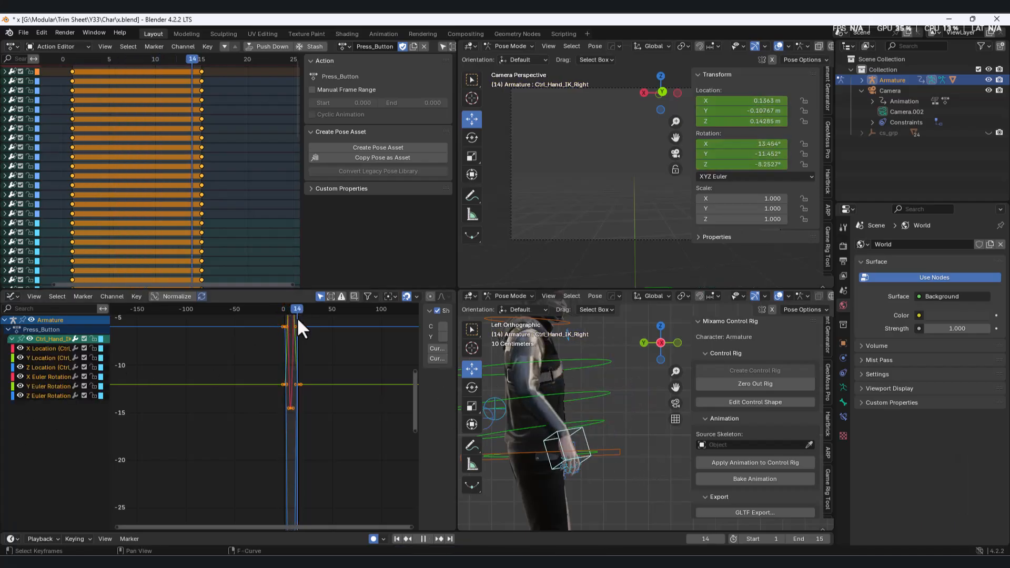
key(space)
drag(134, 62, 129, 60)
shift+middle_drag(566, 317, 585, 367)
click(585, 370)
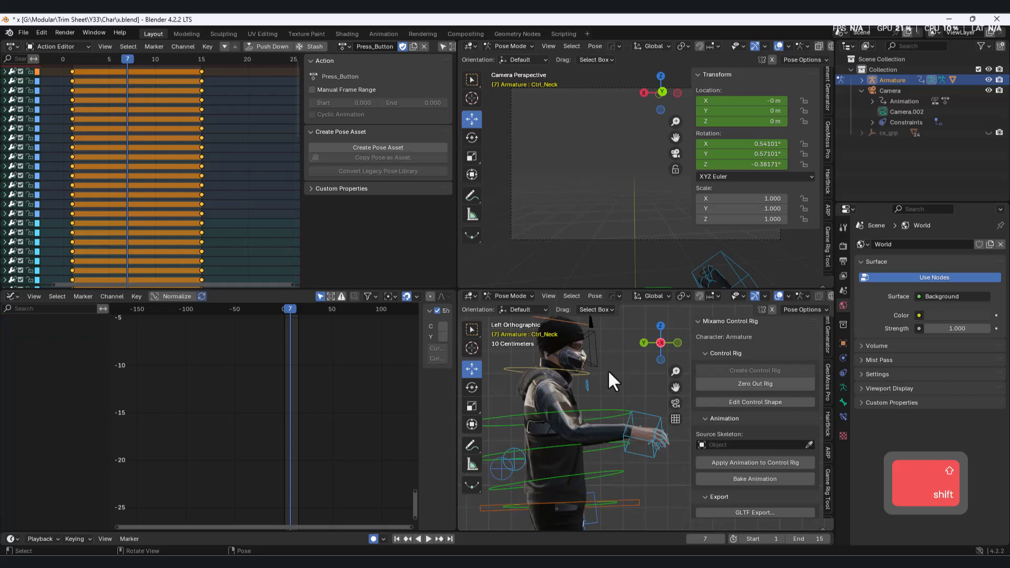
key(r)
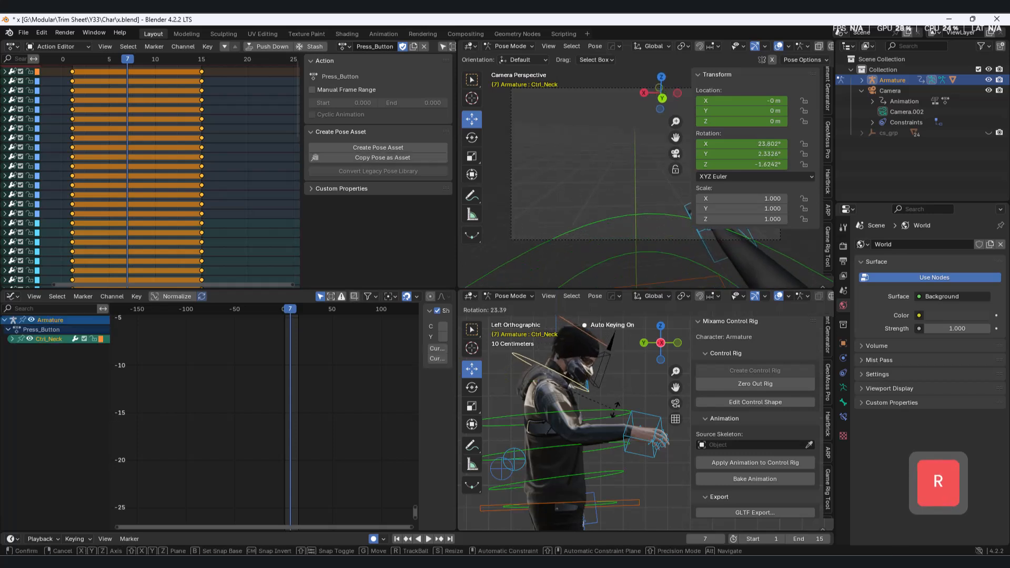
click(617, 405)
mouse_move(292, 309)
mouse_down()
mouse_move(279, 313)
mouse_move(290, 318)
mouse_up()
Move the right-hand IK control farther forward at frame 7 and shift it about 0.189 m along global X.
click(648, 441)
shift+middle_drag(648, 439, 565, 416)
drag(520, 387, 536, 371)
middle_drag(526, 386, 601, 399)
drag(626, 422, 585, 418)
Rotate the right-hand IK control about 24.4° around global Z at frame 7 and play back the motion.
click(643, 431)
key(r)
key(z)
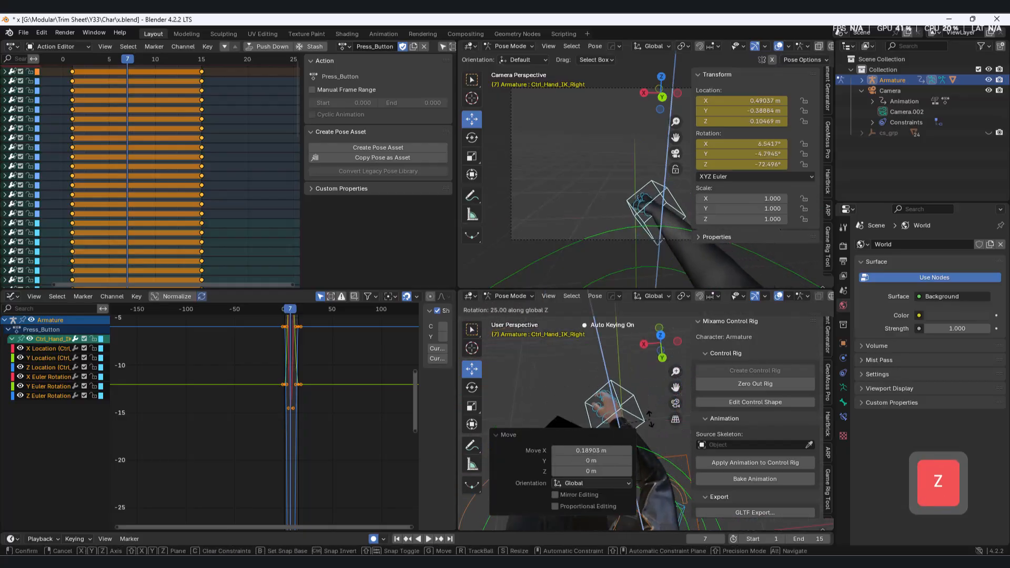
click(622, 415)
key(space)
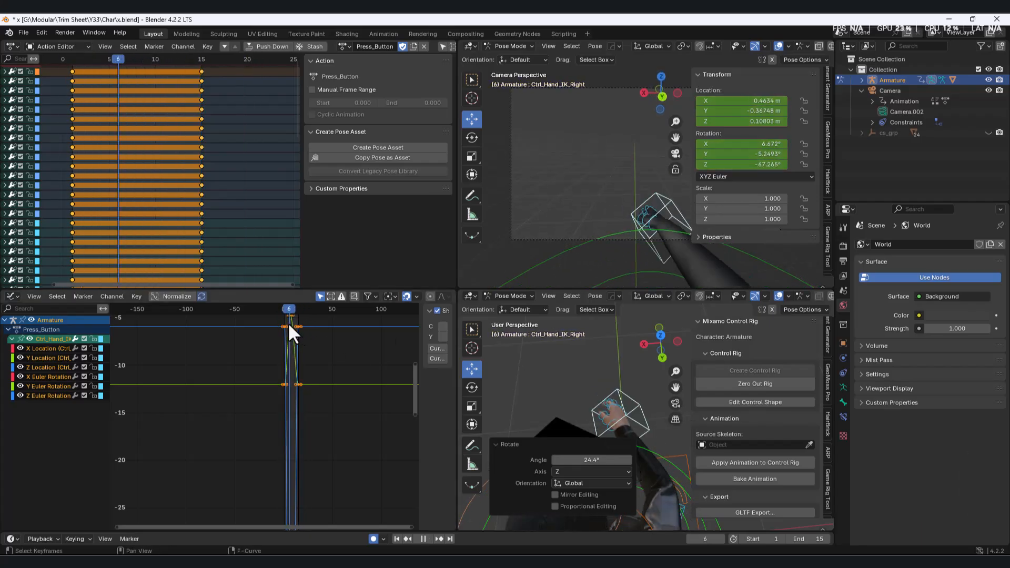
key(space)
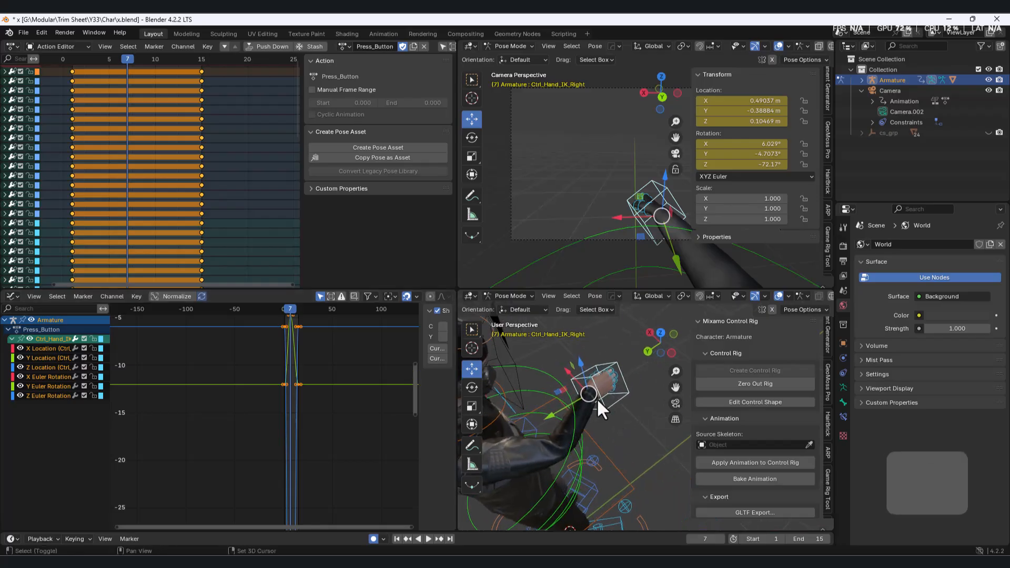
Rotate the right-hand IK control about 24.2° around global Y and 11.8° around global Z at frame 7, and preview the motion.
shift+middle_drag(596, 398, 525, 359)
middle_drag(620, 400, 660, 423)
key(r)
key(y)
click(645, 421)
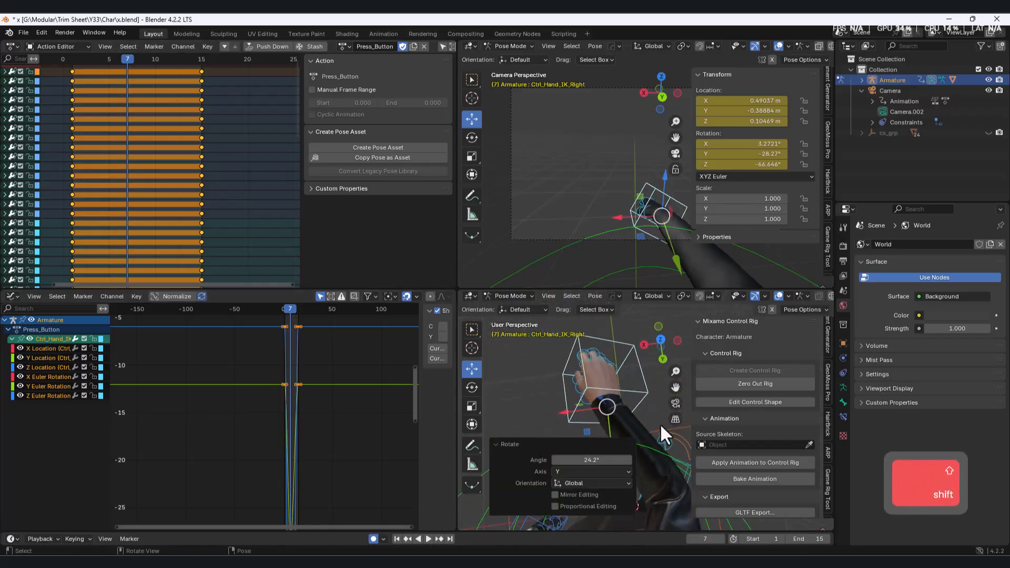
key(r)
key(z)
click(538, 386)
shift+middle_drag(538, 386, 605, 374)
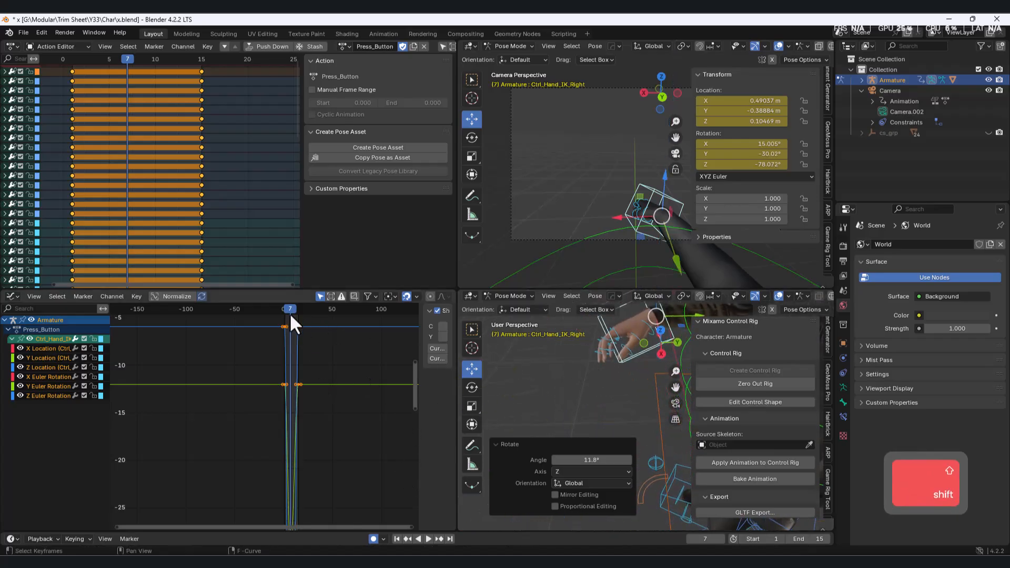
key(space)
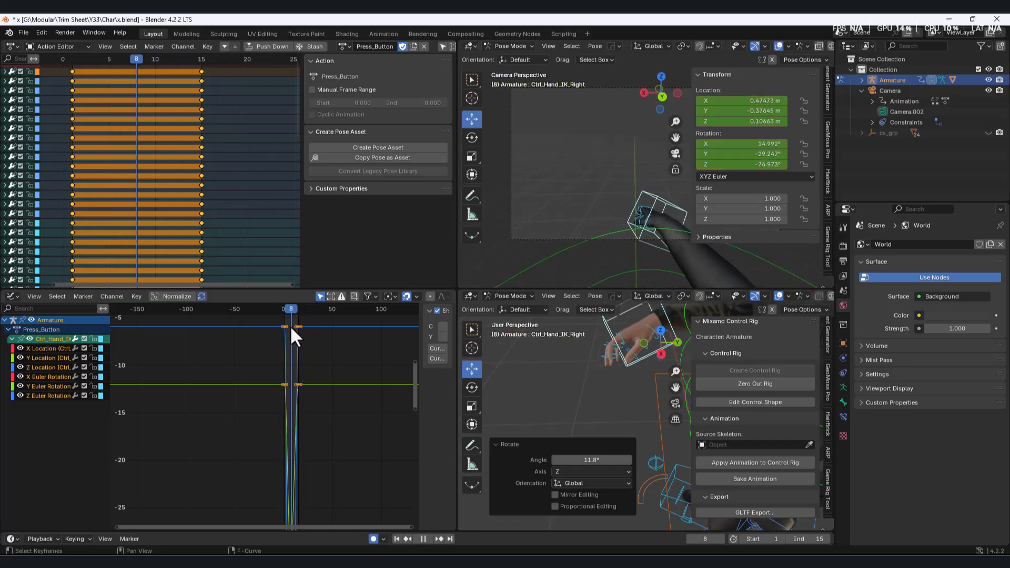
key(space)
At frame 8, rotate a right-hand finger control around X, and undo the rotation tried around Z.
middle_drag(585, 375, 613, 378)
scroll(605, 392, up, 3)
click(619, 403)
shift+middle_drag(583, 414, 526, 363)
click(590, 377)
key(r)
key(x)
click(603, 403)
click(567, 355)
click(605, 366)
key(r)
key(z)
click(602, 400)
key(ctrl+z)
Bend the right-hand finger controls, including Ctrl_Ring2_Right, with the Rotate tool at frame 8.
shift+middle_drag(526, 362, 561, 357)
click(472, 138)
drag(562, 357, 573, 388)
scroll(571, 380, up, 2)
shift+middle_drag(569, 371, 583, 410)
drag(585, 352, 561, 413)
click(558, 387)
click(583, 359)
mouse_move(592, 374)
mouse_down()
mouse_move(590, 407)
mouse_move(605, 363)
mouse_up()
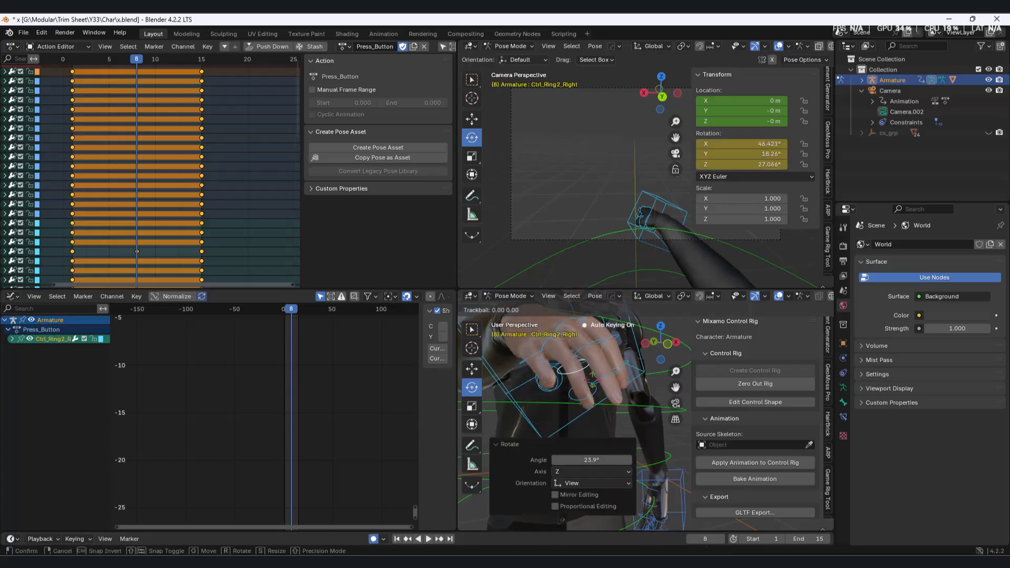
middle_drag(597, 356, 513, 386)
Rotate the remaining right-hand finger controls at frame 8 to shape the hand for pressing the button.
scroll(647, 413, up, 5)
shift+middle_drag(657, 416, 642, 395)
click(627, 377)
drag(627, 377, 648, 439)
middle_drag(639, 407, 630, 359)
click(652, 373)
drag(649, 388, 626, 393)
mouse_move(610, 393)
middle_down()
mouse_move(675, 402)
mouse_move(590, 363)
mouse_move(633, 338)
mouse_move(599, 388)
middle_up()
click(600, 386)
drag(601, 386, 564, 443)
click(586, 394)
middle_drag(564, 443, 635, 373)
Review the motion, rotate Ctrl_Spine about 8.6° in the view plane at frame 7, and play back the animation.
scroll(634, 375, down, 3)
drag(291, 309, 290, 323)
middle_drag(574, 415, 458, 400)
shift+middle_drag(543, 379, 479, 372)
drag(290, 309, 304, 334)
key(space)
drag(262, 60, 128, 104)
middle_drag(539, 377, 657, 395)
click(567, 442)
drag(605, 404, 613, 424)
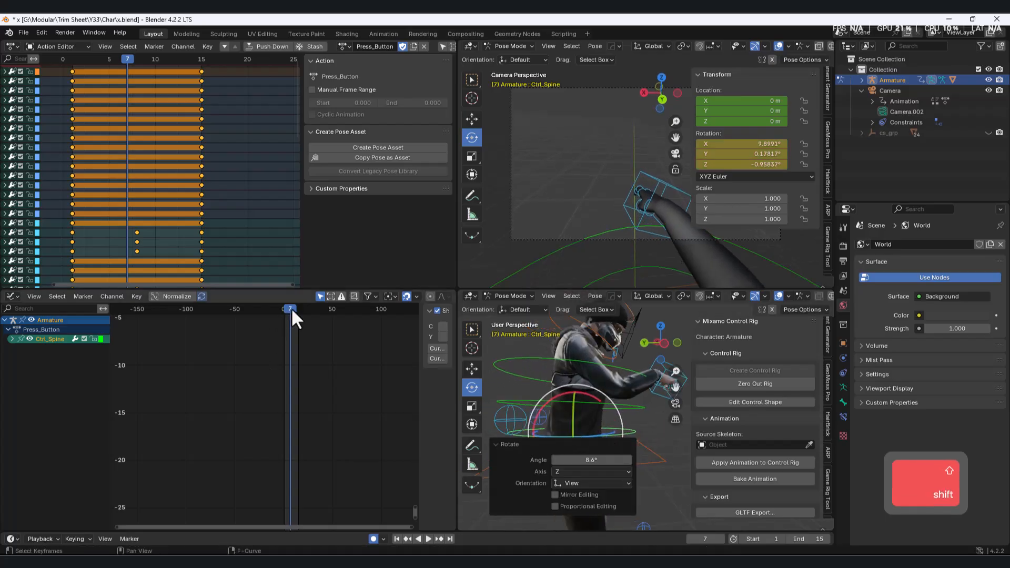
key(space)
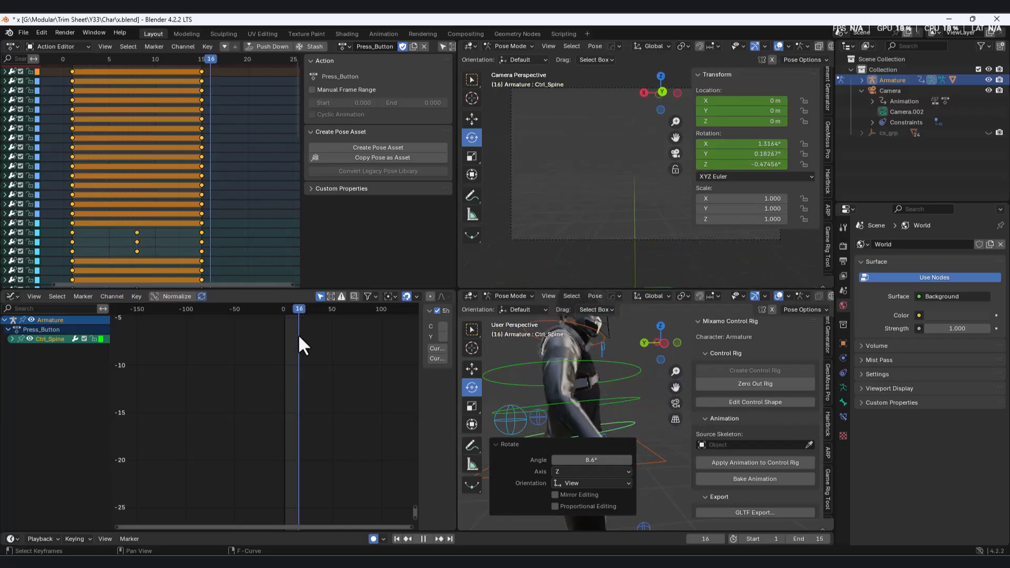
Switch the armature to Object Mode and export it as FBX, overwriting Prees Button .fbx in the Char folder.
key(ctrl+Tab)
key(space)
click(23, 31)
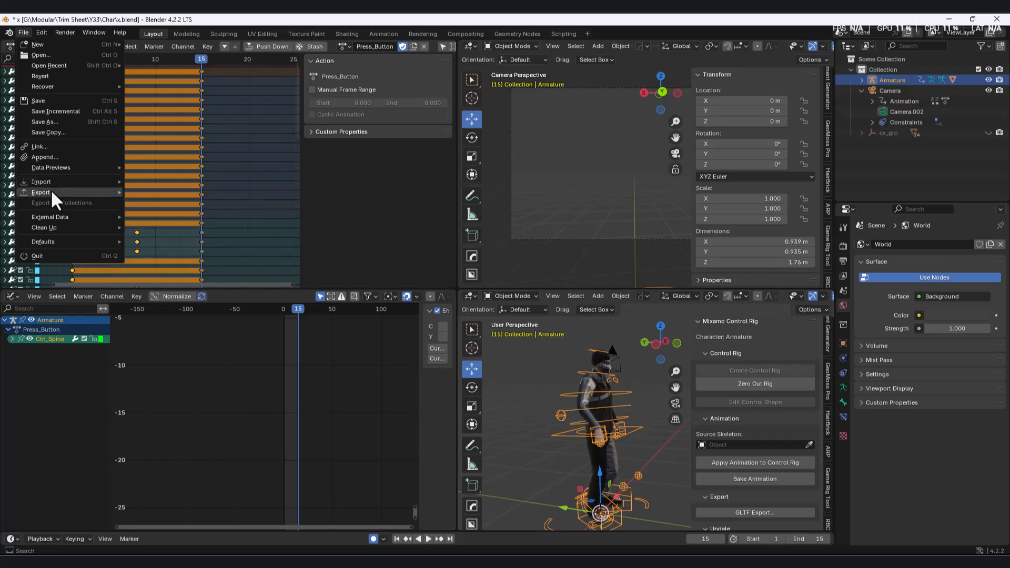
mouse_move(54, 193)
click(156, 286)
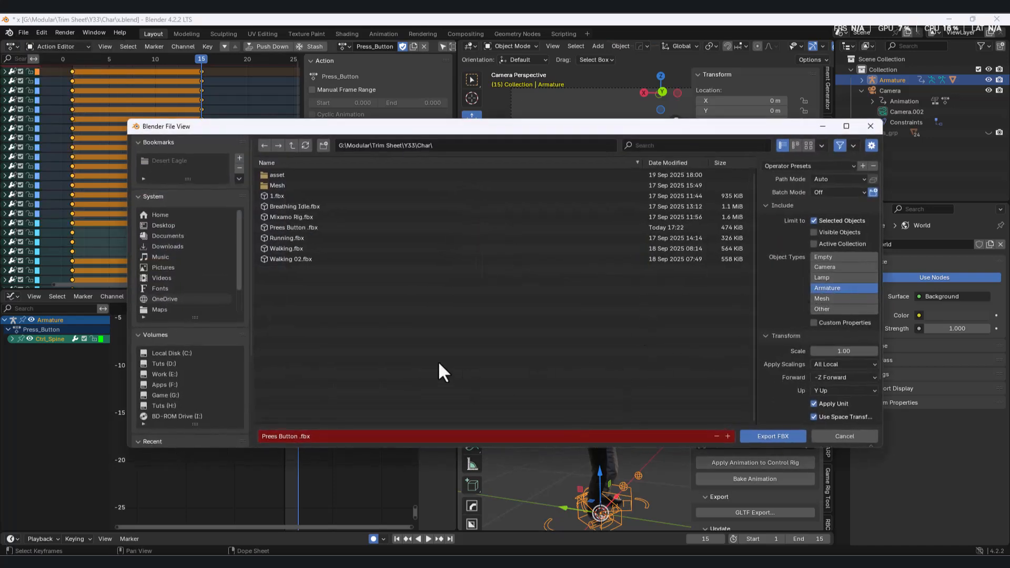
click(298, 227)
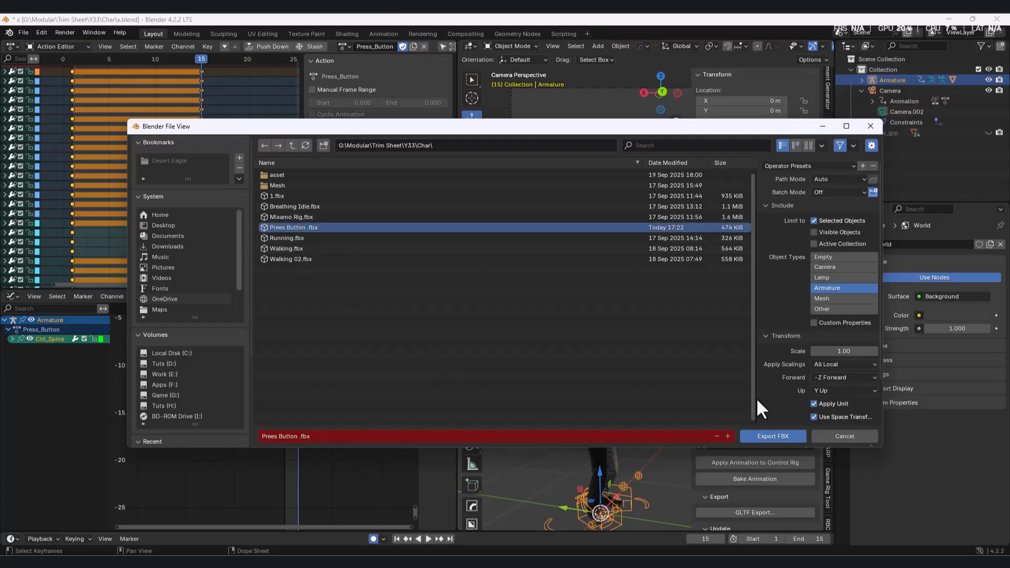
click(759, 436)
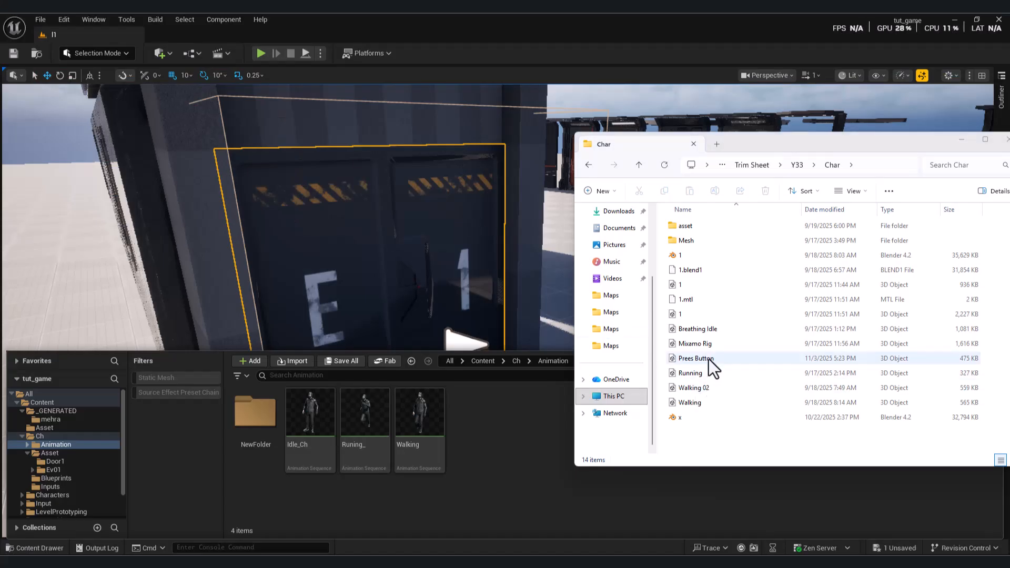
Switch to Unreal Engine and import Prees Button .fbx into the Animation folder, with Import Only Animations enabled and Character_Skeleton as skeleton.
drag(709, 358, 447, 463)
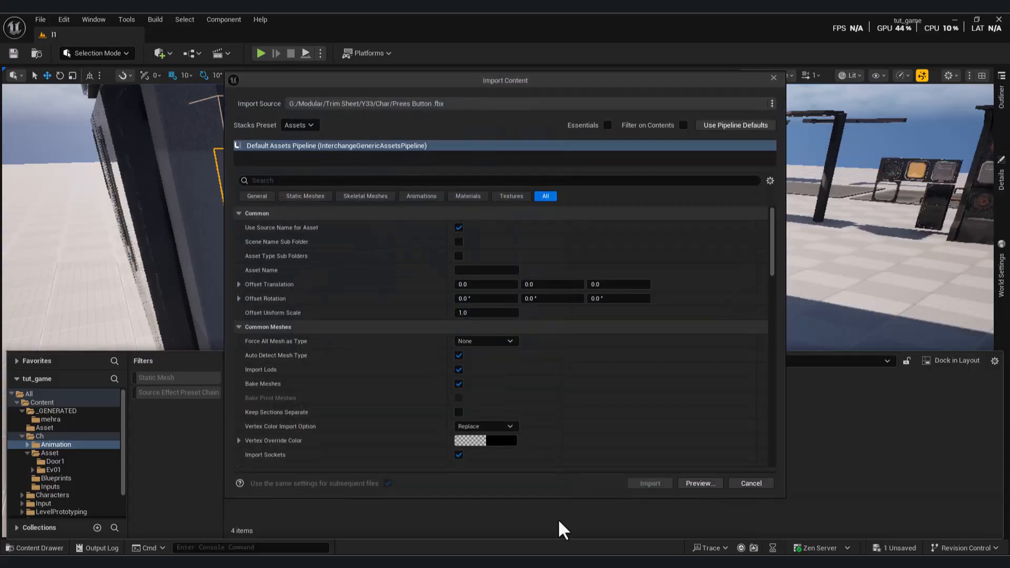
drag(776, 236, 789, 274)
click(532, 364)
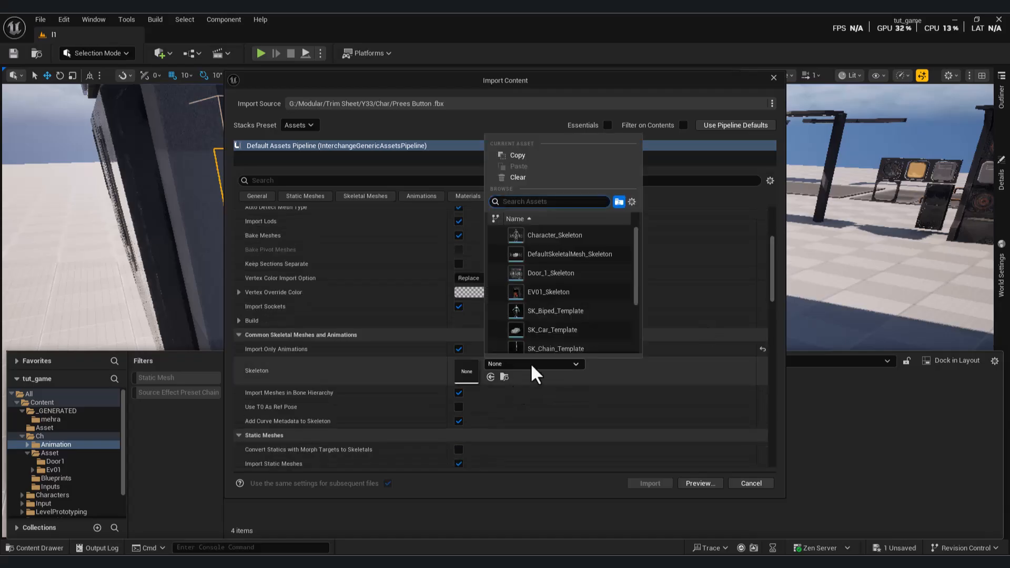
click(555, 235)
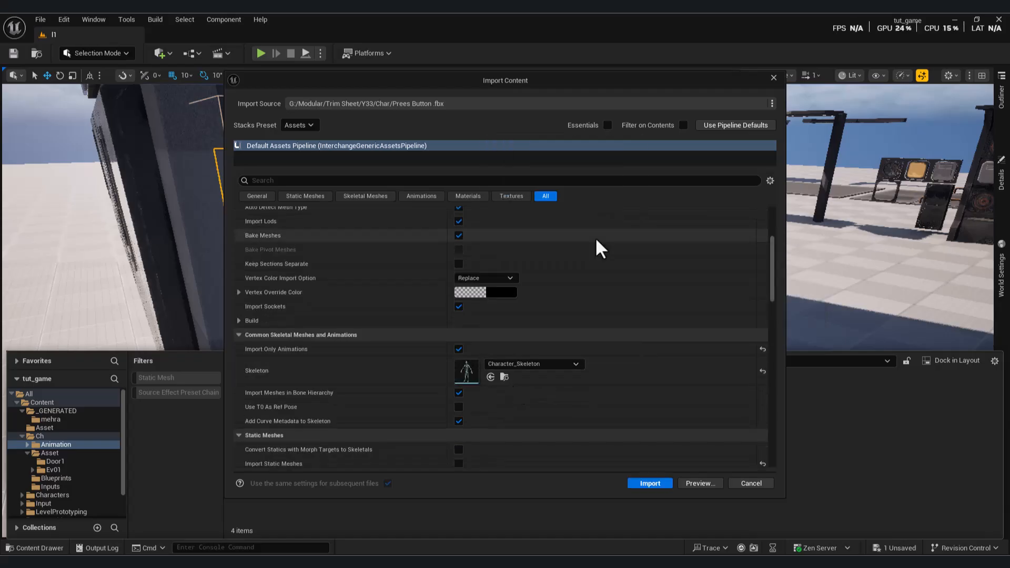
click(650, 483)
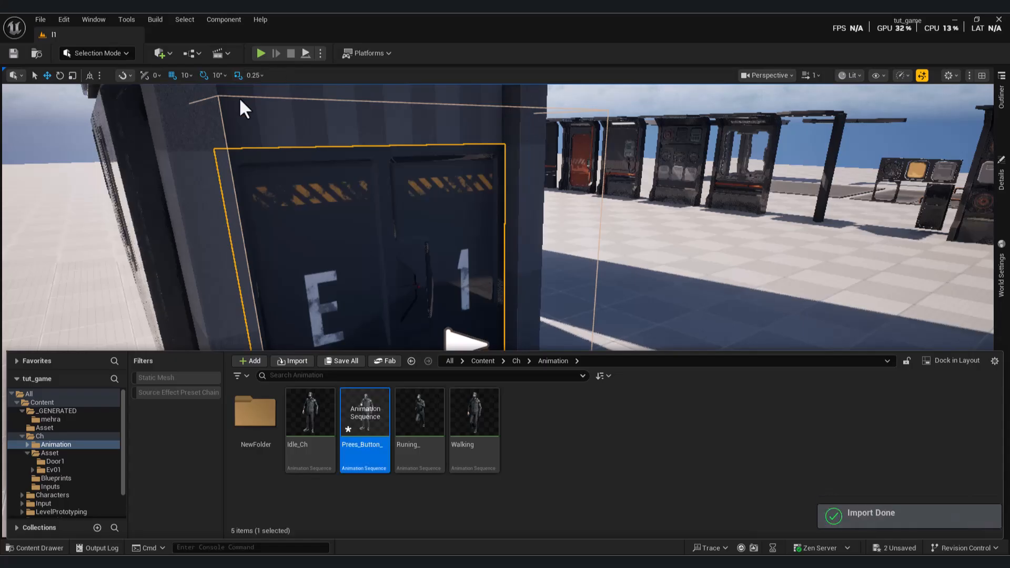
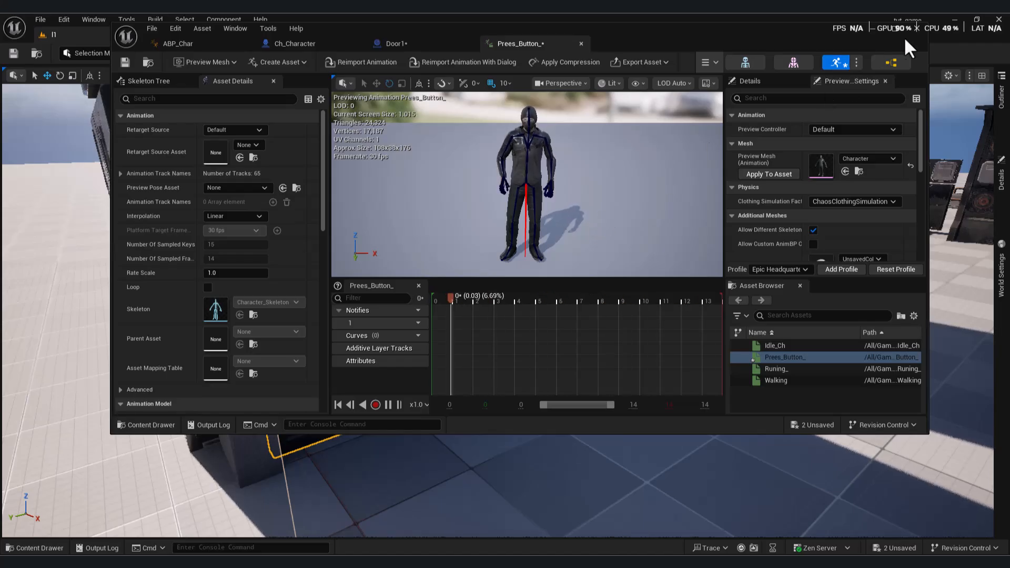
Close the animation editor window and open the Ch_Character blueprint from the Blueprints folder, showing its 3D preview.
click(917, 27)
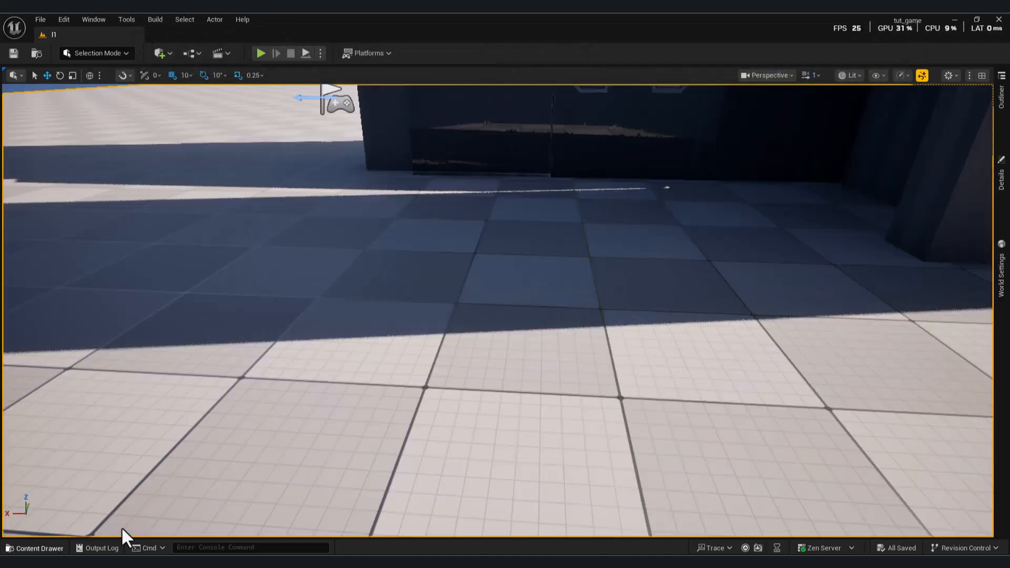
key(ctrl+space)
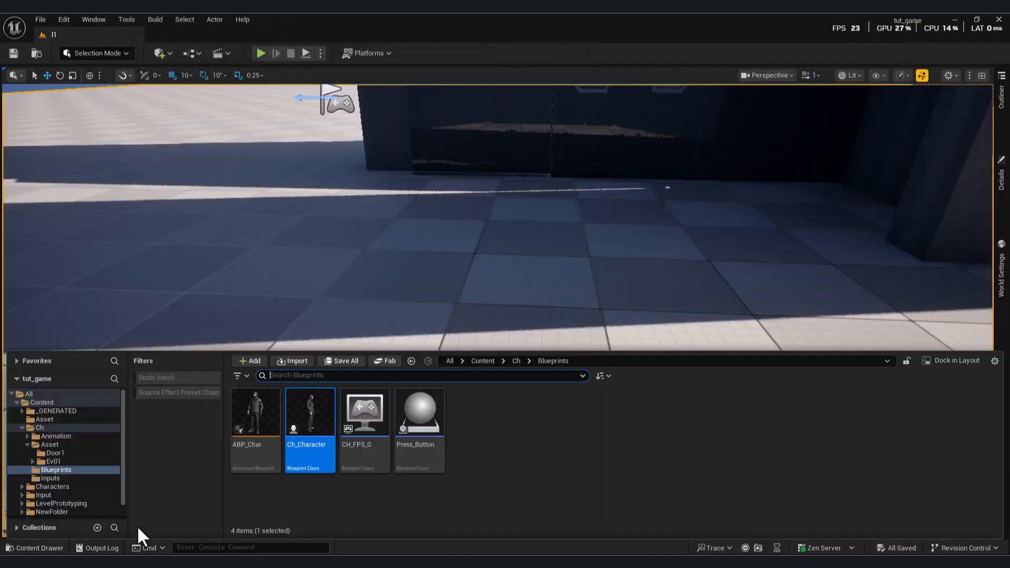
double_click(310, 413)
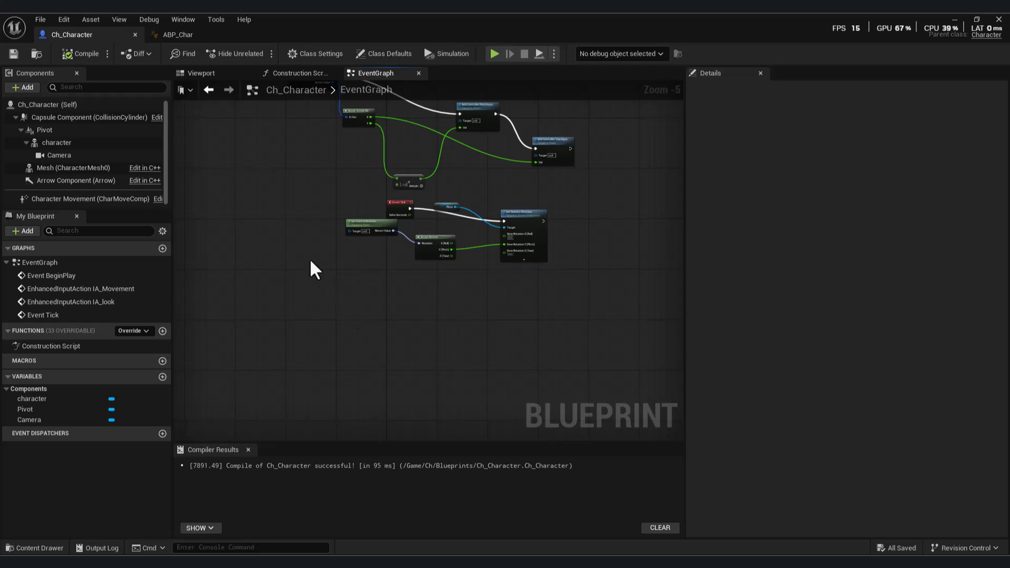
right_drag(320, 272, 334, 316)
click(219, 74)
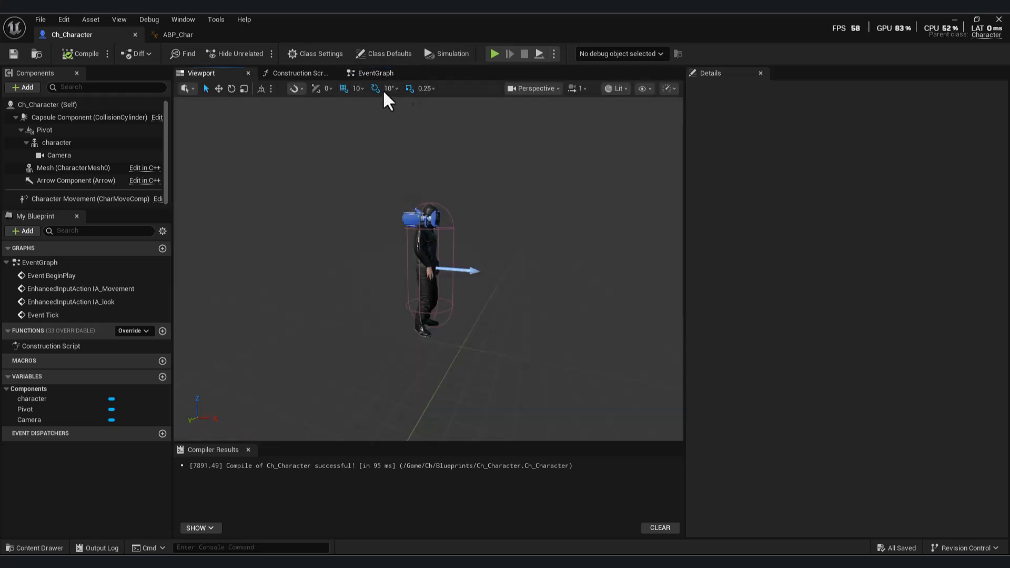
Place a reference to the character mesh component in Ch_Character's Event Graph, below the Event Tick nodes.
click(58, 143)
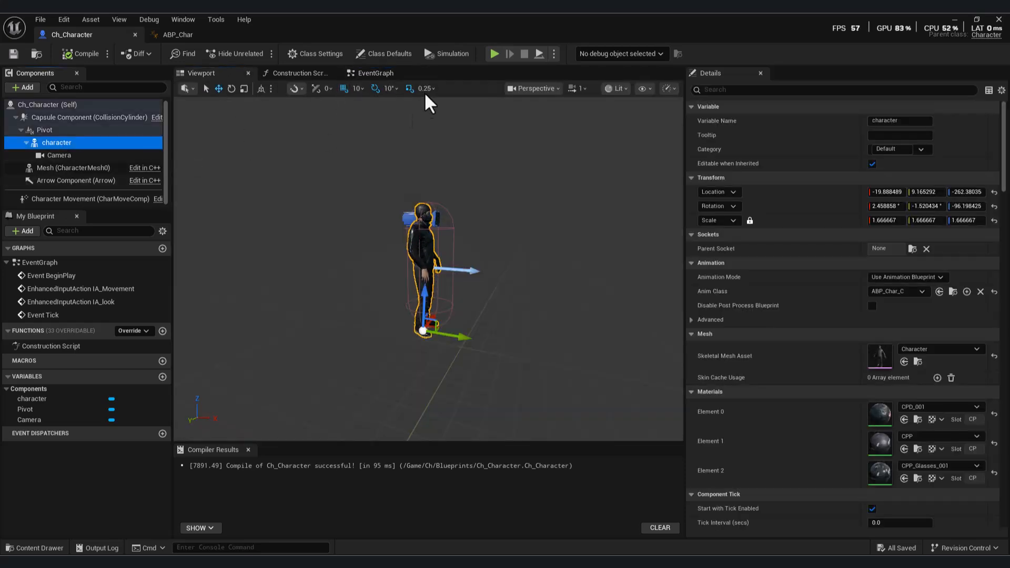
click(376, 74)
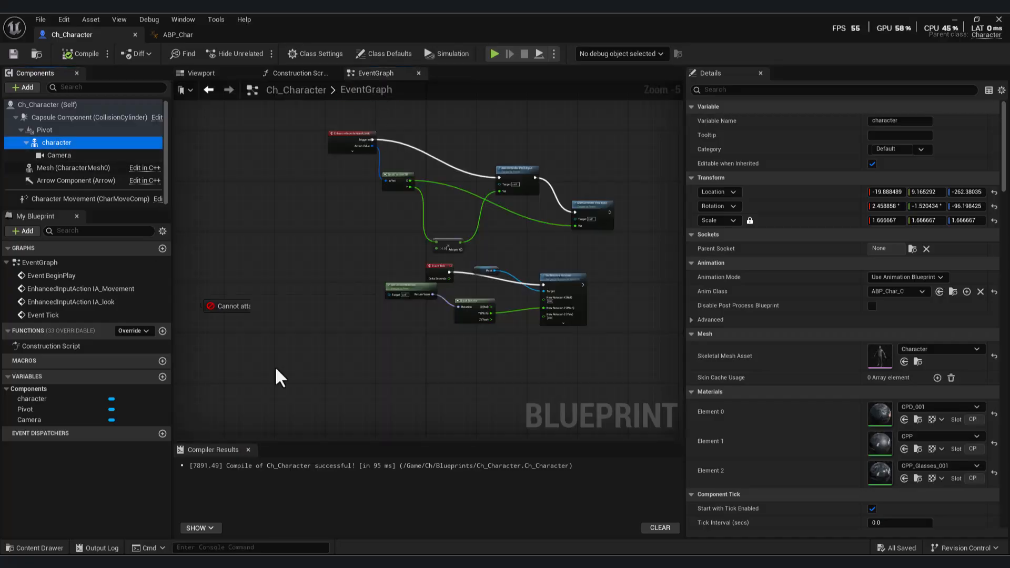
drag(409, 375, 409, 373)
scroll(436, 392, up, 3)
right_drag(476, 383, 447, 359)
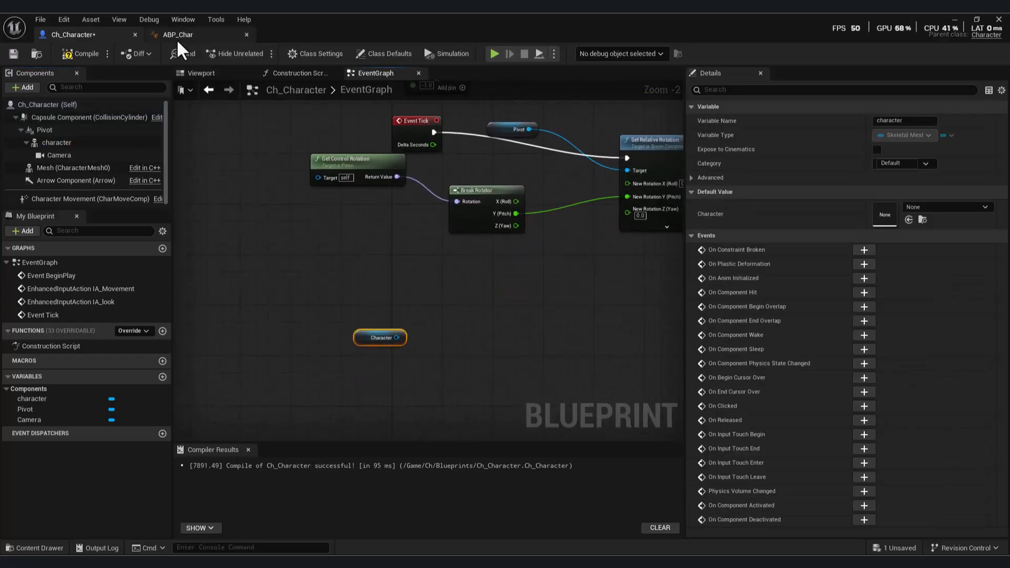
Add a Get Anim Instance node with the Character reference as its target.
drag(396, 338, 469, 345)
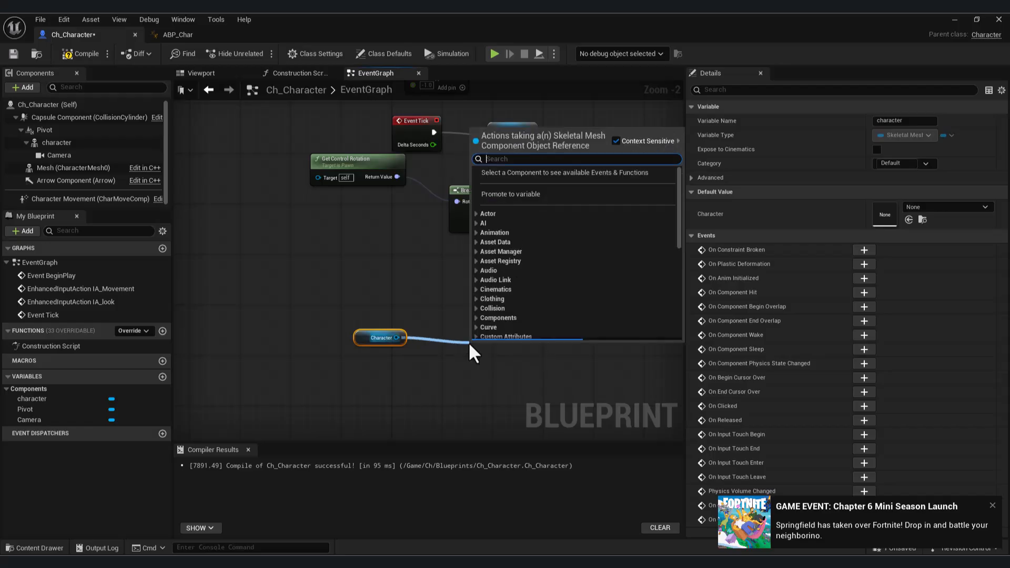
text(get an)
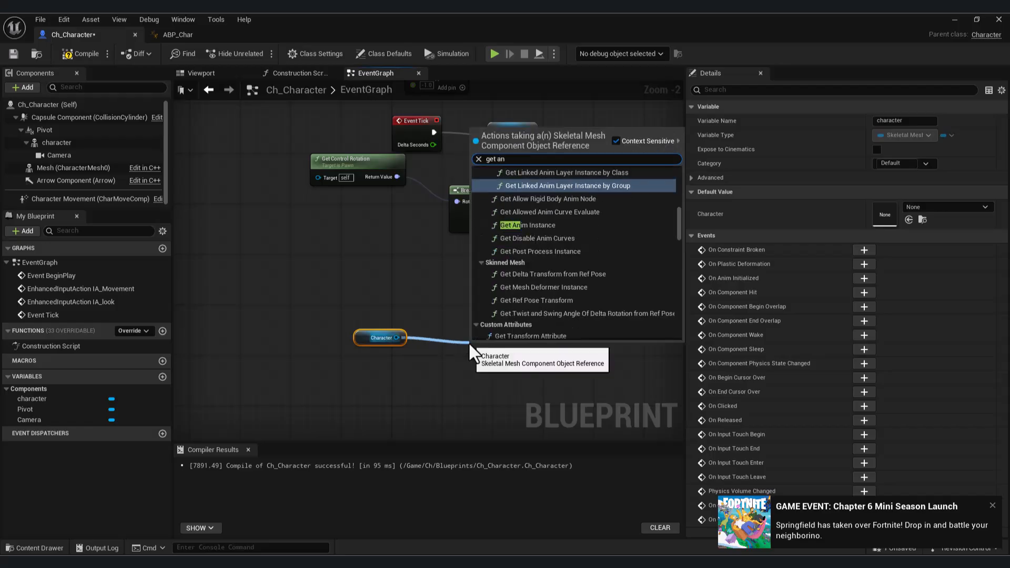
text(im)
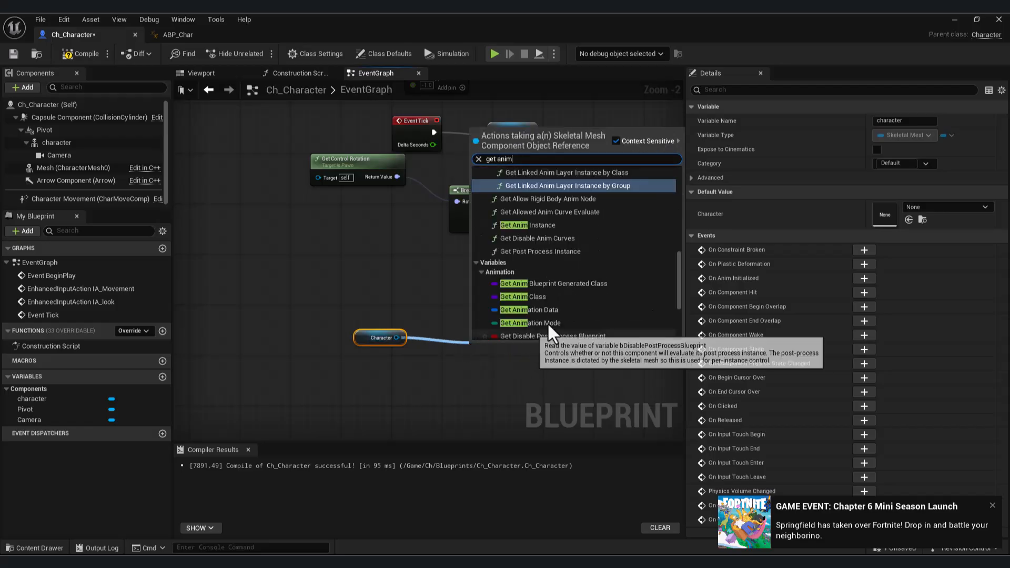
click(540, 225)
right_drag(555, 315, 460, 279)
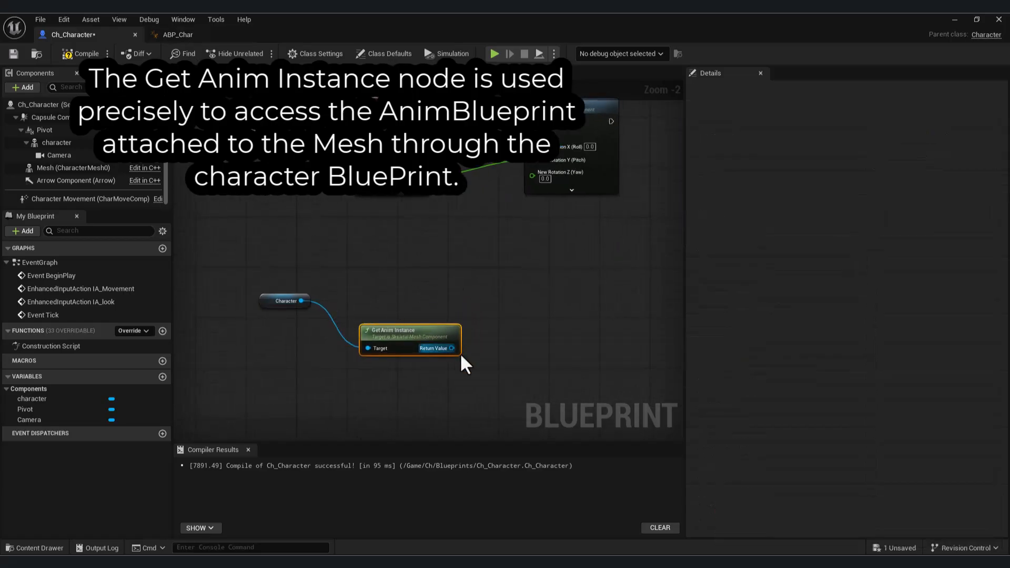
Add a Montage Play node targeting Get Anim Instance's return value, and move the Character and Get Anim Instance nodes lower in the graph.
drag(452, 348, 588, 310)
text(mo)
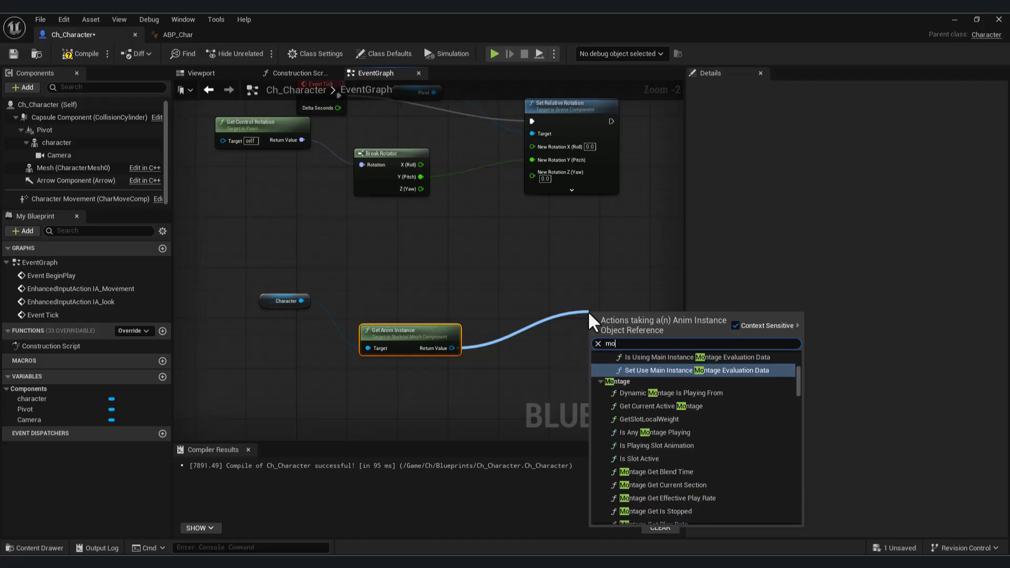
text(ntage)
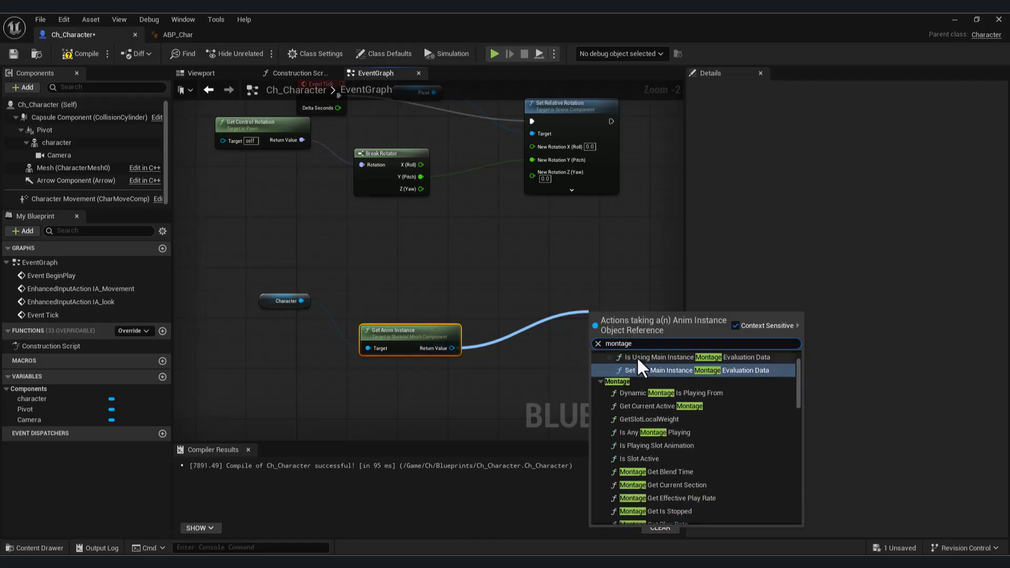
text( pl)
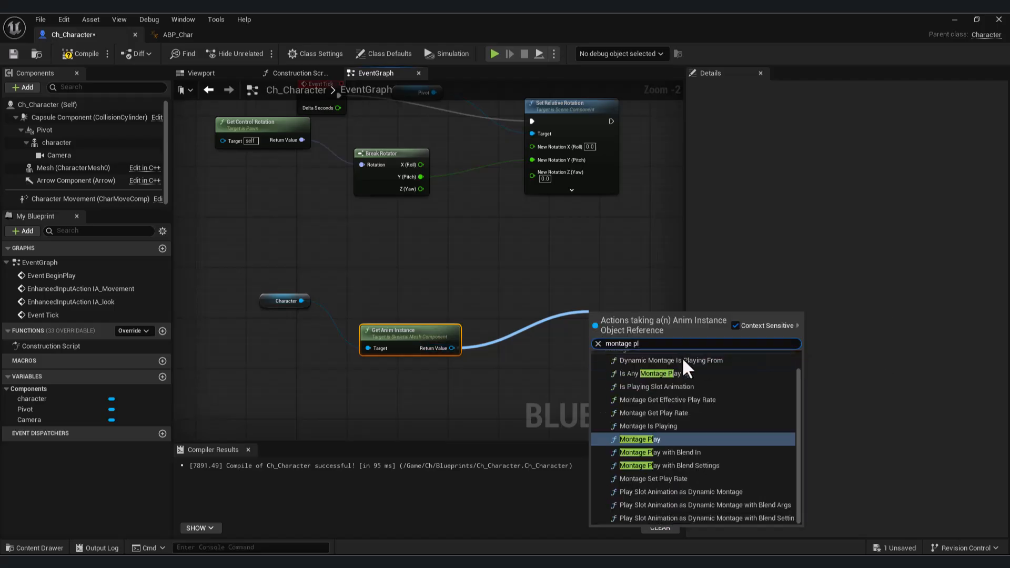
click(672, 440)
right_drag(469, 309, 477, 289)
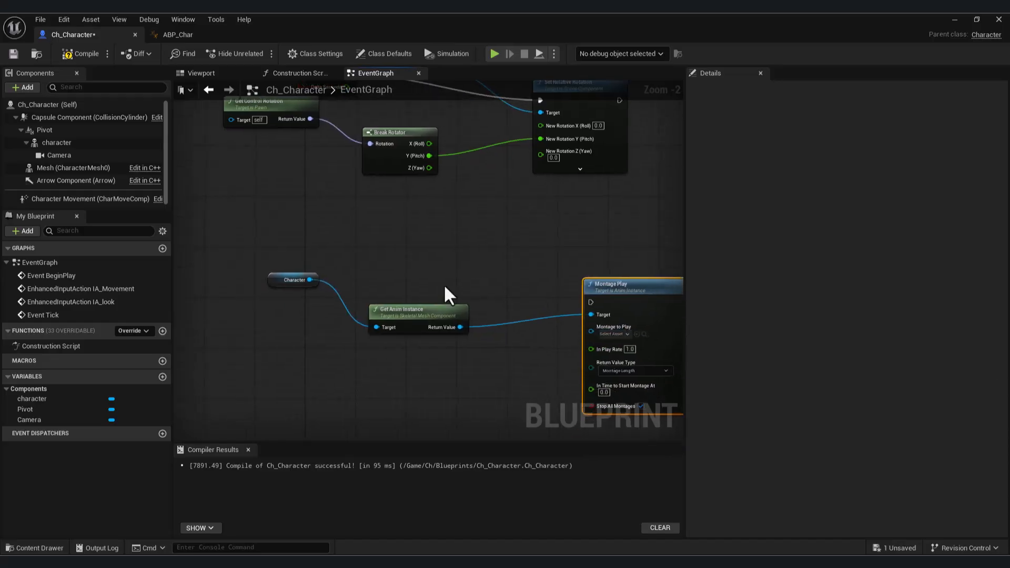
drag(277, 279, 271, 330)
drag(427, 312, 421, 344)
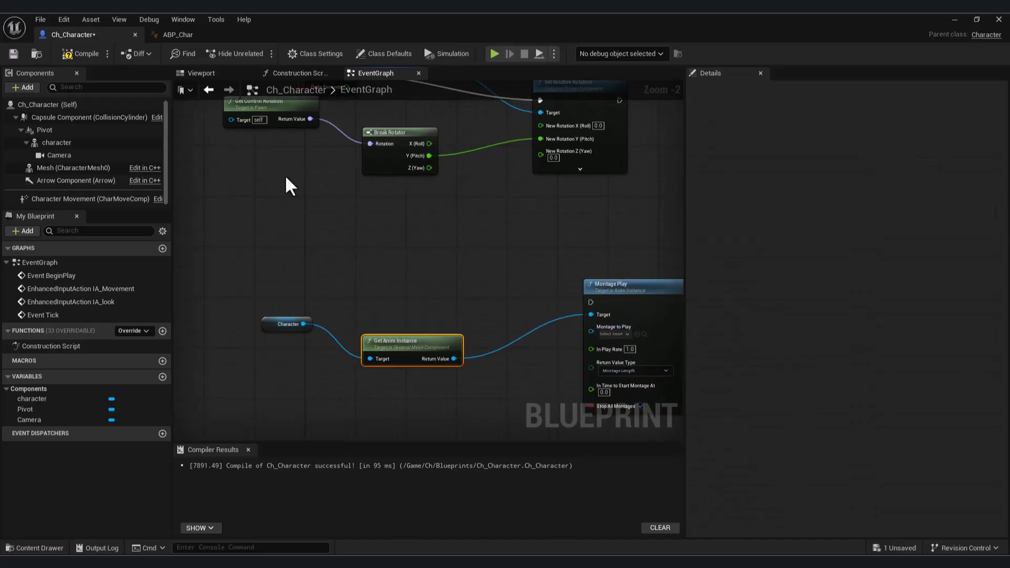
Add an E keyboard event to the Event Graph and place it below the Get Anim Instance node.
right_click(374, 260)
click(349, 263)
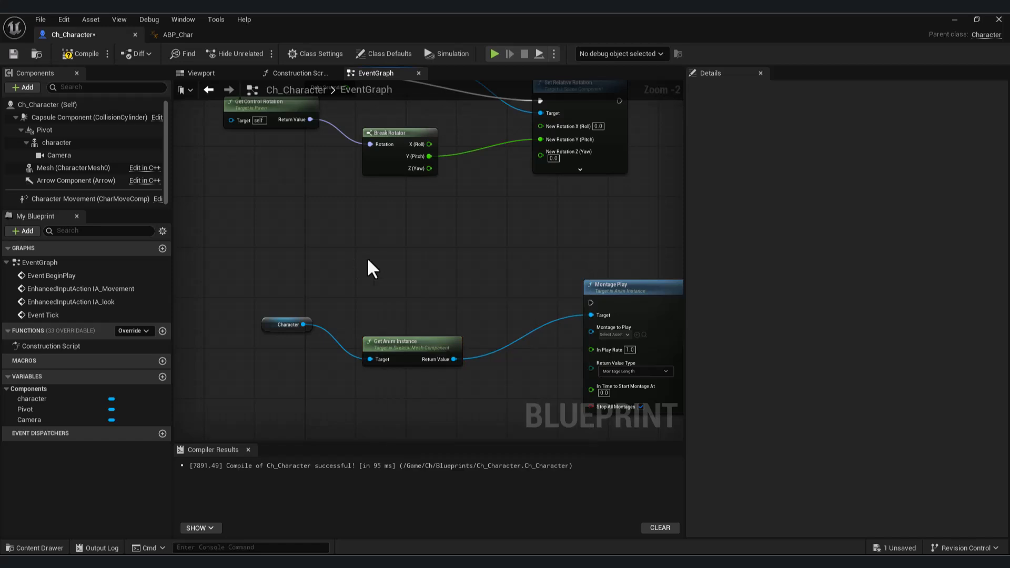
right_click(390, 261)
text(e key)
scroll(471, 368, down, 5)
scroll(470, 371, down, 5)
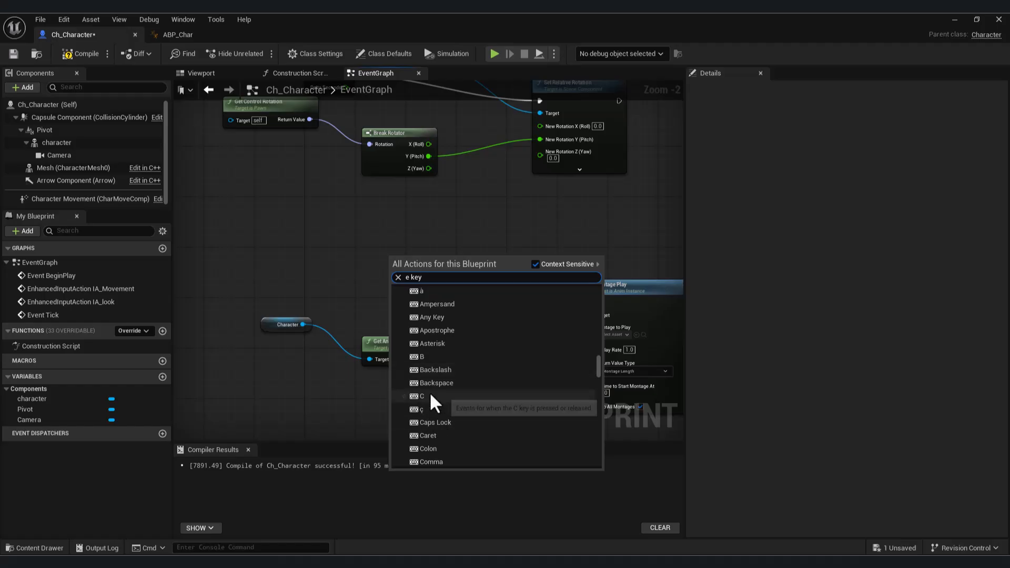
scroll(438, 396, down, 5)
click(441, 428)
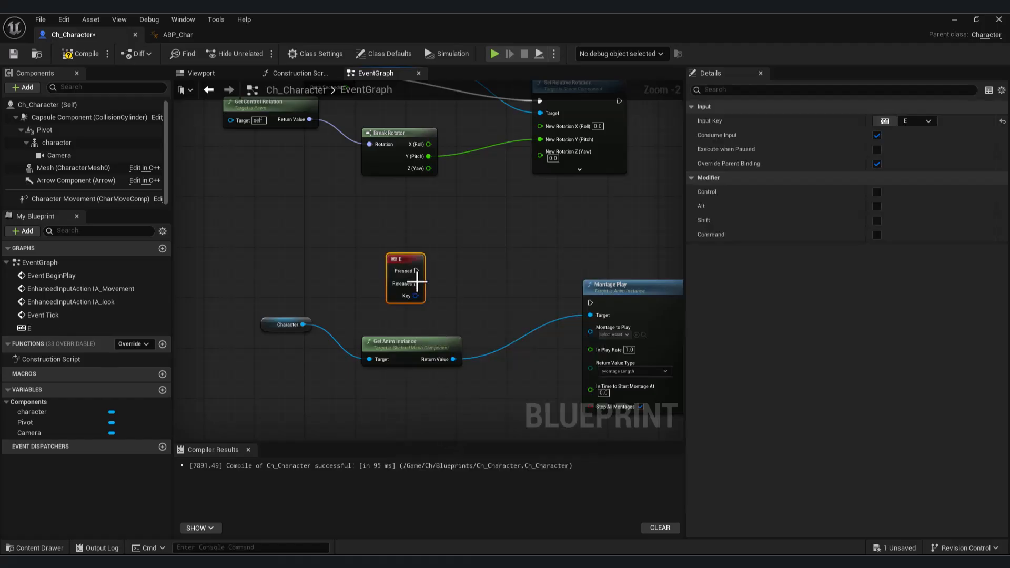
right_drag(422, 264, 362, 191)
drag(349, 185, 286, 358)
right_drag(297, 173, 404, 228)
Add a custom event named press Buttons and connect its execution output to Montage Play.
right_click(403, 228)
text(adf)
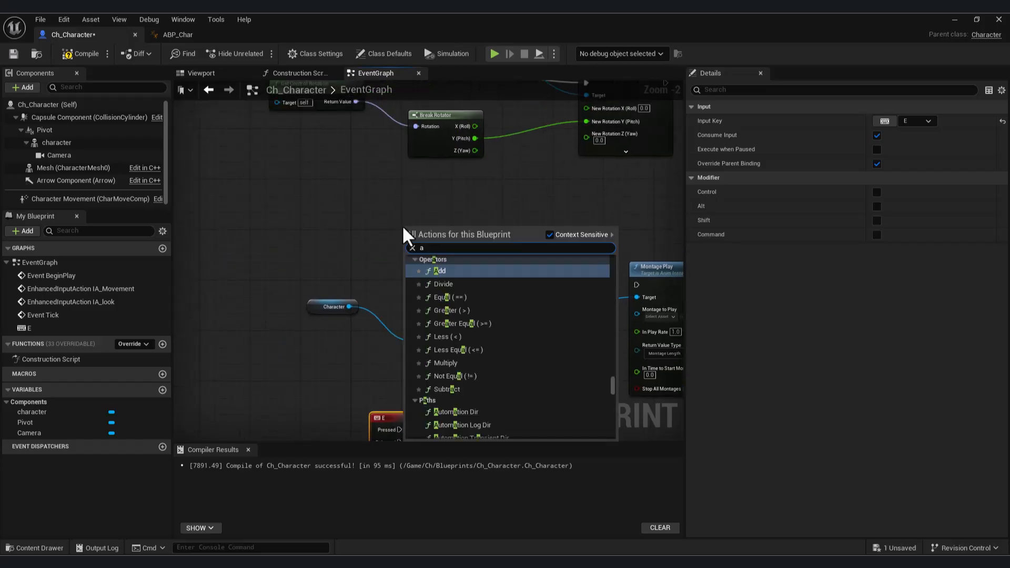
key(BackSpace)
text(d cus)
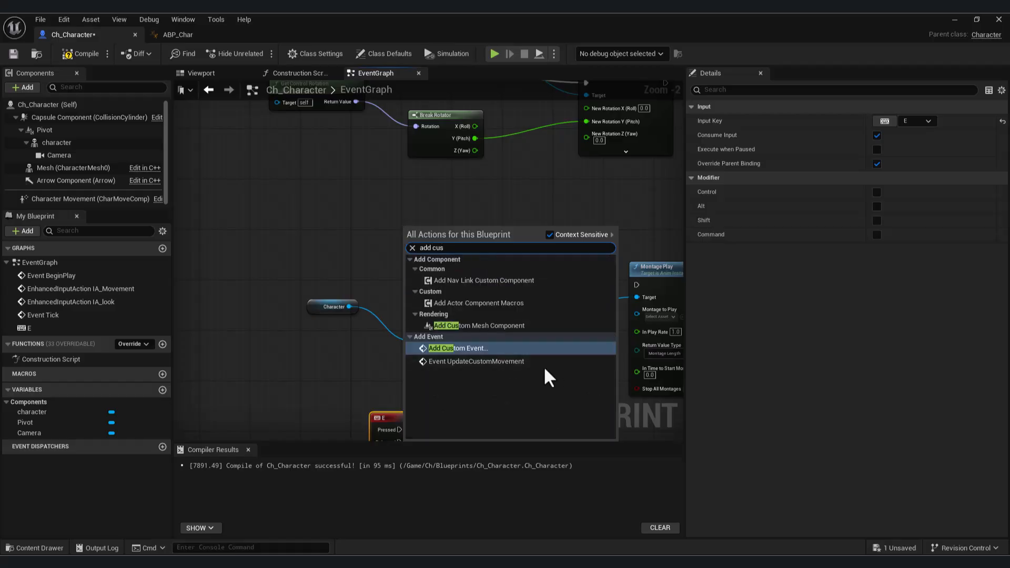
click(497, 349)
text(press Buttons)
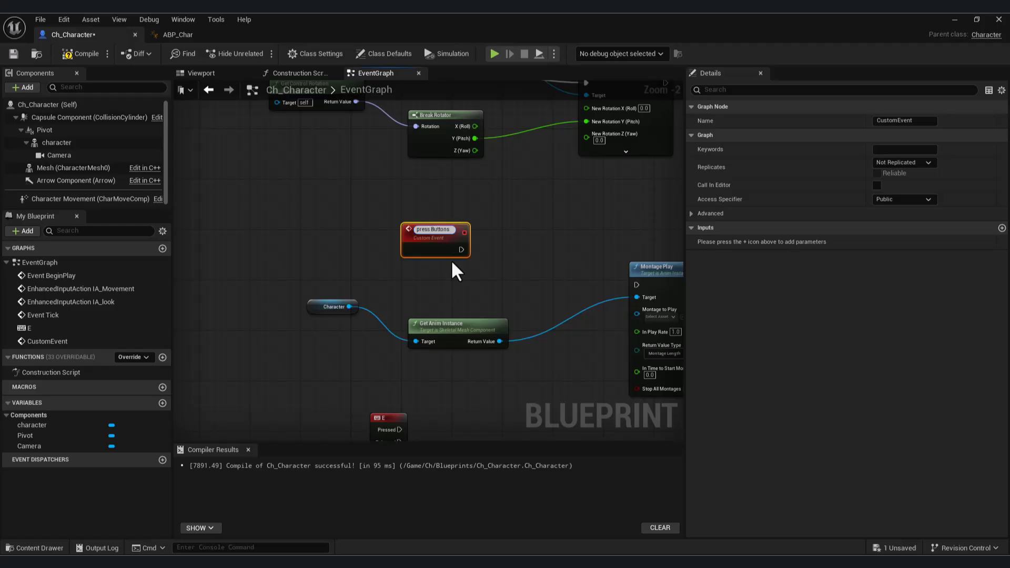
click(452, 262)
right_drag(487, 257, 382, 220)
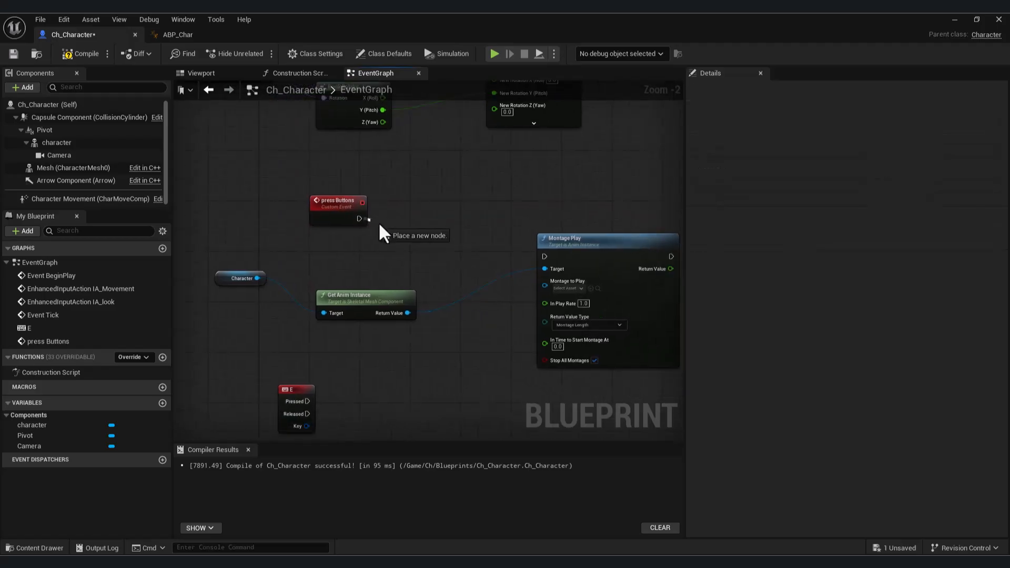
right_drag(208, 158, 250, 127)
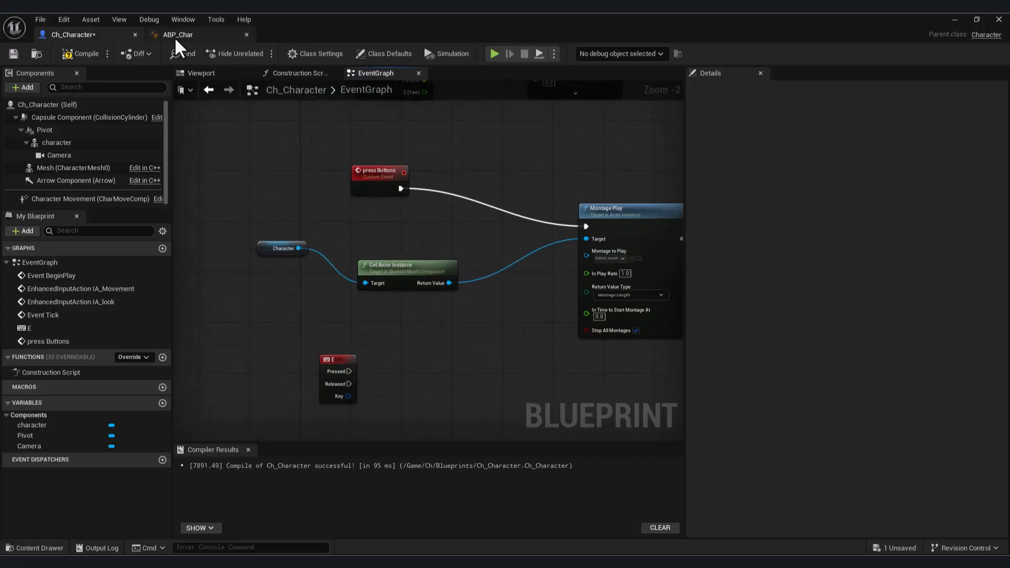
Call Press Buttons from the E event's Pressed output and tidy the placement of the two nodes.
right_drag(342, 373, 387, 320)
drag(393, 317, 517, 357)
text(pr)
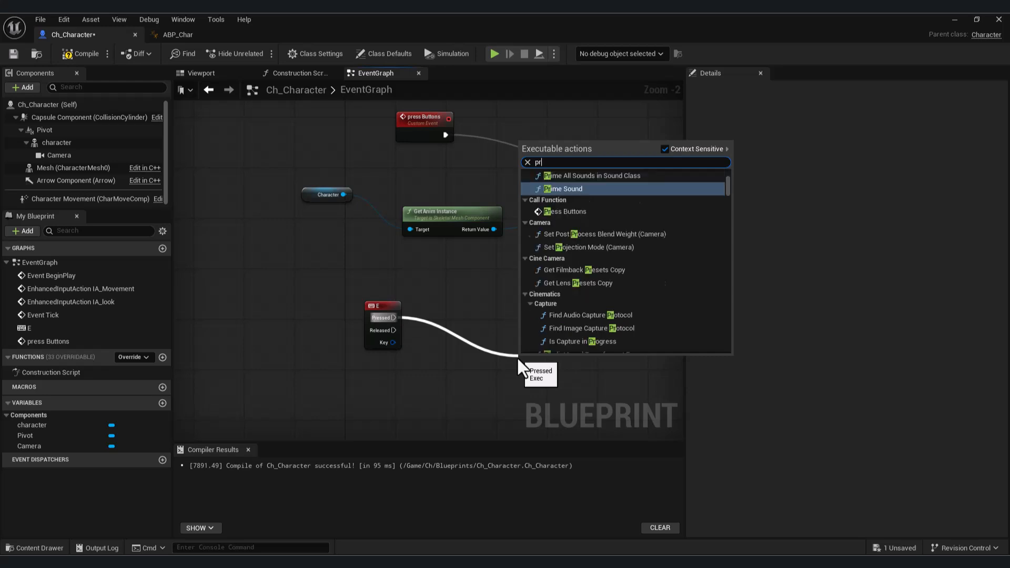
text(ess)
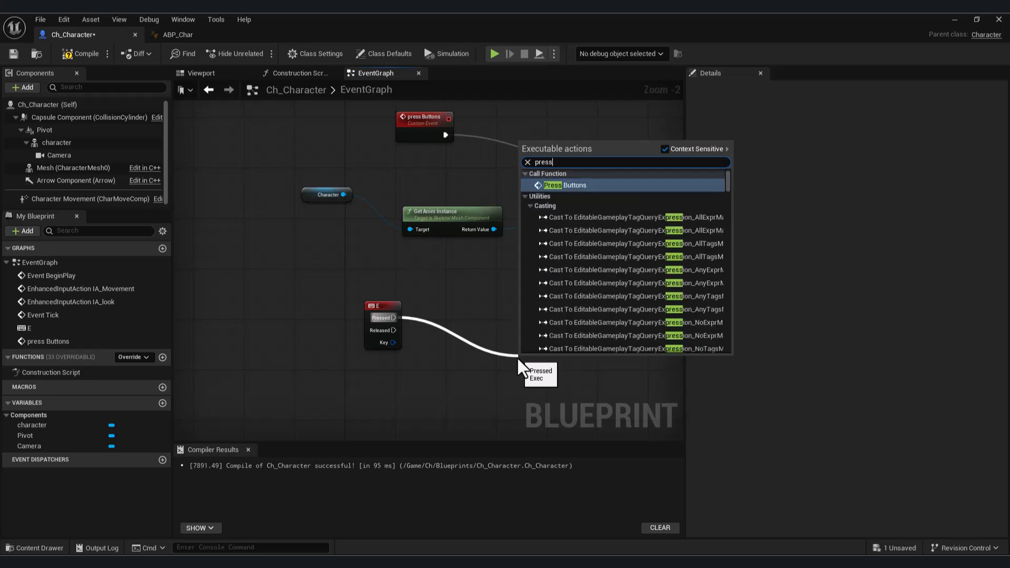
click(586, 197)
drag(568, 363, 577, 363)
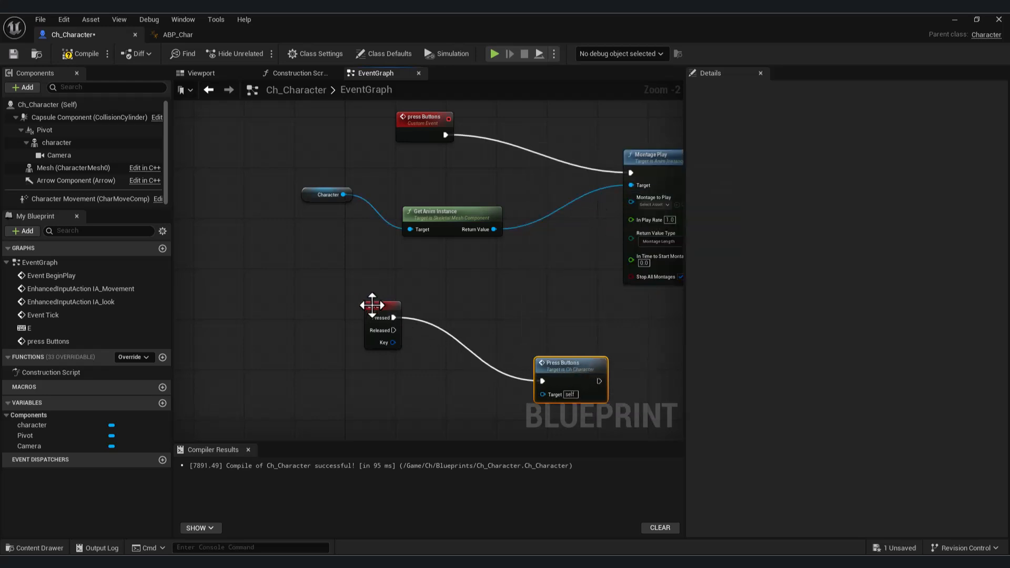
drag(370, 301, 401, 340)
right_drag(518, 292, 412, 327)
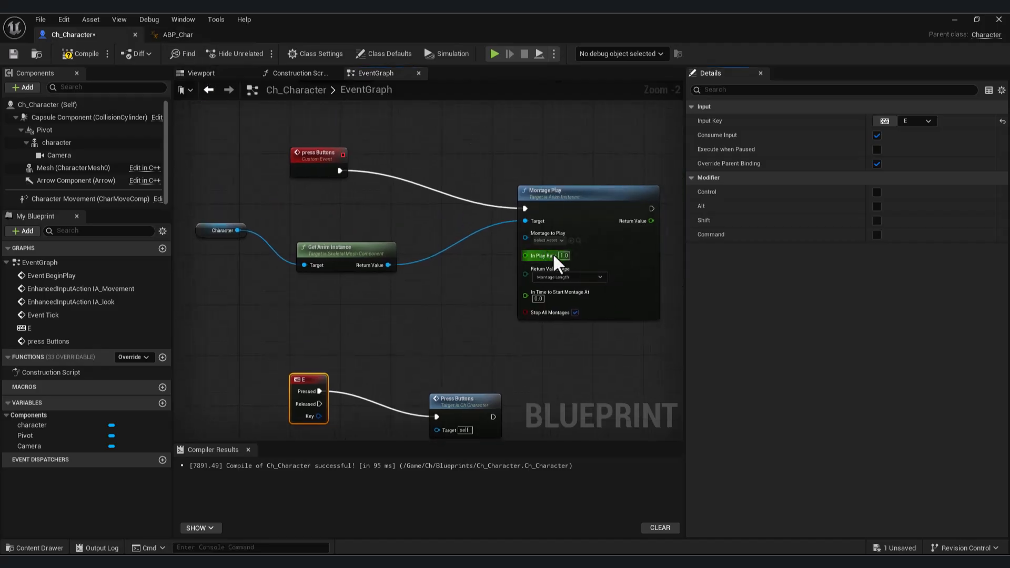
Check which montages are available for Montage to Play, and bring up the assets in the Animation folder.
click(559, 242)
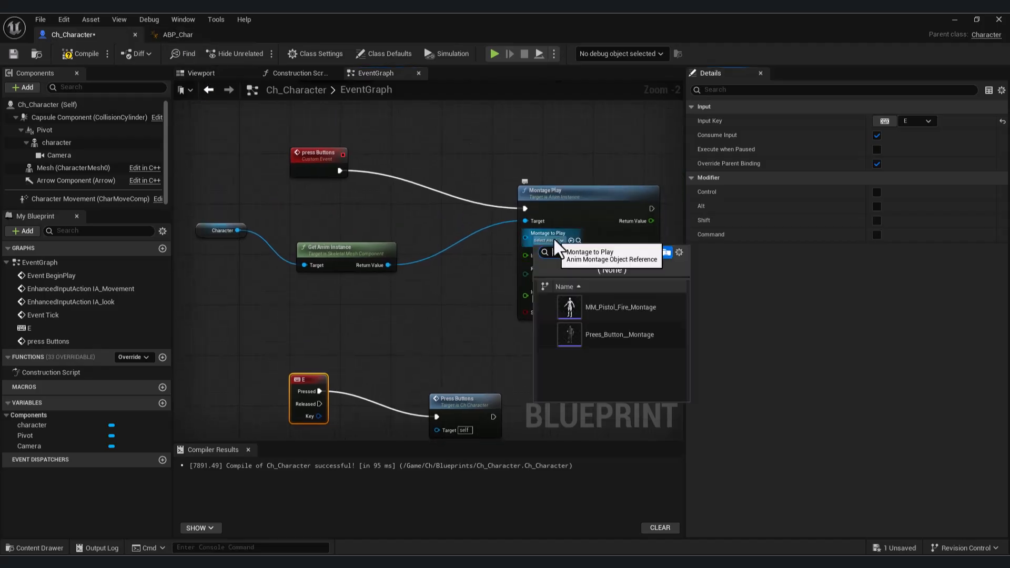
click(476, 312)
key(ctrl+space)
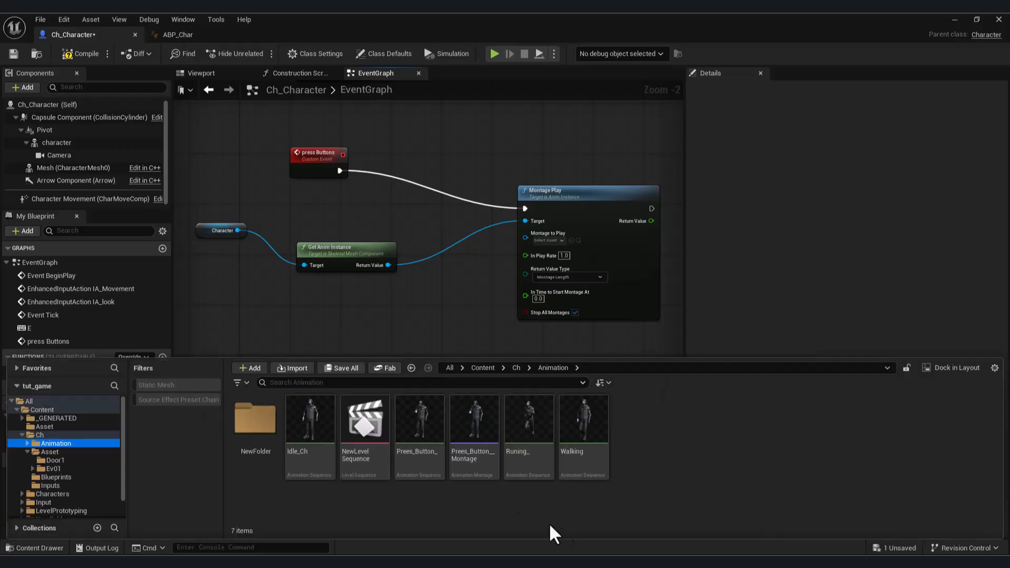
right_click(429, 461)
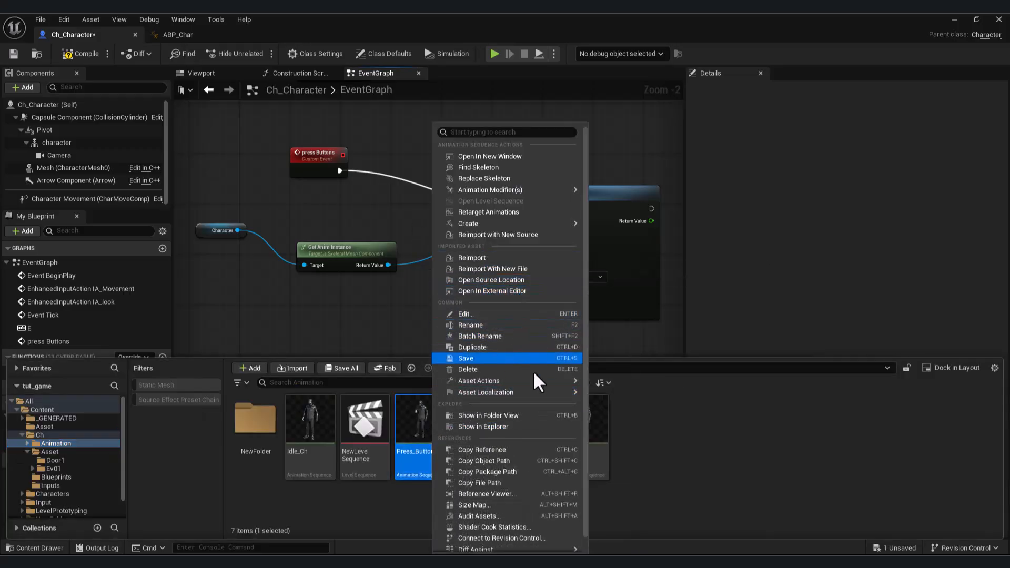
scroll(532, 370, down, 1)
mouse_move(532, 370)
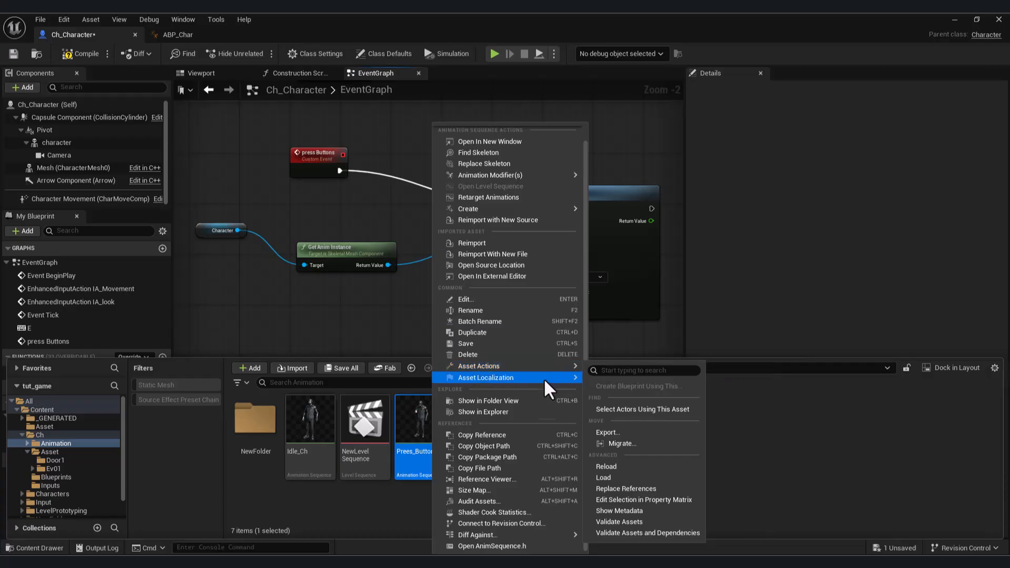
scroll(519, 428, up, 1)
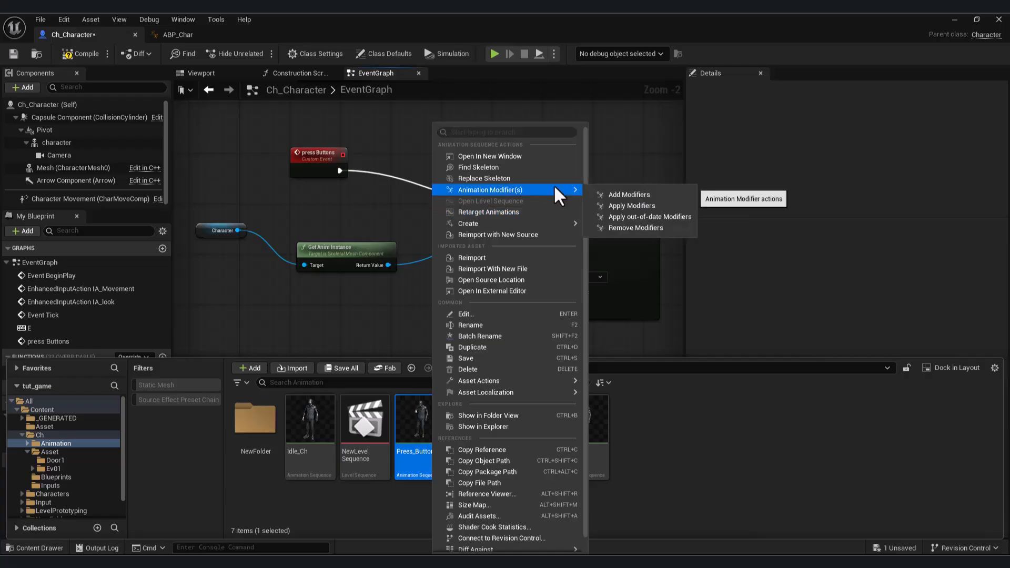
click(181, 45)
Create an animation montage from the Prees_Button_ sequence and open Prees_Button__Montage for editing.
right_click(412, 434)
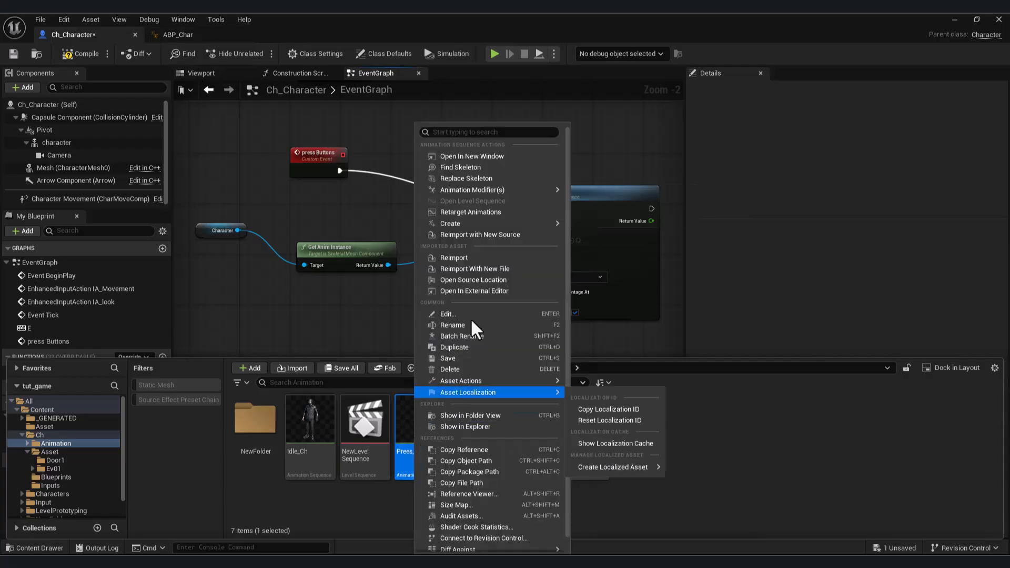
mouse_move(511, 223)
click(620, 240)
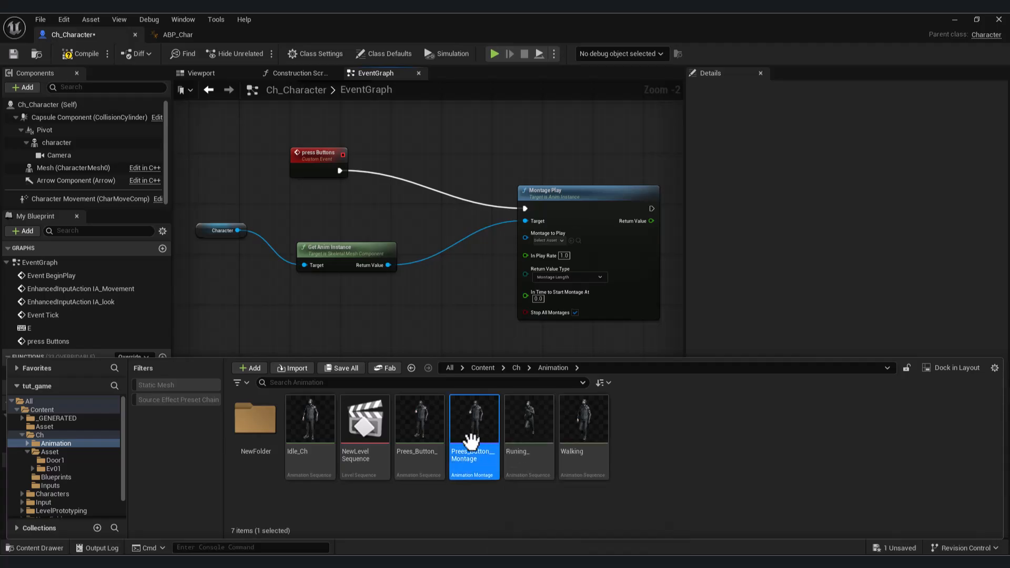
double_click(459, 454)
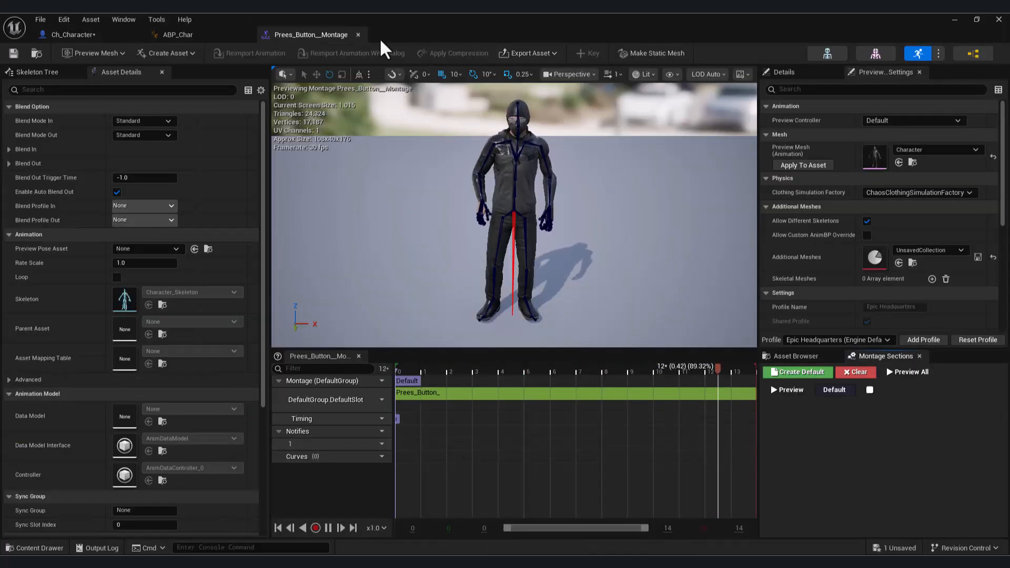
Set Montage to Play on Ch_Character's Montage Play node to Prees_Button__Montage, and compile and save the blueprint.
click(357, 35)
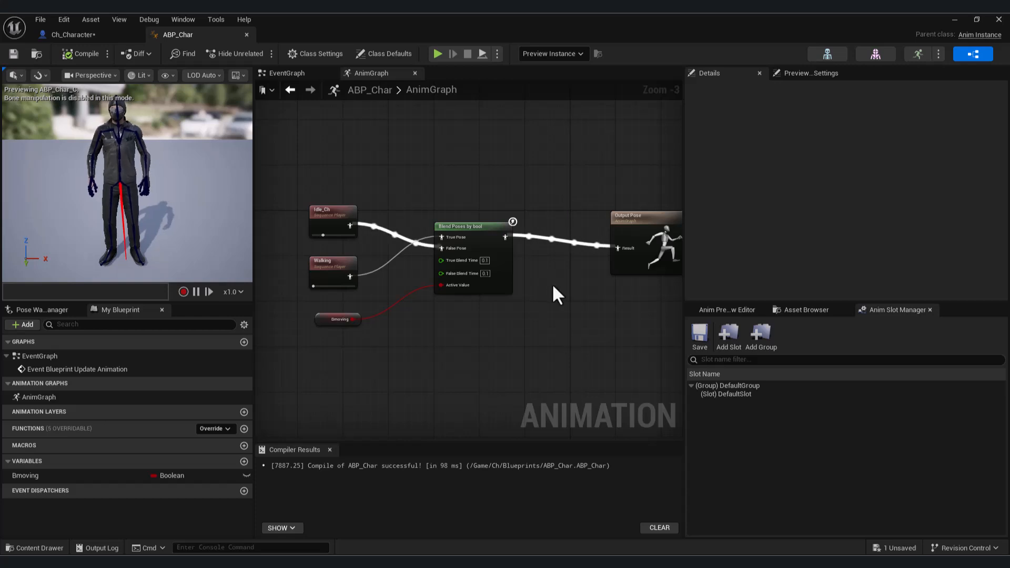
click(290, 89)
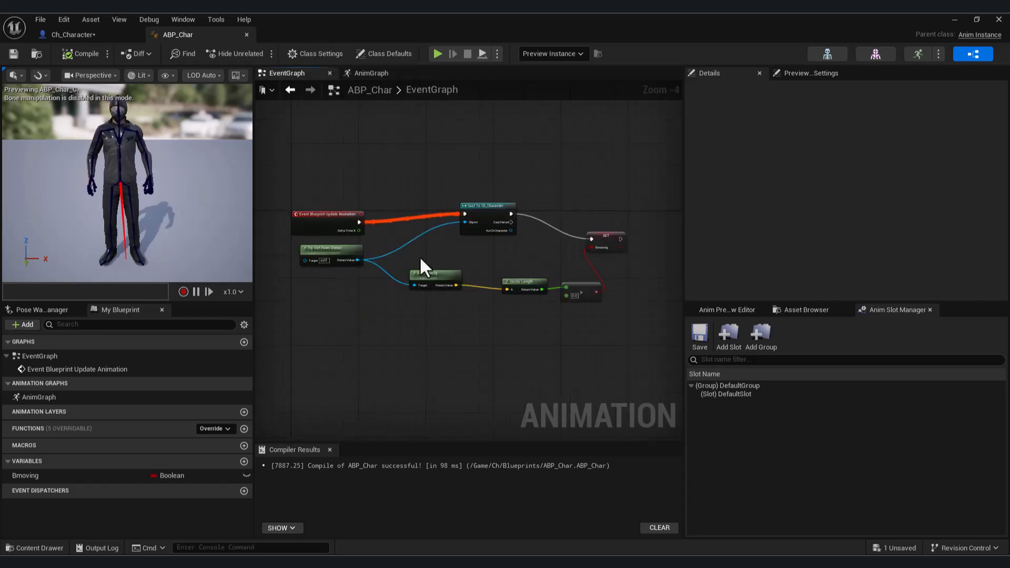
click(93, 36)
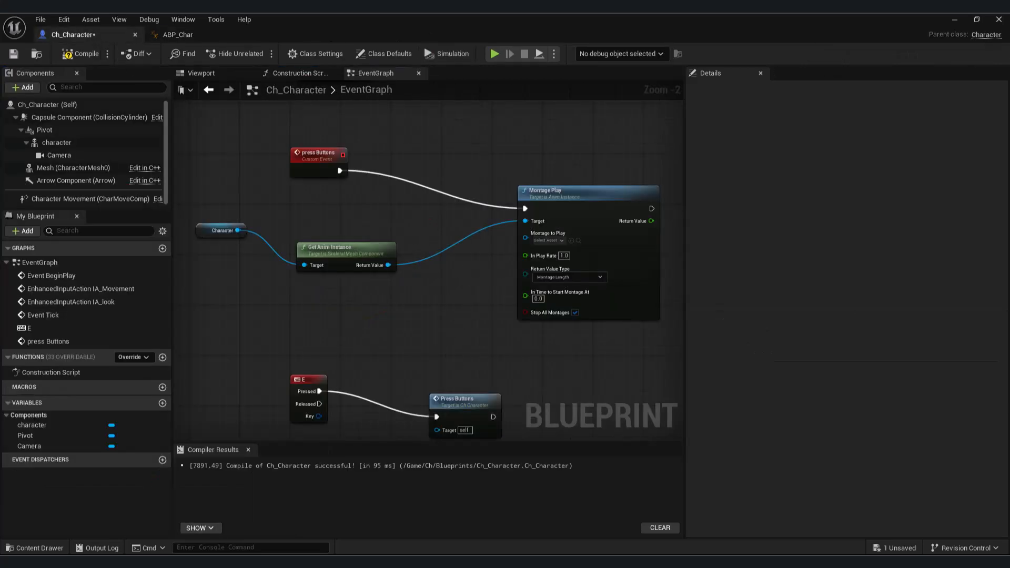
click(520, 206)
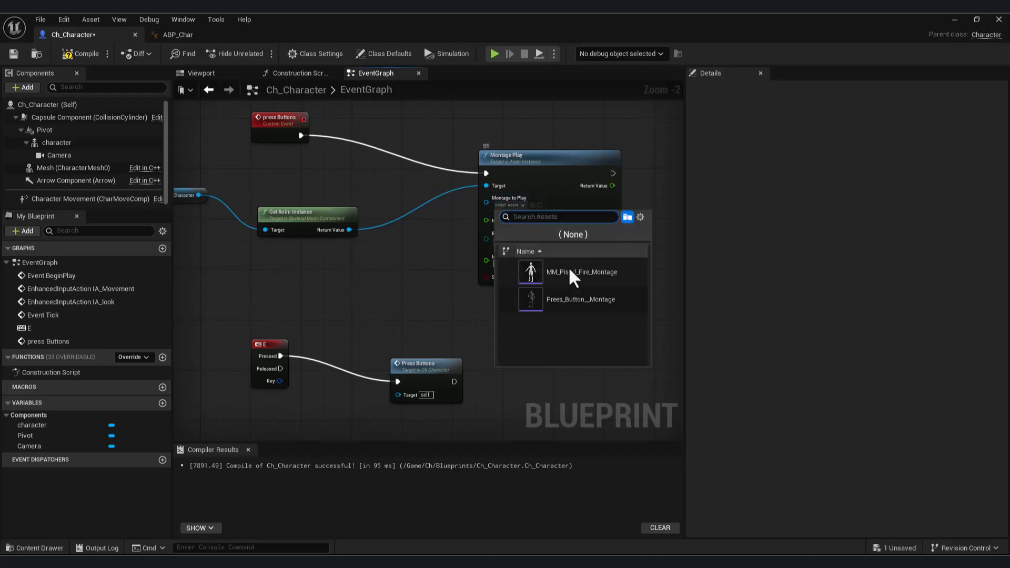
click(591, 304)
right_drag(428, 264, 479, 282)
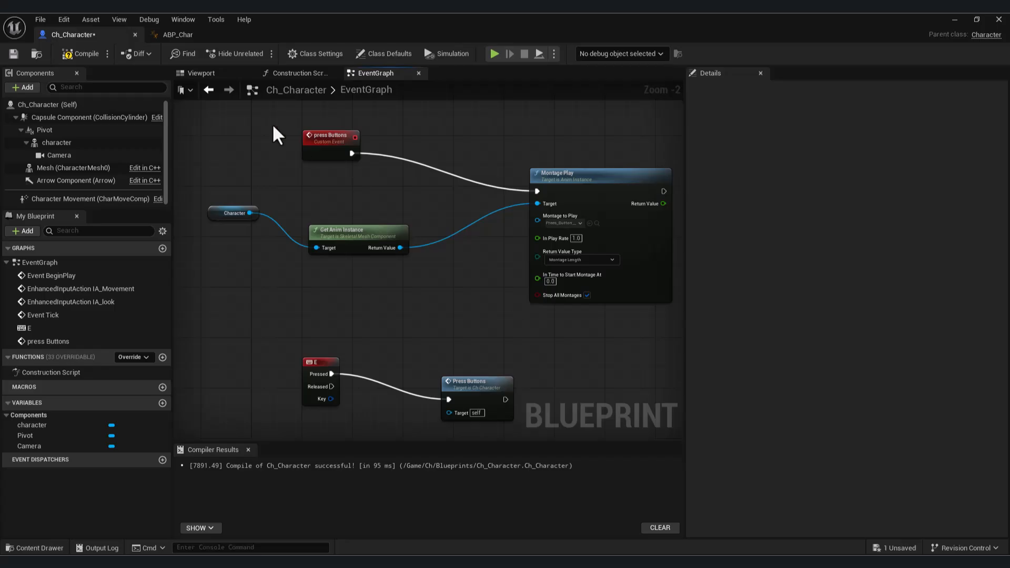
right_drag(409, 160, 383, 187)
right_drag(378, 150, 404, 218)
scroll(408, 289, down, 4)
mouse_move(395, 300)
right_down()
mouse_move(403, 223)
mouse_move(381, 292)
right_up()
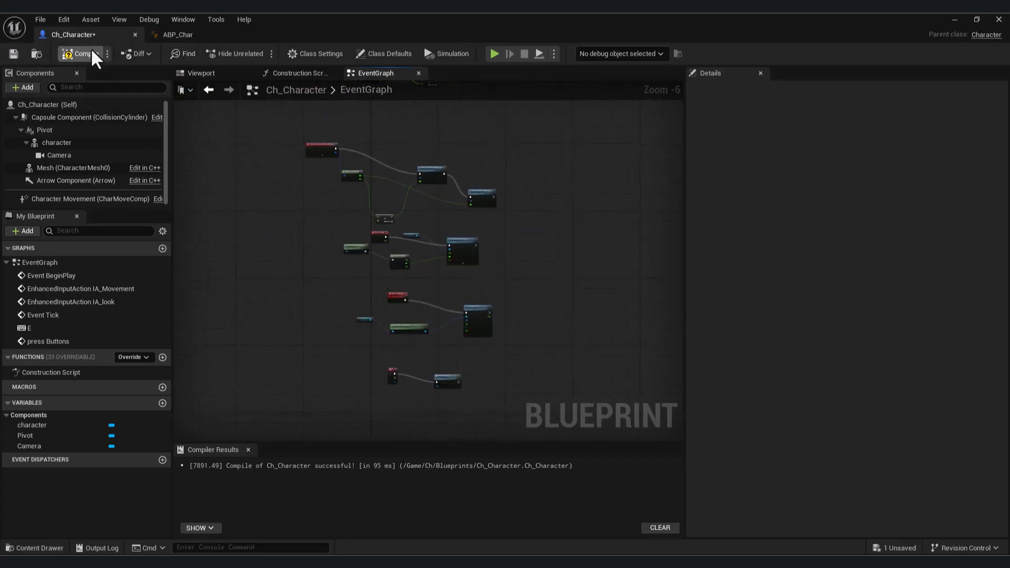
In ABP_Char's AnimGraph, insert a Slot 'DefaultSlot' node between Blend Poses by bool and Output Pose, and compile and save.
click(157, 36)
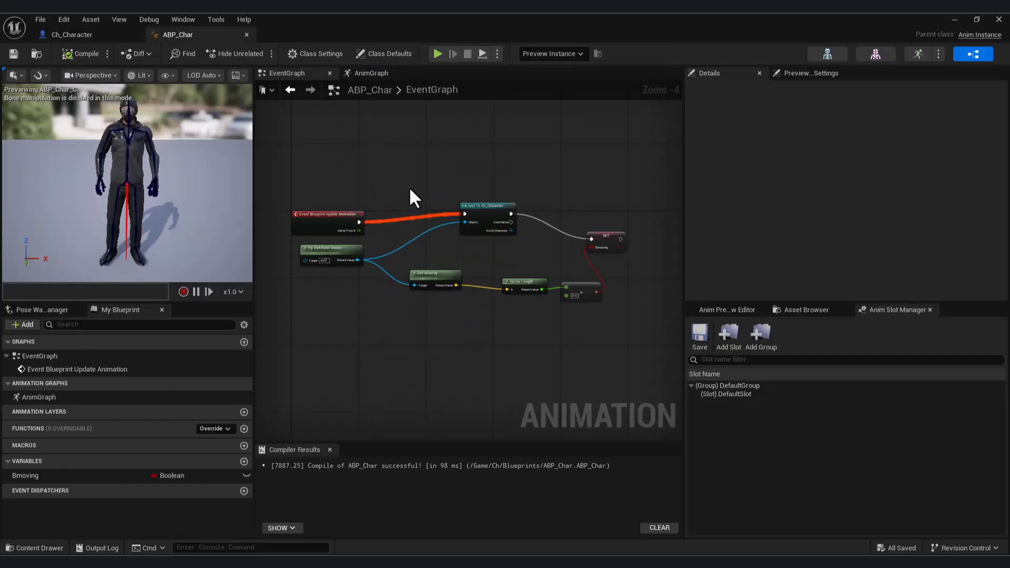
click(368, 73)
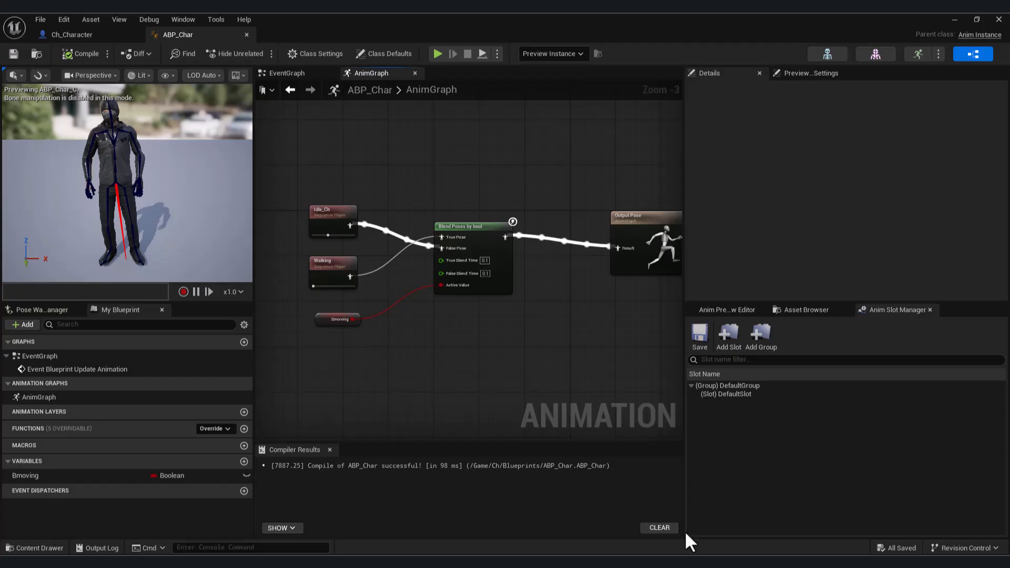
right_drag(537, 333, 445, 314)
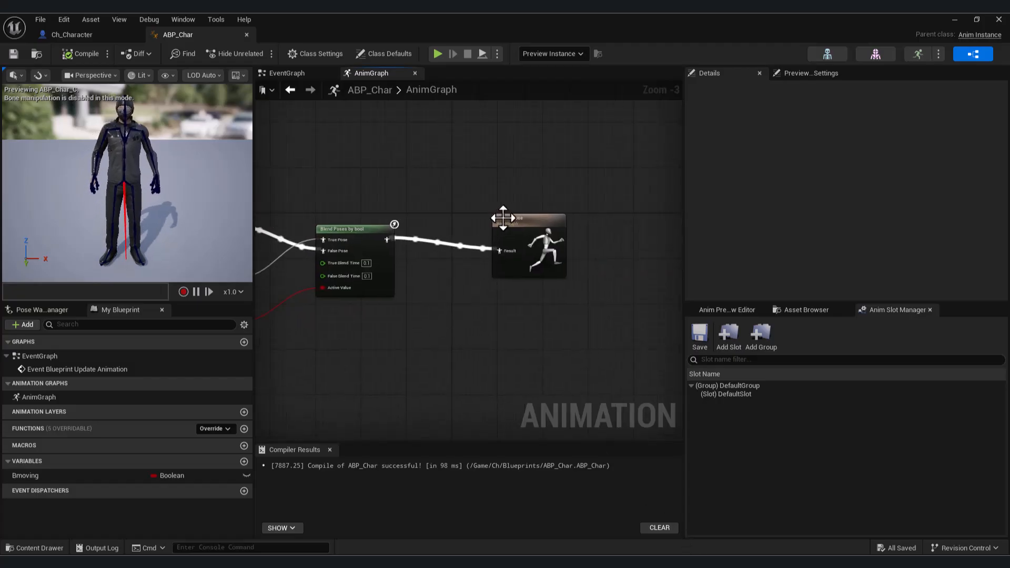
drag(501, 218, 574, 234)
right_click(387, 301)
drag(386, 240, 463, 352)
text(slo)
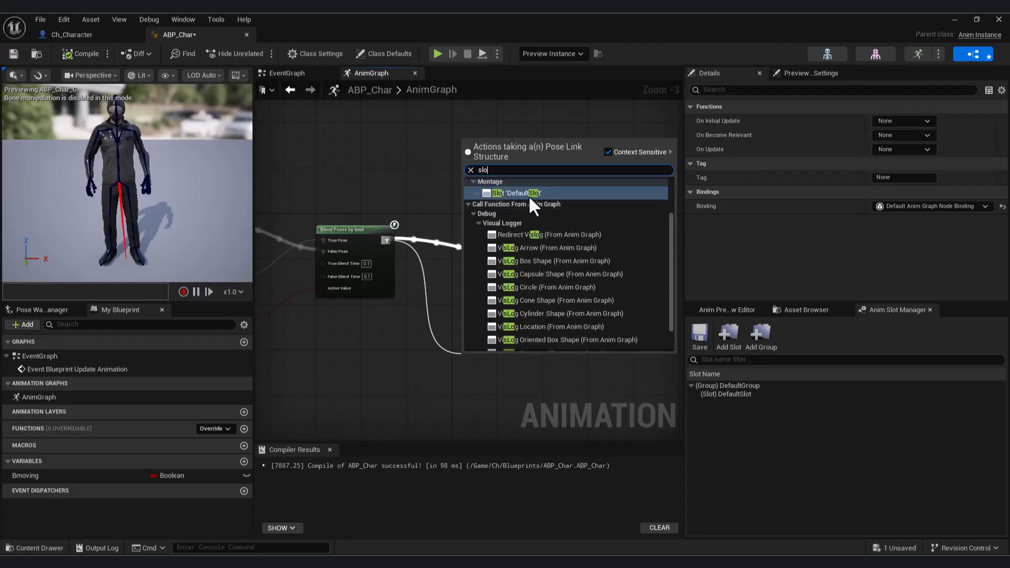
click(528, 193)
drag(493, 359, 476, 302)
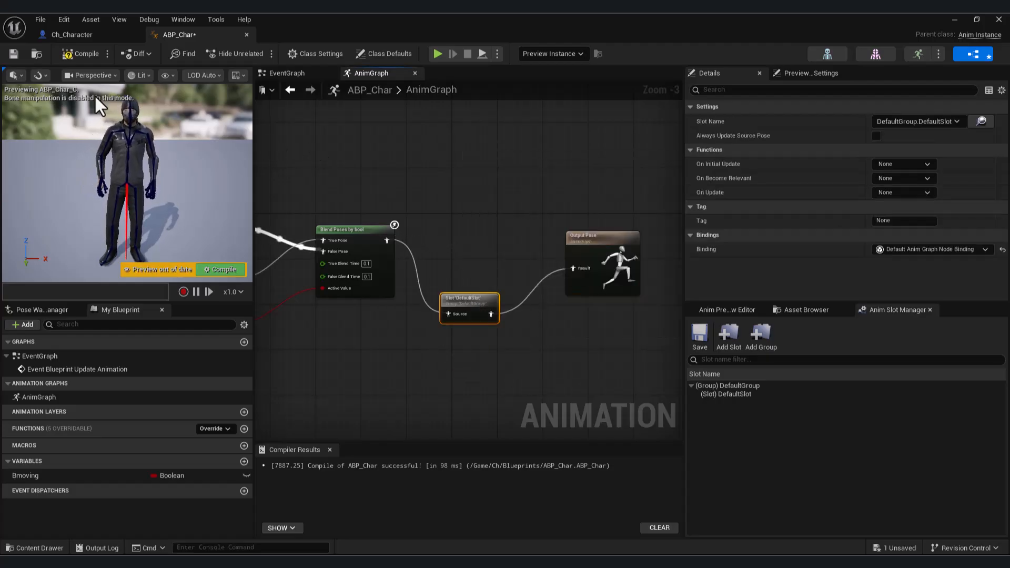
click(72, 55)
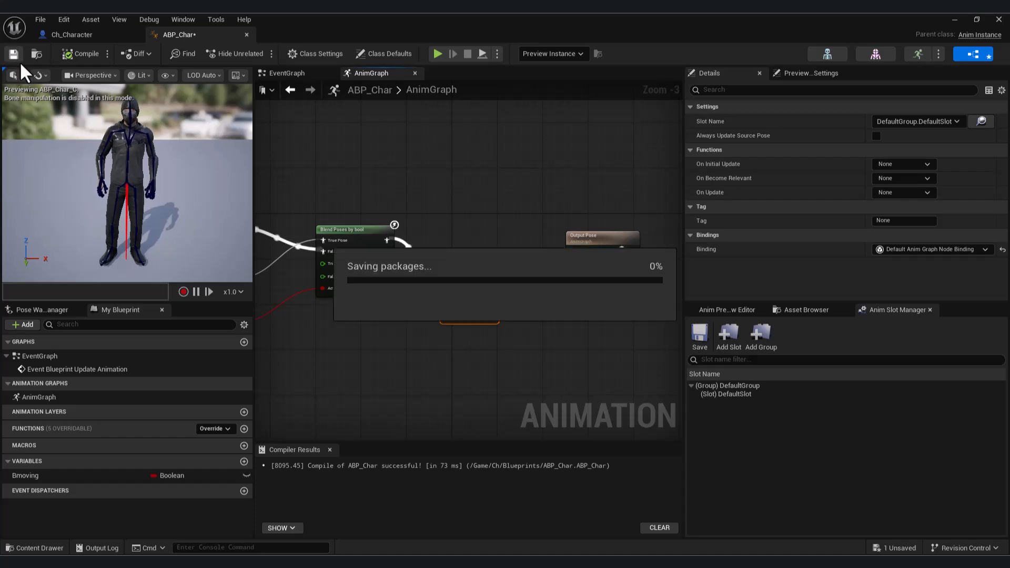
Play-test the level, walking the character around in the open to check the button-press animation, and stop the session.
click(955, 20)
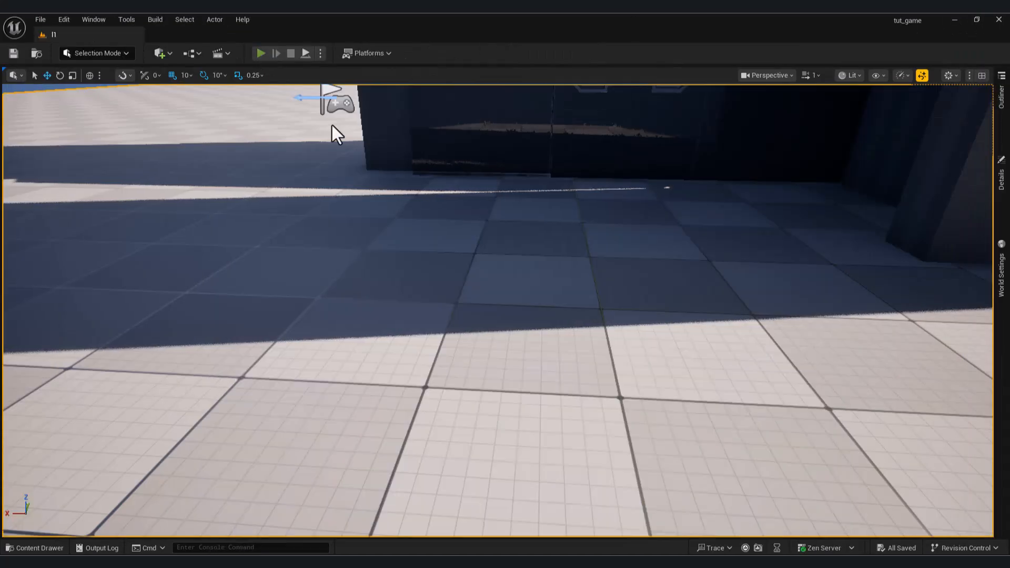
click(260, 53)
key(w)
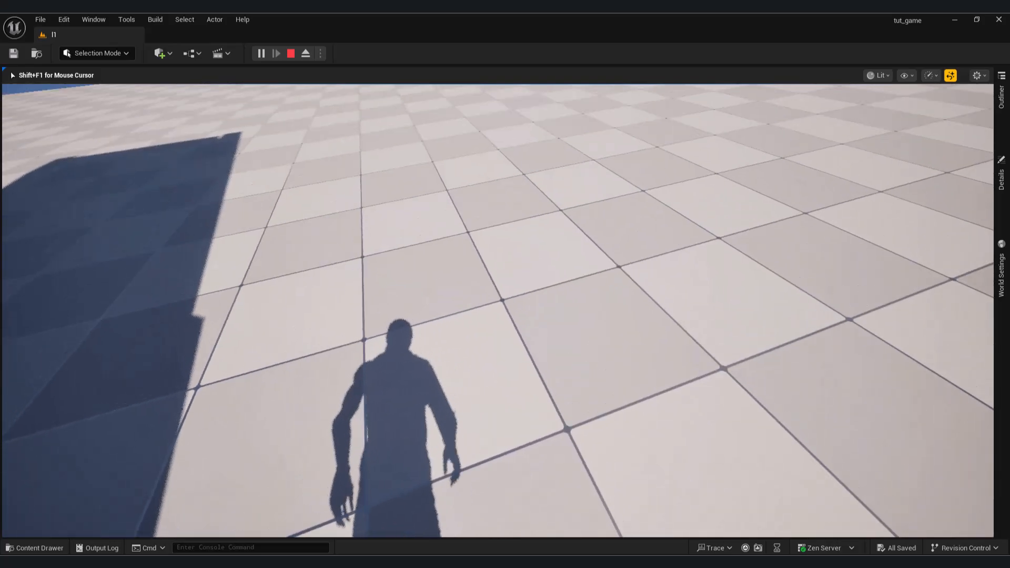
key(w)
key(s)
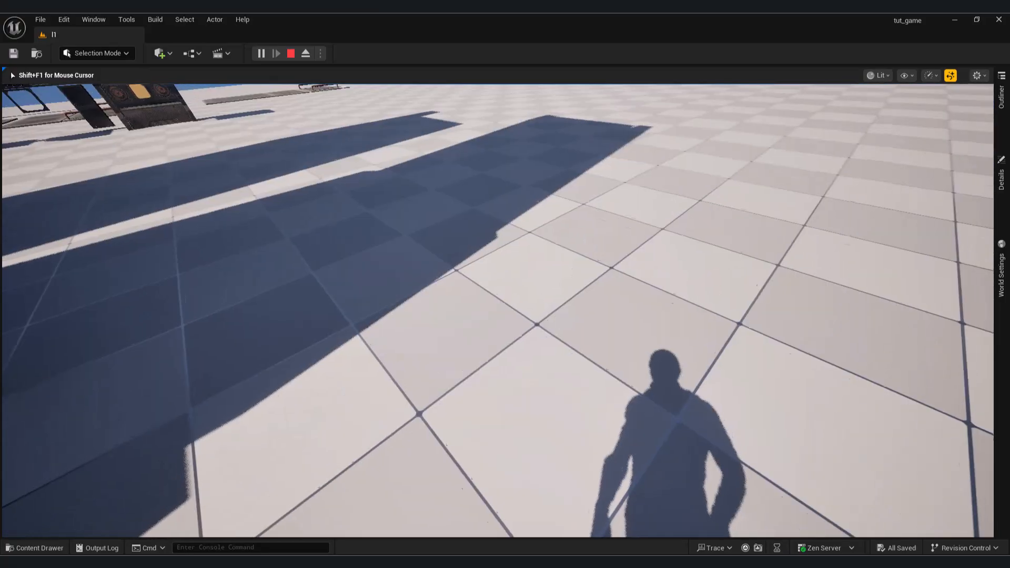
key(Escape)
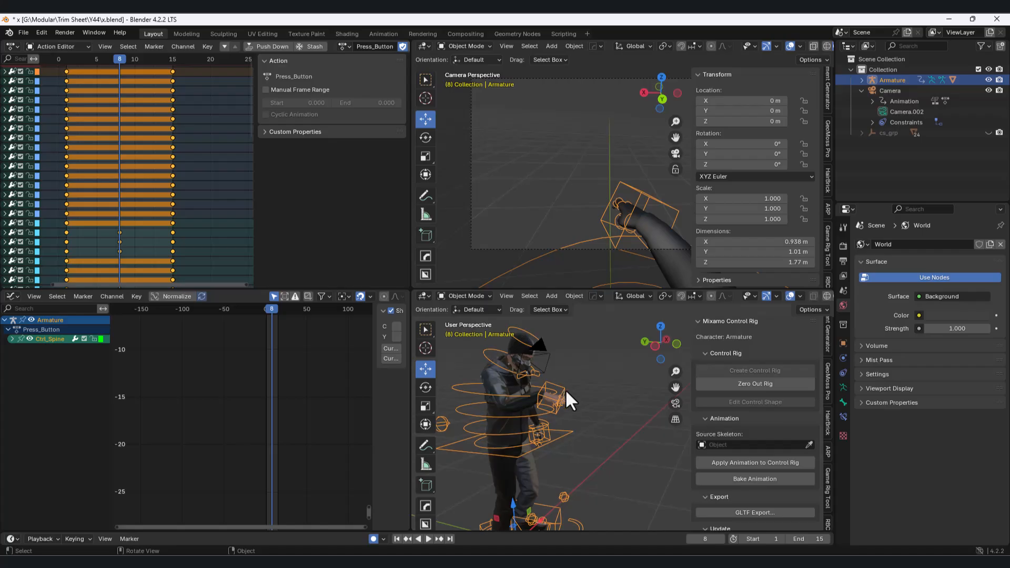
Switch to Blender, put the armature in Pose Mode and move the right-hand IK control farther forward at frame 8 of Press_Button.
click(469, 296)
click(482, 332)
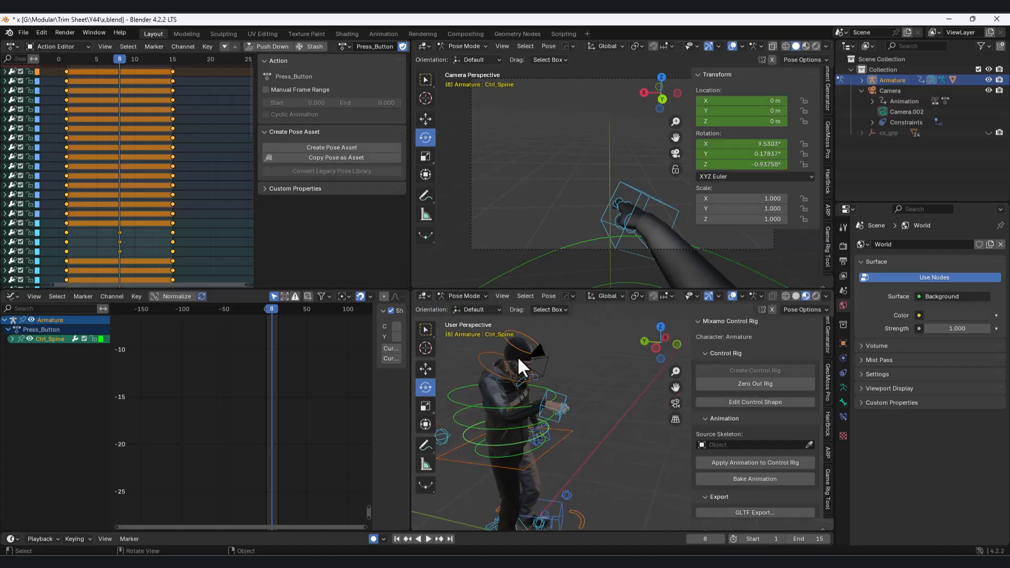
click(571, 406)
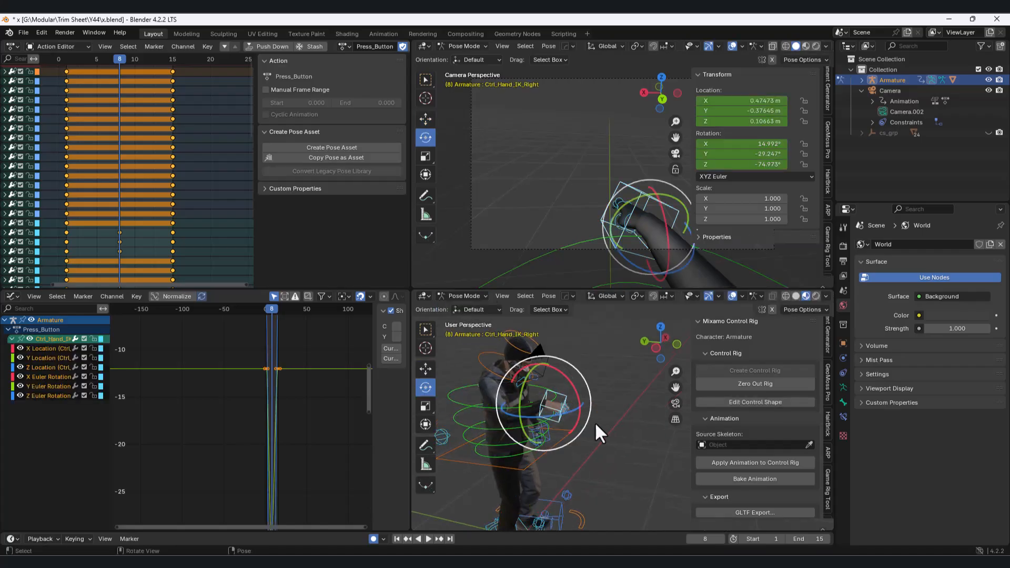
click(660, 346)
click(426, 369)
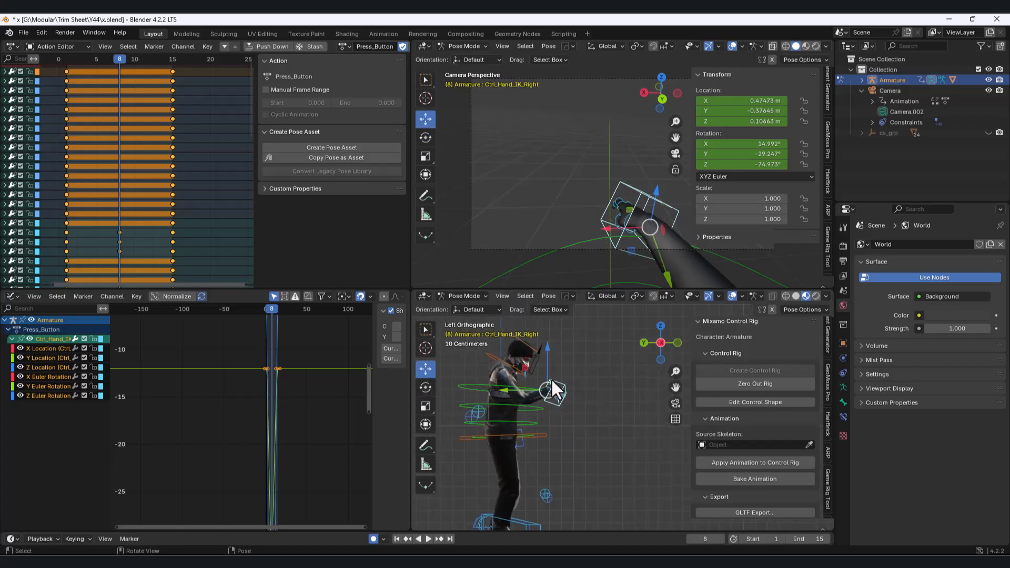
drag(529, 363, 568, 344)
mouse_move(268, 313)
mouse_down()
mouse_move(285, 320)
mouse_move(271, 318)
mouse_move(278, 324)
mouse_up()
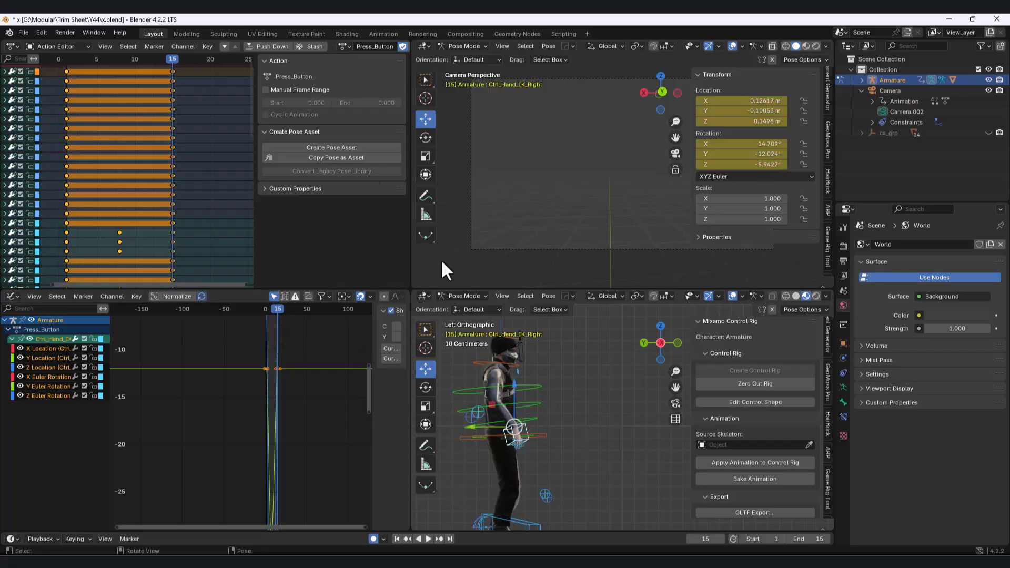
Export the revised Press_Button animation from Blender as an FBX file.
click(23, 32)
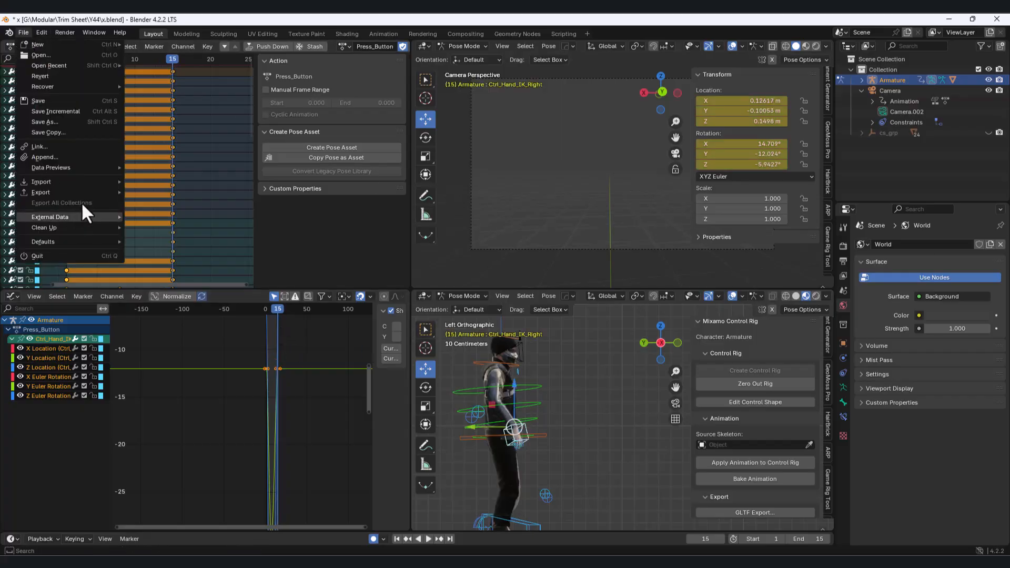
mouse_move(74, 190)
click(182, 286)
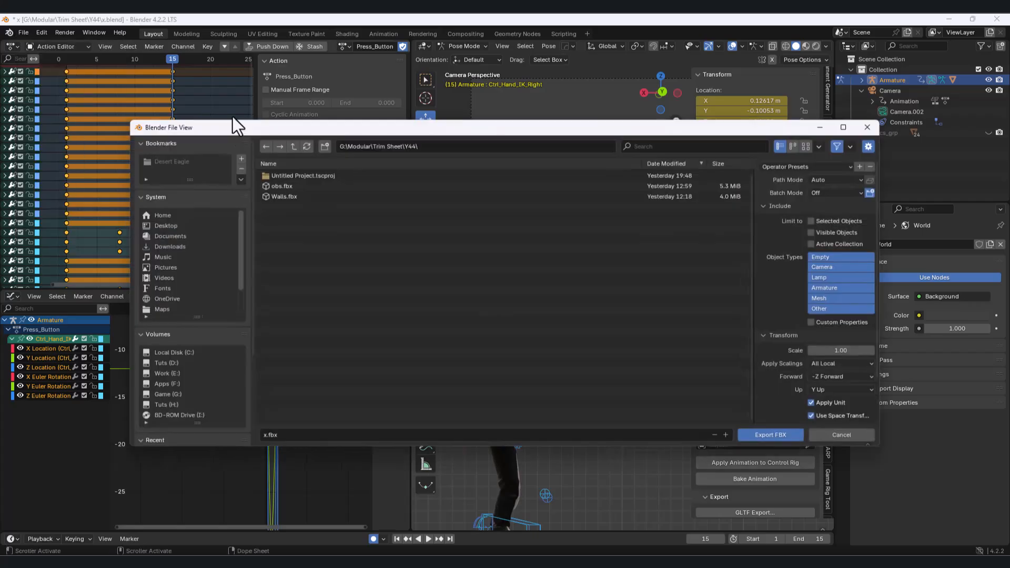
click(769, 435)
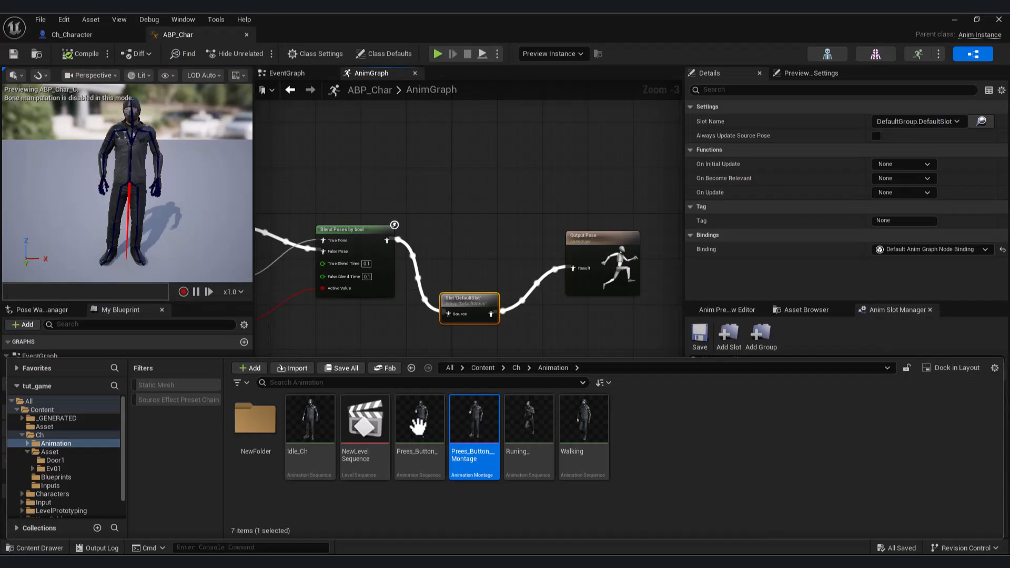
Switch to Unreal Engine and reimport the Prees_Button_ animation sequence from its source file.
click(416, 416)
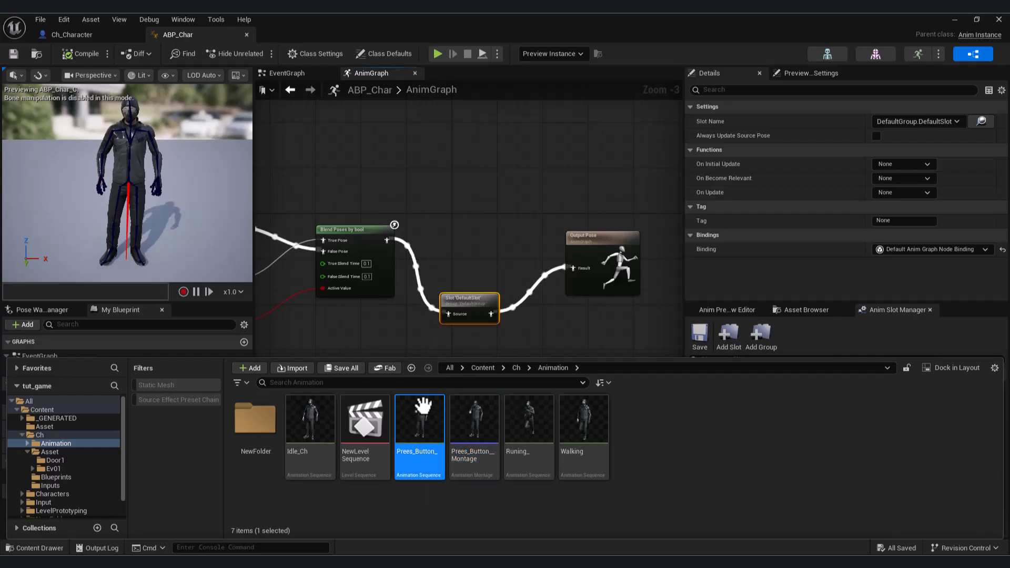
right_click(423, 405)
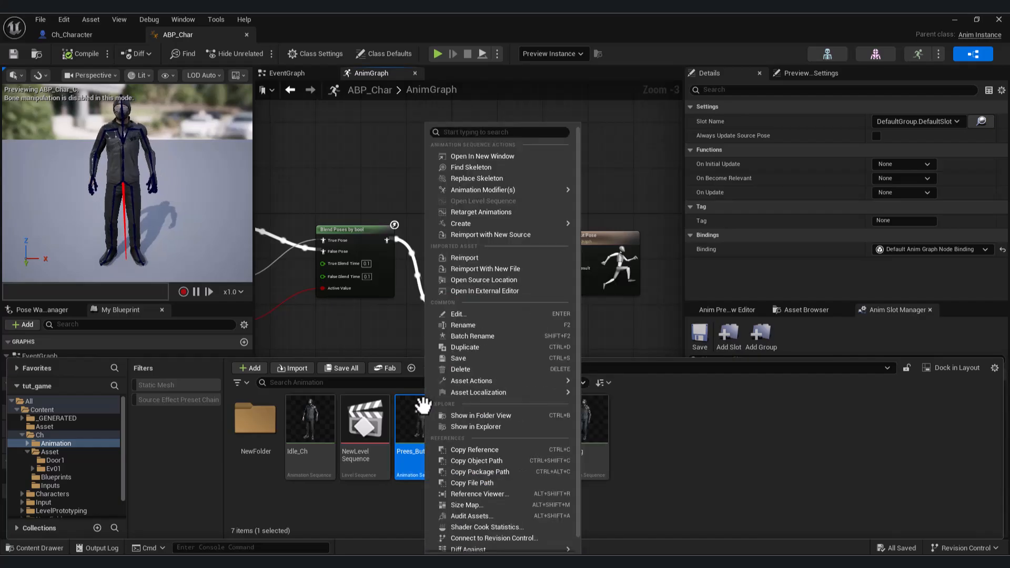
click(485, 258)
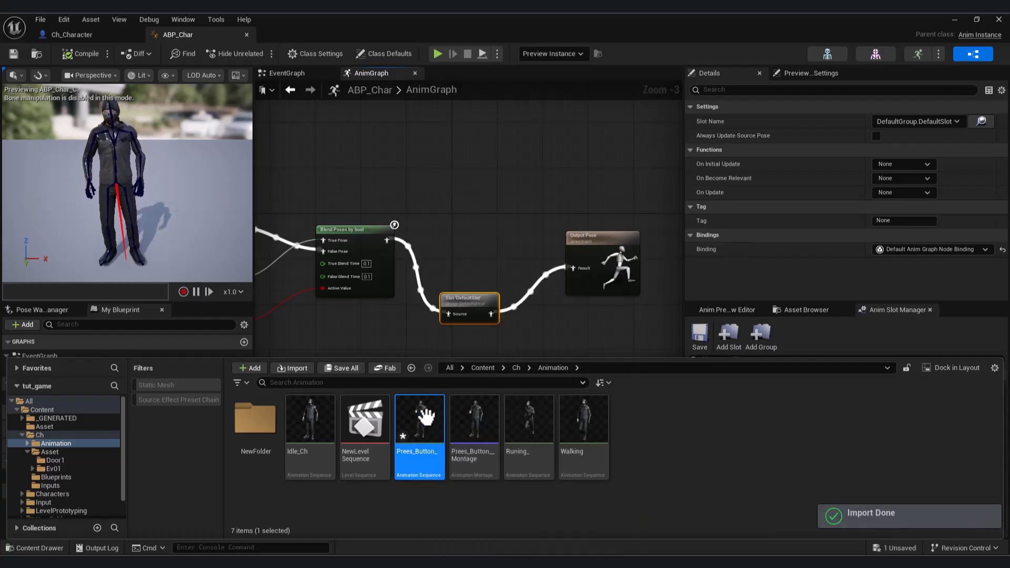
Open the Prees_Button_ sequence and examine the arm's reach around frame 9 of the timeline from the side.
double_click(425, 416)
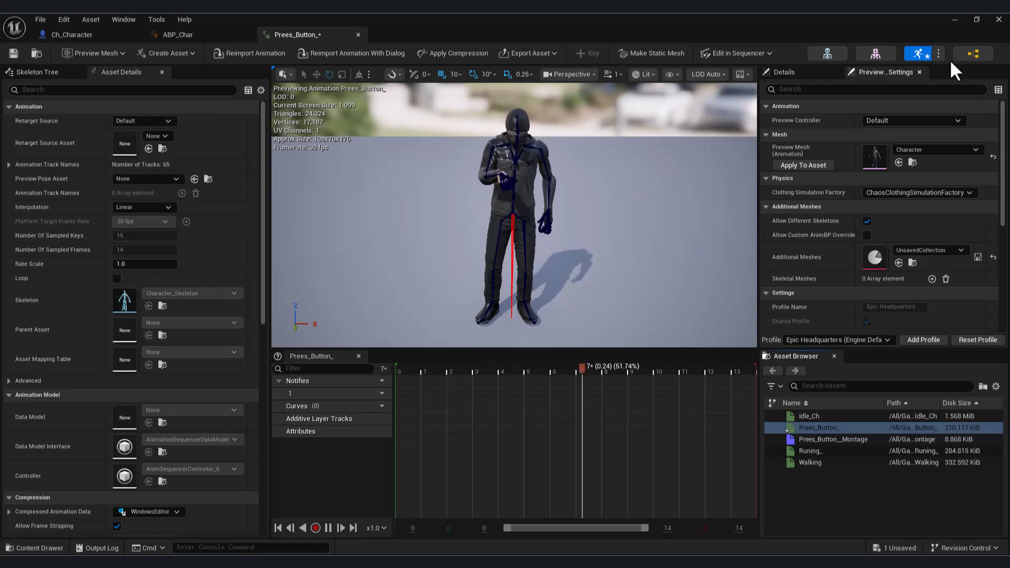
click(953, 20)
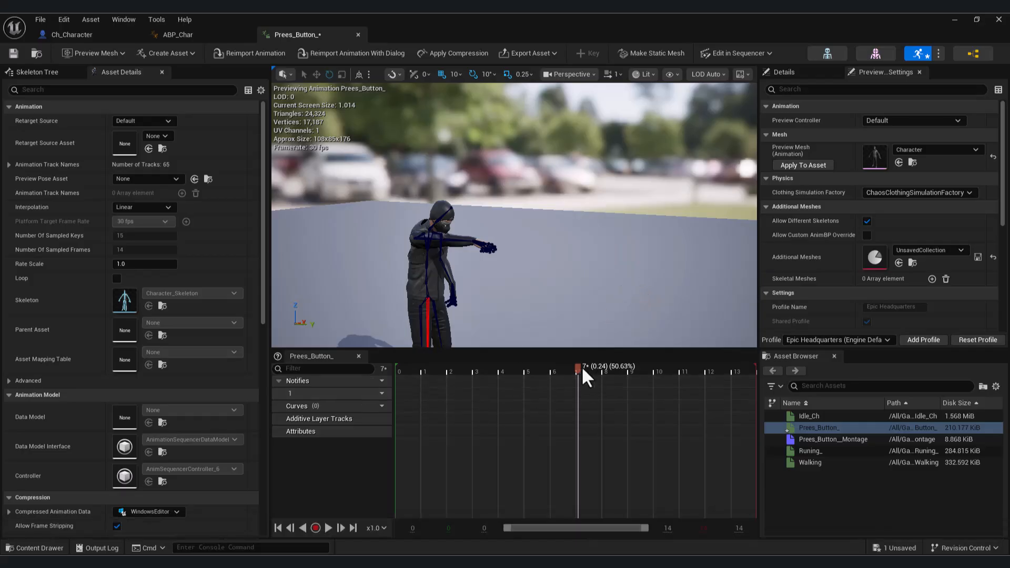
drag(582, 366, 627, 401)
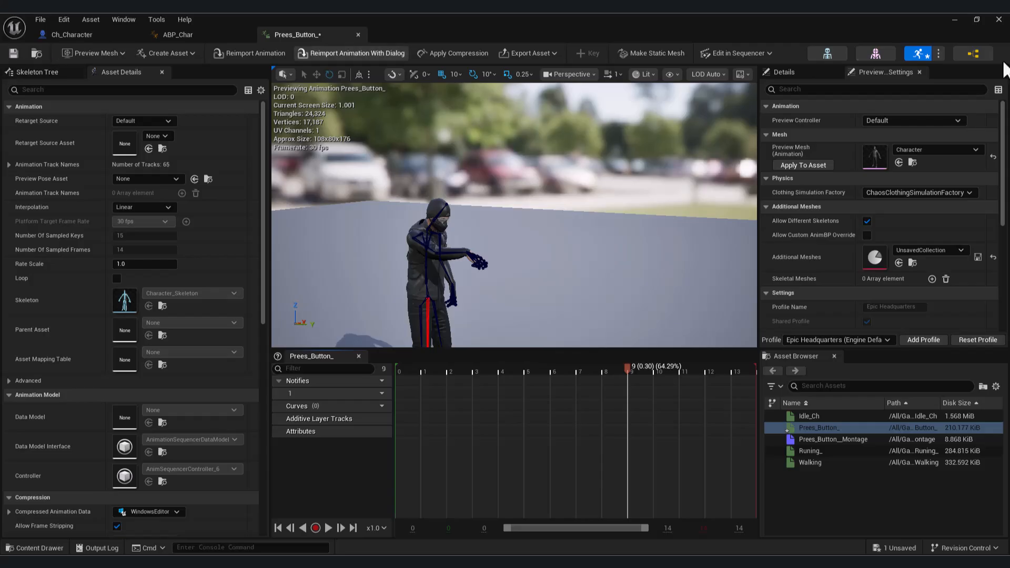
click(952, 18)
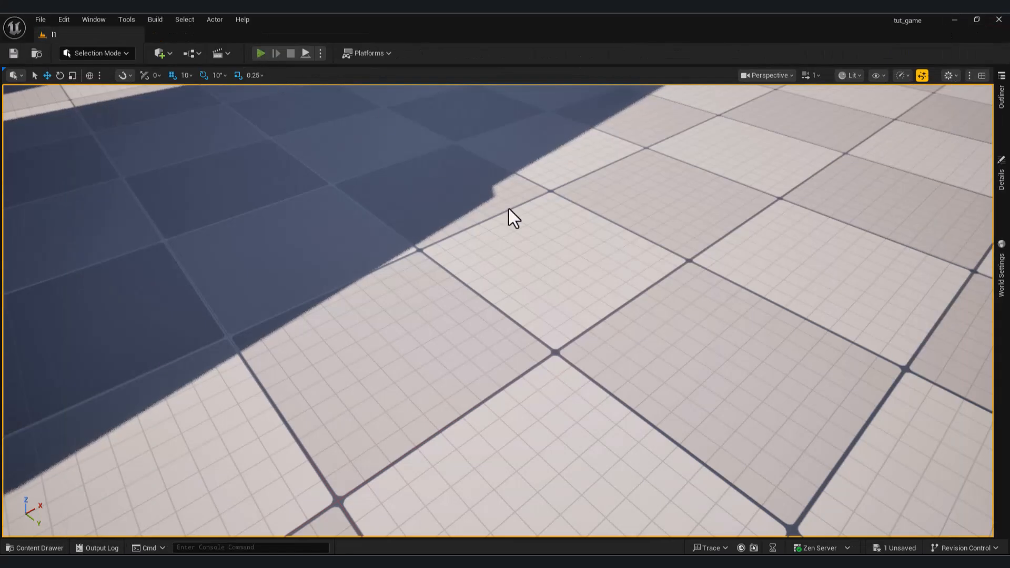
Play-test the level by walking the character to the E1 door, through it into the dark corridor, and end the session.
key(alt+p)
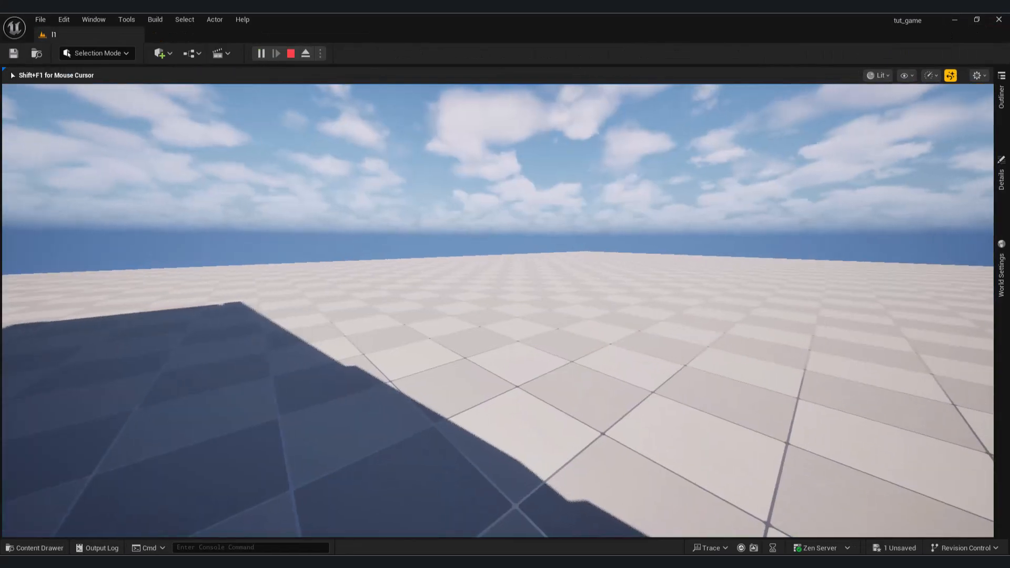
key(w)
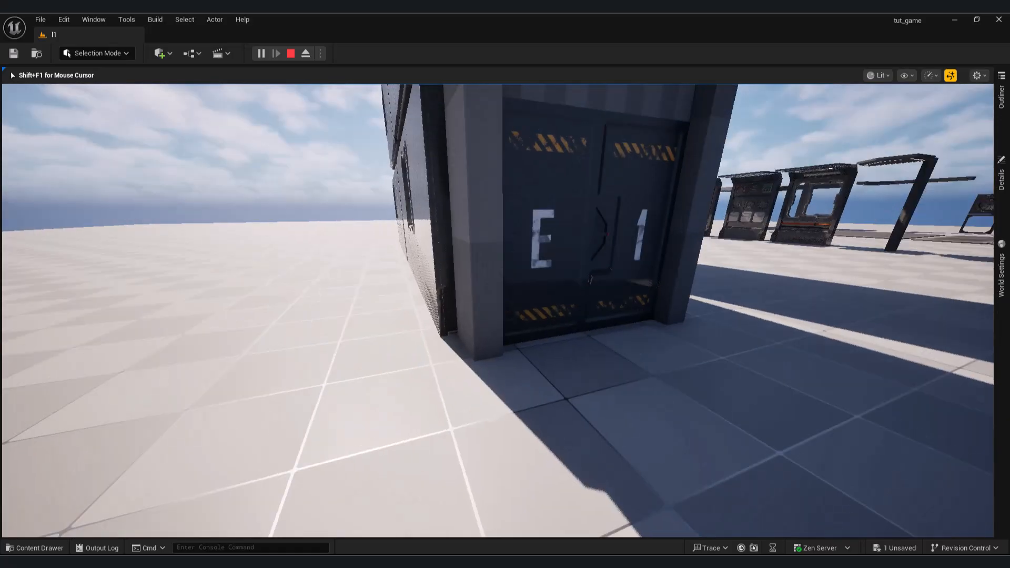
key(d)
key(w)
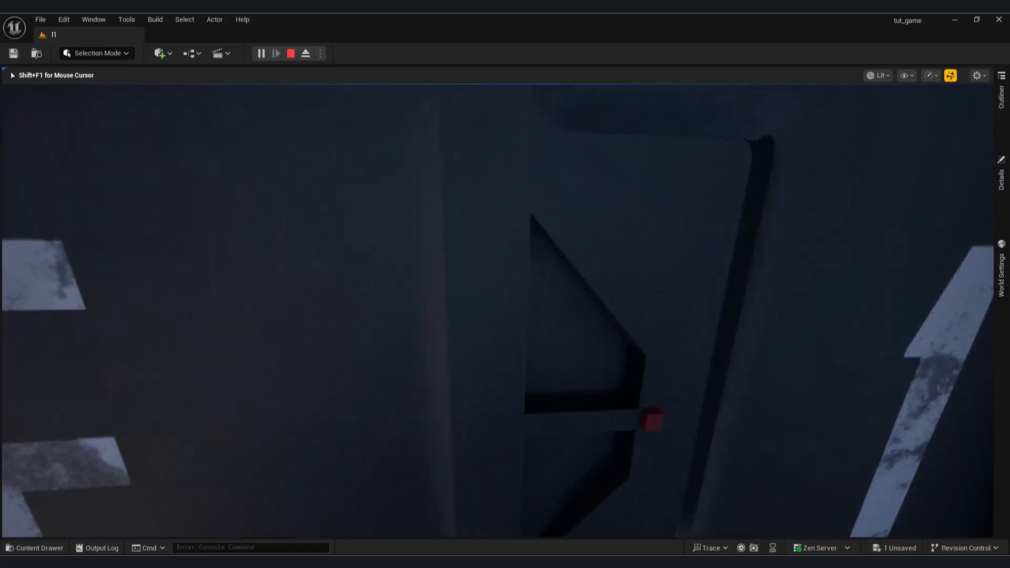
key(w)
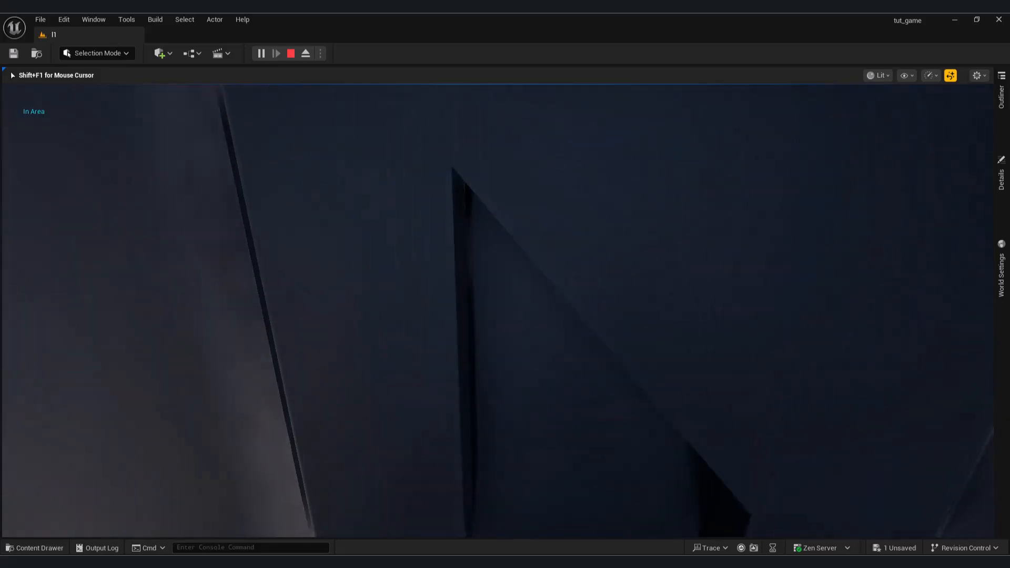
key(w)
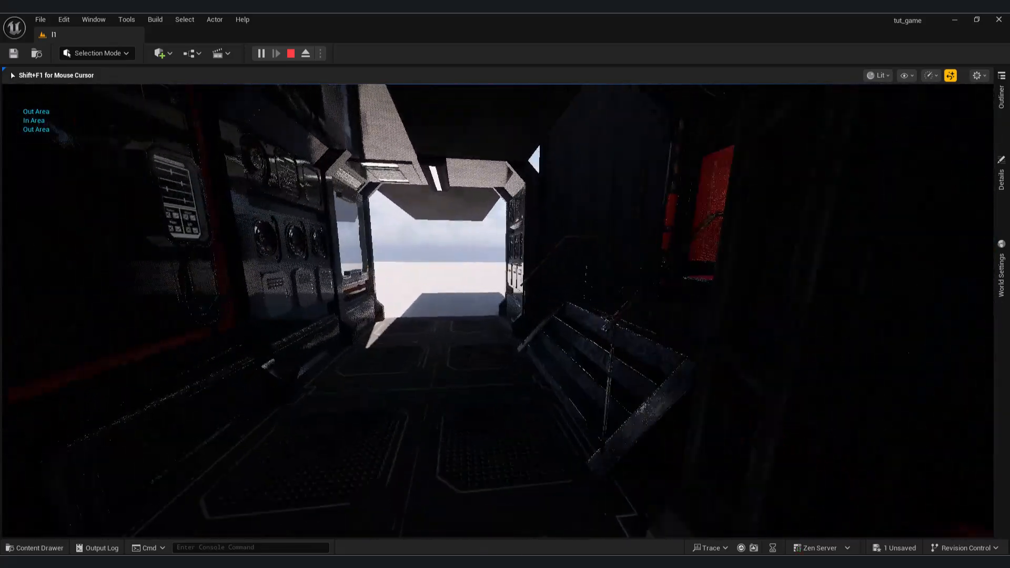
key(Escape)
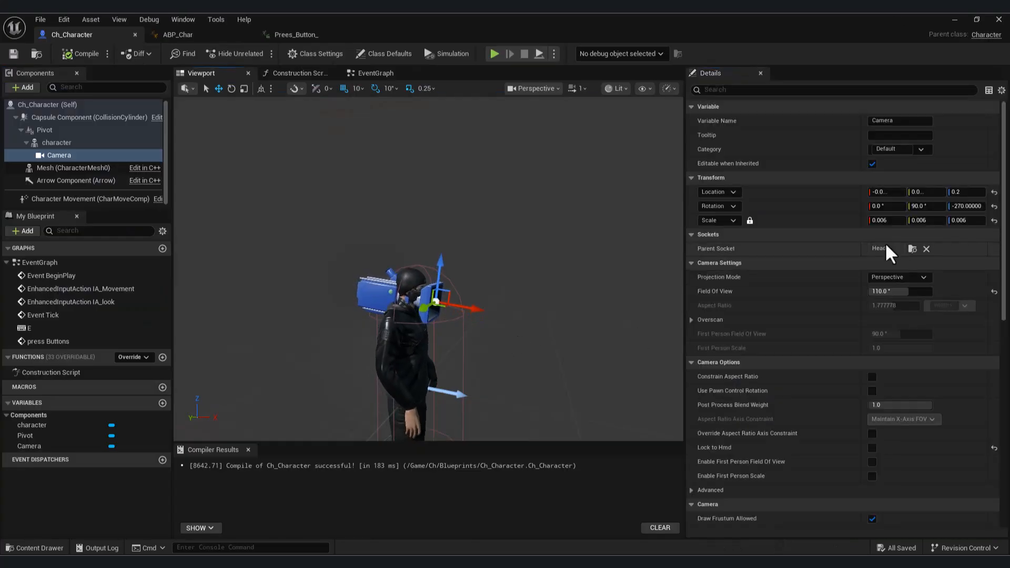
Return from the Ch_Character blueprint to the level and play-test again, walking through the E1 door into the corridor.
click(959, 19)
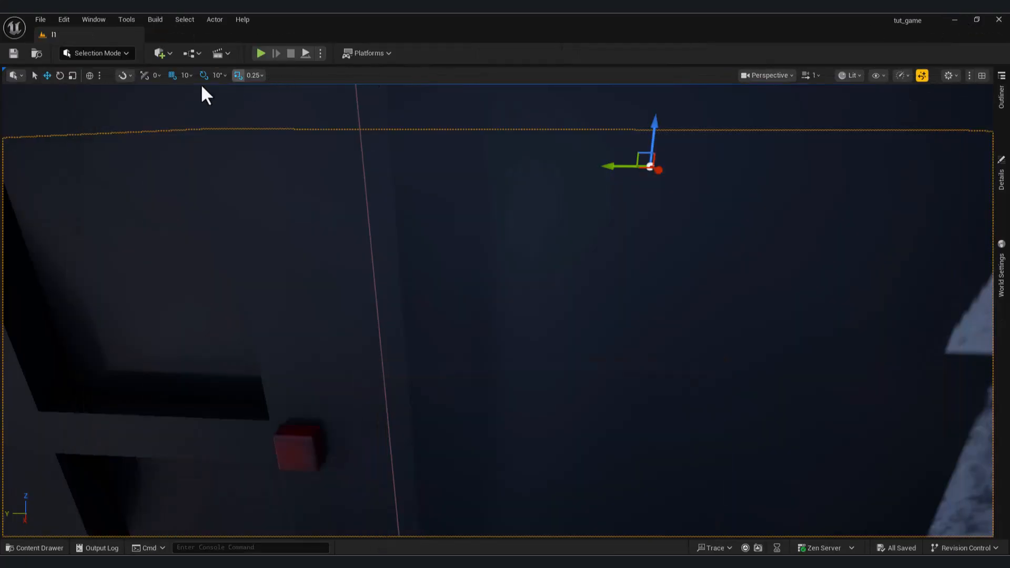
click(261, 52)
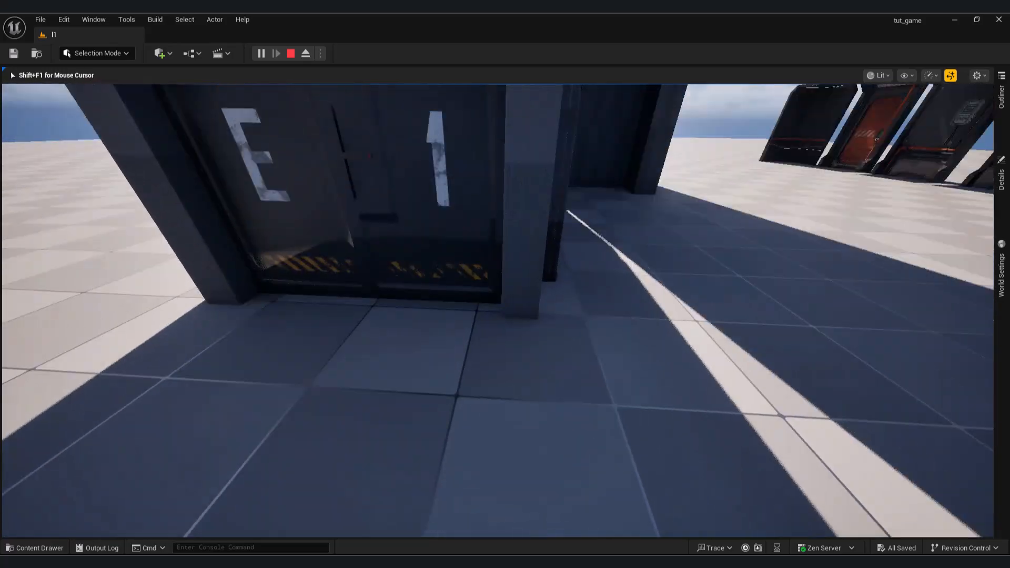
key(w)
key(w)
key(w)
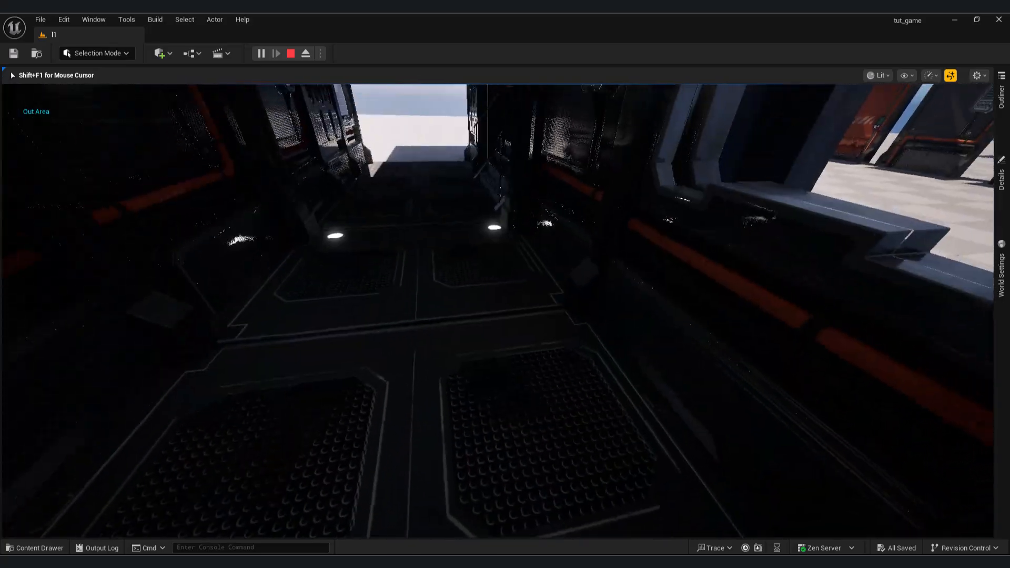
Walk the character from the corridor up to the wall panel with the green, red and numbered buttons.
key(w)
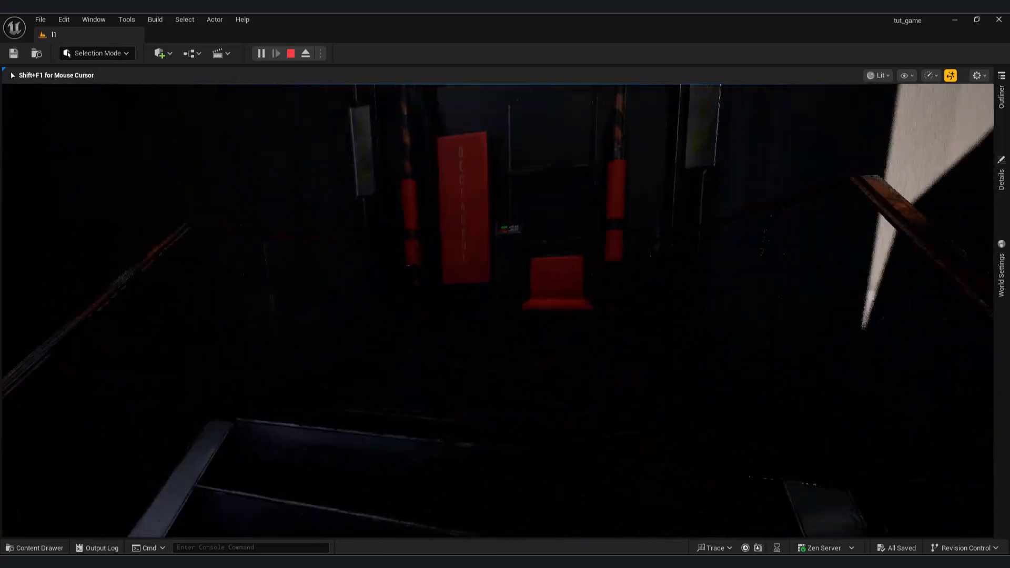
key(w)
key(w)
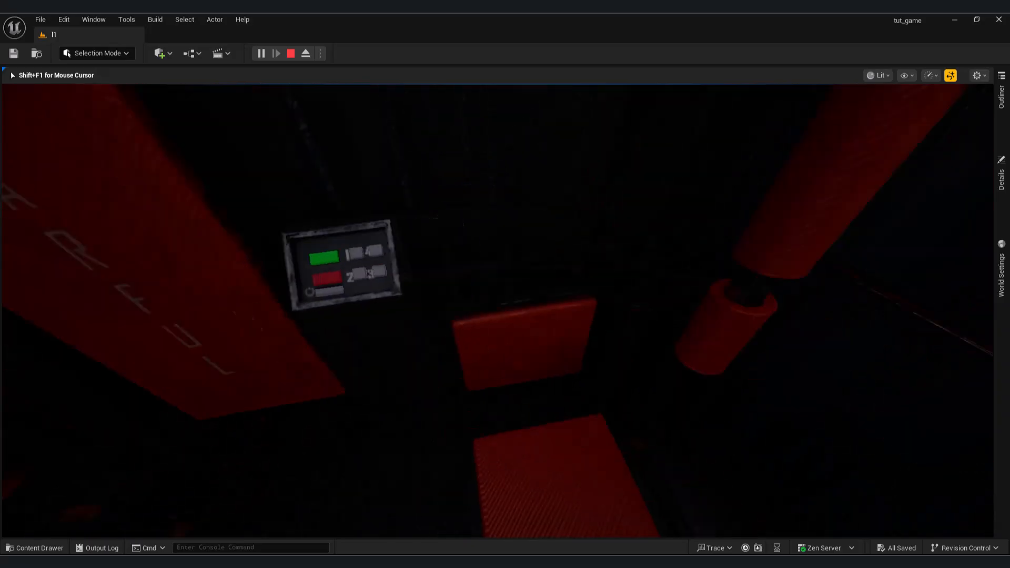
key(w)
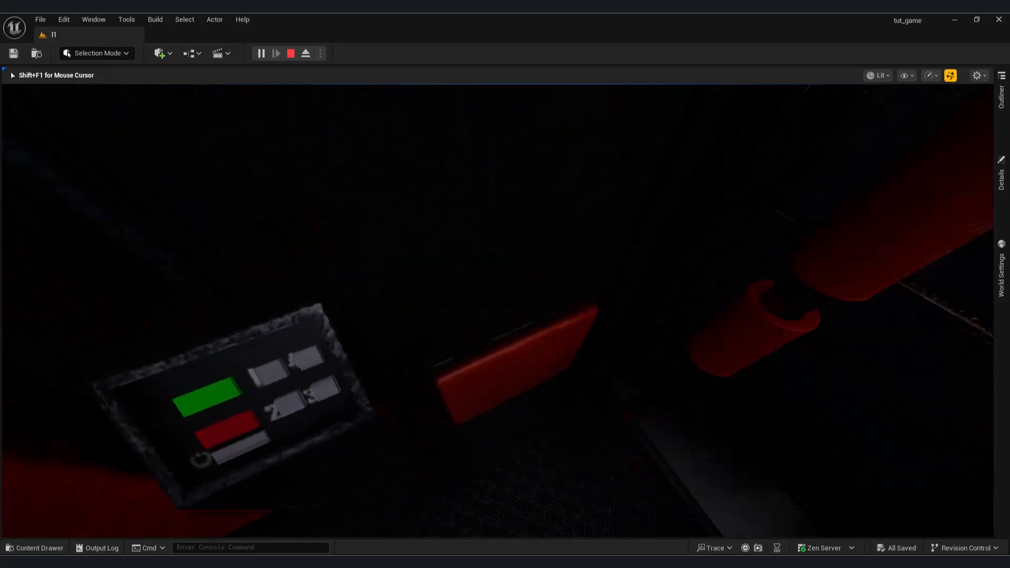